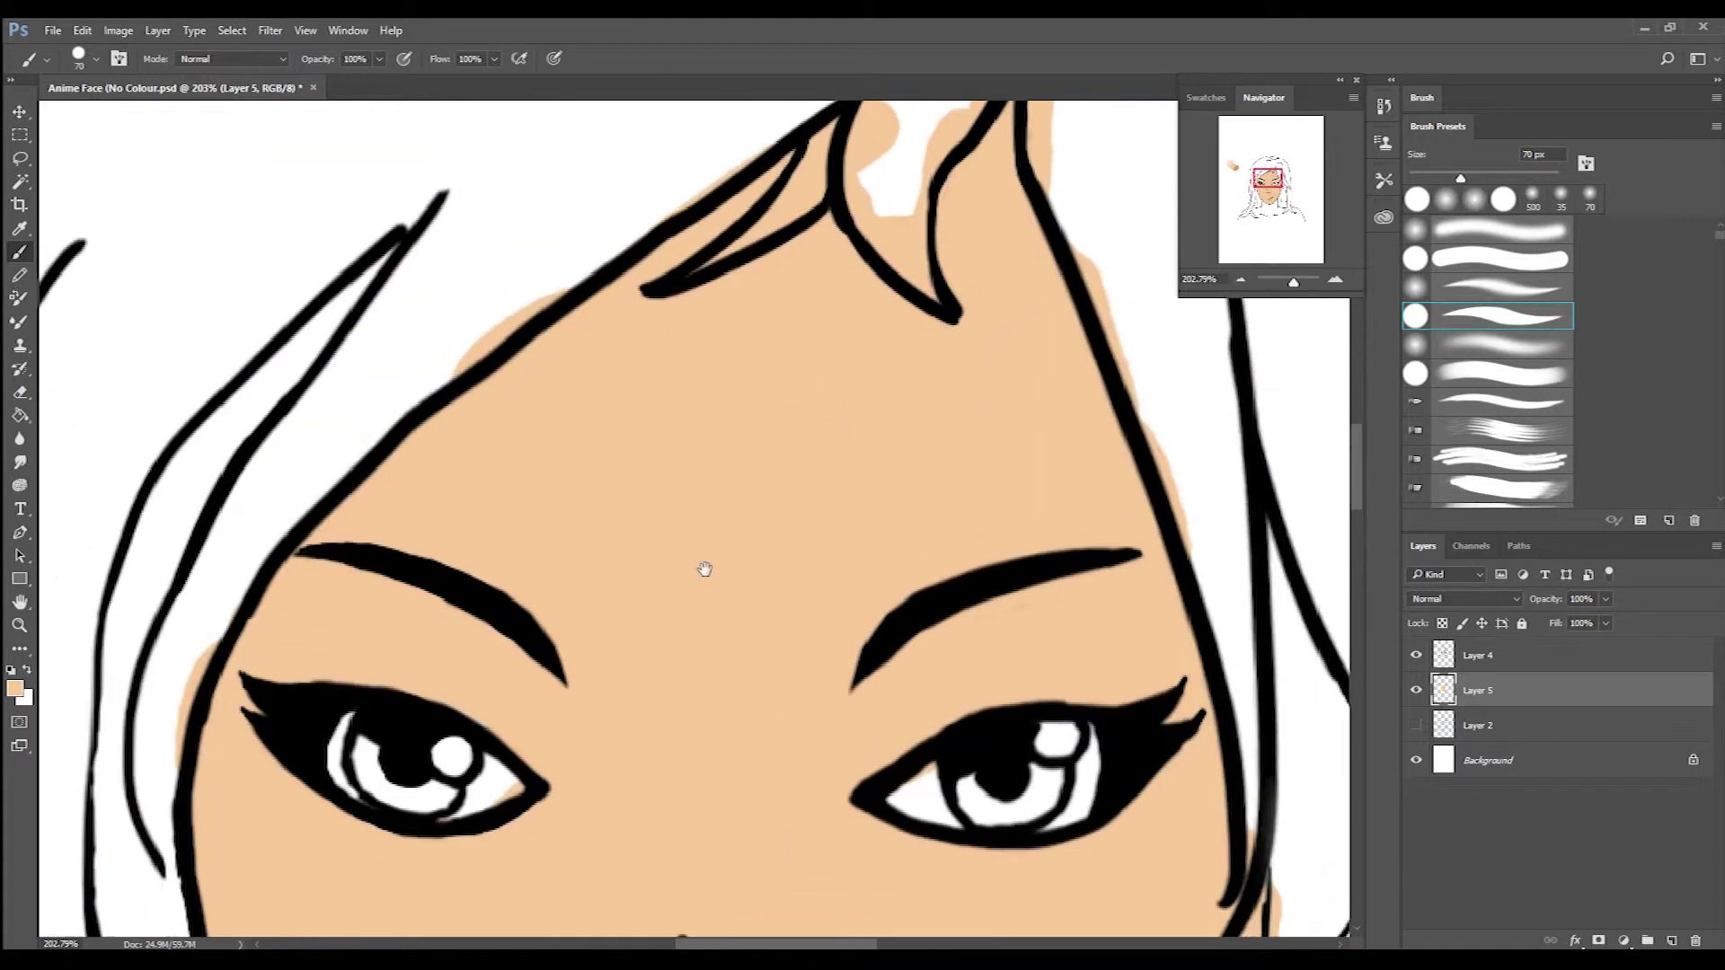
Fill the lower face and neck with the peach skin colour on Layer 5, using a 70 px round brush.
scroll(672, 380, "down", 15)
mouse_move(539, 422)
left_mouse_down()
mouse_move(558, 370)
mouse_move(689, 719)
mouse_move(903, 517)
mouse_move(1064, 726)
mouse_move(1118, 364)
left_mouse_up()
scroll(820, 616, "up", 3)
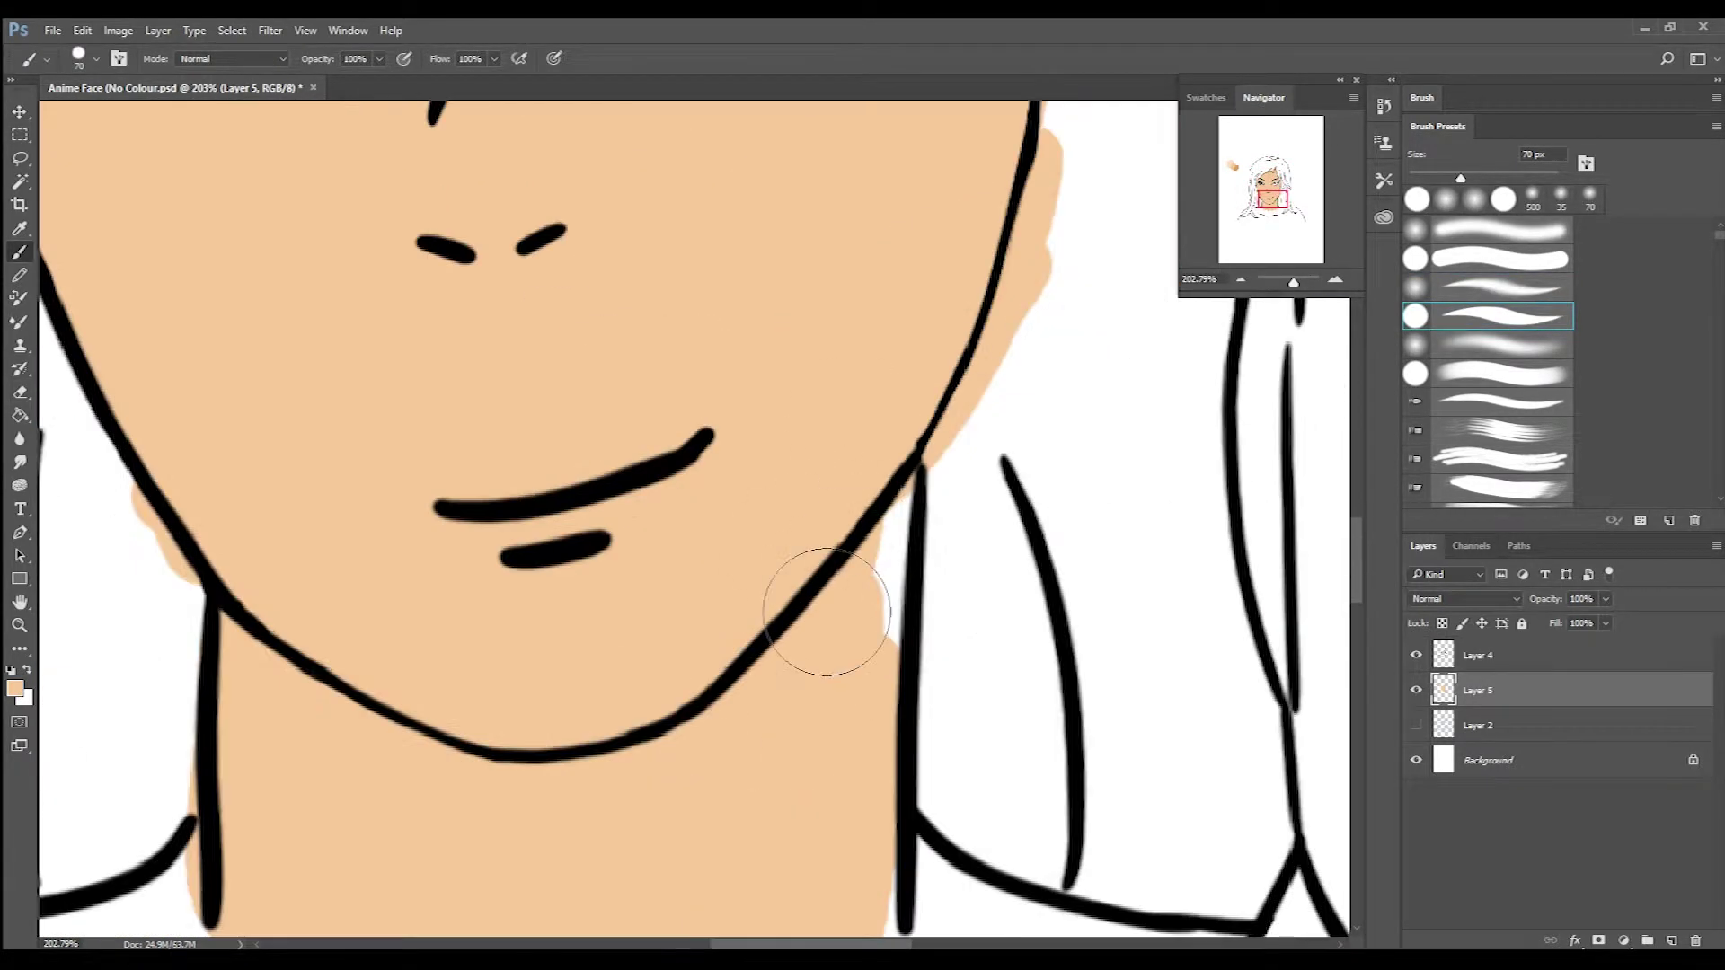
scroll(724, 539, "down", 6)
left_click_drag(1033, 409, 639, 601)
scroll(870, 556, "right", 2)
mouse_move(869, 555)
left_mouse_down()
mouse_move(719, 615)
mouse_move(810, 598)
mouse_move(835, 656)
left_mouse_up()
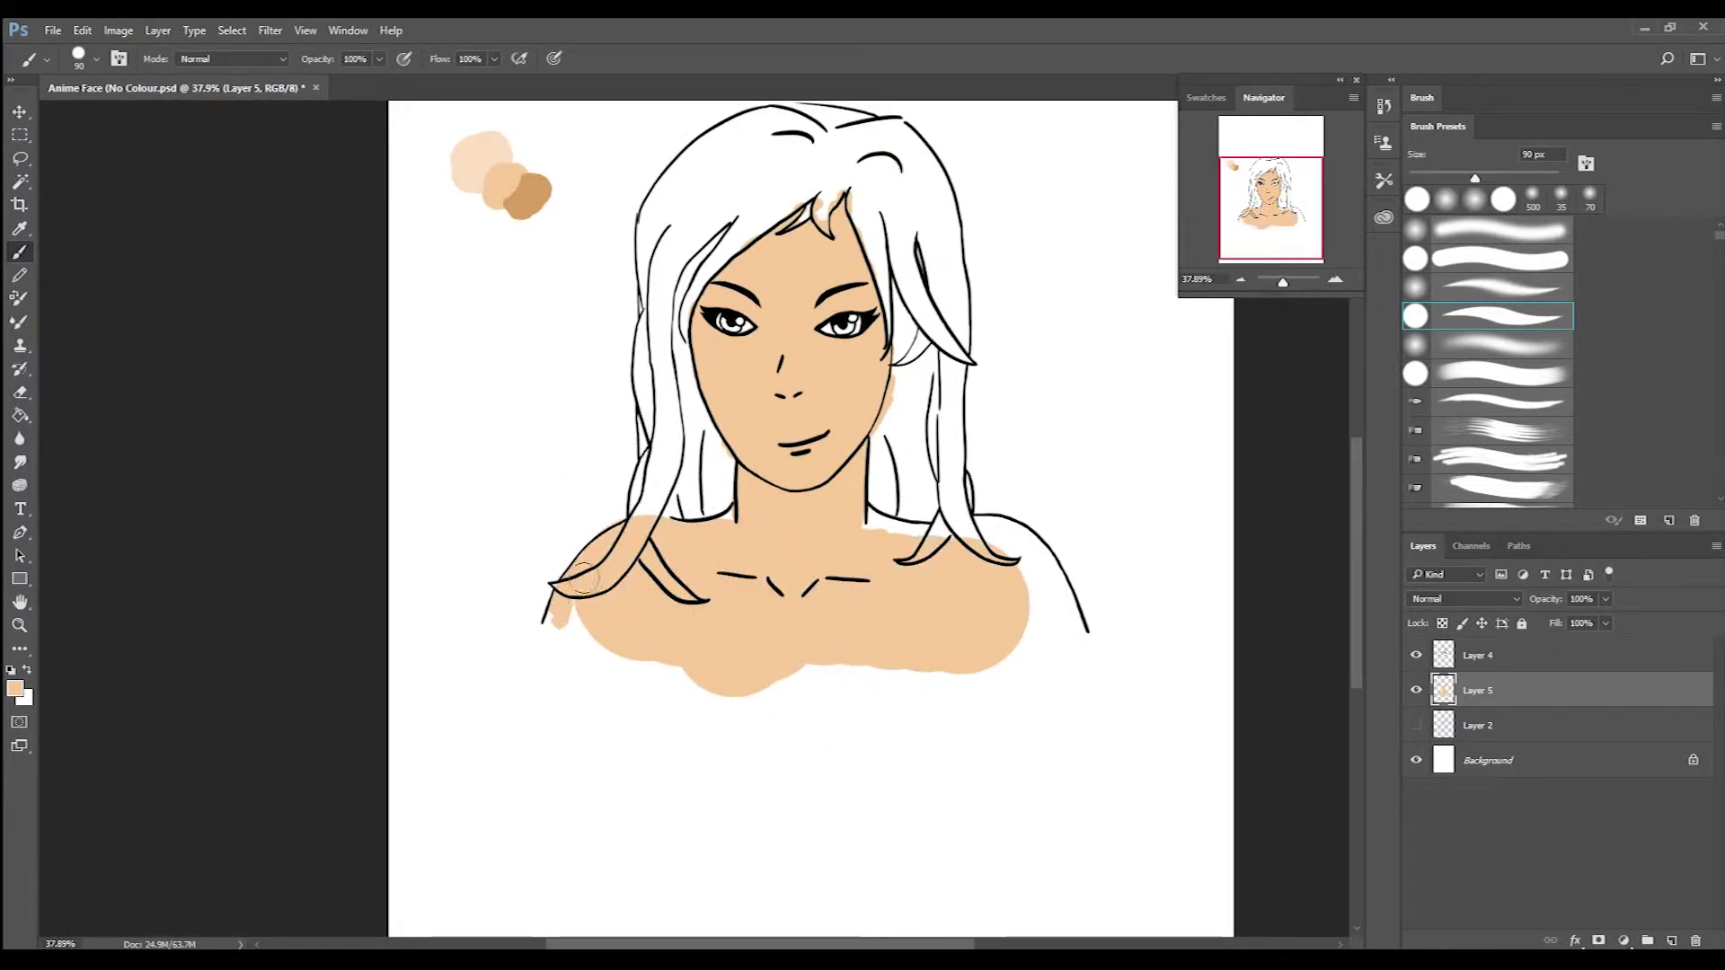
Paint the chest and both shoulders in the same peach skin colour with a 90 px brush.
scroll(955, 574, "up", 5)
mouse_move(617, 482)
left_mouse_down()
mouse_move(935, 455)
mouse_move(908, 512)
mouse_move(1048, 817)
mouse_move(1060, 578)
mouse_move(1148, 674)
left_mouse_up()
scroll(816, 616, "up", 4)
scroll(816, 616, "down", 6)
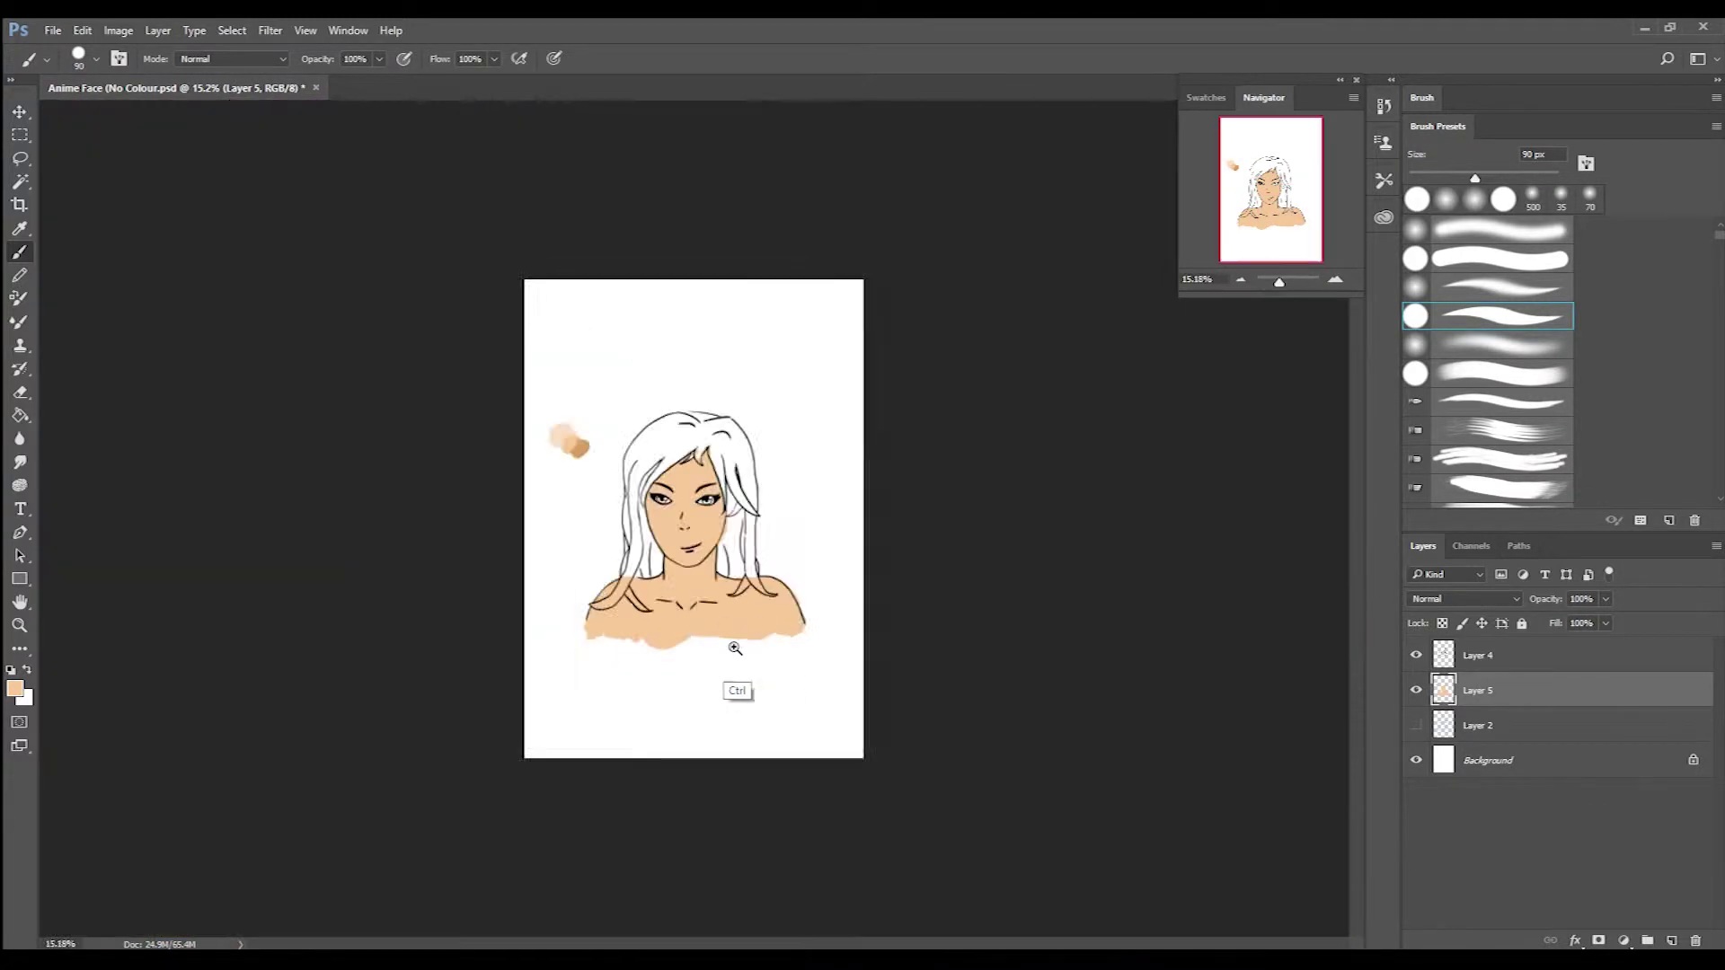
scroll(755, 619, "up", 4)
left_click_drag(726, 518, 962, 596)
scroll(590, 635, "down", 3)
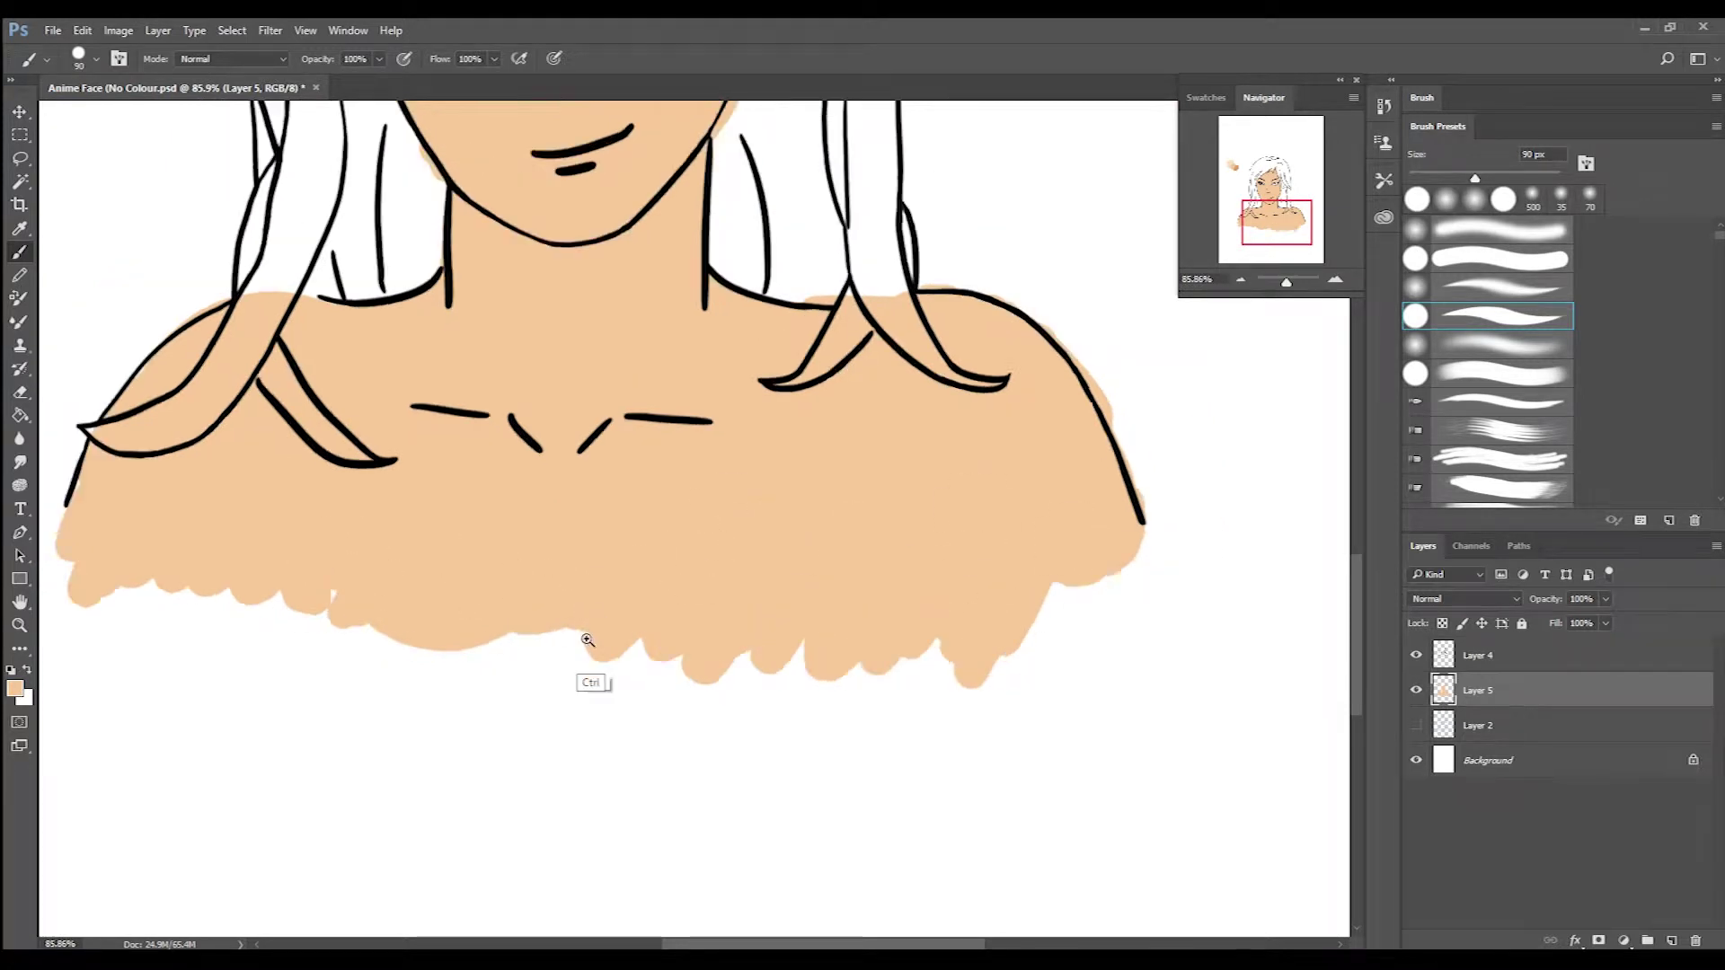
Erase the skin colour spilling outside the left shoulder outline with a 50 px eraser.
scroll(434, 597, "up", 8)
scroll(294, 457, "up", 3)
scroll(295, 456, "right", 1)
key("e")
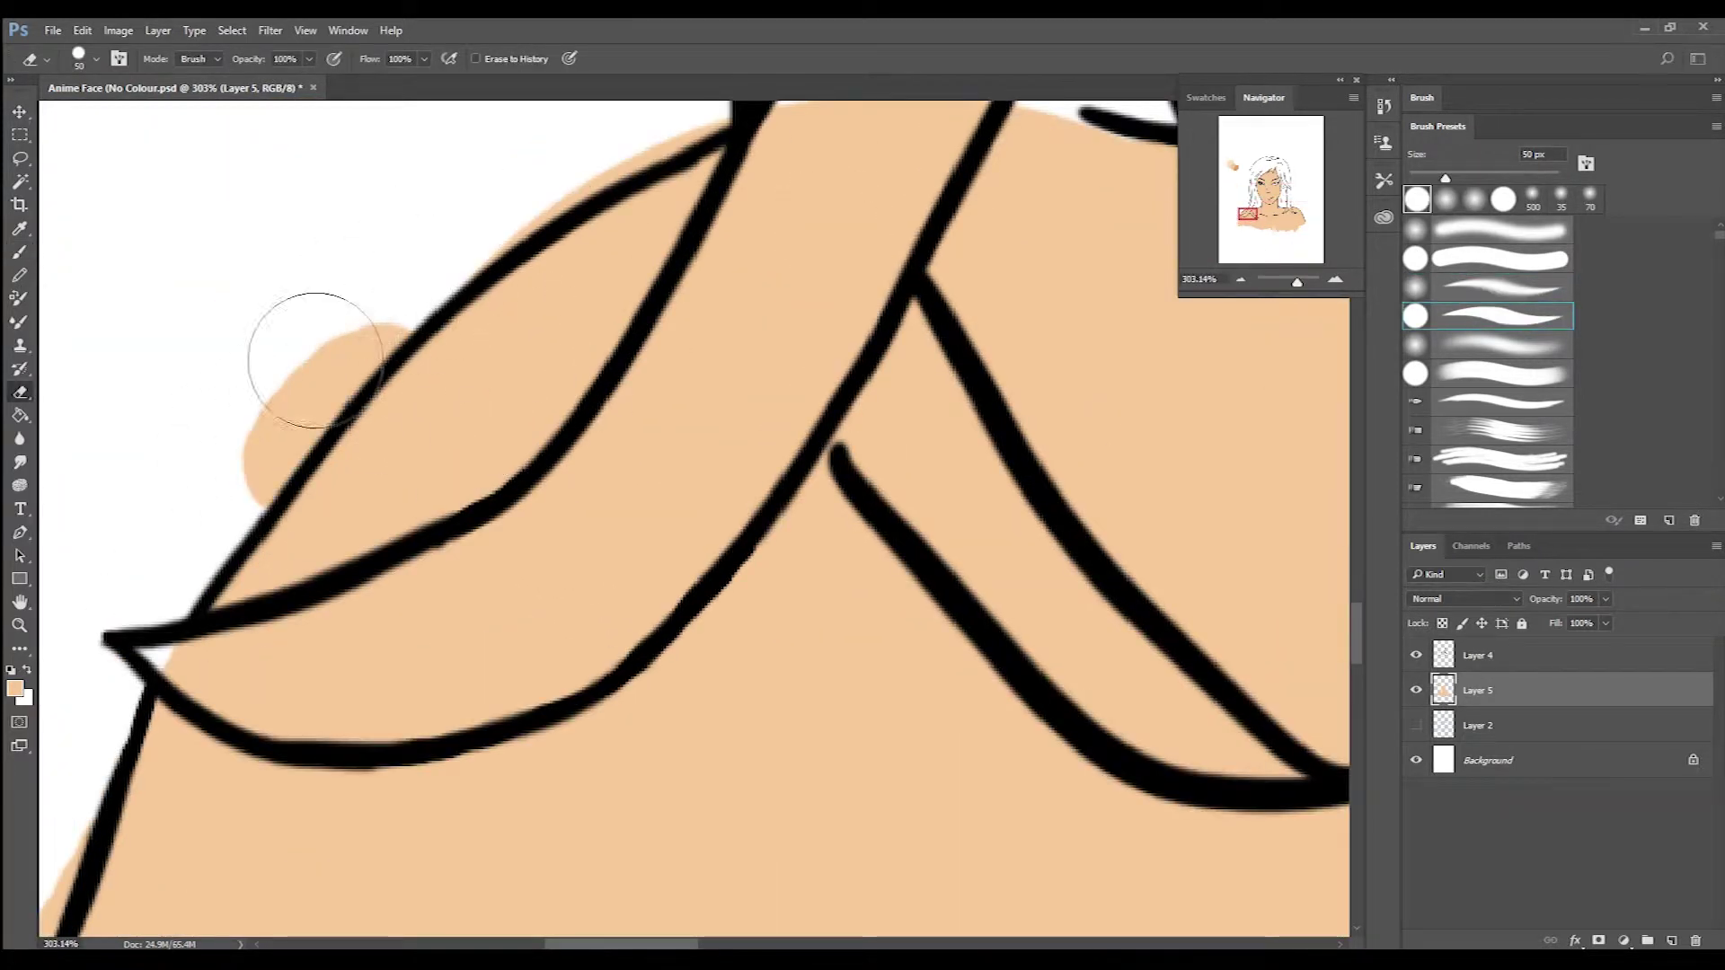
left_click_drag(315, 359, 268, 438)
scroll(313, 402, "up", 5)
scroll(313, 402, "right", 3)
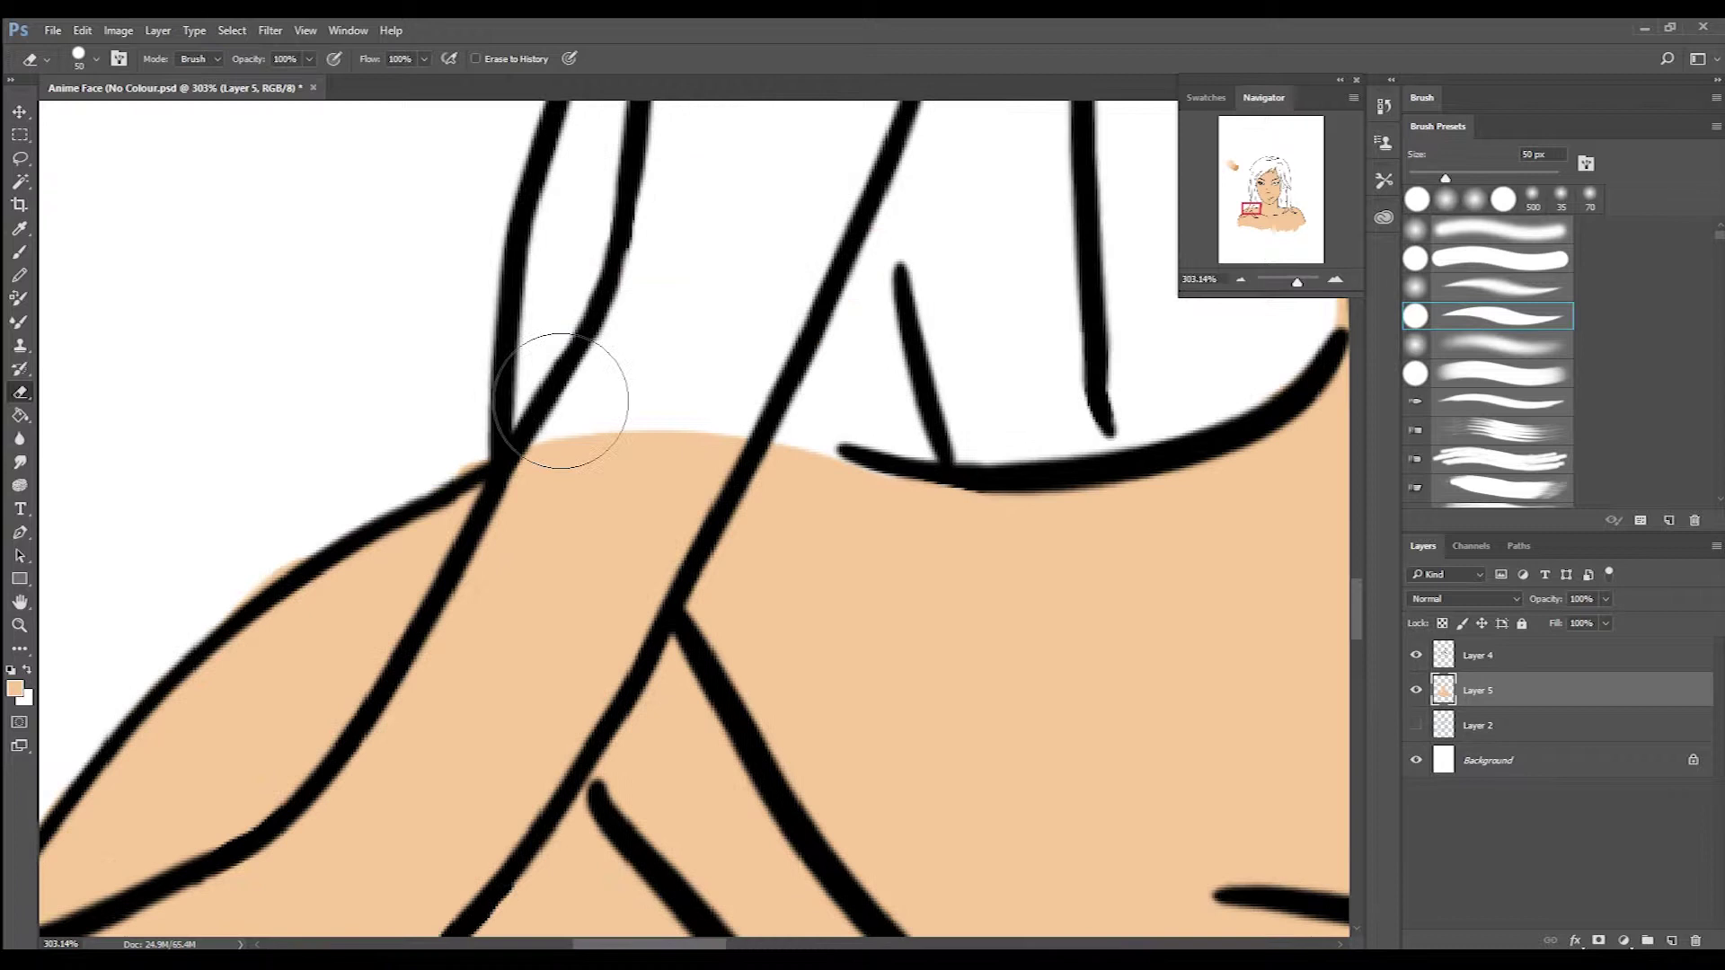
Erase the skin colour inside the long hair lock that falls over the left shoulder.
scroll(202, 604, "down", 4)
scroll(202, 604, "left", 4)
mouse_move(593, 700)
left_mouse_down()
mouse_move(722, 662)
mouse_move(779, 620)
mouse_move(781, 521)
mouse_move(947, 339)
left_mouse_up()
scroll(947, 339, "up", 2)
scroll(947, 339, "right", 2)
left_click_drag(925, 423, 851, 300)
scroll(763, 392, "down", 3)
scroll(762, 392, "left", 2)
mouse_move(584, 593)
left_mouse_down()
mouse_move(531, 609)
mouse_move(693, 585)
left_mouse_up()
Erase the skin colour spilling past the neck lines and the left edge of the face.
scroll(693, 585, "down", 1)
scroll(692, 585, "left", 3)
mouse_move(857, 499)
left_mouse_down()
mouse_move(675, 543)
mouse_move(907, 594)
mouse_move(1109, 462)
left_mouse_up()
scroll(789, 547, "down", 2)
scroll(790, 547, "right", 3)
scroll(195, 511, "up", 1)
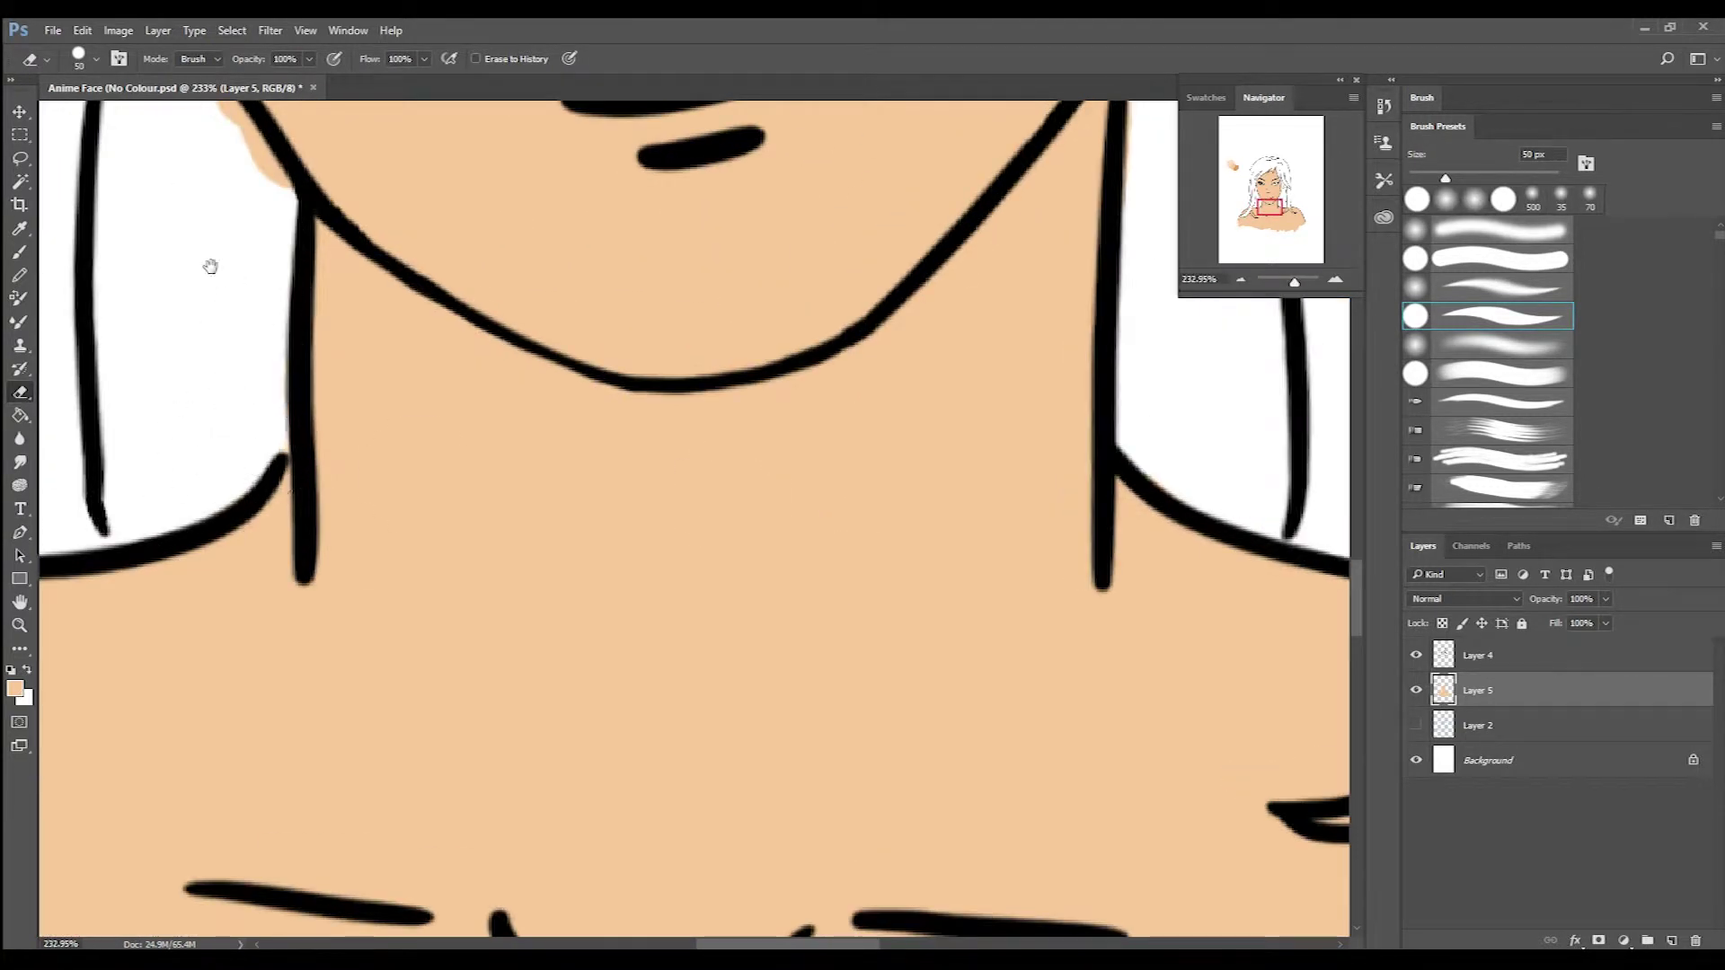
scroll(359, 508, "up", 10)
scroll(396, 423, "left", 3)
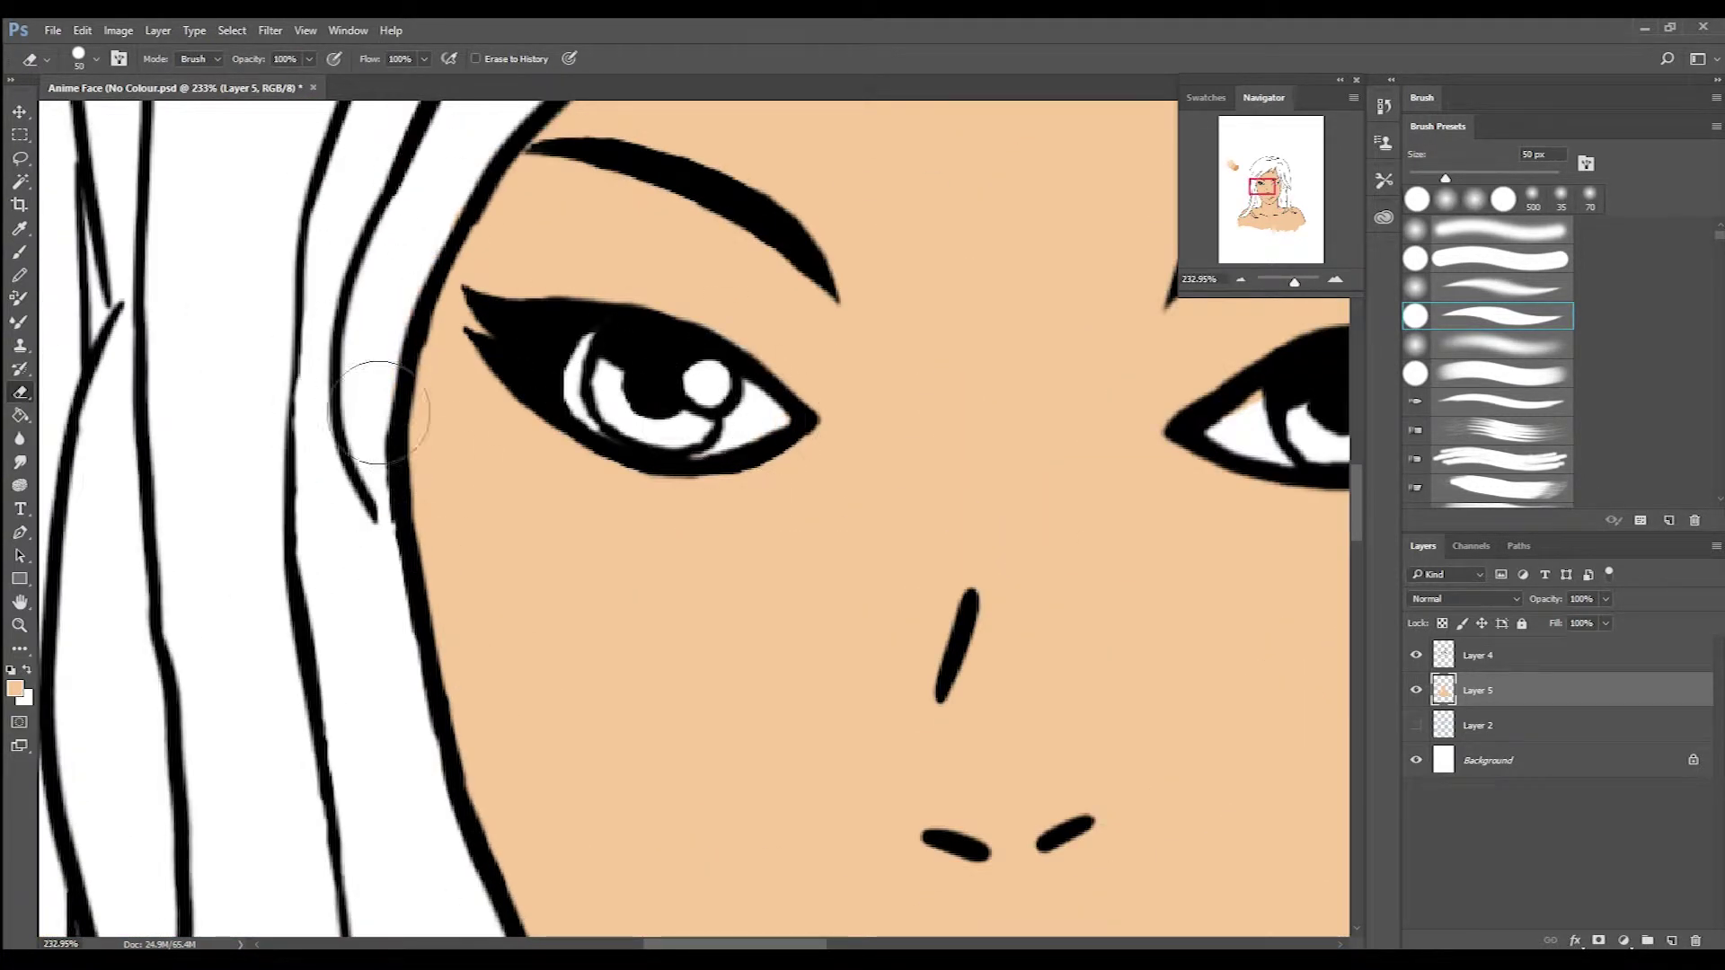
Erase the skin colour from the fringe strands above the forehead.
scroll(482, 431, "up", 8)
scroll(481, 431, "right", 3)
left_click_drag(620, 355, 642, 321)
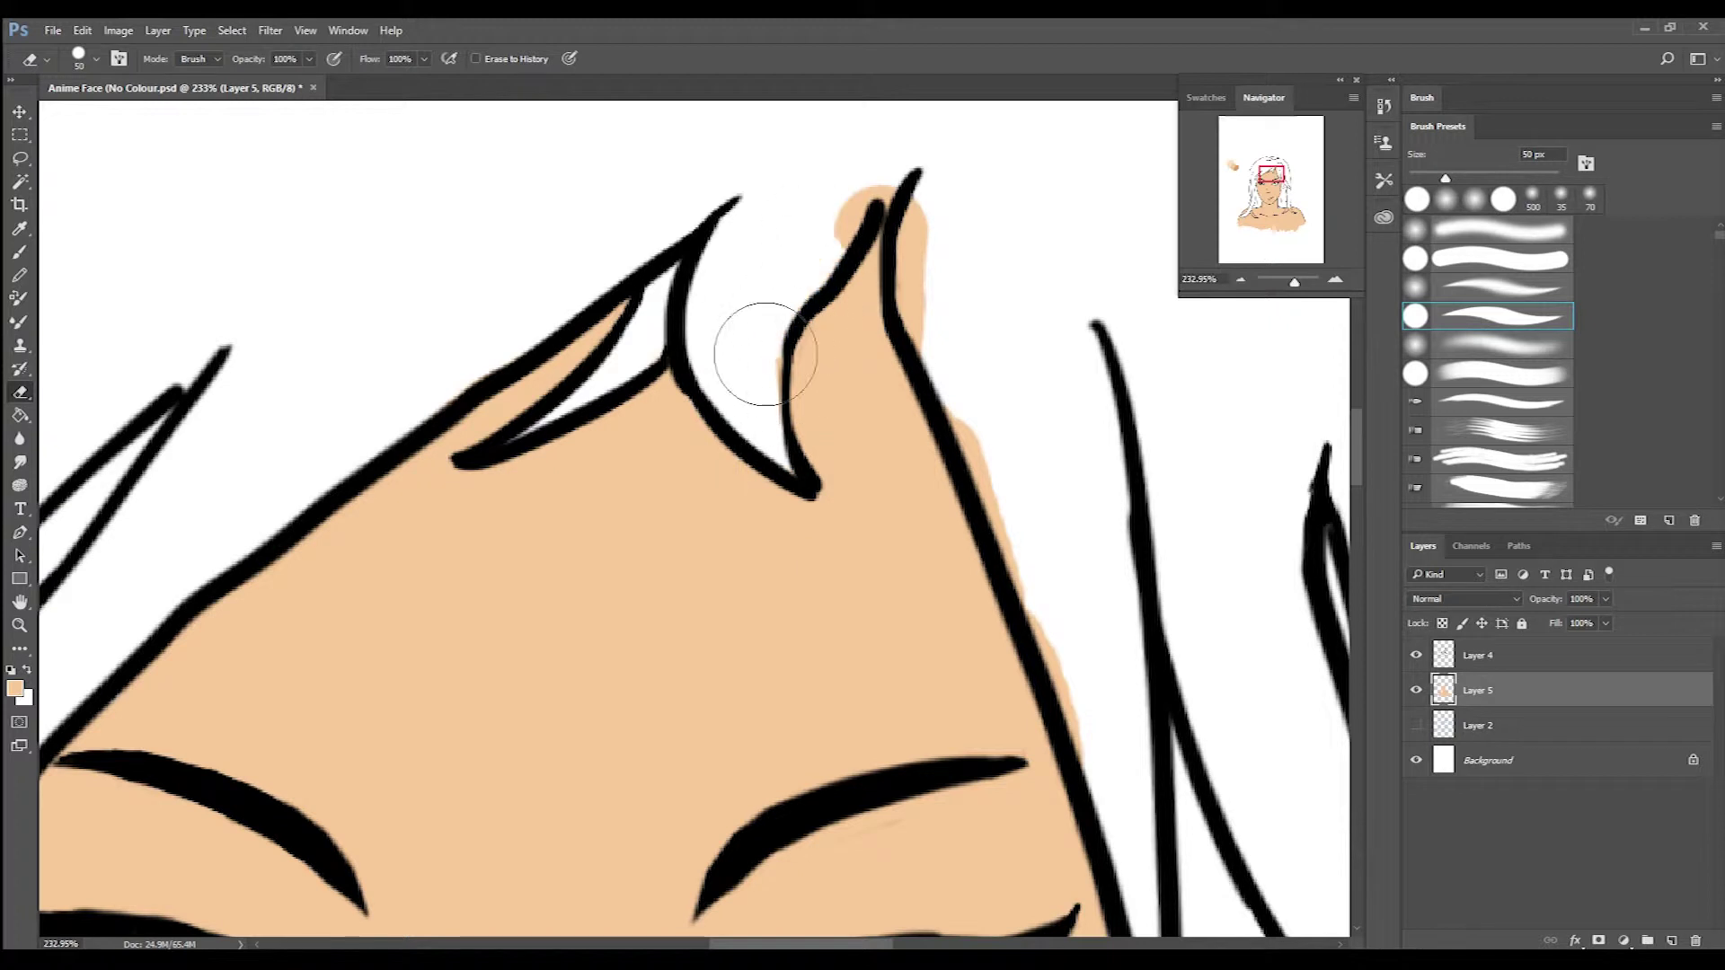
scroll(752, 274, "right", 3)
scroll(752, 274, "up", 1)
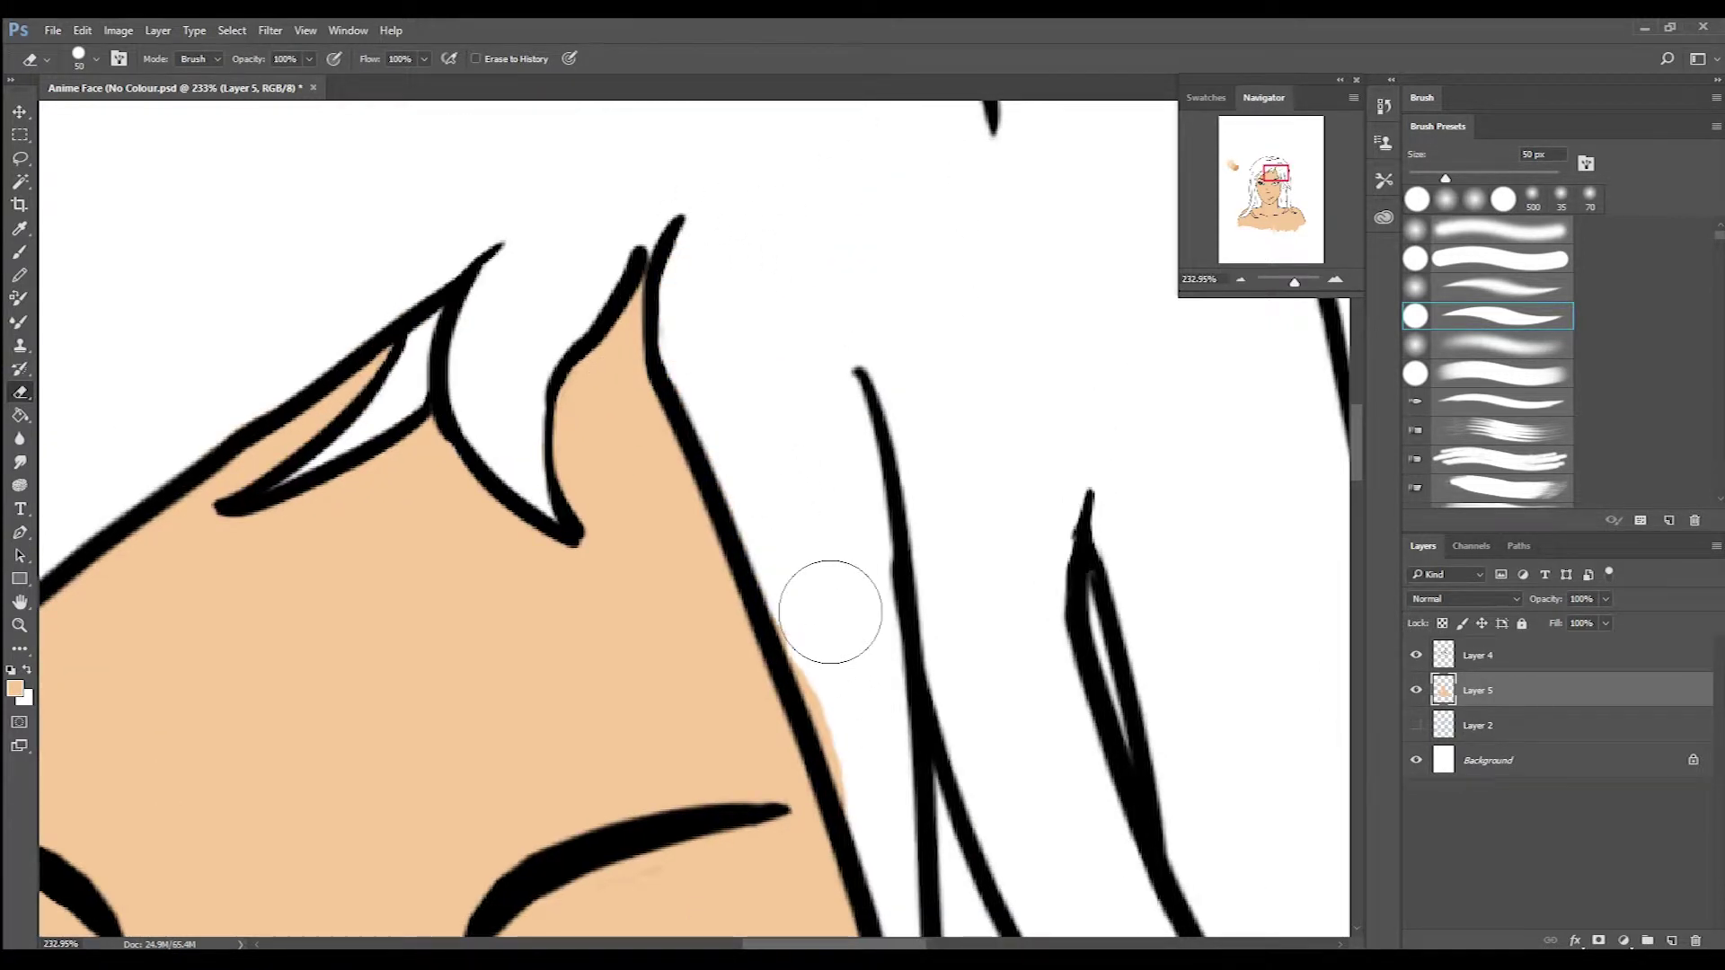
Erase the skin colour spilling into the hair along the right hairline and right cheek.
scroll(719, 566, "down", 2)
scroll(635, 539, "right", 3)
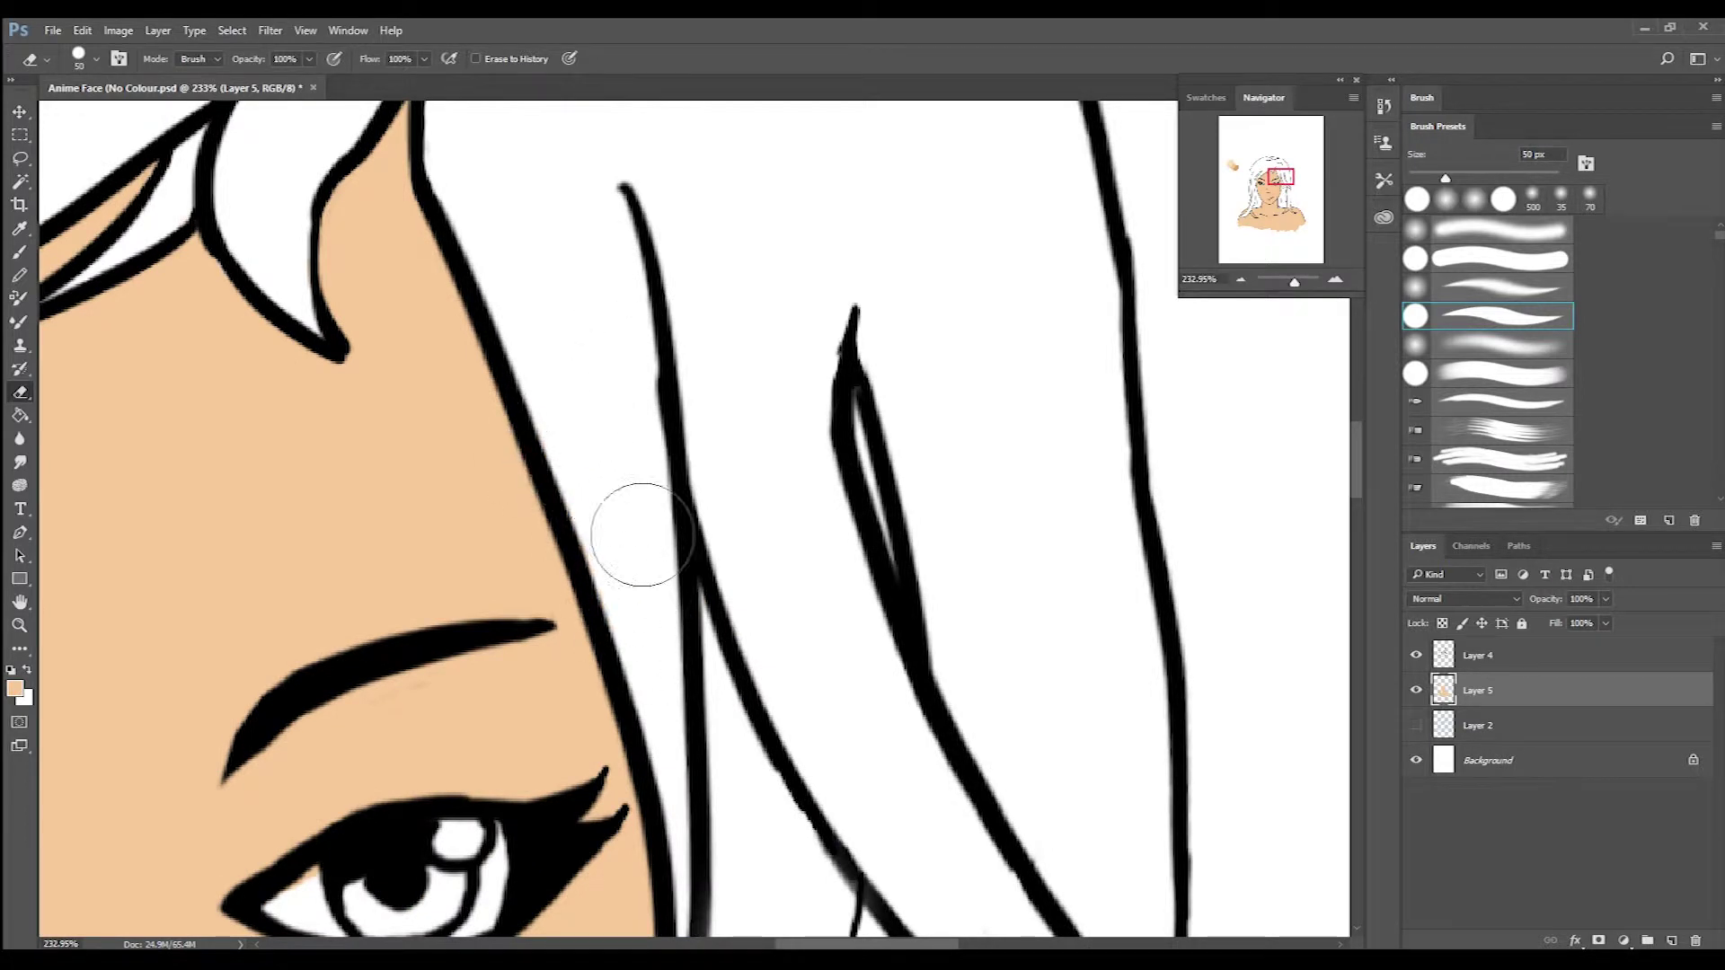
scroll(641, 535, "down", 6)
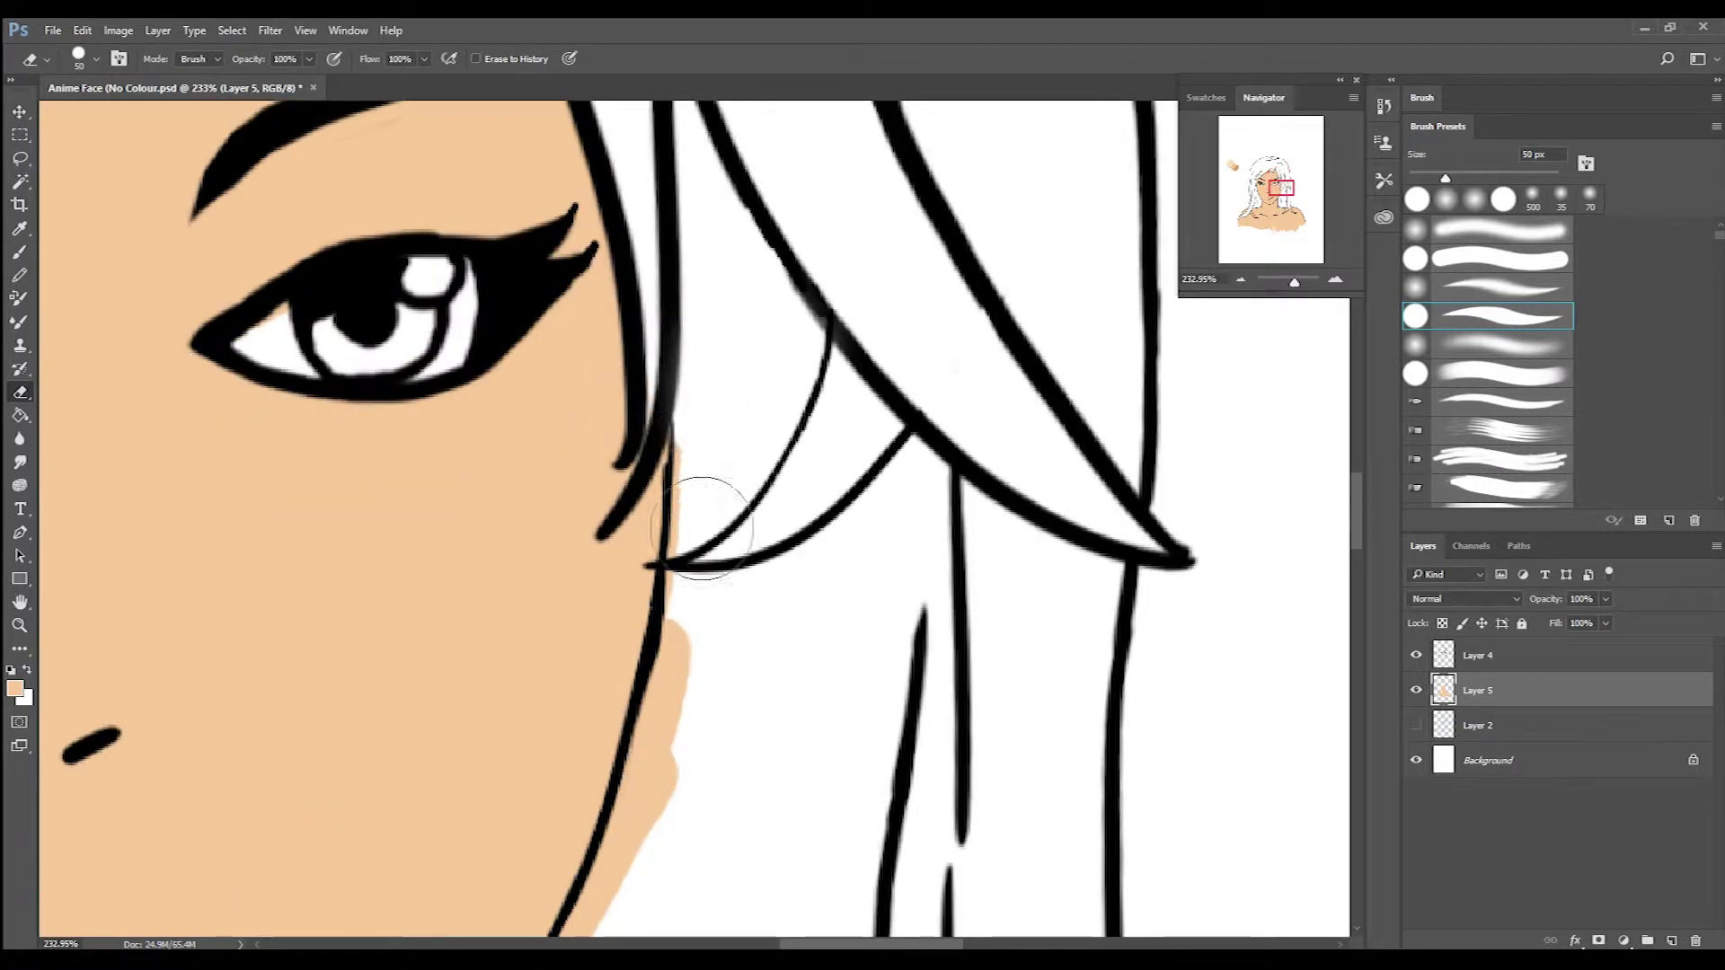
left_click_drag(702, 528, 706, 476)
scroll(825, 602, "down", 3)
scroll(635, 719, "left", 1)
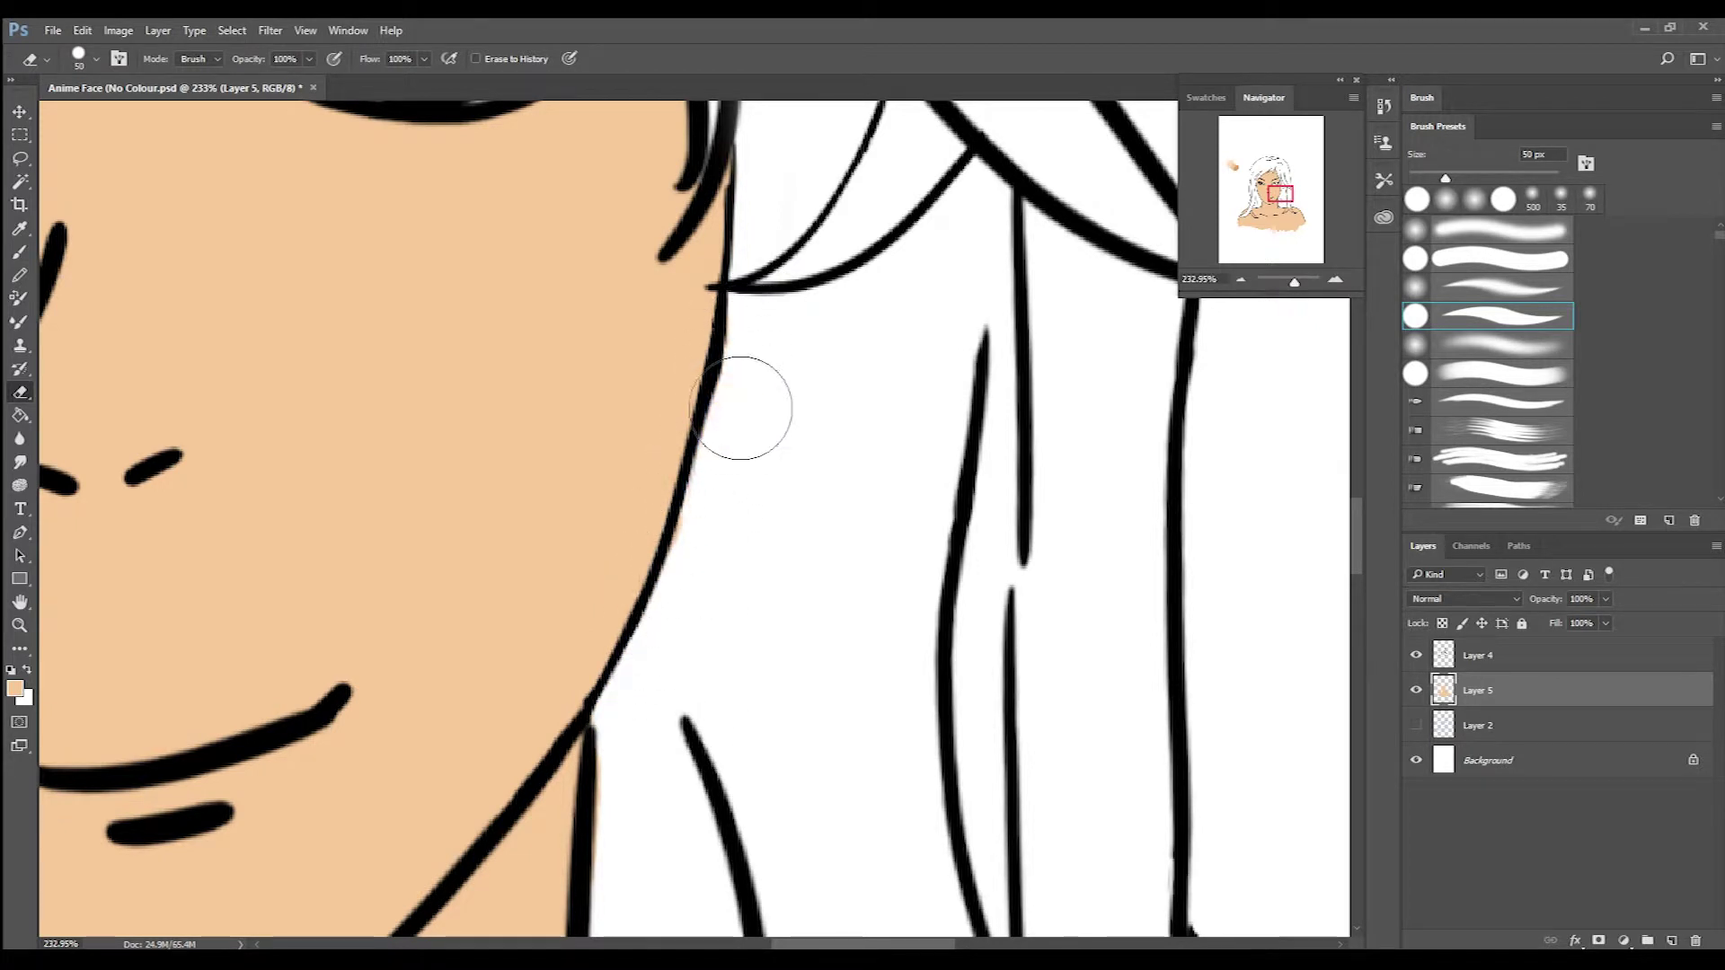
Erase the skin colour from the hair strands falling over the right shoulder and from the area above the shoulder line.
scroll(772, 431, "down", 8)
scroll(809, 377, "left", 1)
scroll(797, 658, "right", 4)
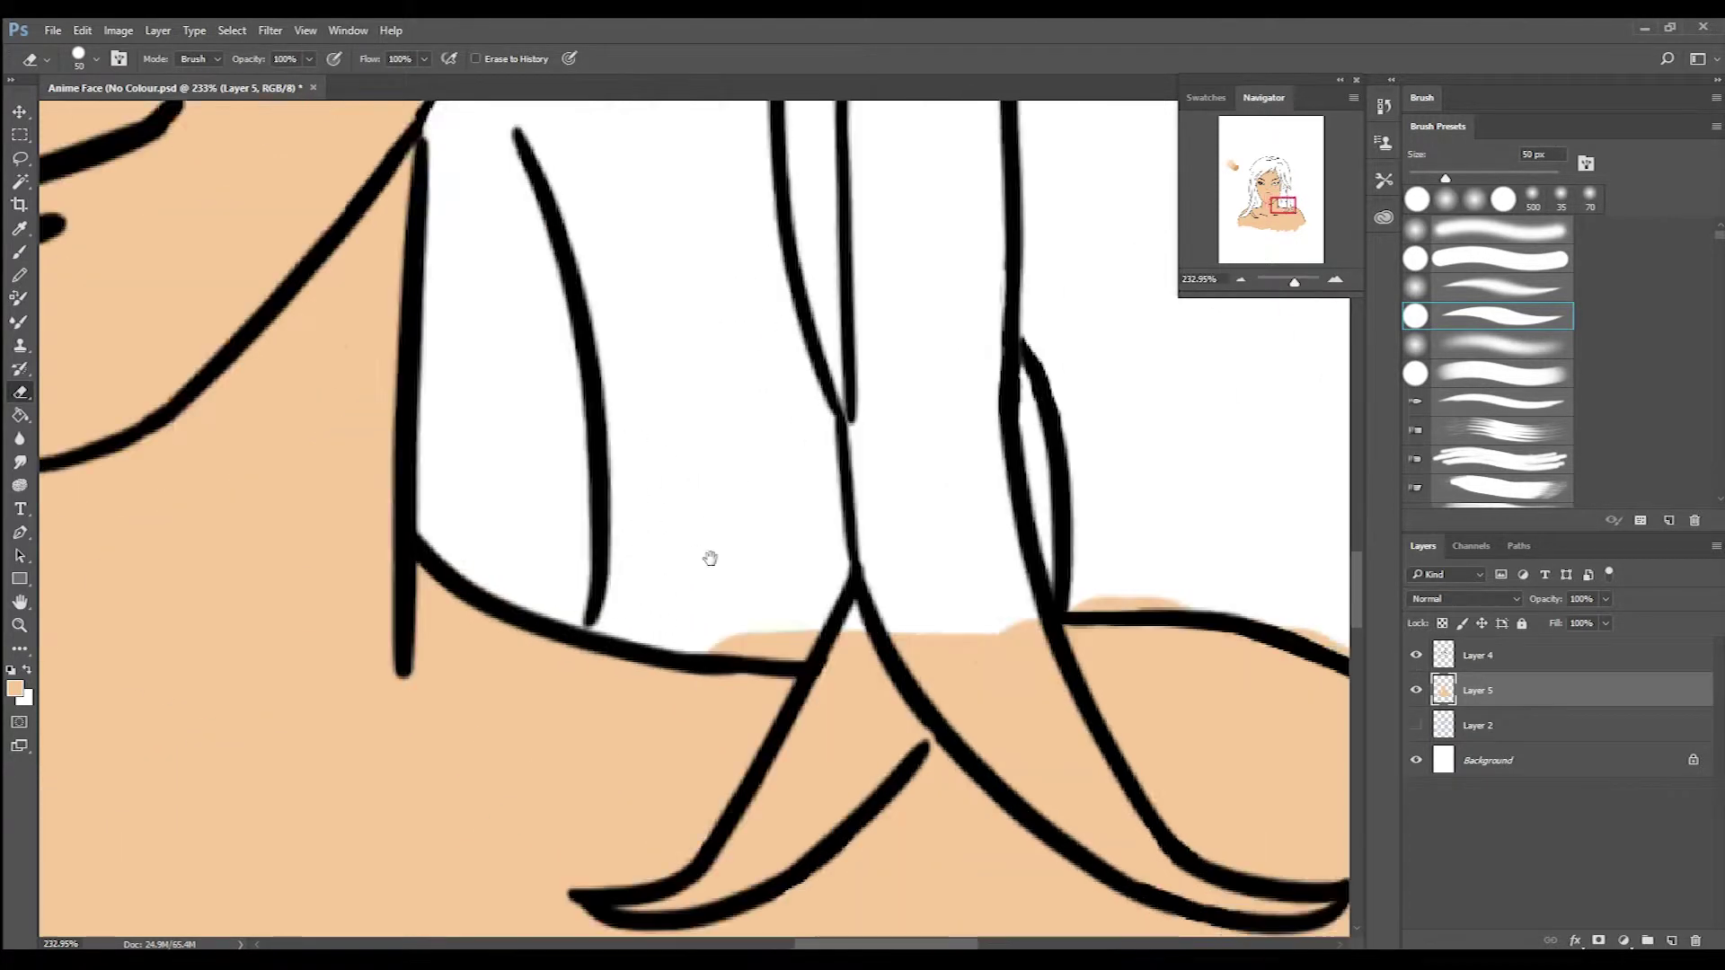
left_click_drag(710, 572, 721, 684)
mouse_move(610, 828)
left_mouse_down()
mouse_move(847, 558)
mouse_move(898, 539)
mouse_move(1276, 550)
left_mouse_up()
left_click_drag(1277, 548, 900, 503)
left_click_drag(537, 600, 580, 683)
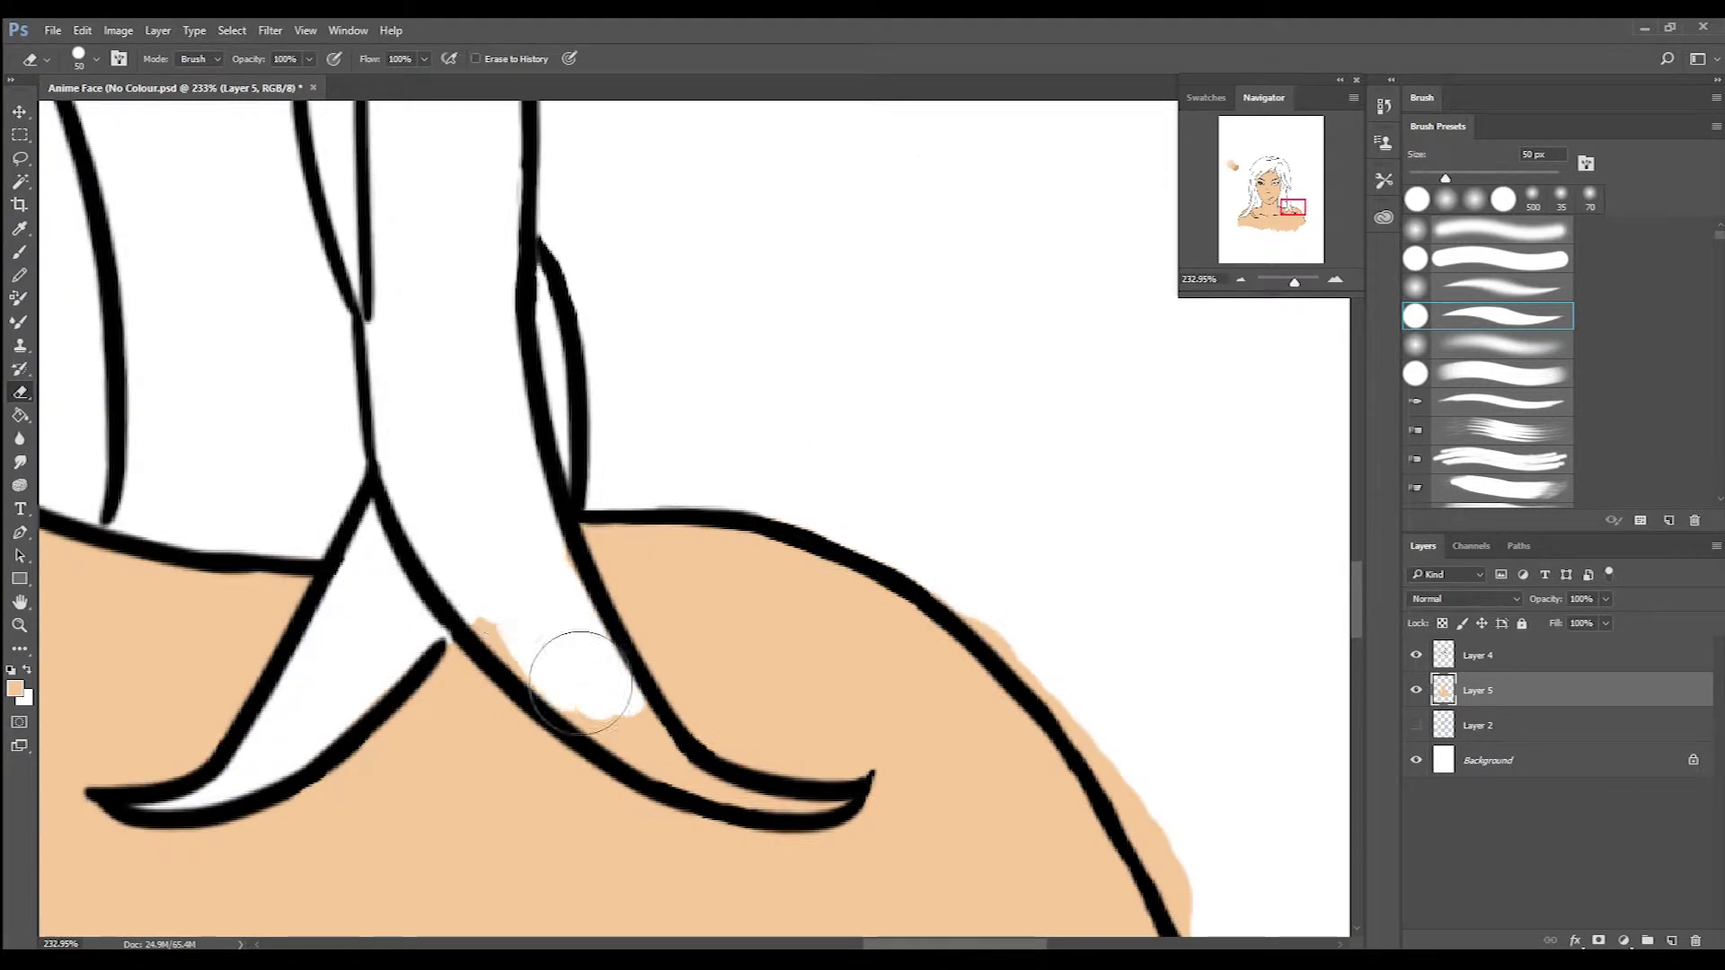
left_click_drag(510, 559, 371, 499)
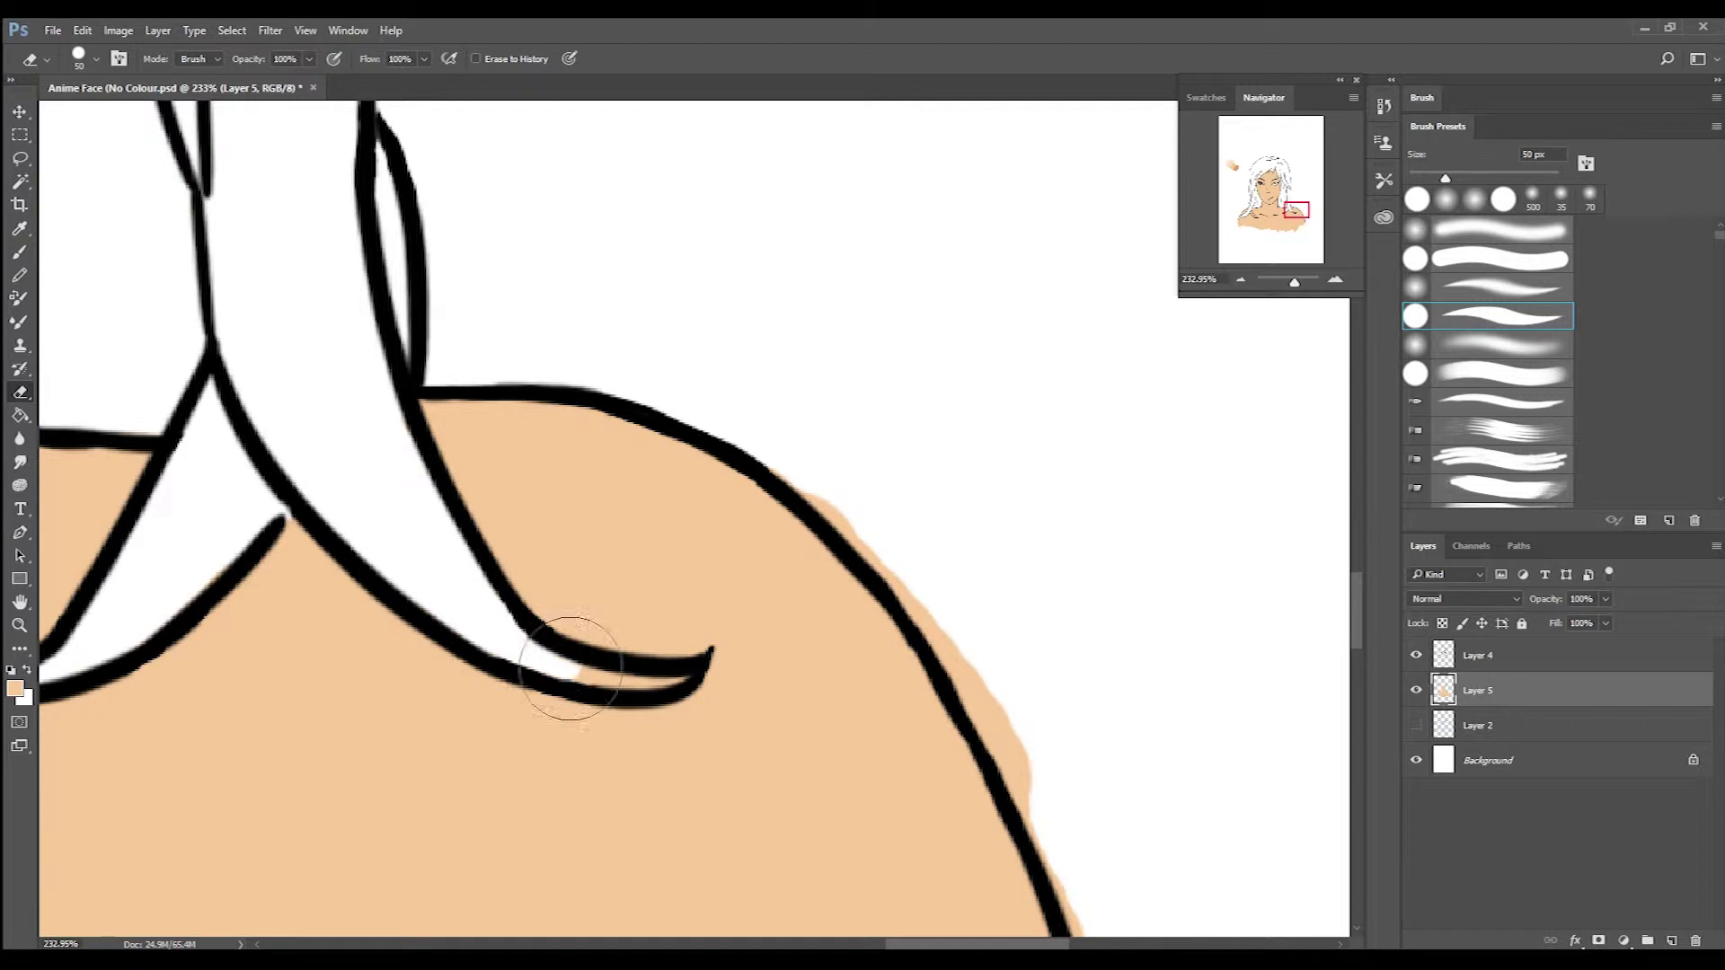
Clean the tip of the right hair lock and erase the skin colour outside the right shoulder and arm outline.
left_click_drag(992, 510, 732, 363)
mouse_move(503, 342)
left_mouse_down()
mouse_move(635, 470)
mouse_move(782, 732)
left_mouse_up()
left_click_drag(744, 611, 621, 453)
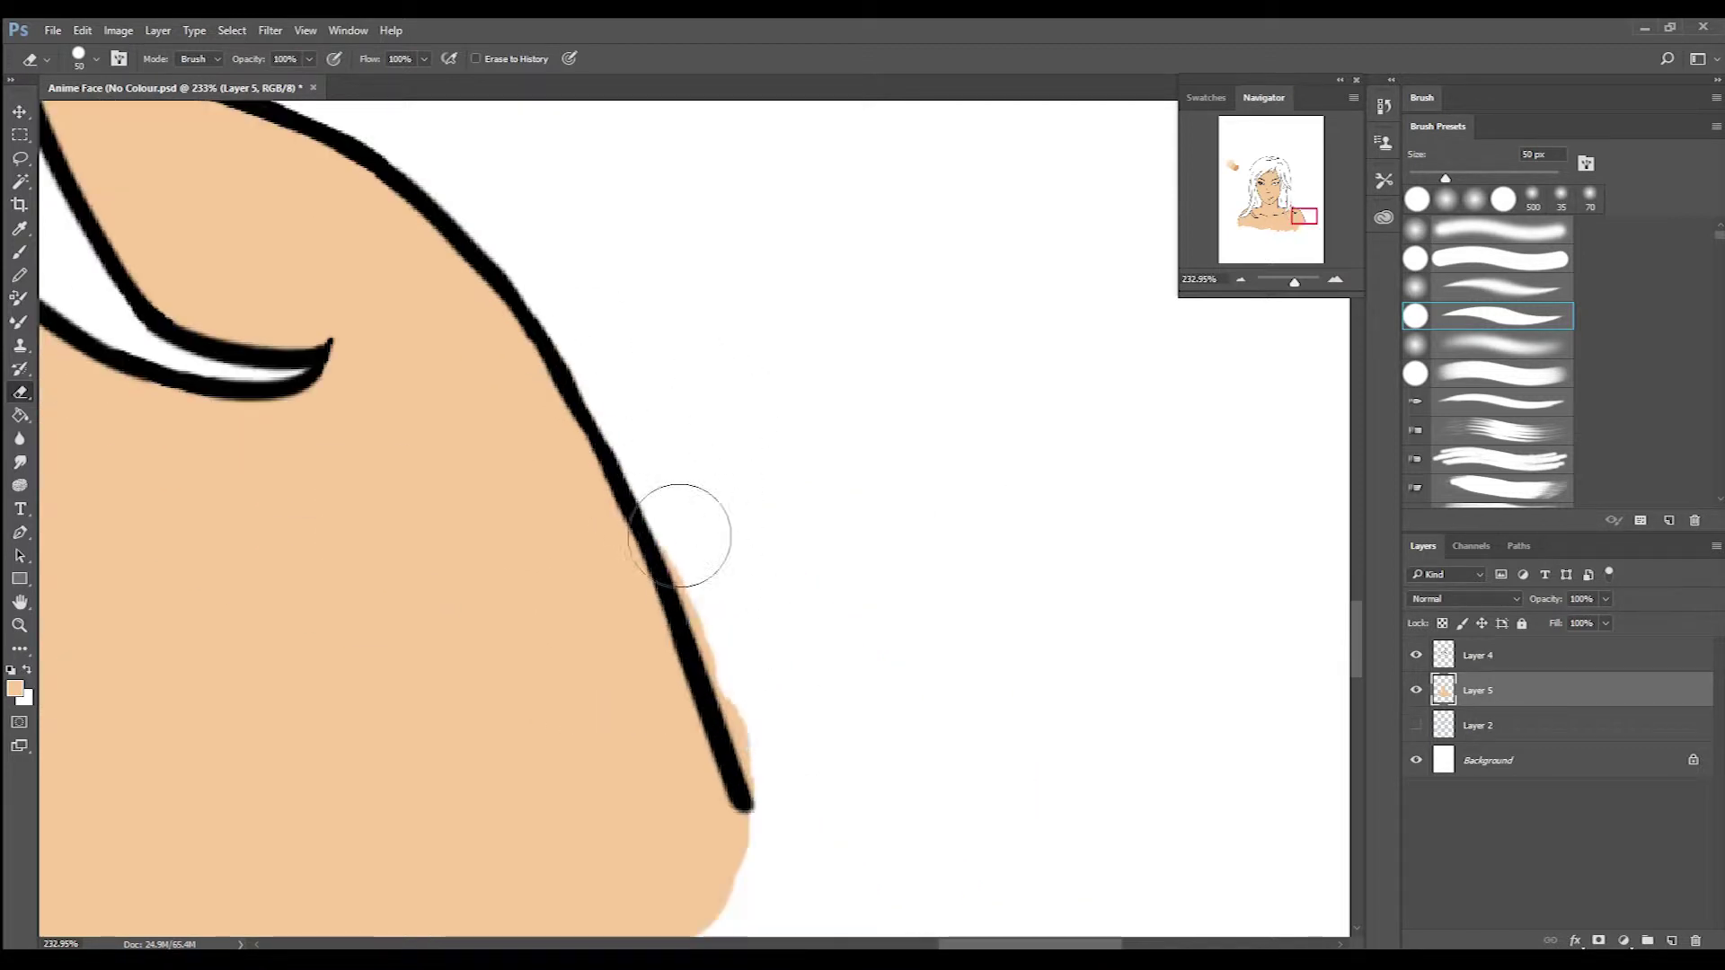
scroll(574, 319, "down", 5)
scroll(462, 201, "up", 3)
scroll(716, 357, "down", 3)
Erase the skin colour inside the small hair strand beneath the left lock, down to its pointed tip.
scroll(715, 358, "up", 5)
left_click_drag(461, 385, 764, 683)
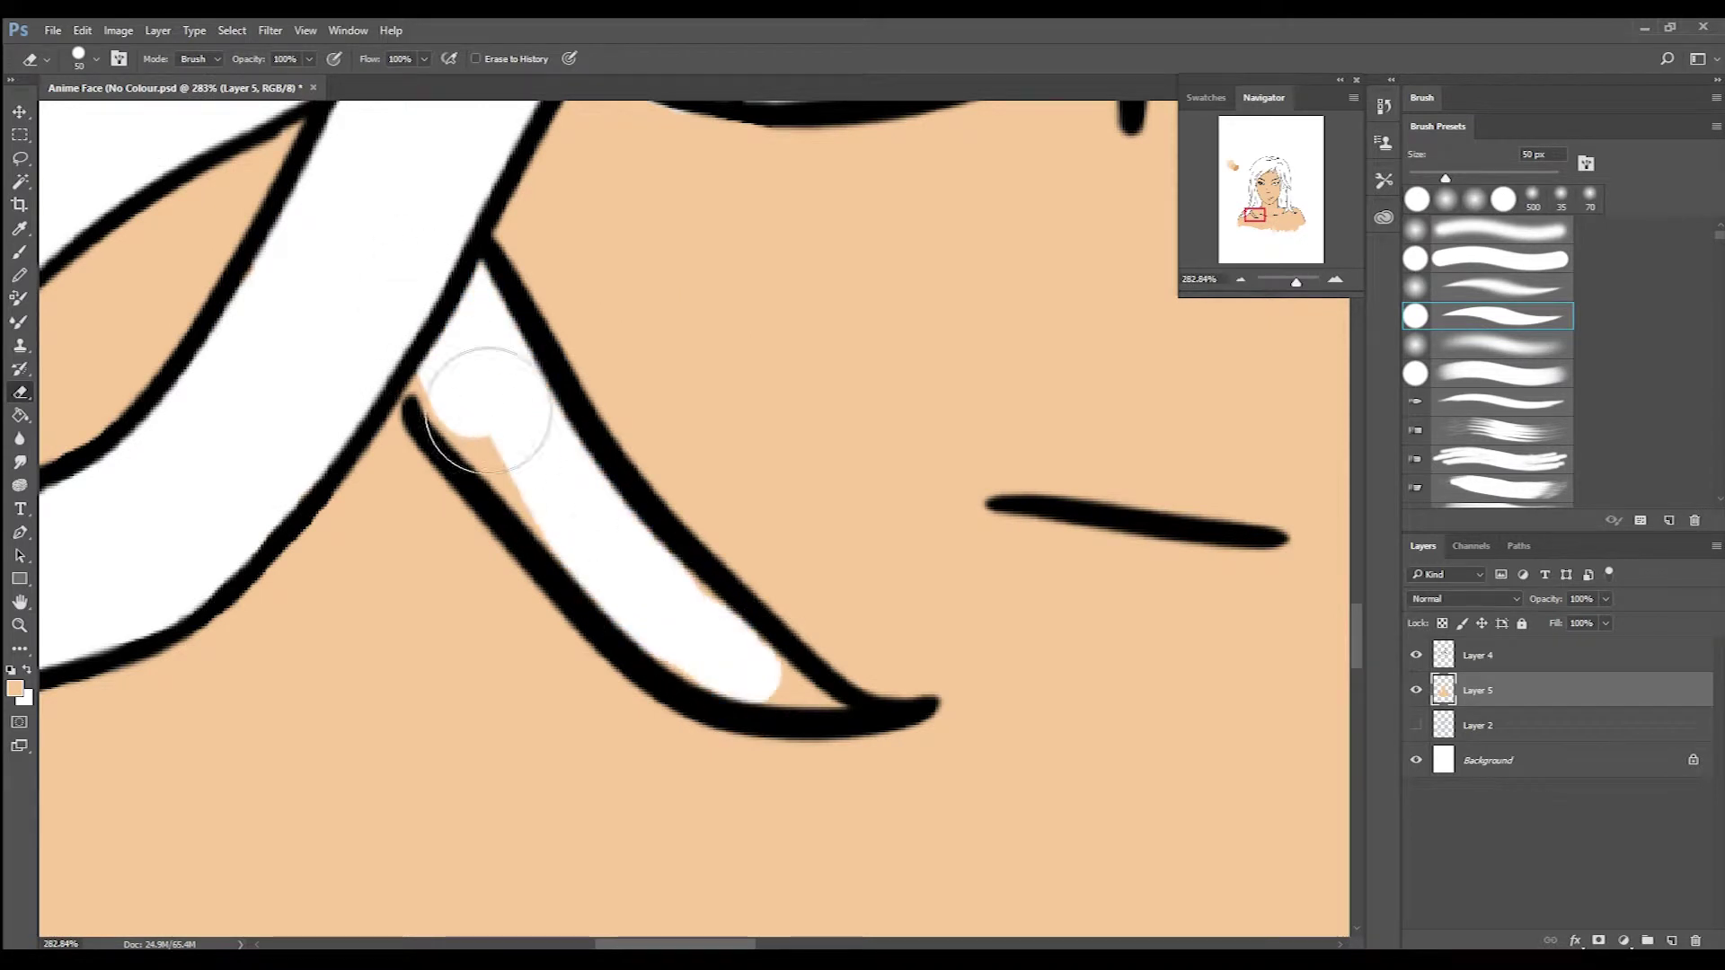
scroll(518, 436, "right", 6)
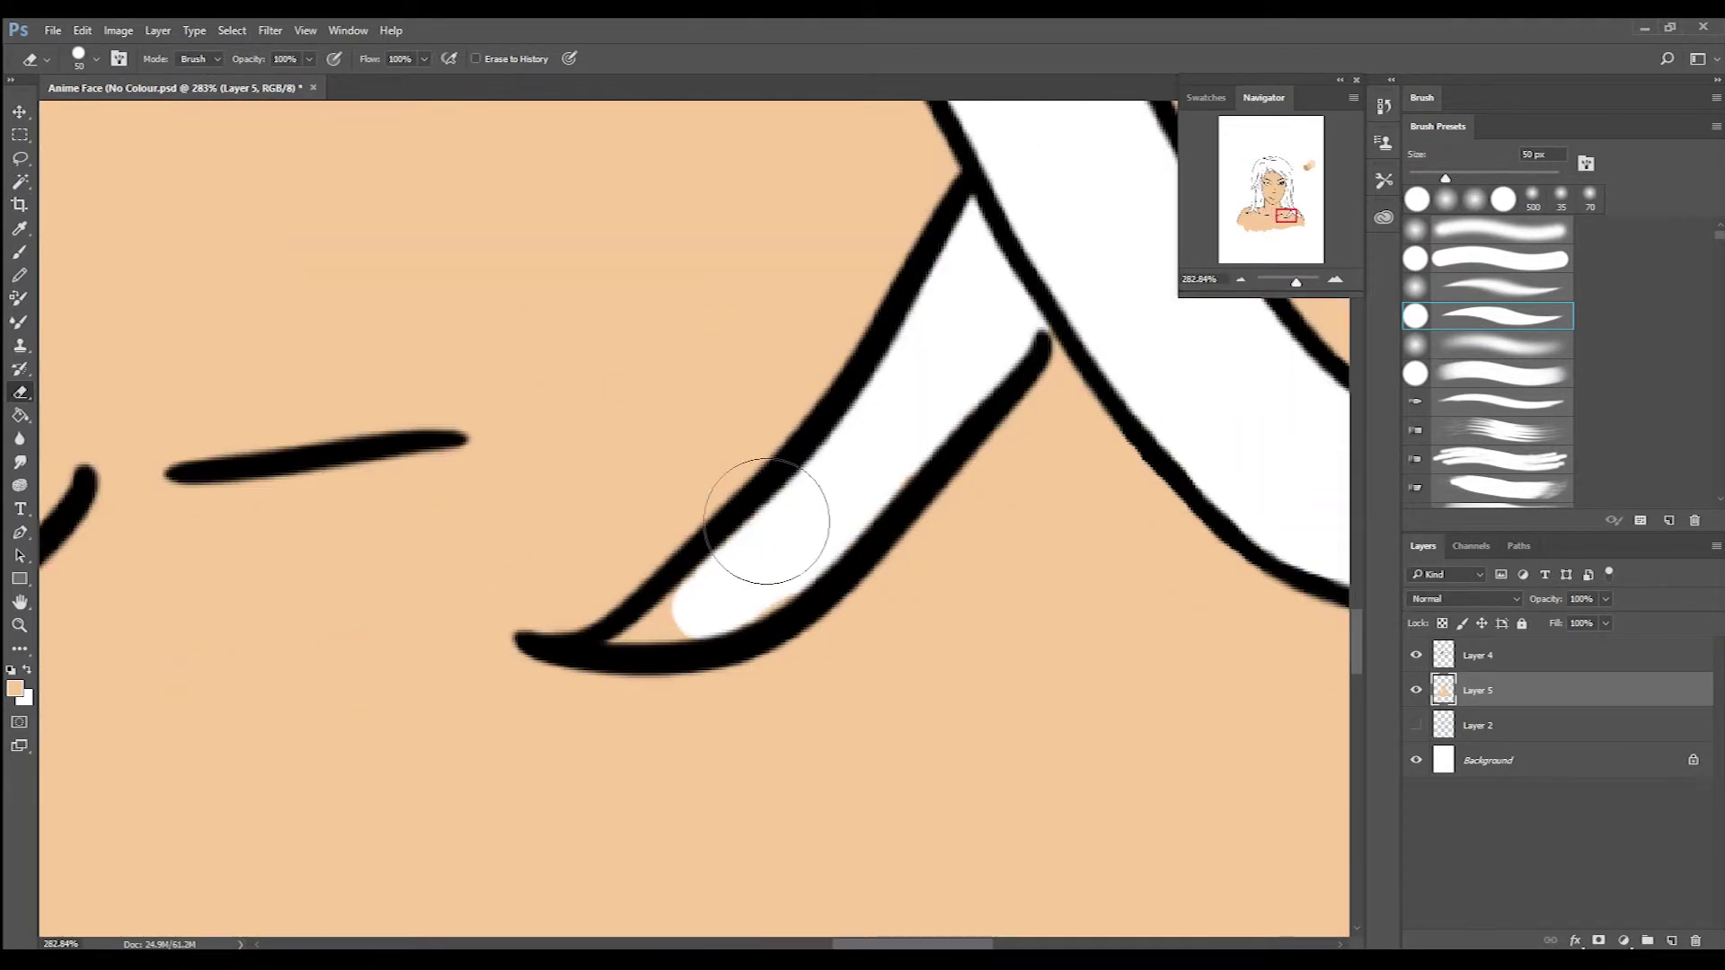
scroll(628, 636, "down", 5)
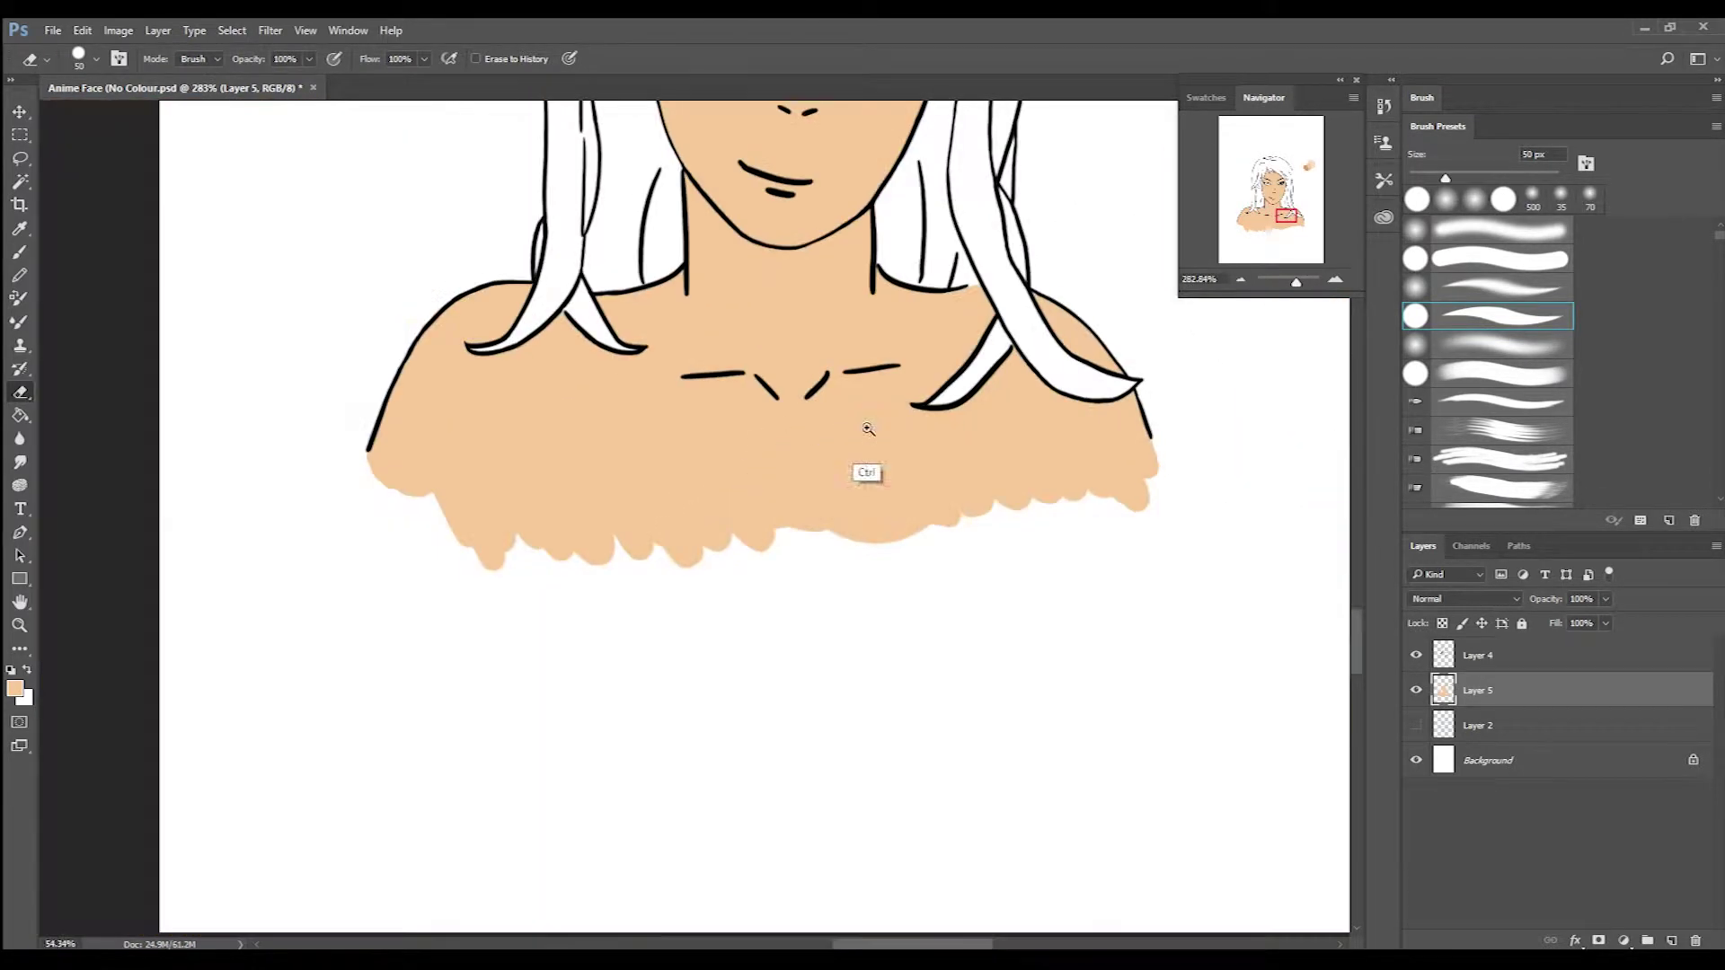
scroll(863, 423, "up", 3)
Set the foreground colour to light grey dddddd and paint a swatch of it below the skin swatches.
key("i")
left_click(14, 689)
type("ffffff")
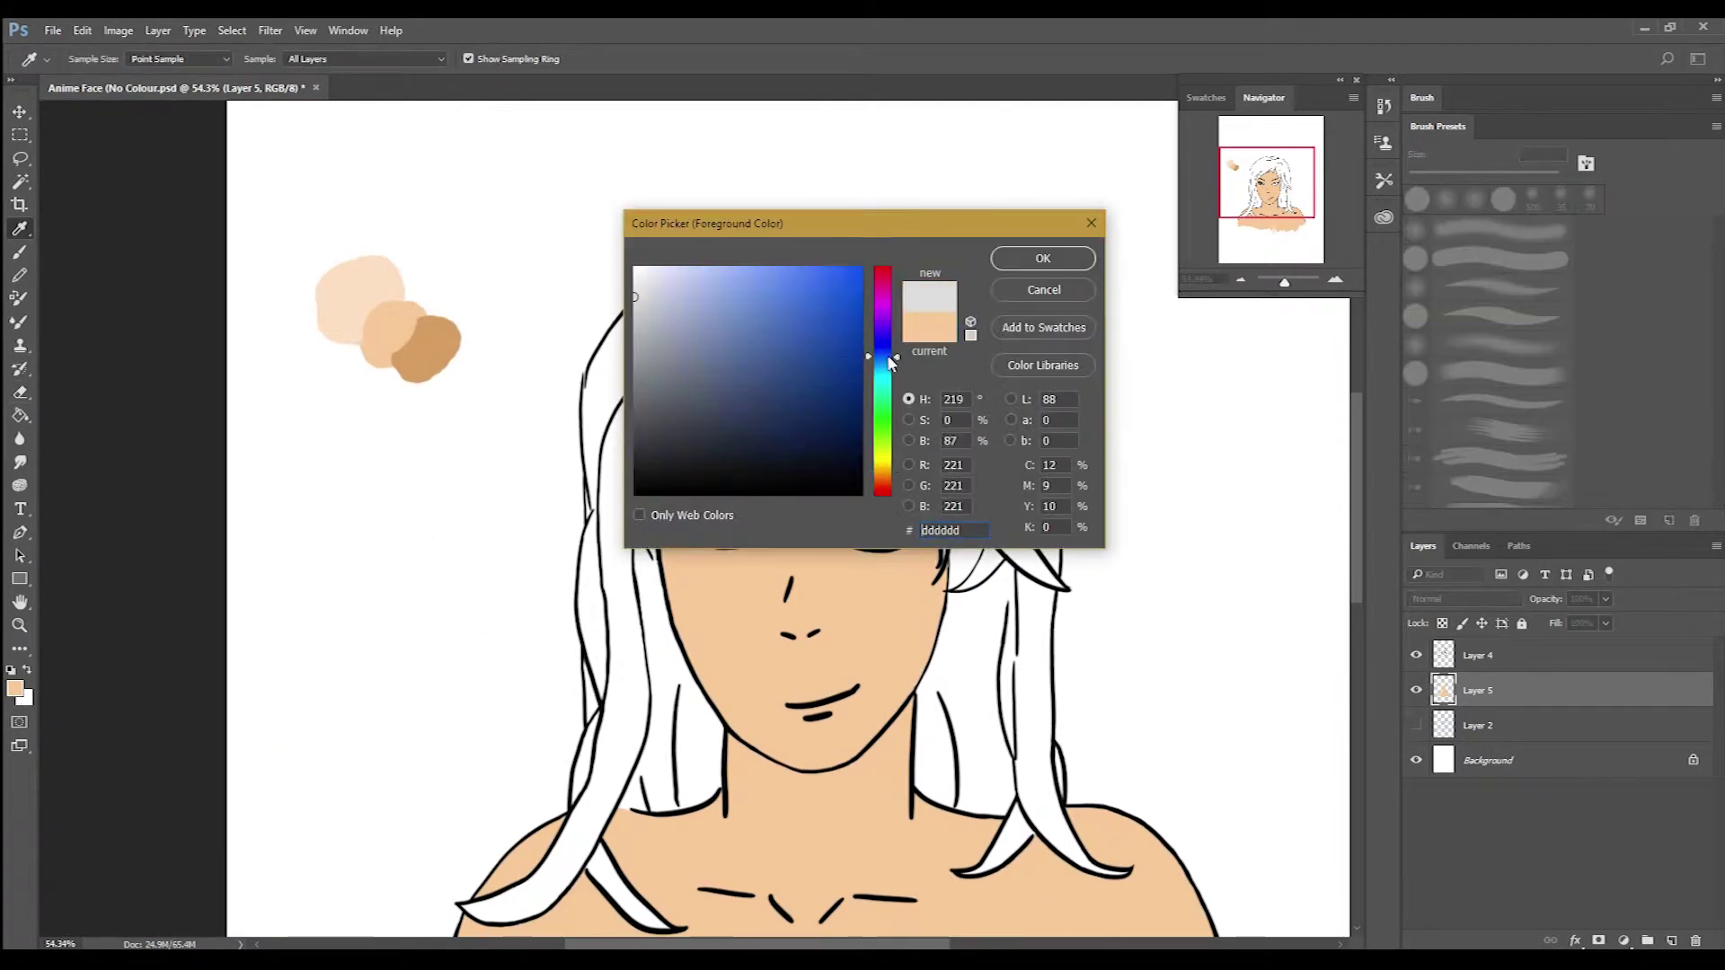
key("Return")
key("e")
Paint a light periwinkle blue swatch and a darker blue-violet swatch beside the grey one.
left_click(14, 688)
left_click(738, 303)
key("Return")
left_click(360, 451)
left_click(15, 688)
left_click(741, 303)
key("Return")
left_click(333, 482)
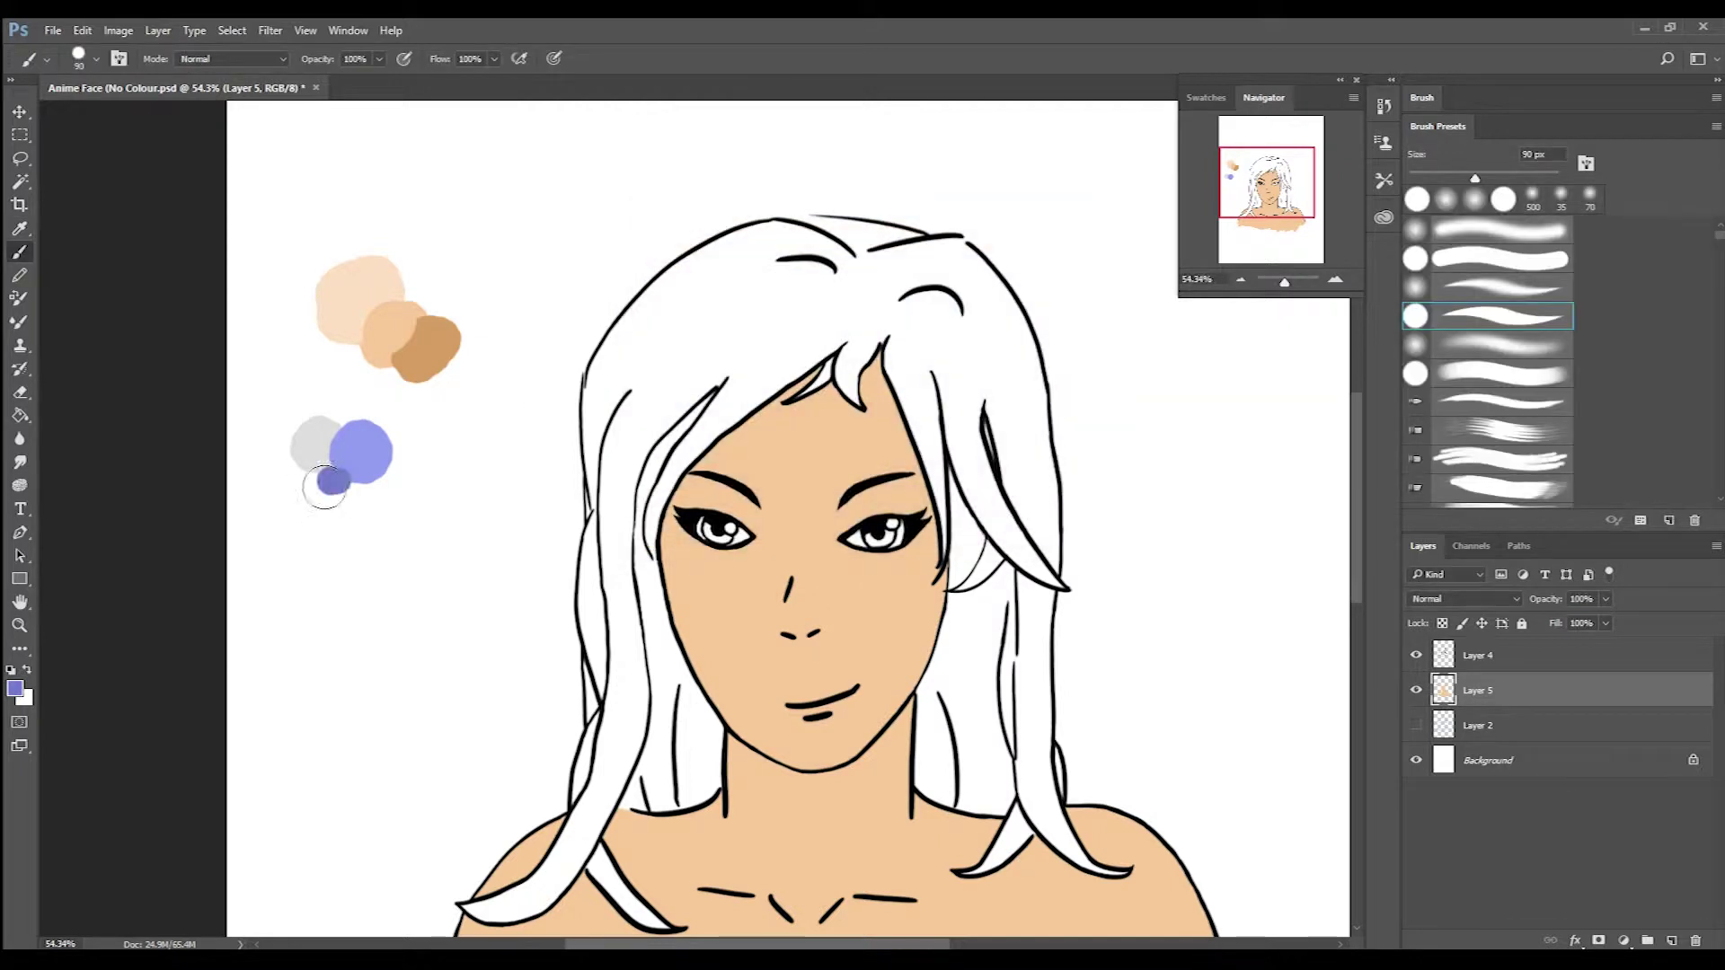
Sample the light periwinkle swatch and fill both irises with it on a new layer, using a 15 px brush.
left_click(373, 455, "alt")
scroll(751, 557, "up", 10)
key("ctrl+shift+alt+n")
left_click(711, 404)
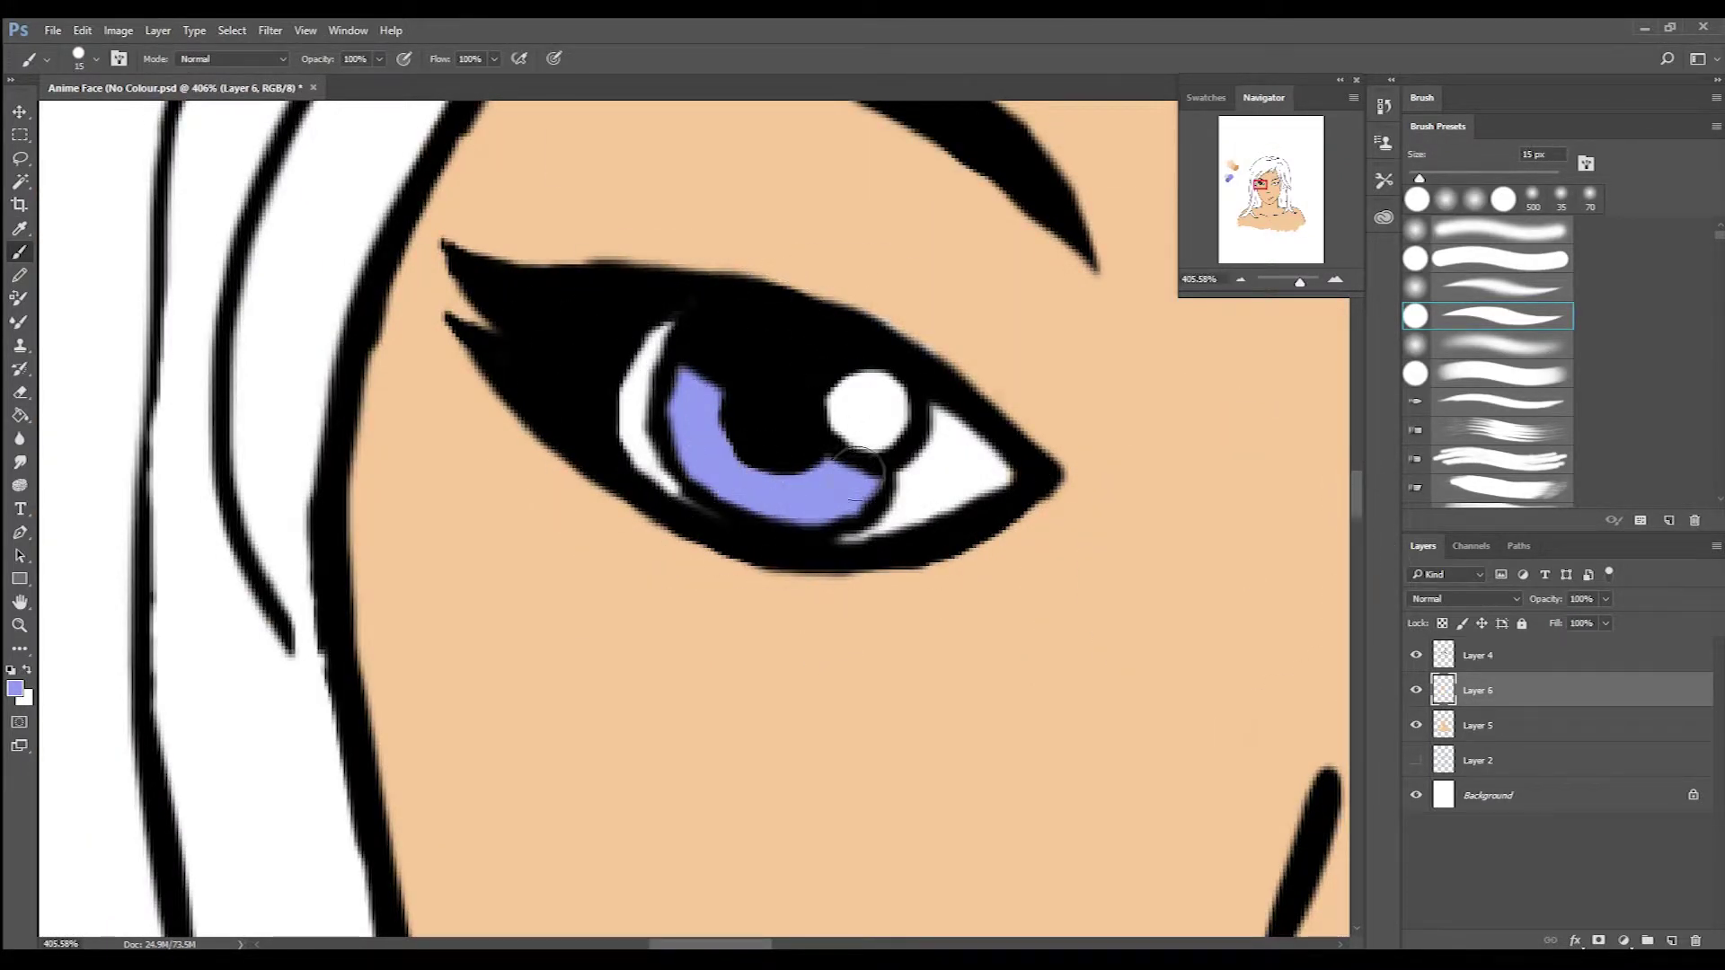
scroll(858, 468, "down", 10)
scroll(904, 494, "up", 9)
mouse_move(809, 485)
left_mouse_down()
mouse_move(817, 467)
mouse_move(934, 449)
left_mouse_up()
Erase the leftover skin colour from the white of the right eye on Layer 5, then reselect Layer 6.
key("alt+bracketleft")
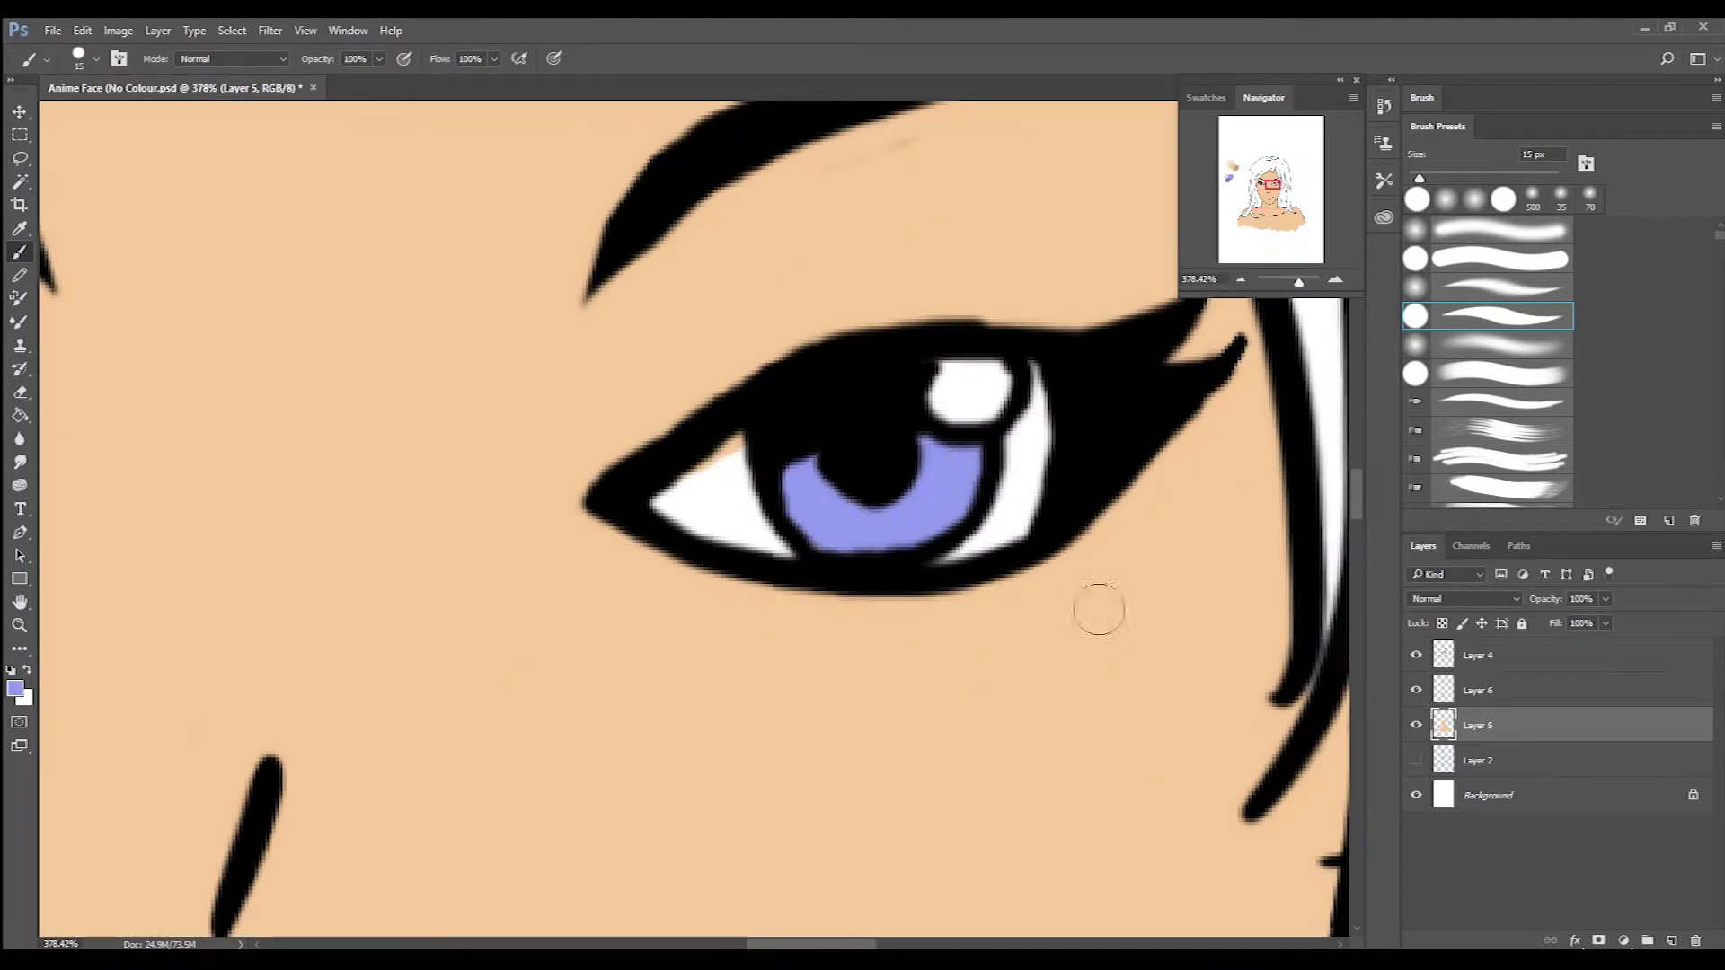
key("e")
left_click(1510, 700)
Sample the light grey swatch and shade the upper part of the whites in both eyes with the 15 px brush.
key("b")
scroll(578, 481, "down", 8)
scroll(297, 407, "up", 5)
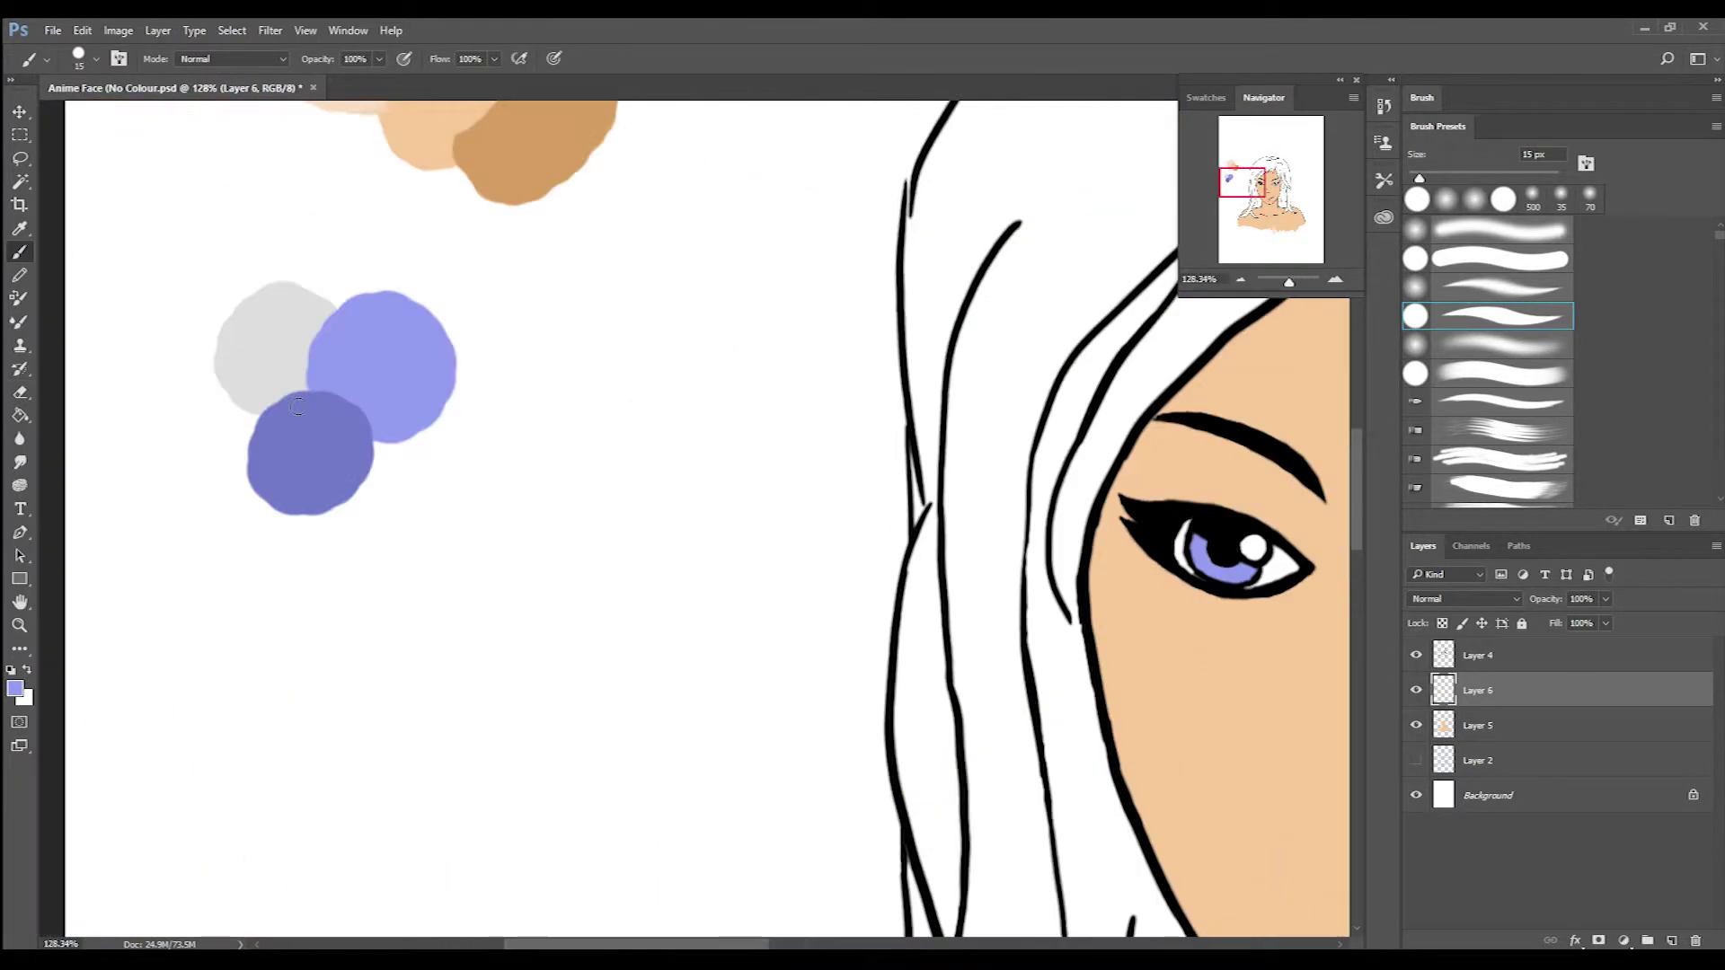
scroll(1132, 554, "up", 8)
scroll(759, 397, "down", 3)
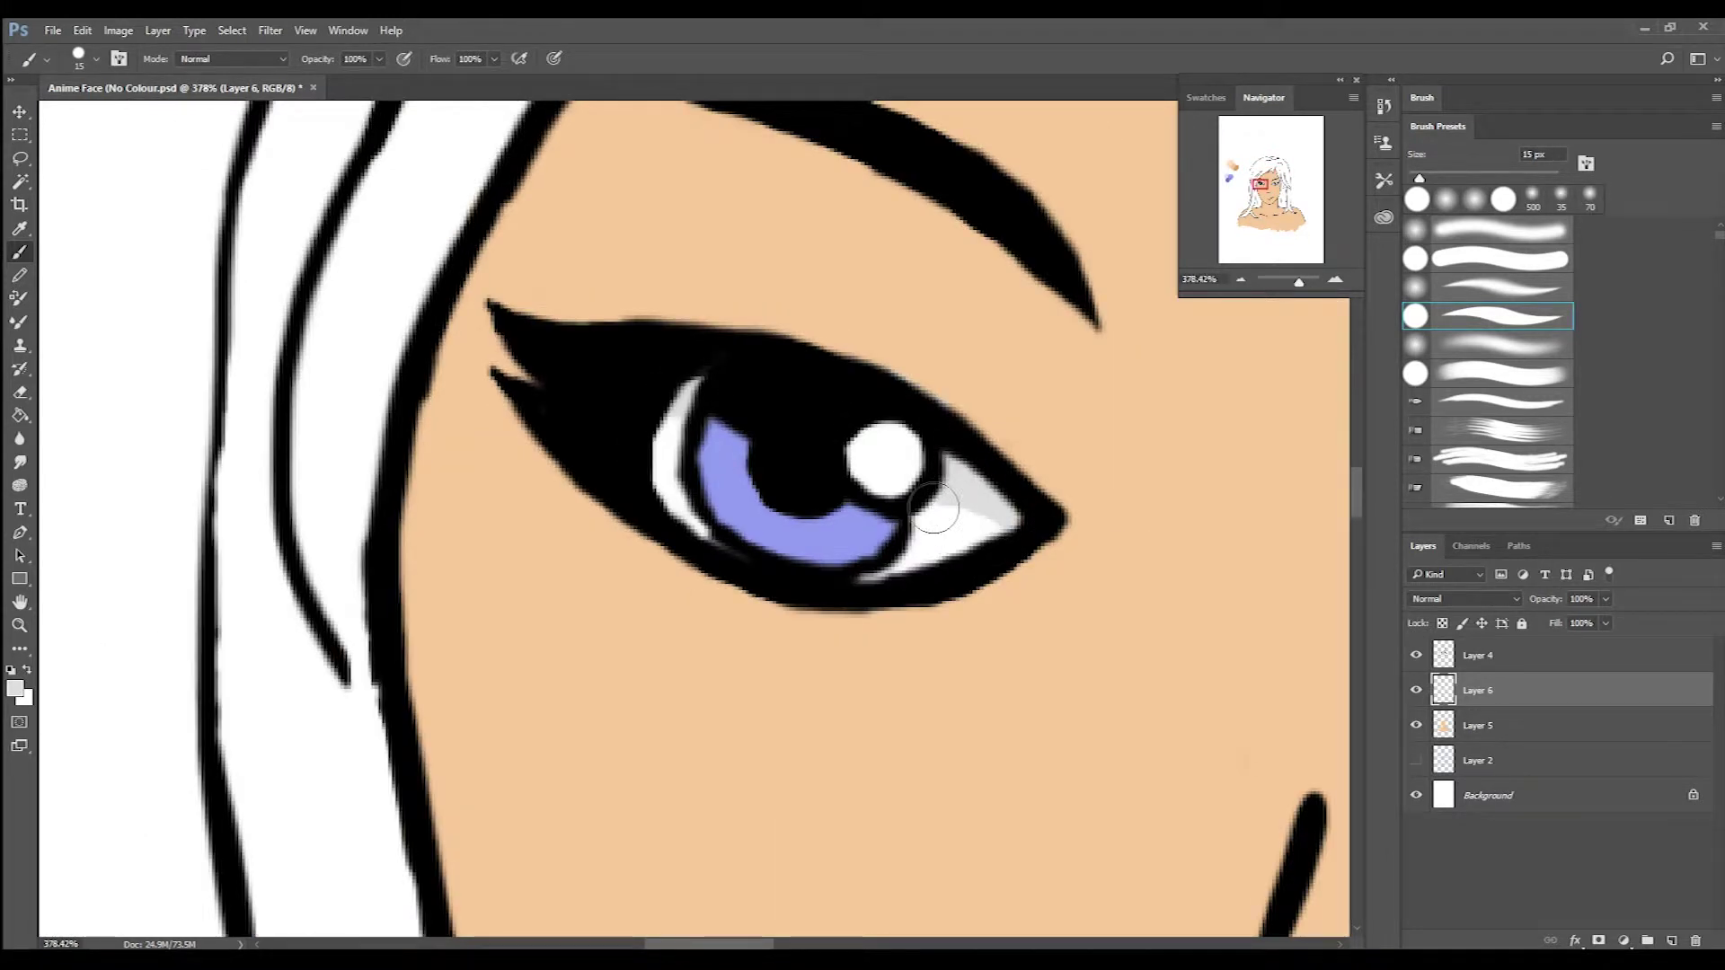
scroll(1075, 495, "down", 10)
scroll(673, 449, "up", 9)
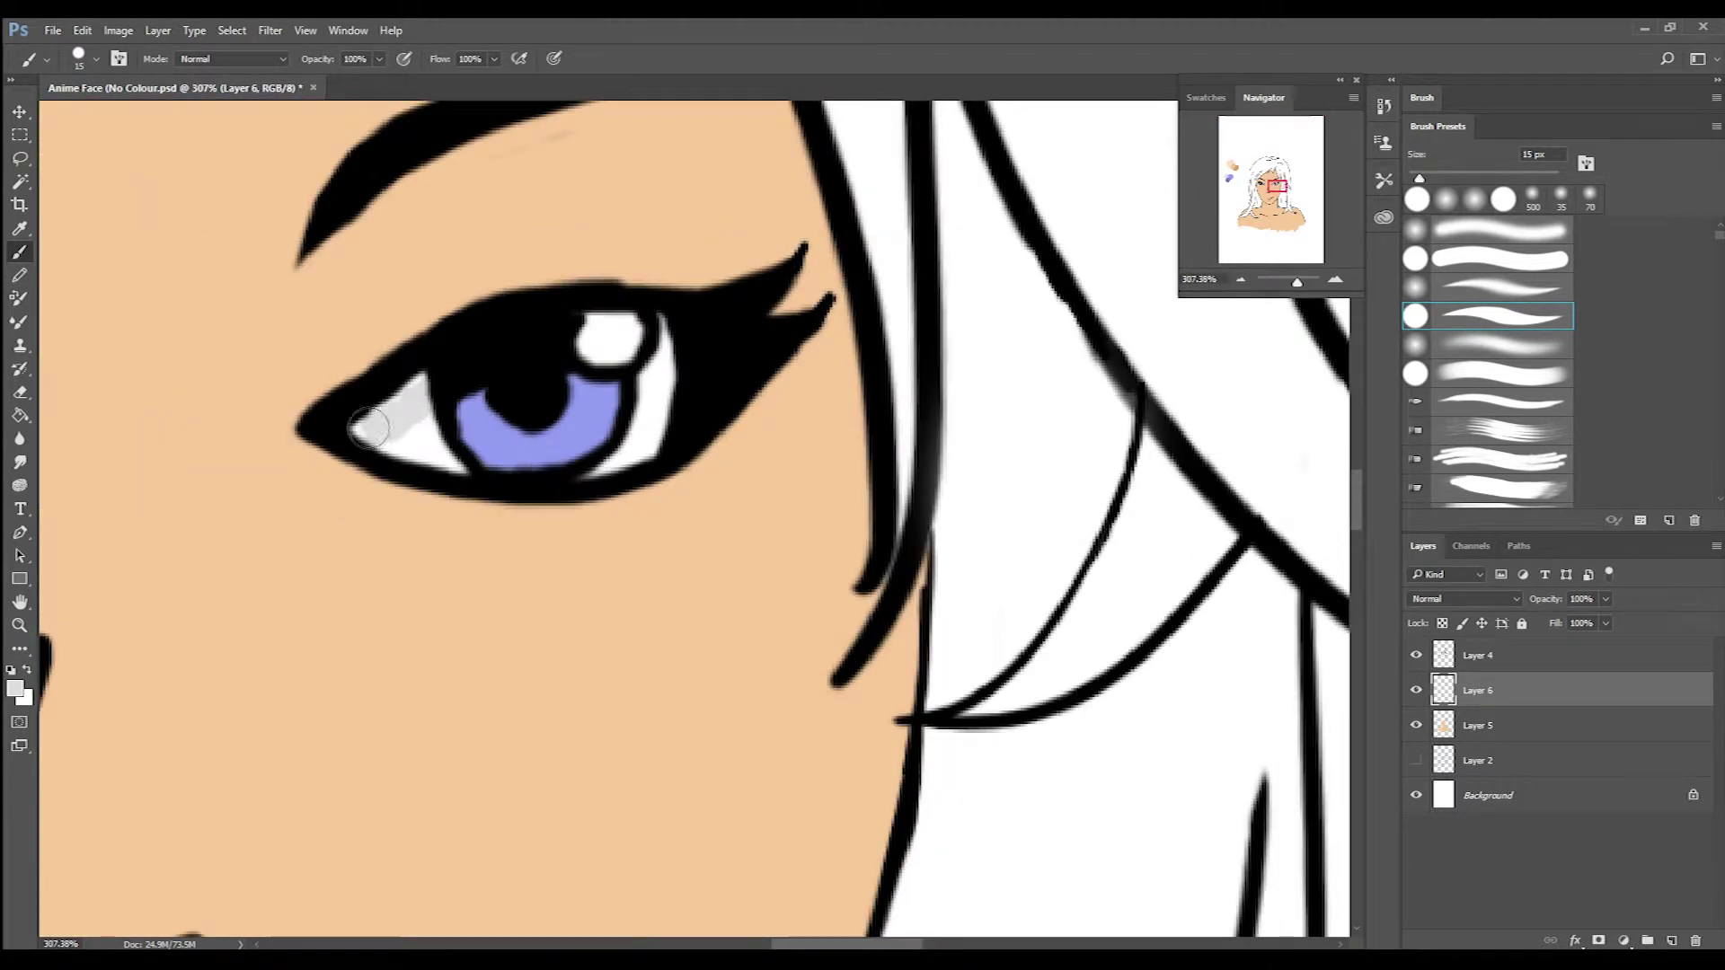
scroll(658, 381, "down", 5)
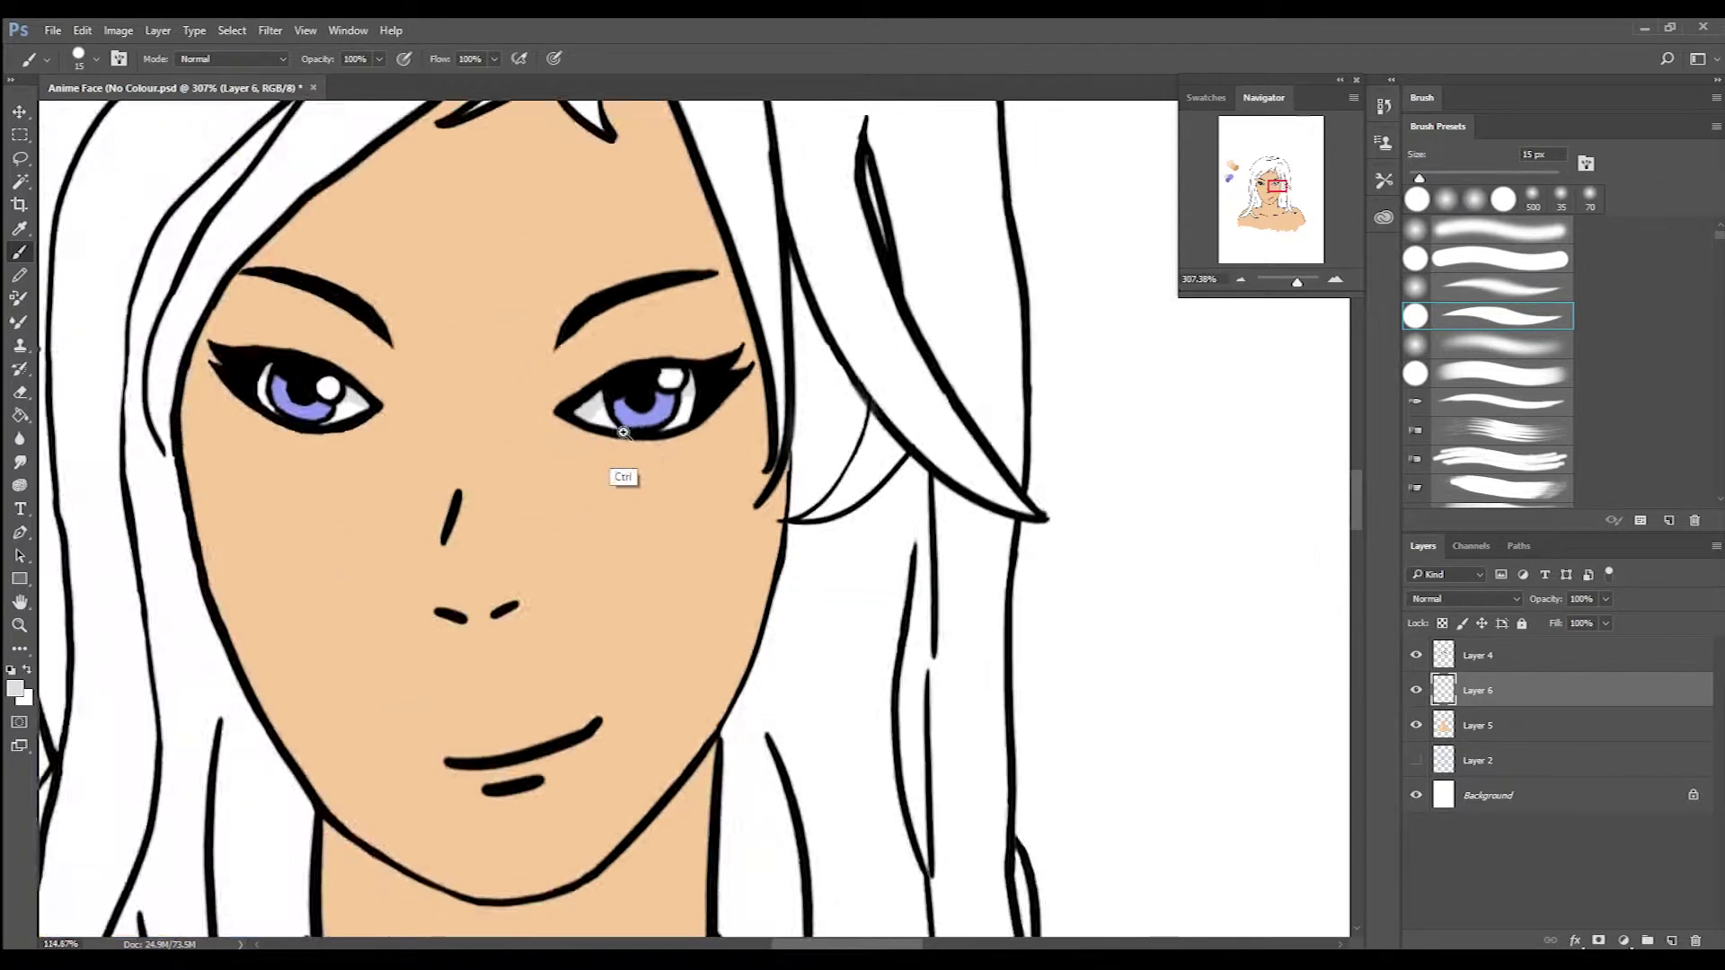
scroll(620, 477, "up", 4)
Sample the darker blue-violet swatch and shade the upper ends of the left iris.
scroll(503, 440, "down", 5)
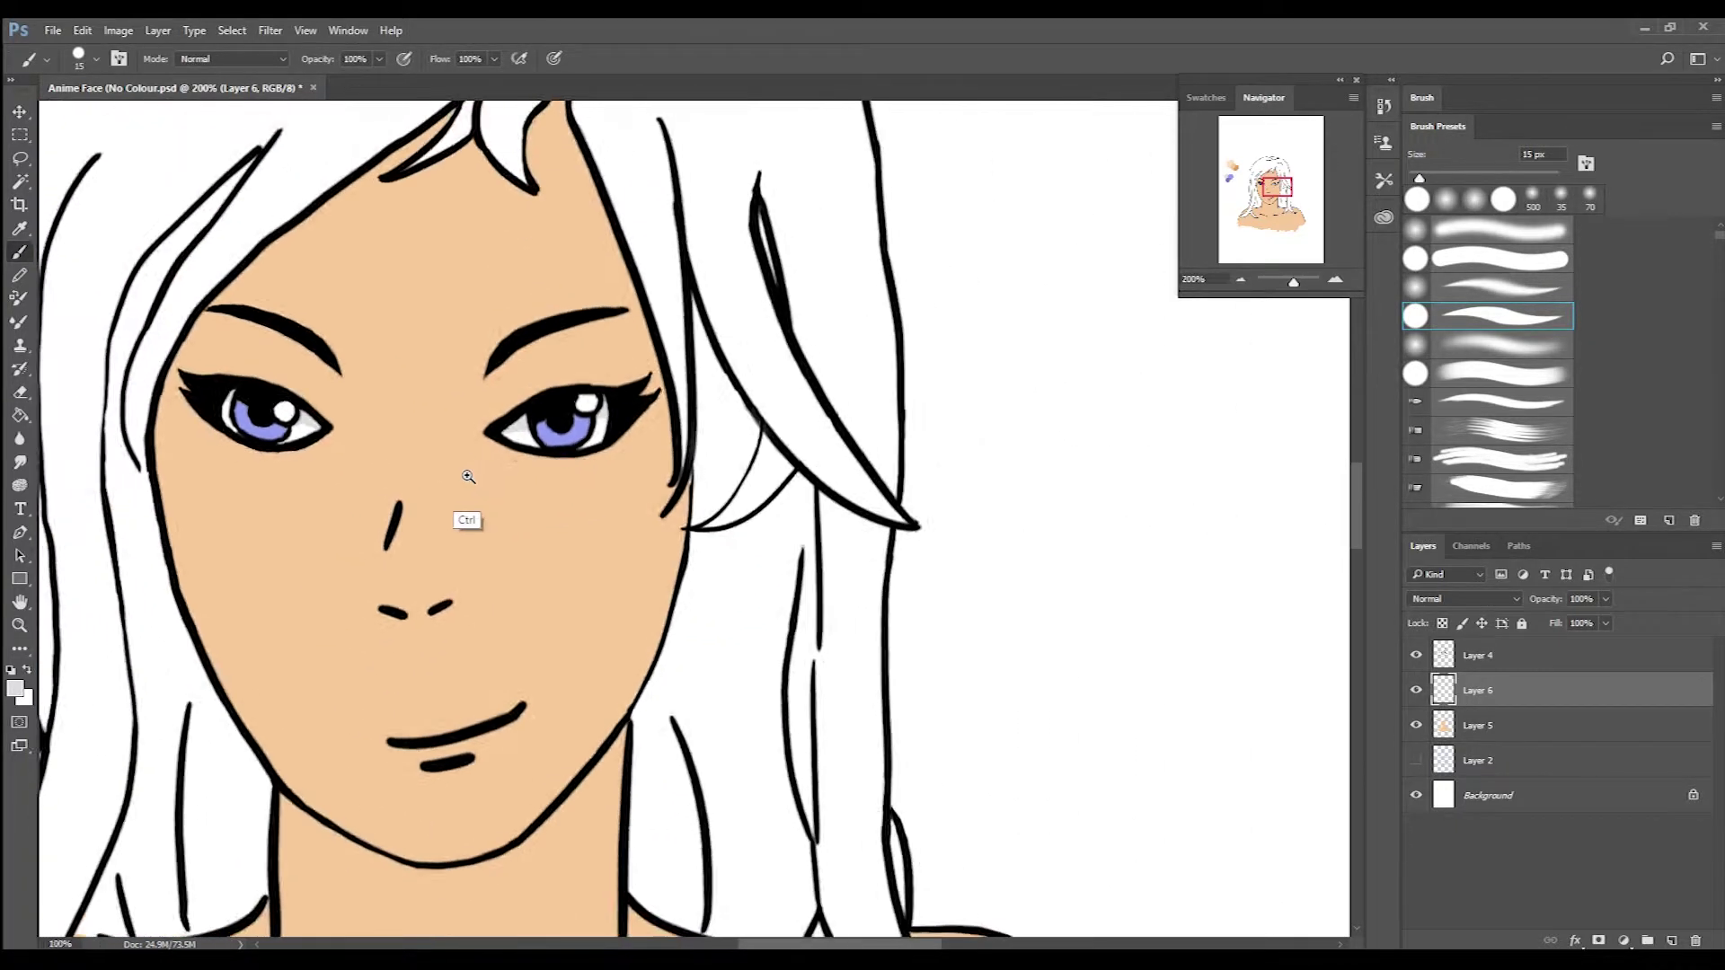
scroll(404, 450, "left", 5)
left_click(339, 402, "alt")
scroll(886, 485, "up", 6)
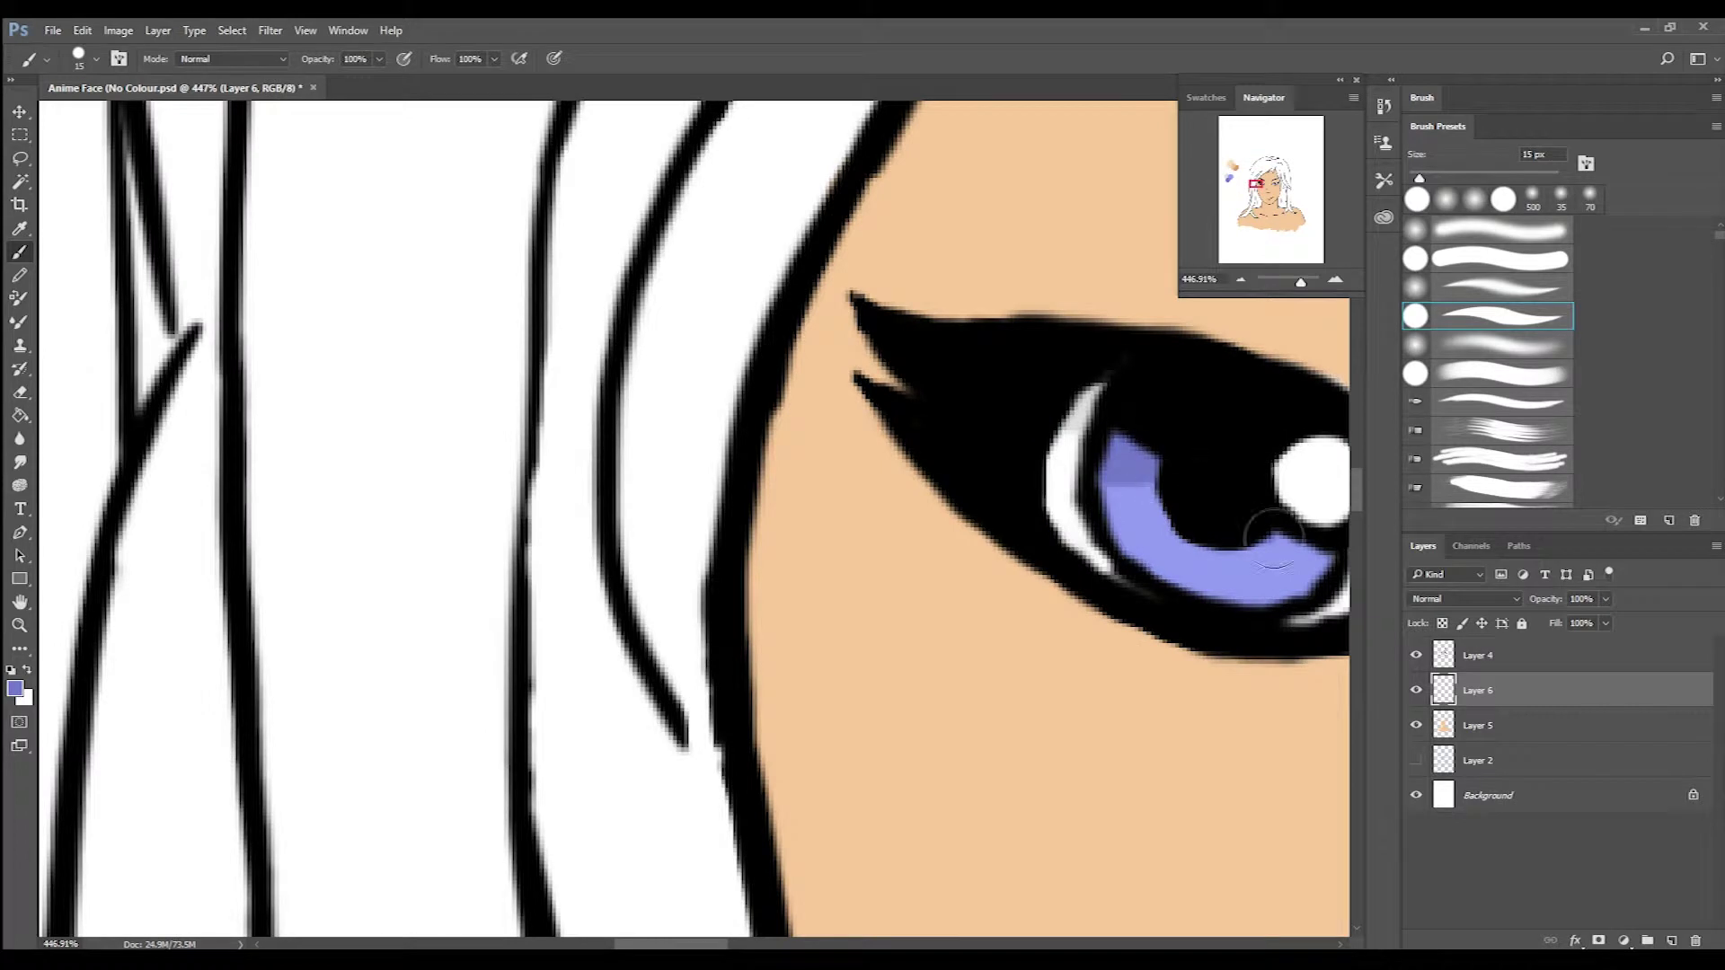
Reduce the brush to 4 px and draw fine dark radial lines across the left iris.
key("bracketleft")
key("bracketleft")
key("bracketleft")
key("bracketleft")
key("bracketleft")
key("bracketleft")
scroll(995, 494, "right", 3)
scroll(908, 486, "up", 3)
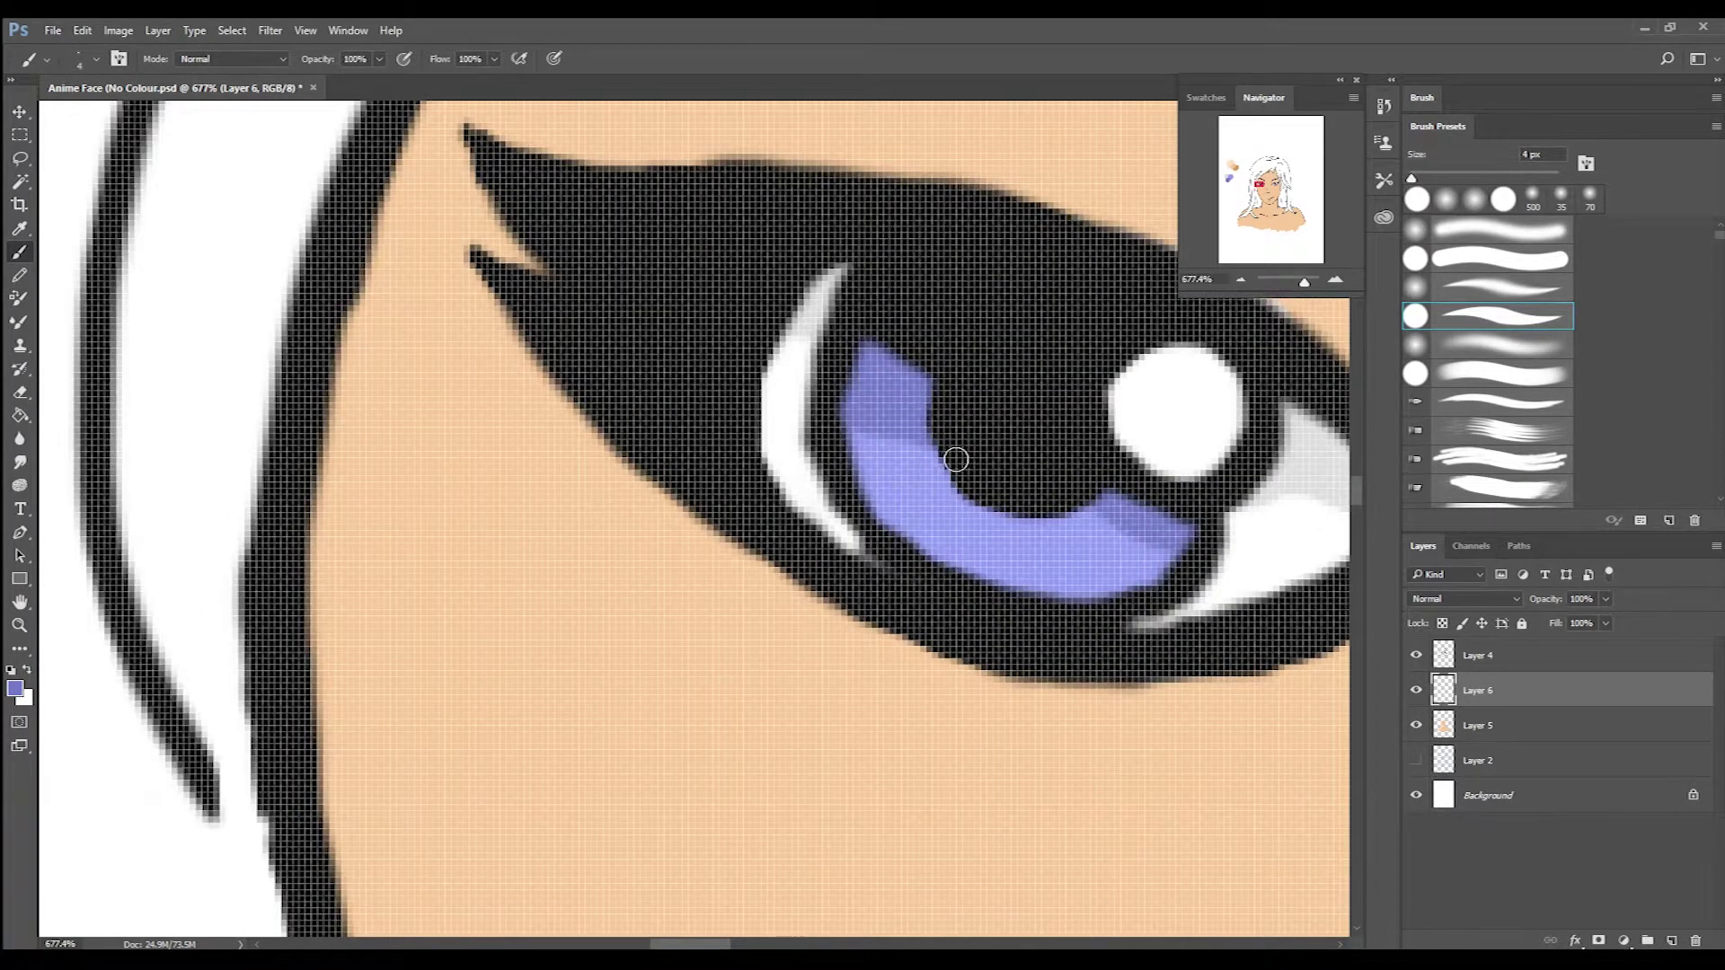
scroll(1090, 530, "down", 5)
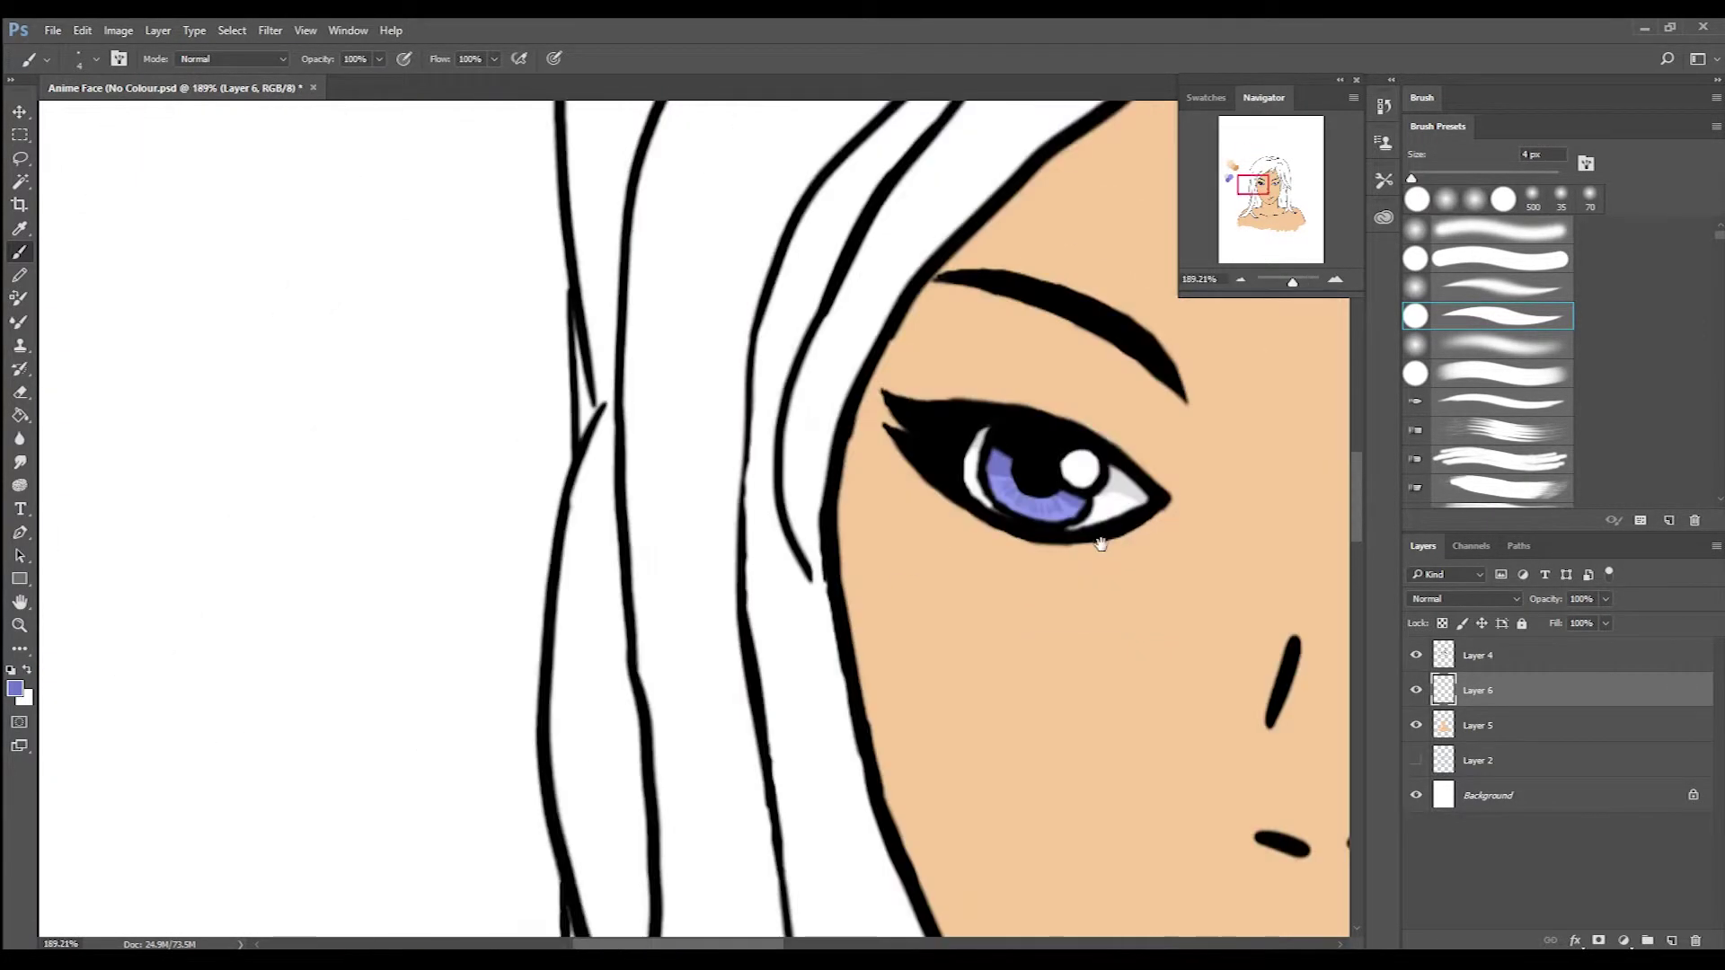
Shade the top of the right iris and add matching fine radial lines with the 4 px brush.
scroll(948, 429, "up", 5)
scroll(1074, 557, "down", 6)
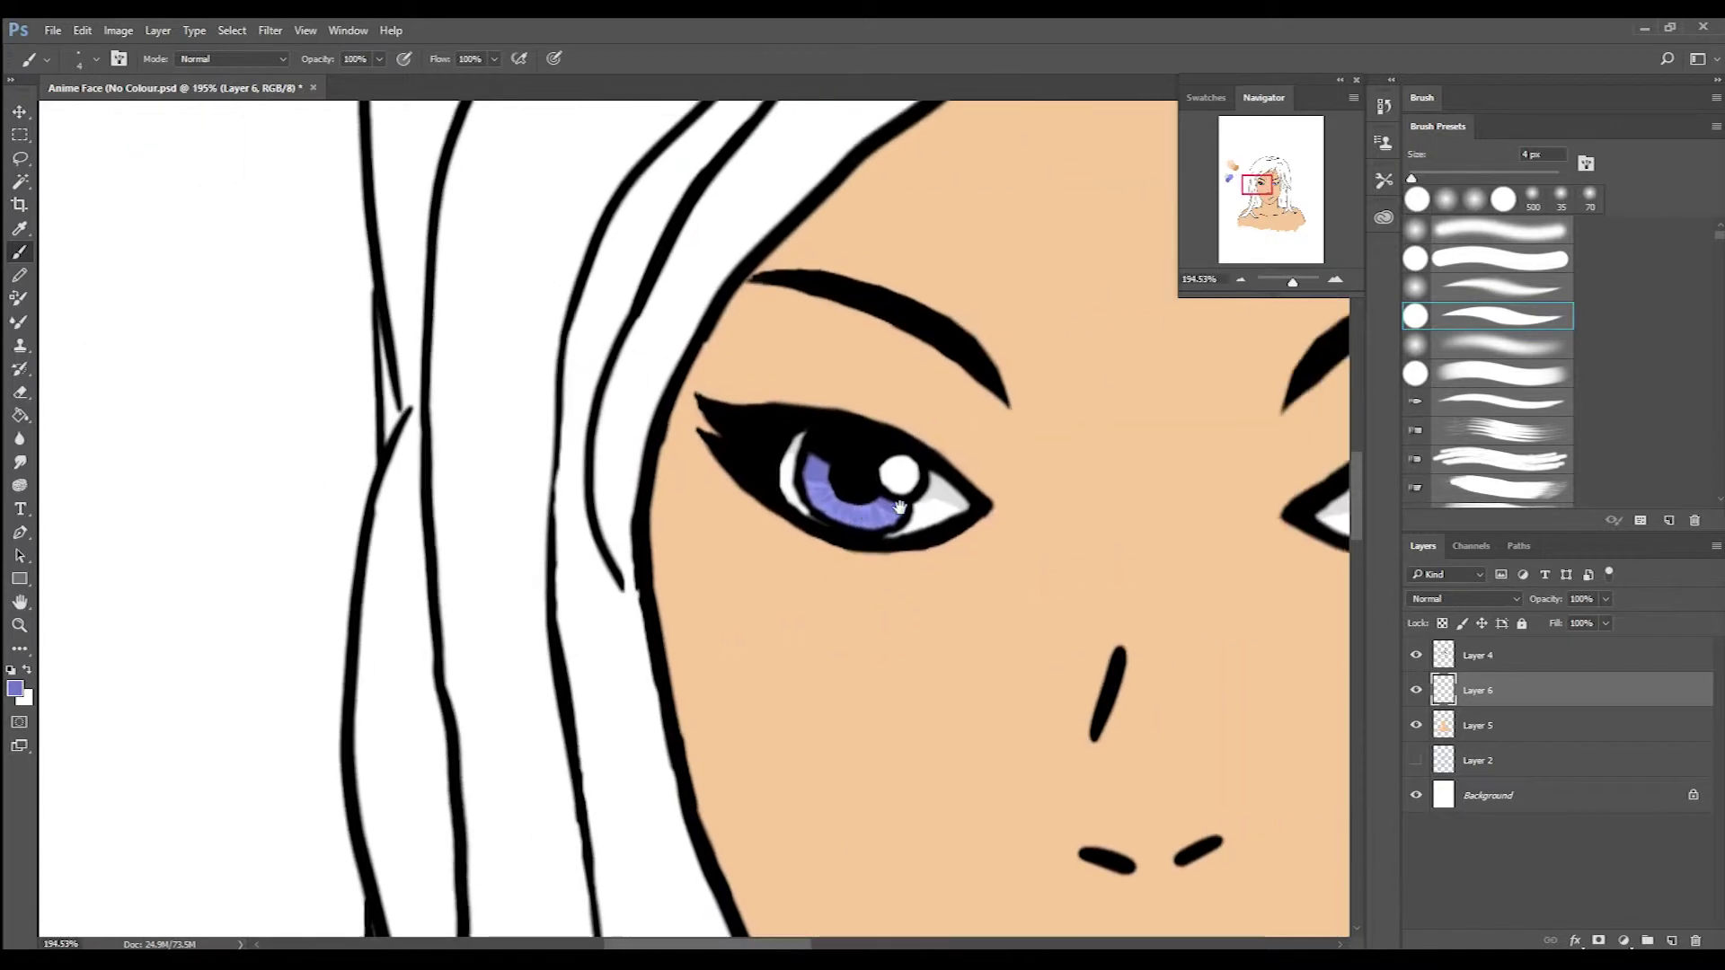
scroll(1114, 517, "up", 6)
scroll(1079, 505, "up", 1)
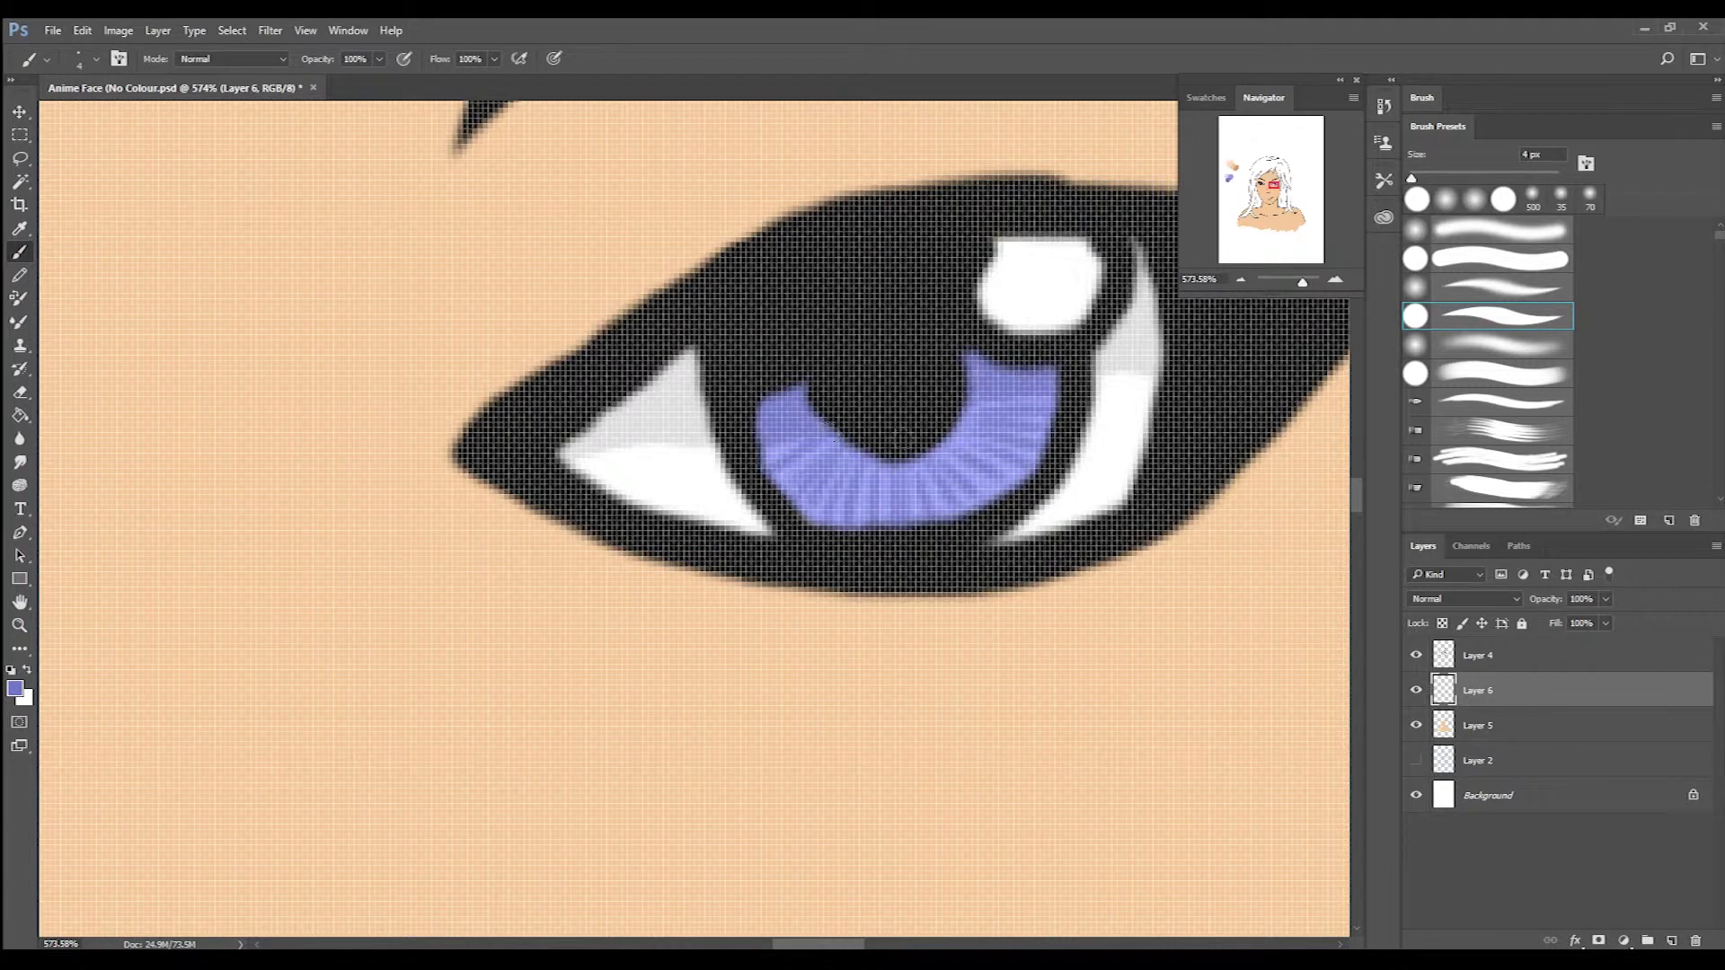
Add a new layer above the eye colours and choose a medium brown as the foreground colour.
scroll(768, 473, "down", 8)
key("ctrl+alt+shift+n")
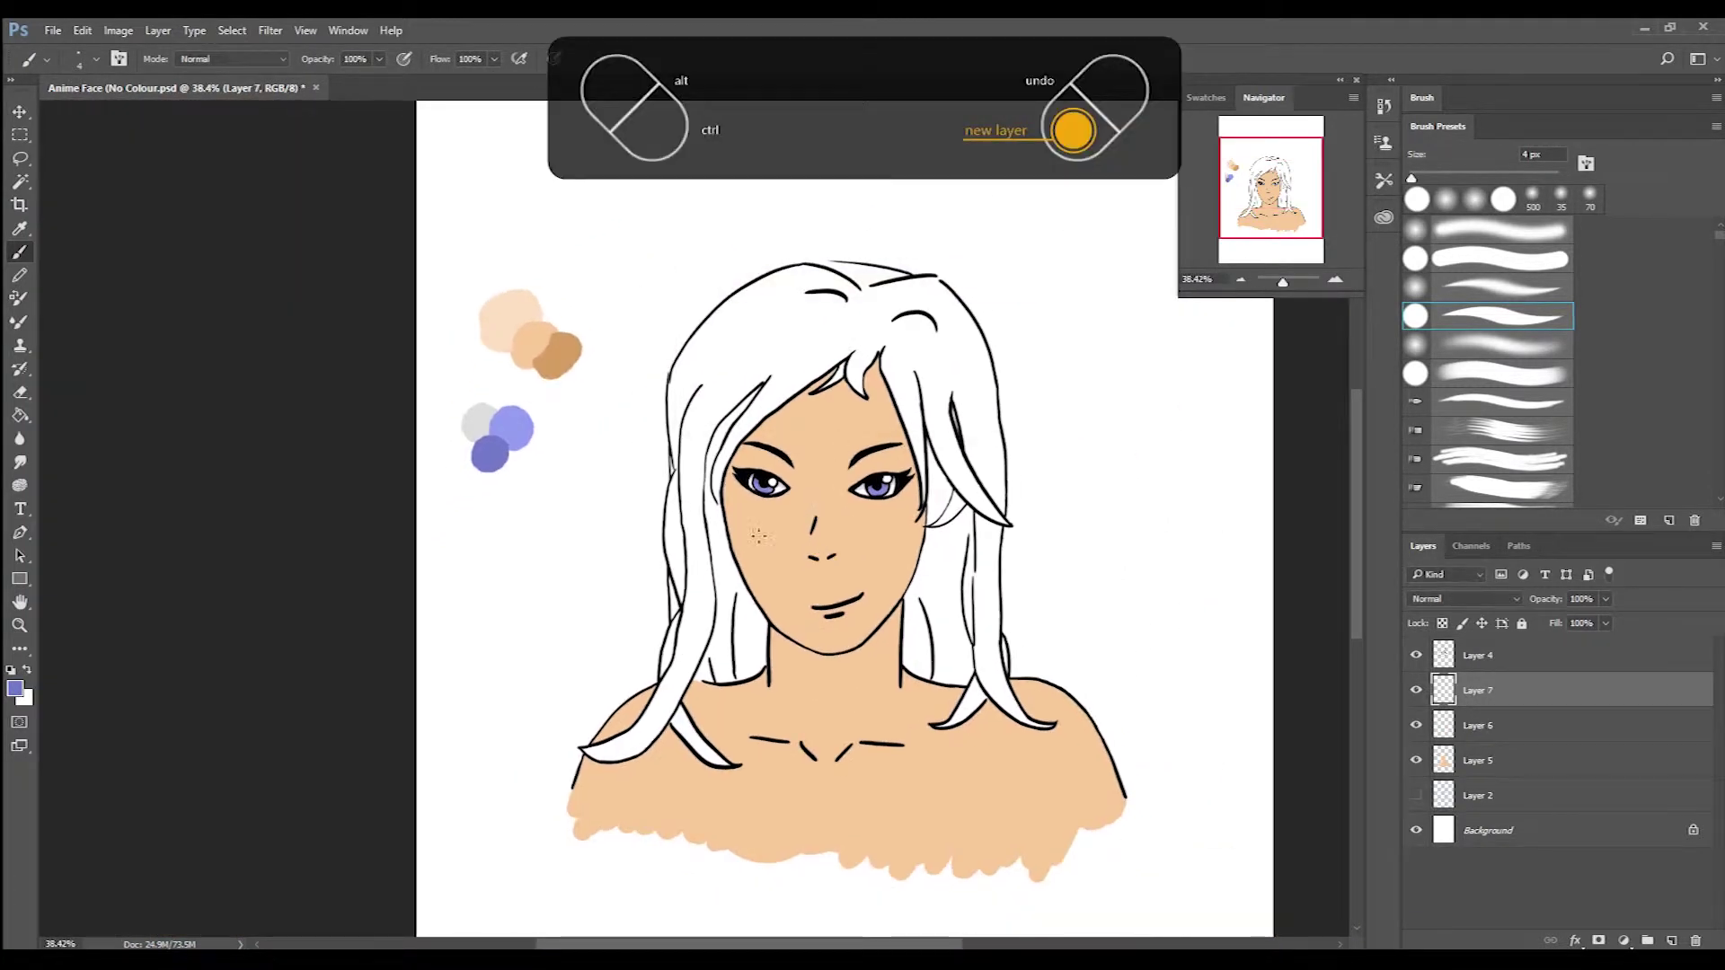
left_click(14, 688)
left_click(888, 480)
scroll(790, 363, "up", 2)
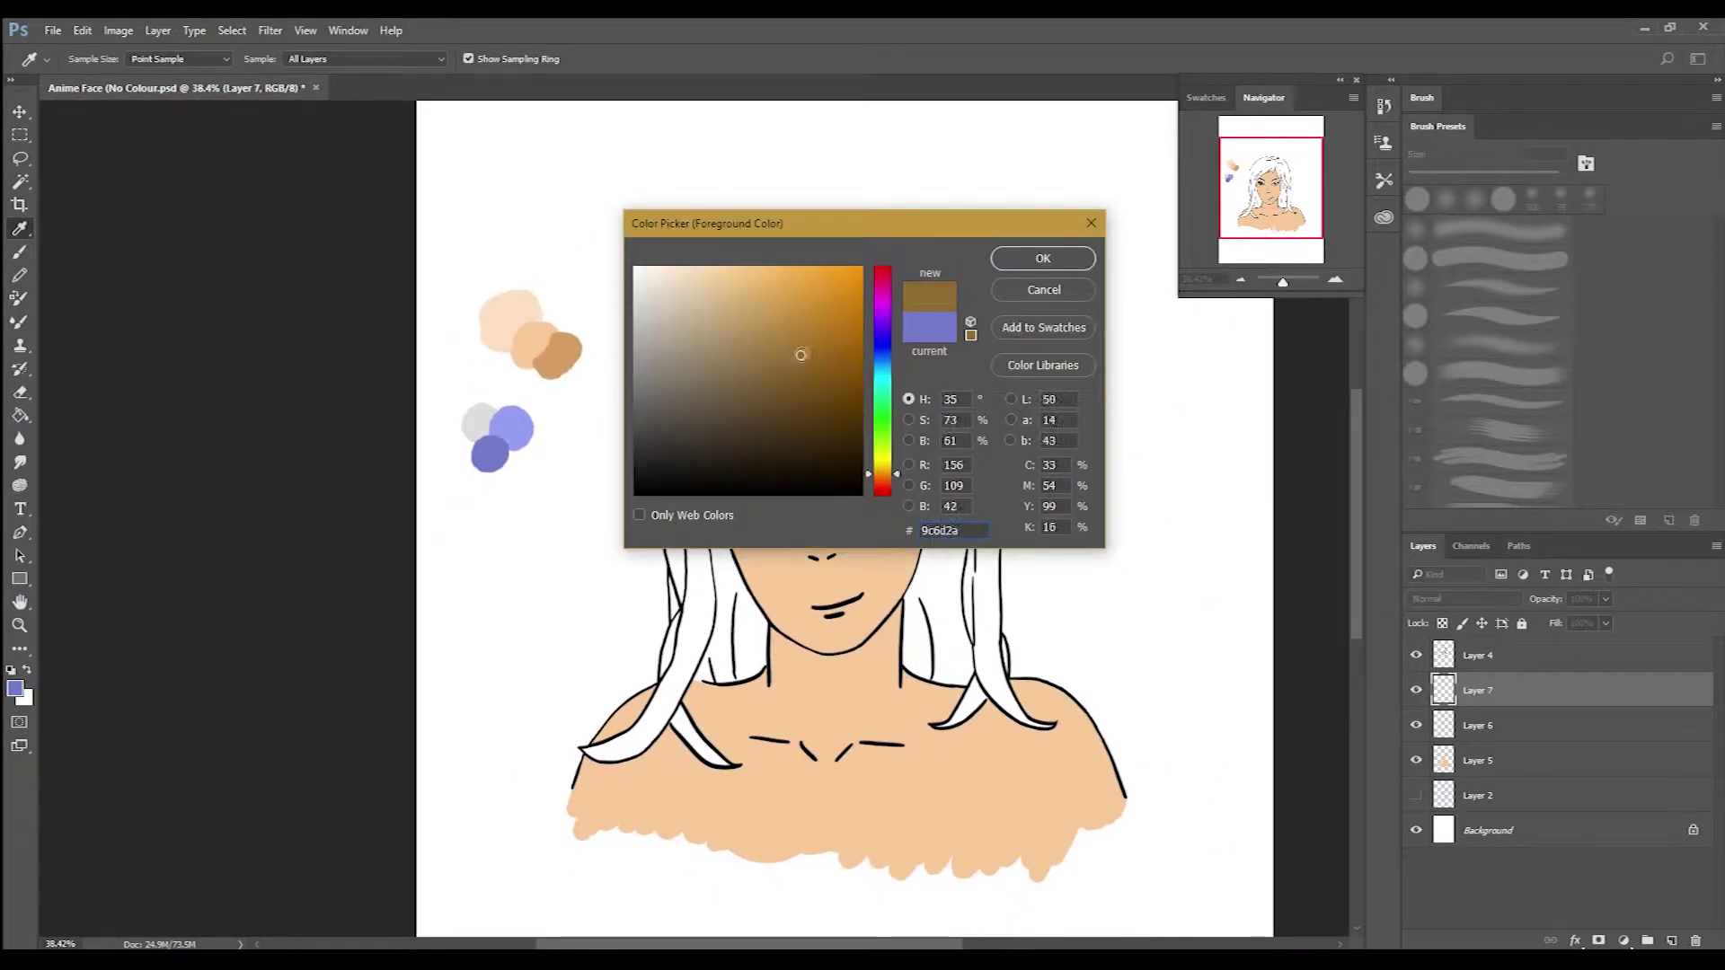
left_click(1015, 260)
Choose light and dark brown tones and dab overlapping hair swatches below the eye swatches with the 90 px brush.
left_click(14, 688)
scroll(790, 363, "up", 2)
left_click(1042, 260)
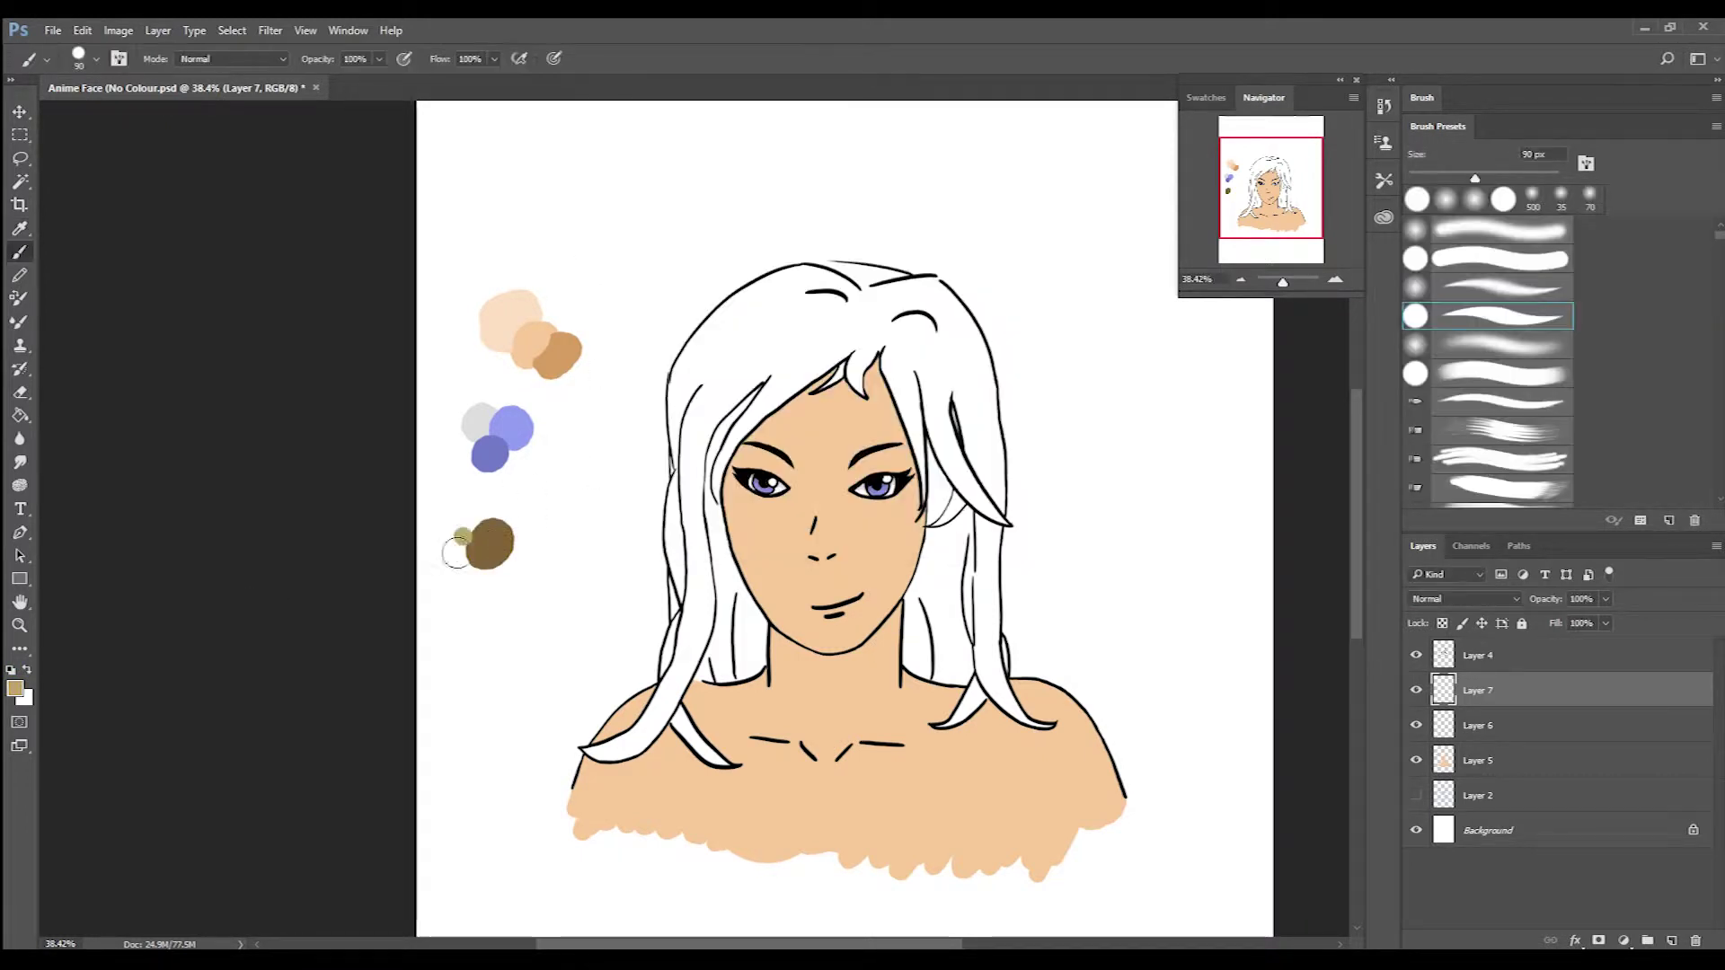
left_click(15, 689)
left_click(1042, 261)
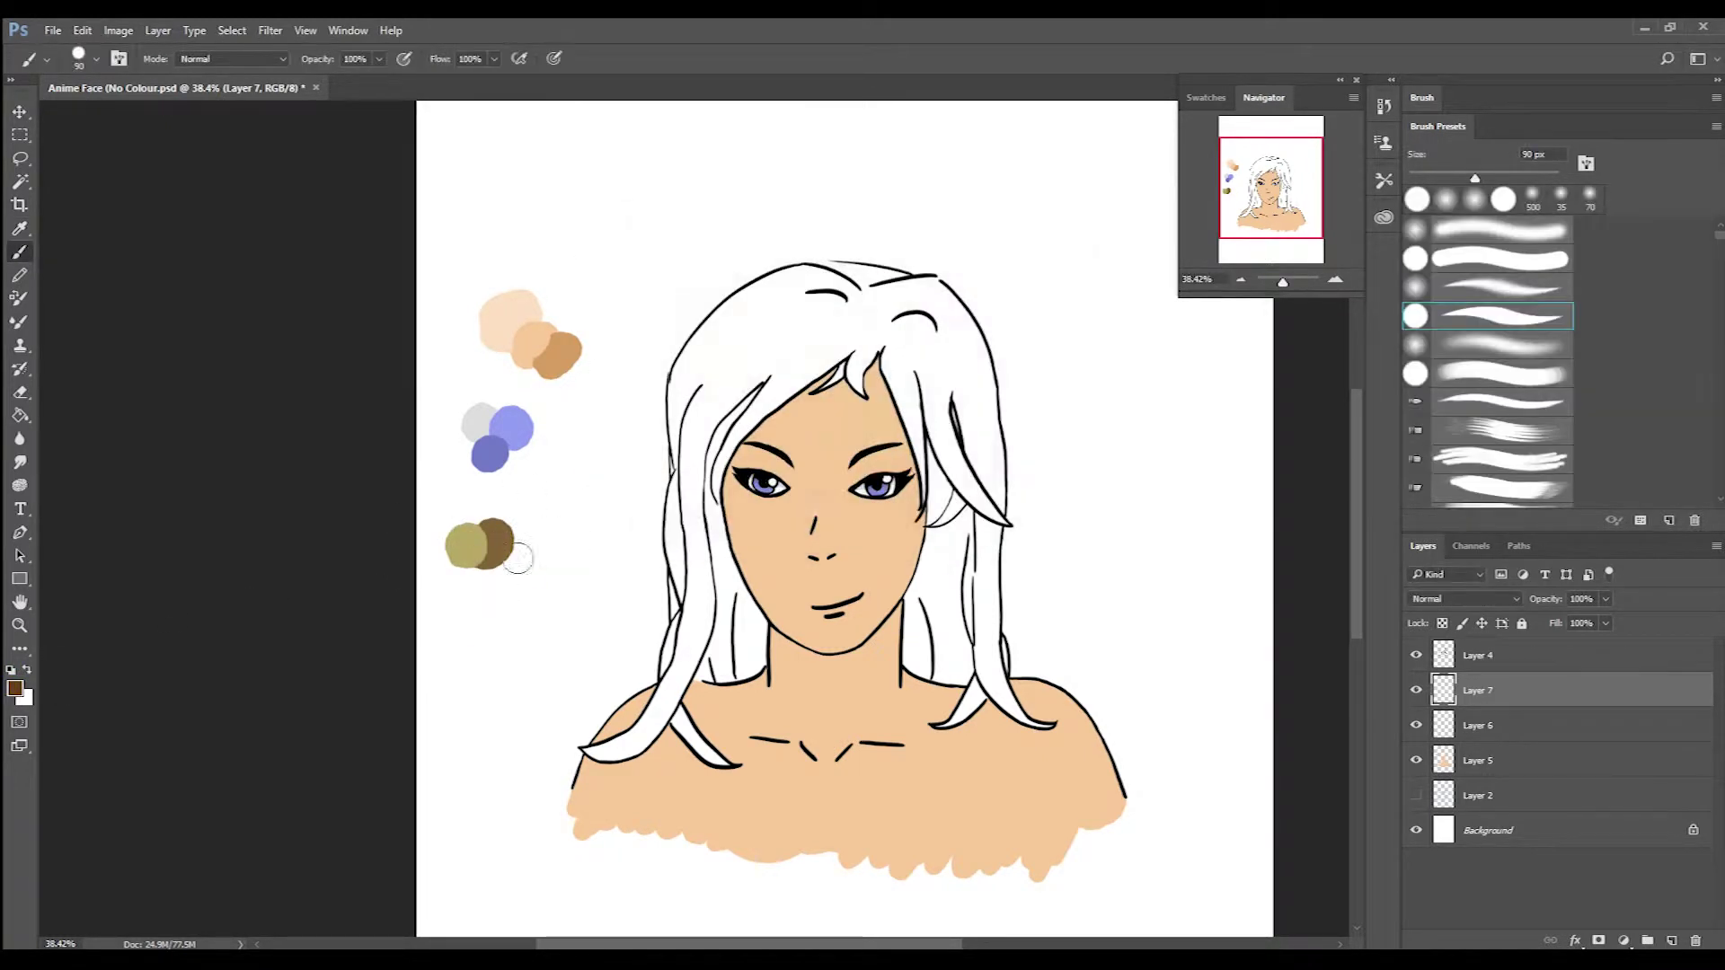
left_click(14, 688)
left_click(1043, 261)
Block in the hair left of the face with the medium brown and a 40 px brush.
scroll(719, 575, "up", 5)
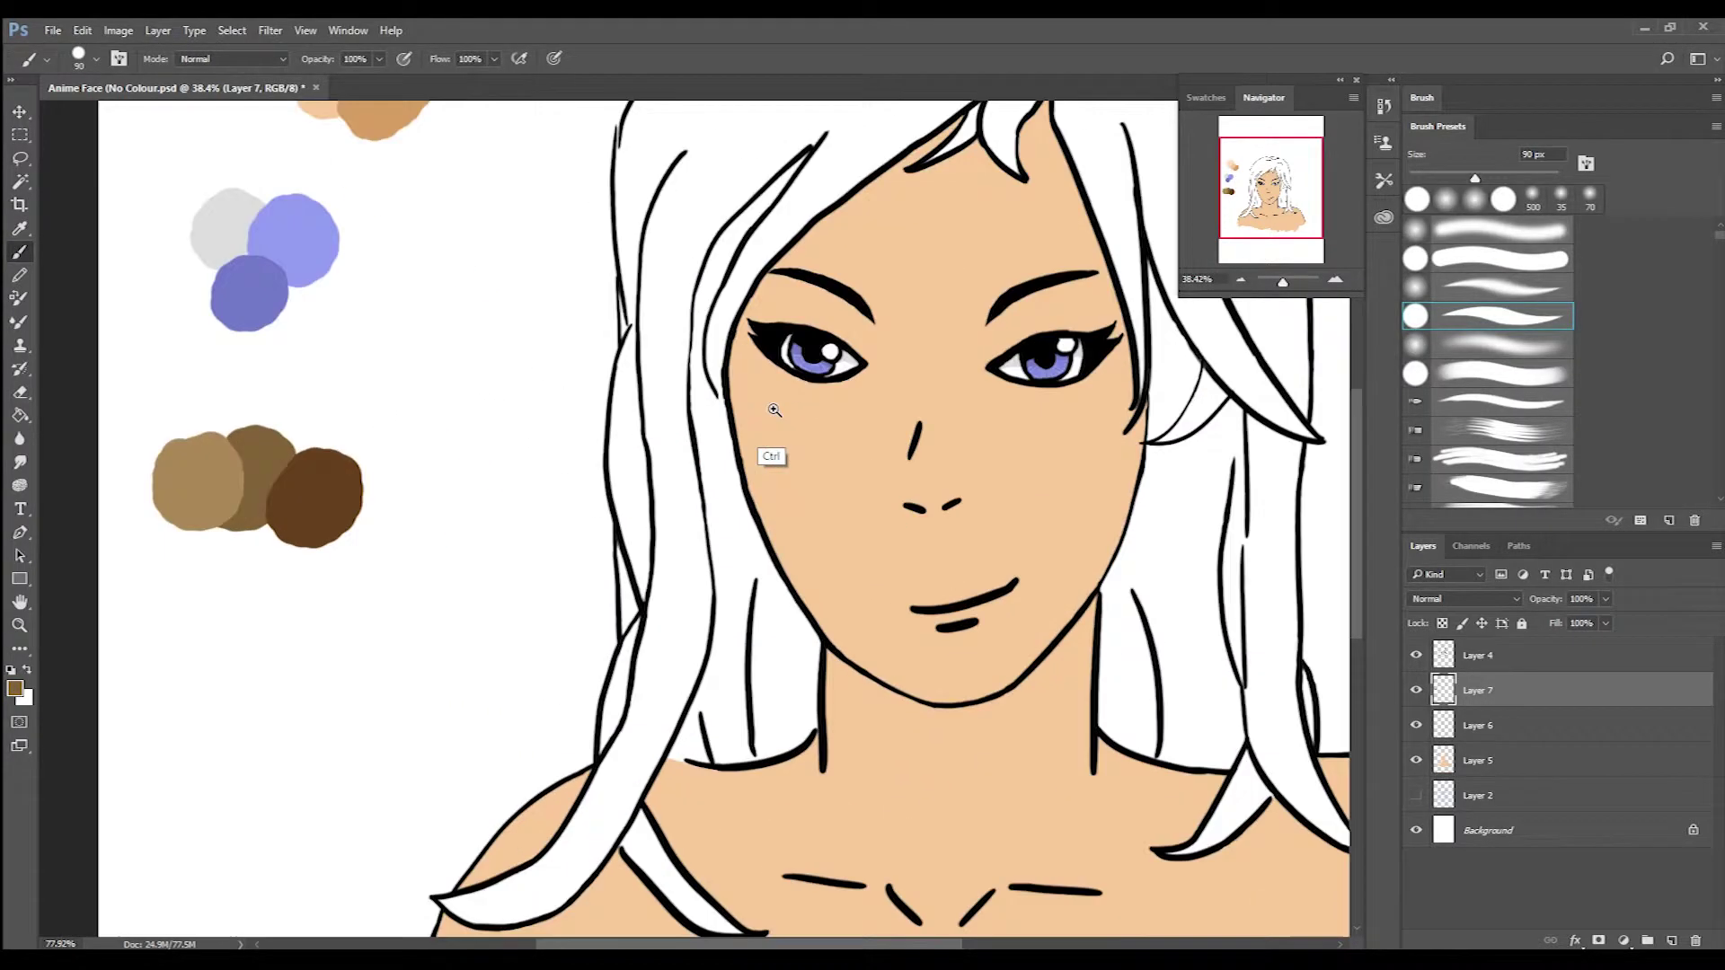
mouse_move(660, 350)
left_mouse_down()
mouse_move(621, 530)
mouse_move(604, 400)
left_mouse_up()
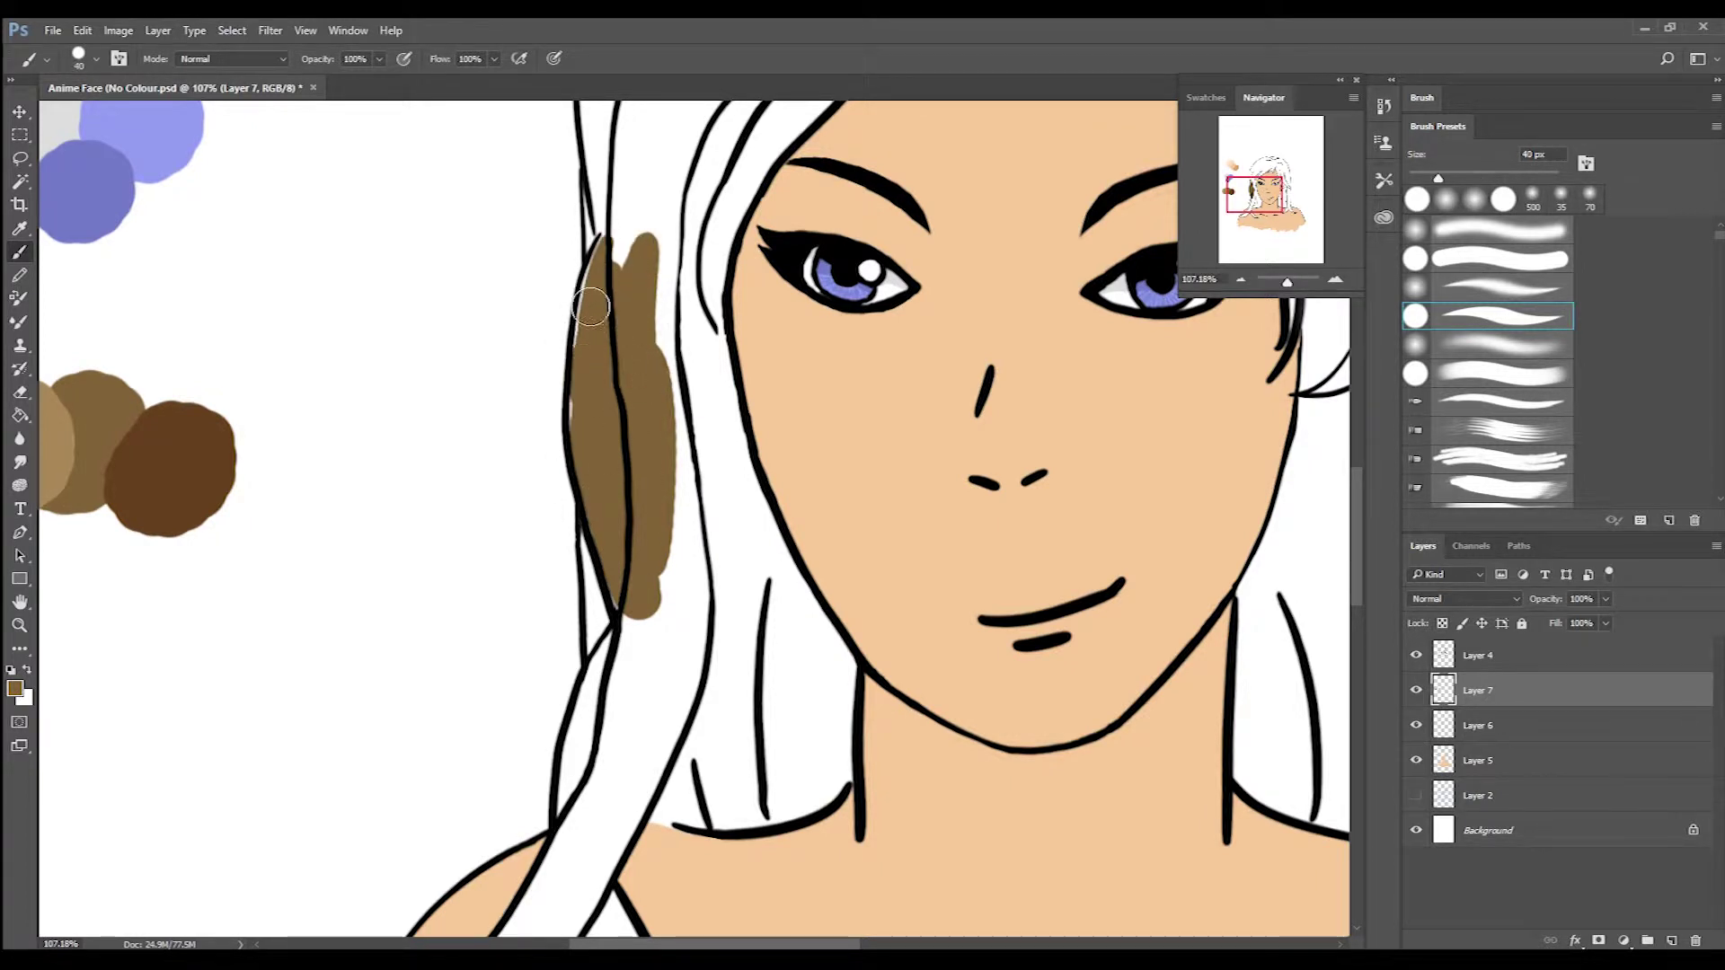
scroll(598, 685, "up", 5)
left_click_drag(620, 629, 763, 332)
left_click_drag(853, 198, 540, 414)
Enlarge the brush and paint the medium brown over the crown of the head.
scroll(645, 391, "up", 3)
scroll(645, 391, "right", 3)
mouse_move(939, 261)
left_mouse_down()
mouse_move(645, 391)
mouse_move(558, 270)
mouse_move(1144, 365)
mouse_move(655, 397)
left_mouse_up()
key("bracketright")
key("bracketright")
key("bracketright")
key("bracketright")
key("bracketright")
key("bracketright")
key("bracketright")
key("bracketright")
key("bracketright")
scroll(655, 396, "down", 3)
scroll(655, 396, "right", 5)
left_click_drag(624, 454, 662, 239)
Paint the long hair right of the face down to the shoulder in medium brown with the 50 px brush.
scroll(585, 386, "down", 5)
mouse_move(585, 386)
left_mouse_down()
mouse_move(558, 423)
mouse_move(548, 179)
left_mouse_up()
mouse_move(548, 179)
left_mouse_down()
mouse_move(592, 705)
mouse_move(490, 521)
left_mouse_up()
scroll(490, 521, "down", 5)
left_click_drag(618, 584, 695, 584)
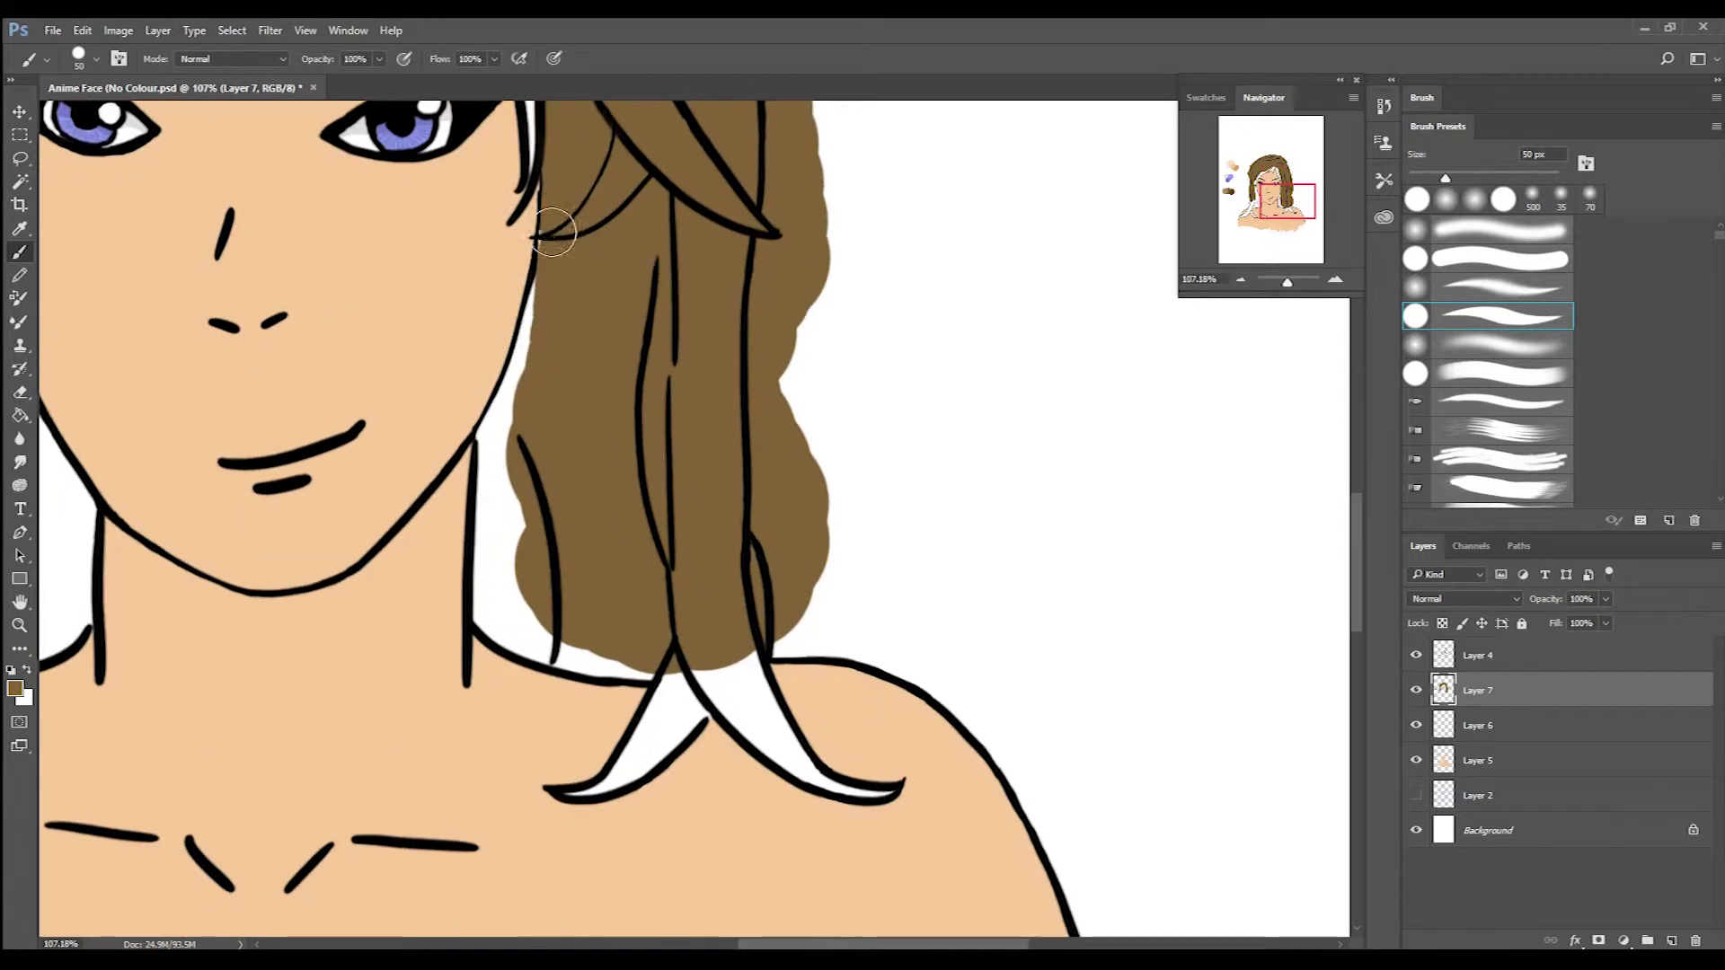
Fill the tapered hair ends over the right shoulder in brown, using a smaller brush for the narrow tips.
scroll(503, 422, "up", 5)
mouse_move(359, 450)
left_mouse_down()
mouse_move(359, 713)
mouse_move(443, 667)
mouse_move(422, 791)
mouse_move(539, 808)
left_mouse_up()
scroll(539, 809, "down", 5)
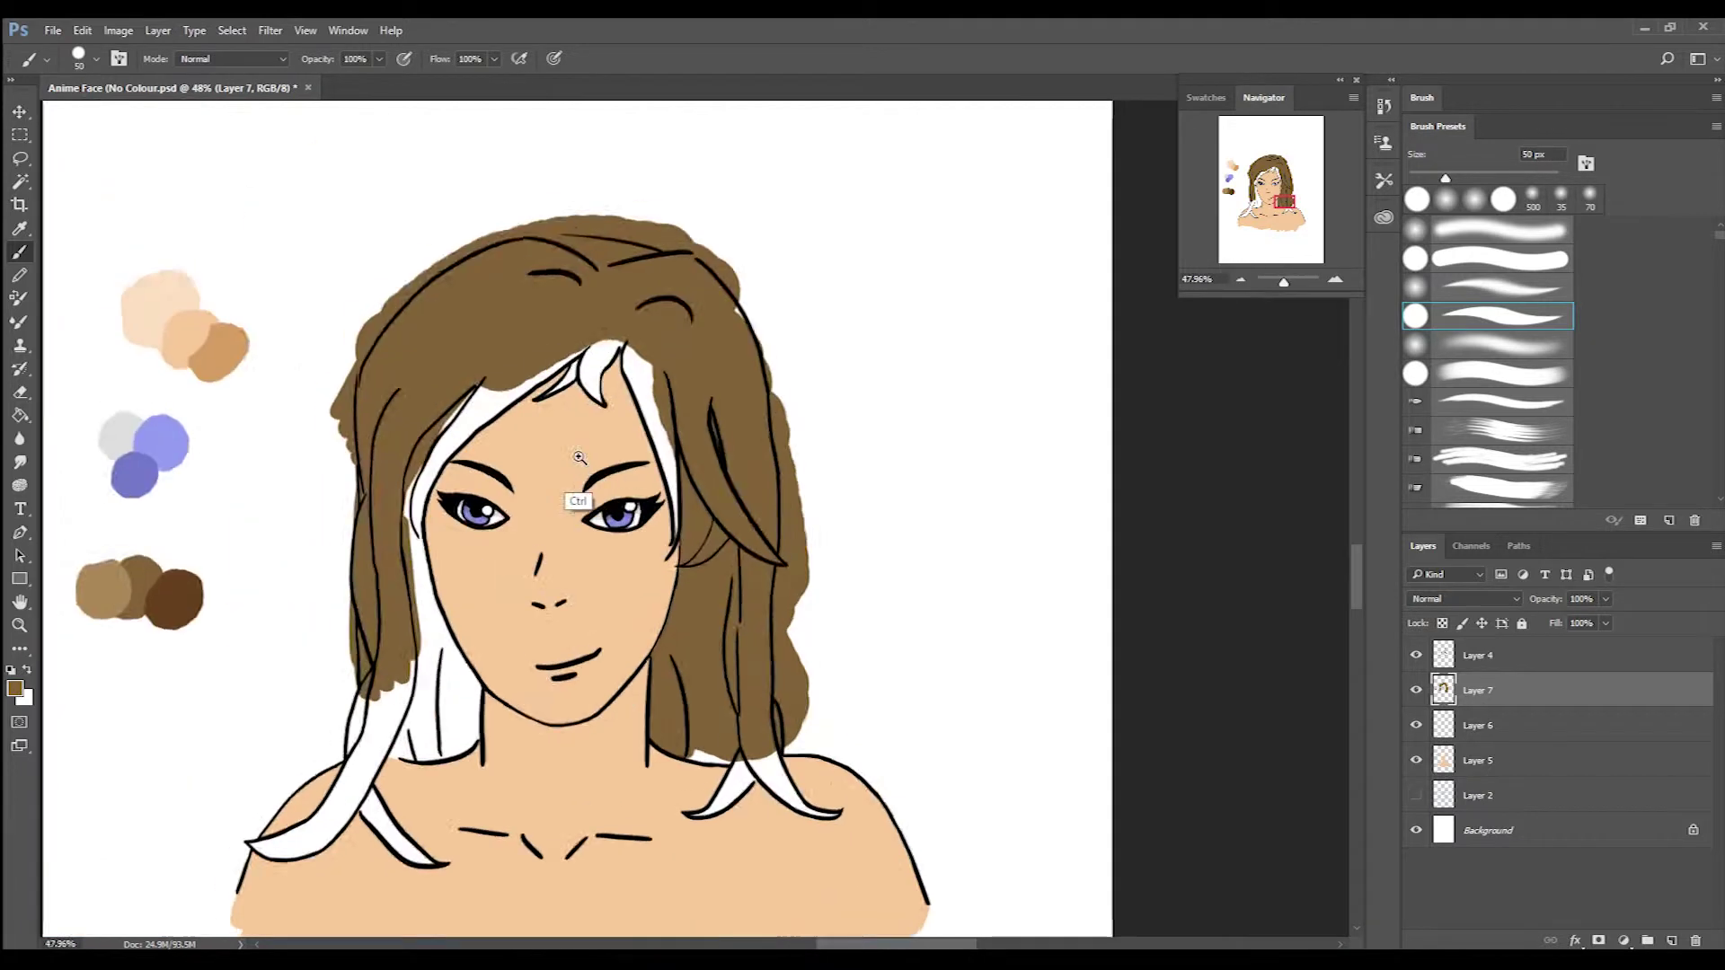
scroll(666, 279, "up", 3)
scroll(824, 349, "up", 5)
mouse_move(809, 404)
left_mouse_down()
mouse_move(943, 274)
mouse_move(783, 321)
mouse_move(751, 405)
left_mouse_up()
left_click_drag(504, 549, 97, 804)
left_click_drag(575, 377, 605, 501)
mouse_move(685, 674)
left_mouse_down()
mouse_move(512, 423)
mouse_move(652, 514)
left_mouse_up()
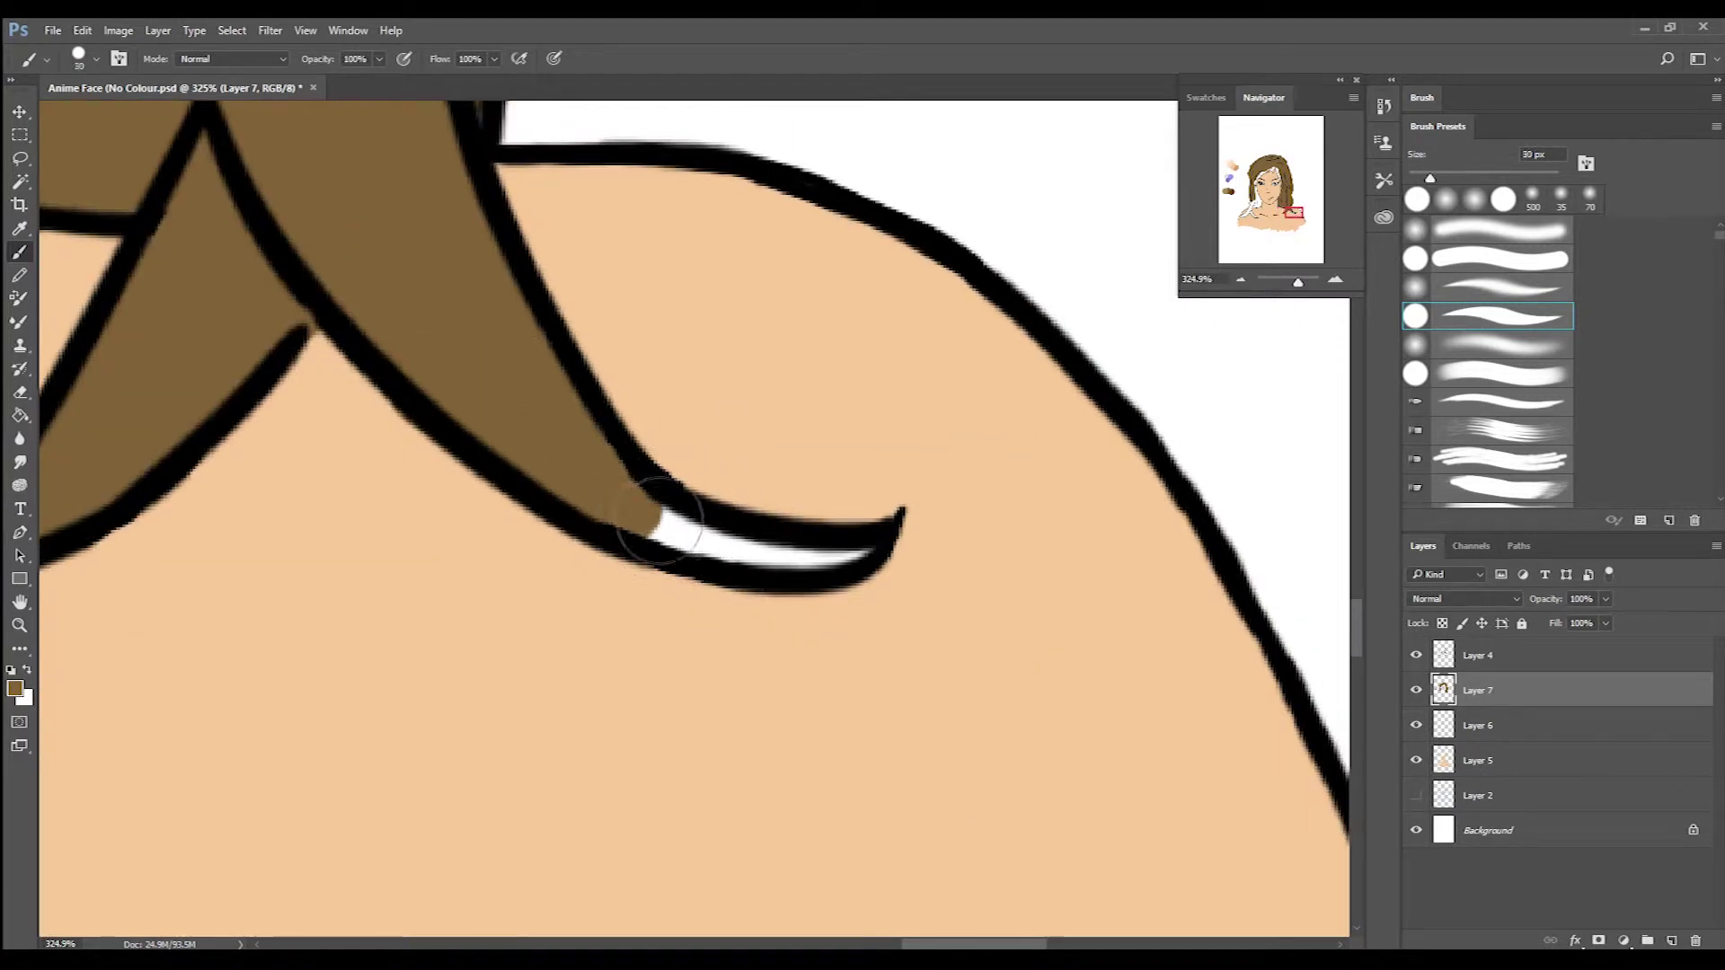
scroll(685, 485, "up", 3)
scroll(504, 549, "down", 6)
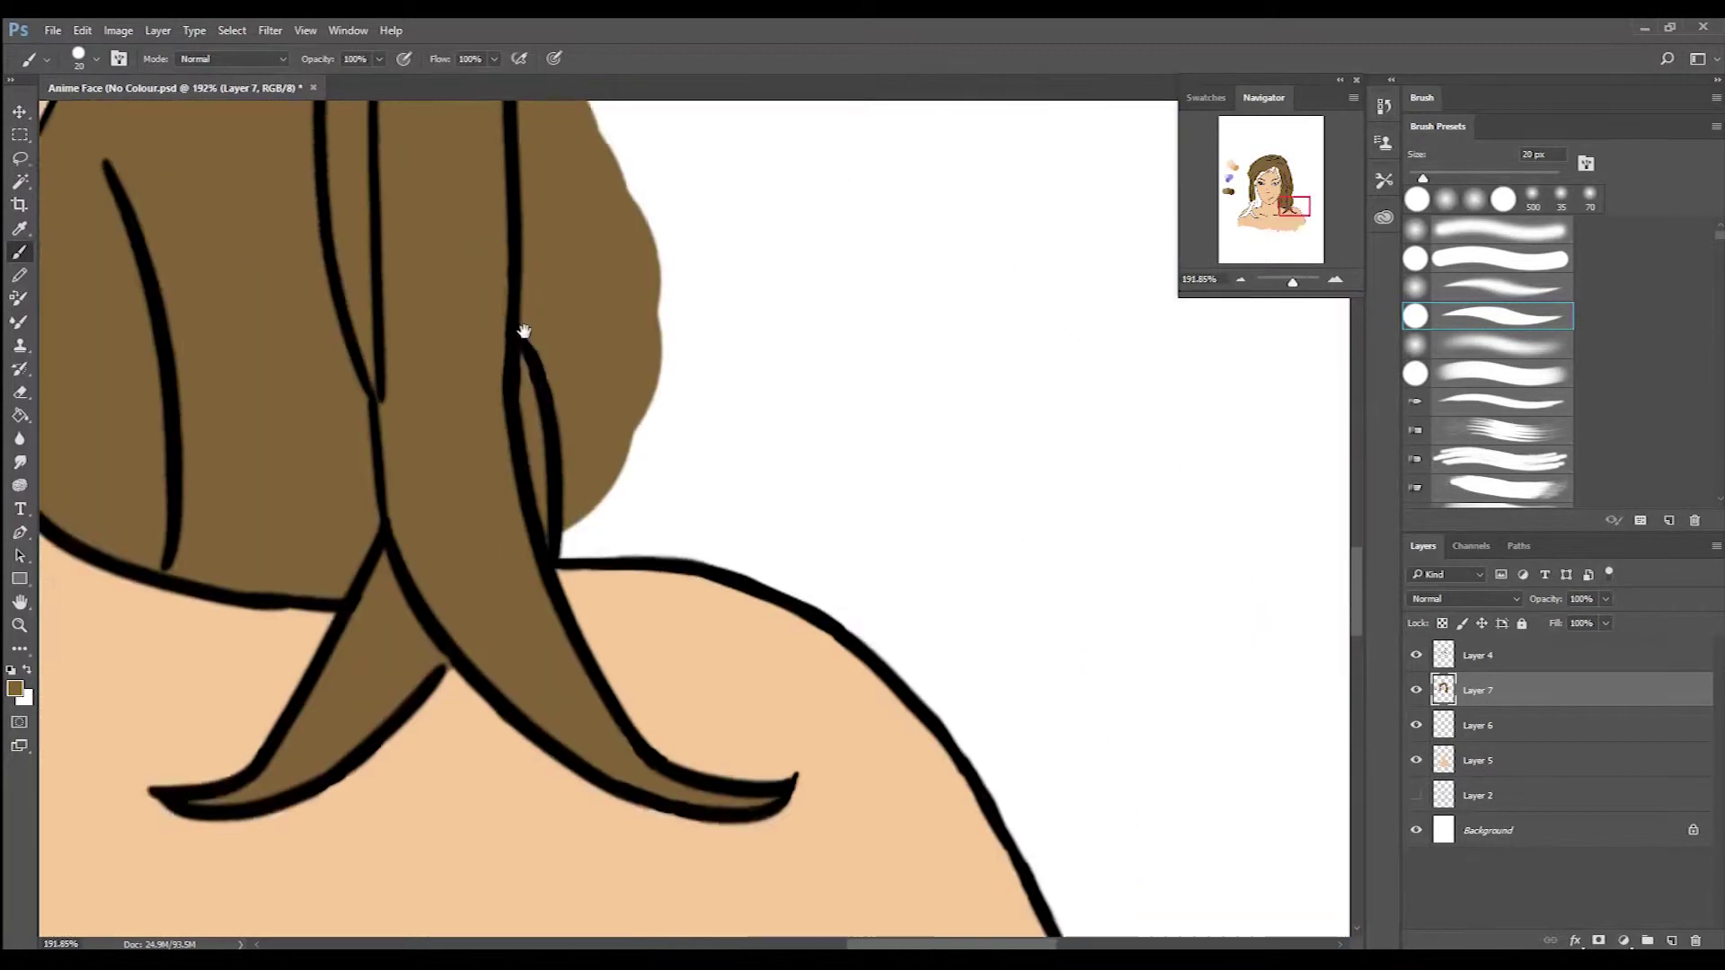
Fill the white strip along the right side of the forehead and the forelock with the 20 px brush.
left_click_drag(504, 549, 584, 554)
mouse_move(310, 356)
left_mouse_down()
mouse_move(269, 369)
mouse_move(242, 260)
left_mouse_up()
left_click_drag(252, 165, 364, 493)
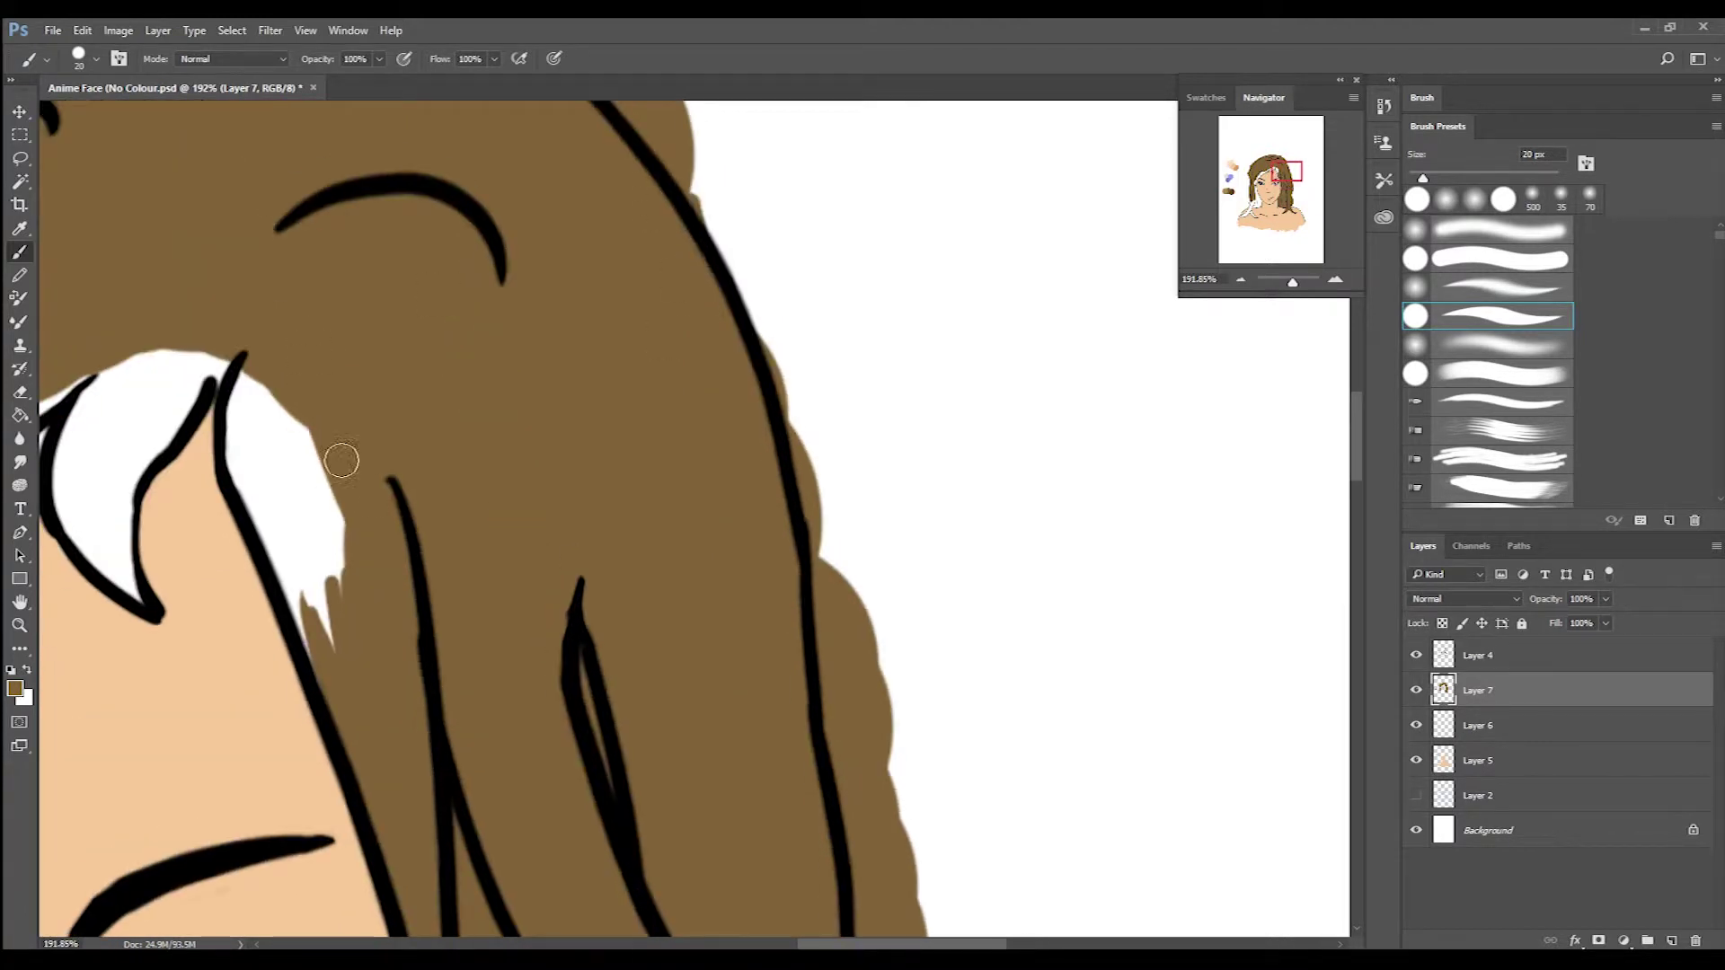
left_click_drag(305, 413, 290, 523)
left_click_drag(116, 451, 94, 400)
left_click_drag(95, 400, 310, 271)
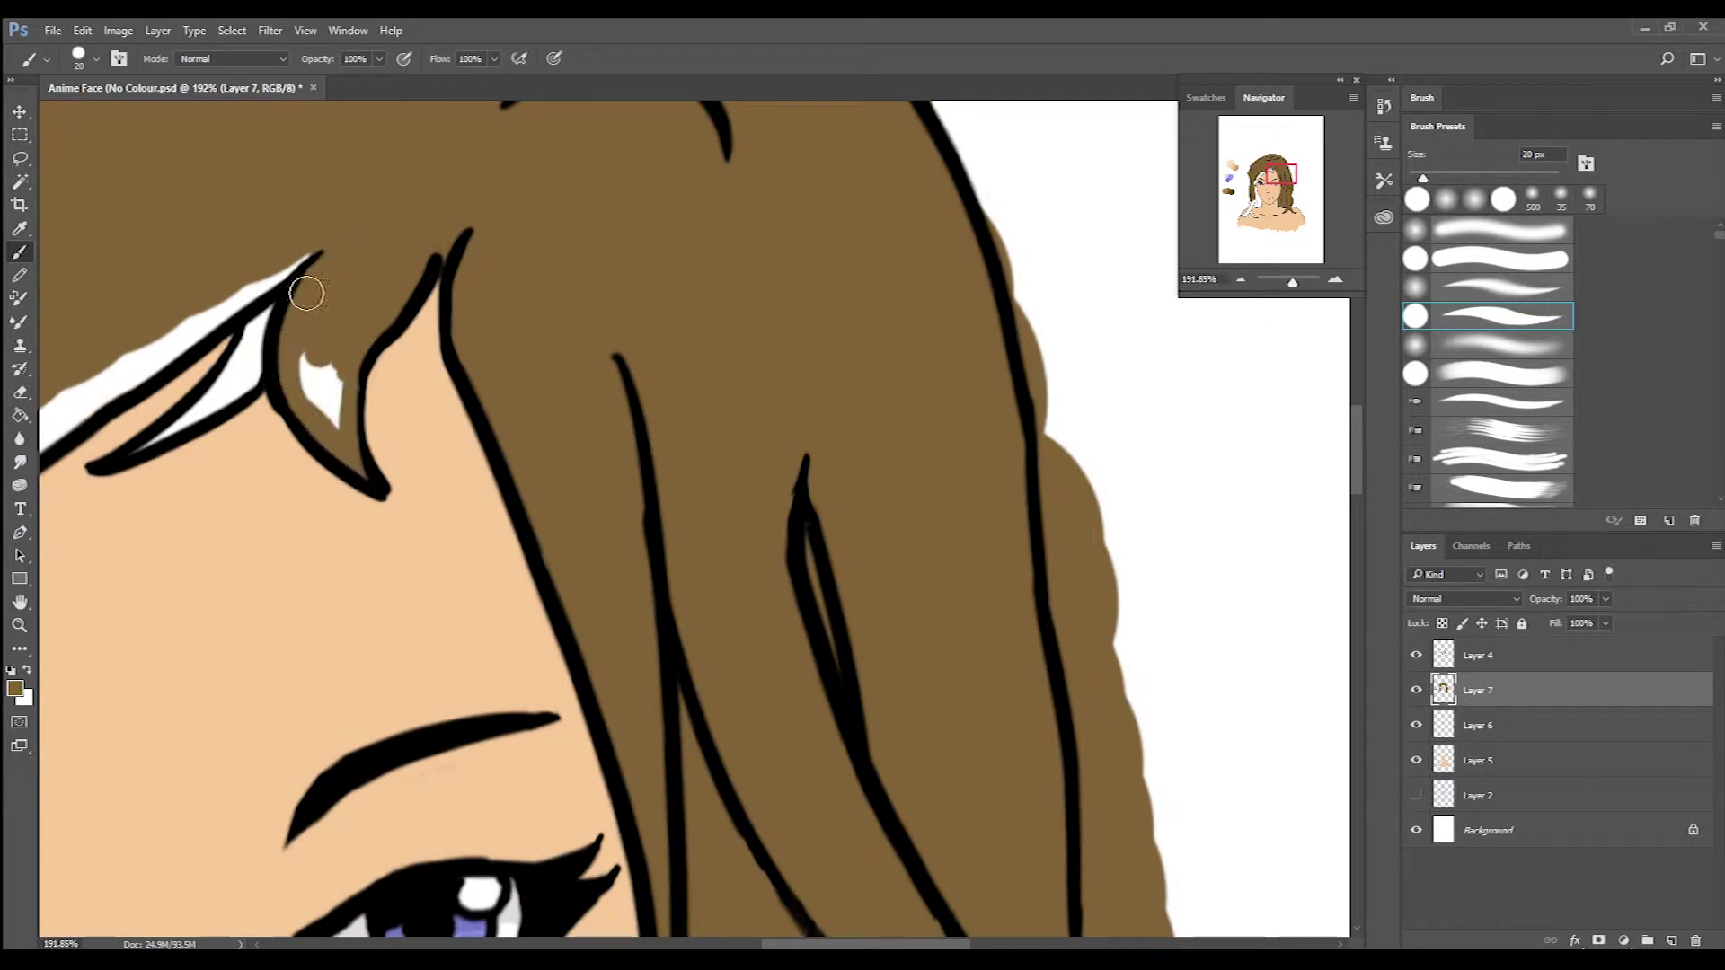
Resample the hair brown and fill the thin fringe strands beside the forelock.
mouse_move(259, 381)
left_mouse_down()
mouse_move(492, 293)
mouse_move(496, 229)
left_mouse_up()
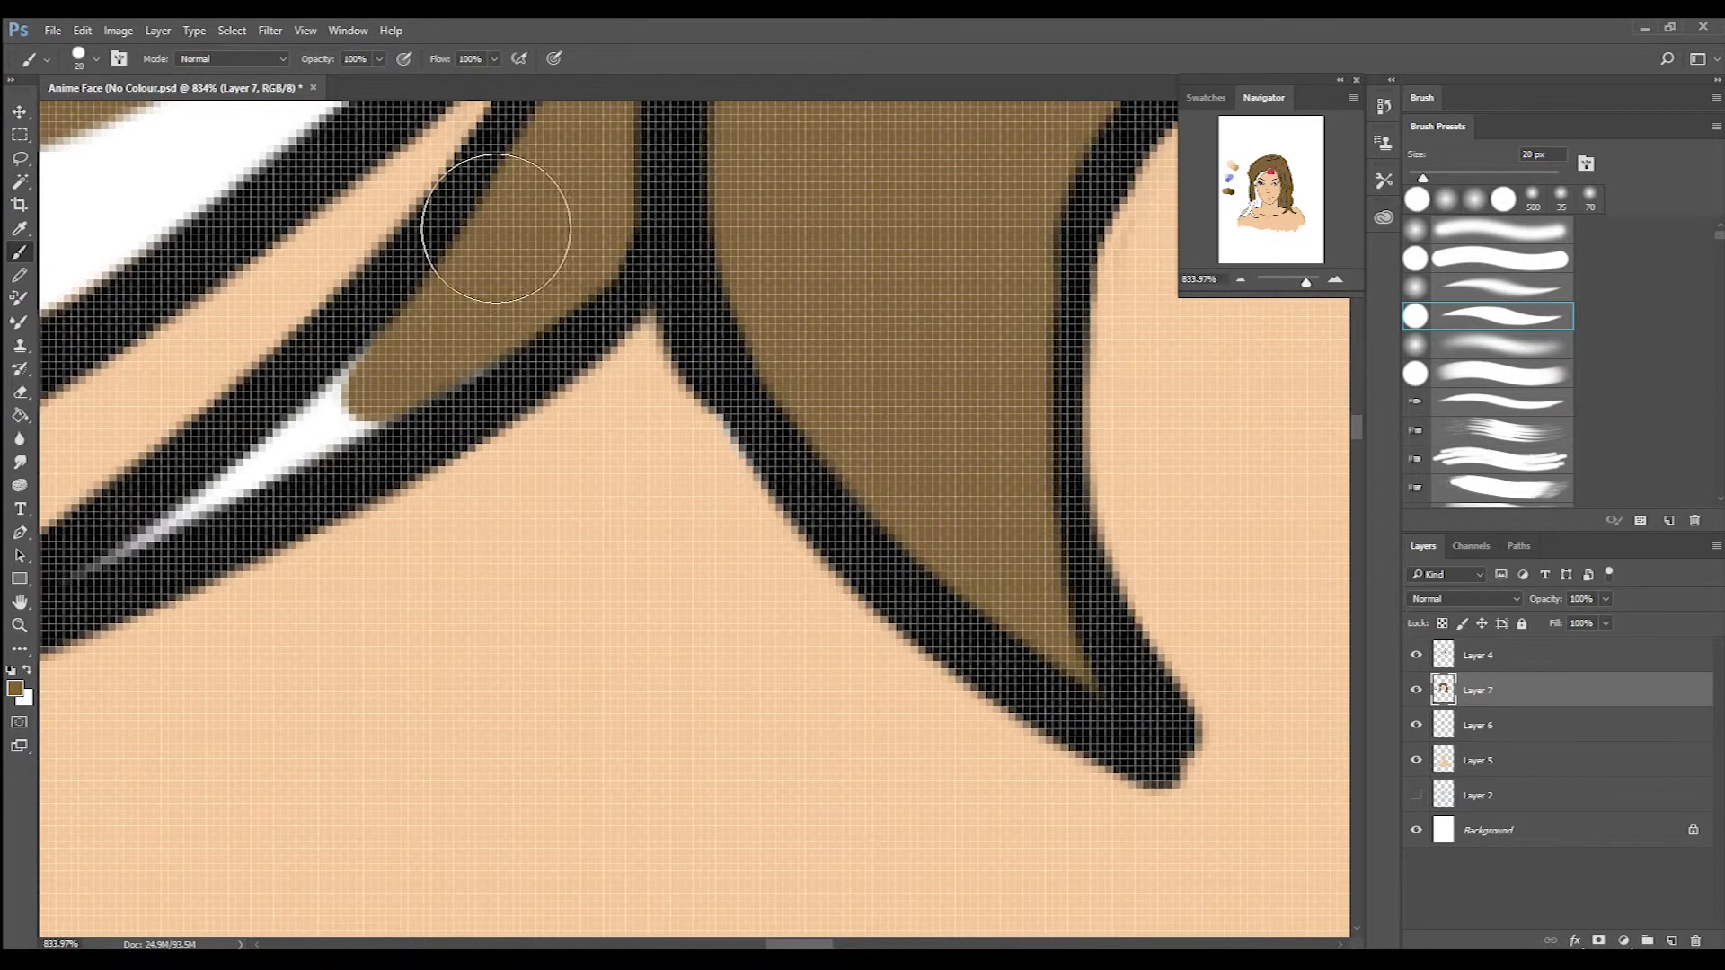
left_click(836, 327, "alt")
left_click_drag(378, 416, 168, 519)
mouse_move(168, 518)
left_mouse_down()
mouse_move(343, 455)
mouse_move(617, 269)
mouse_move(269, 566)
mouse_move(535, 411)
mouse_move(220, 674)
mouse_move(577, 212)
mouse_move(539, 520)
mouse_move(377, 440)
mouse_move(913, 173)
mouse_move(709, 443)
mouse_move(644, 374)
mouse_move(396, 746)
mouse_move(878, 243)
mouse_move(521, 616)
mouse_move(551, 288)
mouse_move(802, 290)
mouse_move(628, 212)
mouse_move(558, 712)
mouse_move(578, 617)
mouse_move(634, 813)
mouse_move(327, 250)
mouse_move(395, 504)
mouse_move(430, 544)
mouse_move(422, 269)
left_mouse_up()
Fill the remaining white hair along the left side of the face and beside the neck in brown.
left_click_drag(503, 288, 504, 539)
mouse_move(486, 763)
left_mouse_down()
mouse_move(513, 504)
mouse_move(575, 845)
mouse_move(503, 405)
left_mouse_up()
mouse_move(422, 422)
left_mouse_down()
mouse_move(449, 560)
mouse_move(584, 387)
mouse_move(432, 719)
mouse_move(359, 763)
left_mouse_up()
mouse_move(545, 708)
left_mouse_down()
mouse_move(596, 739)
mouse_move(506, 119)
left_mouse_up()
mouse_move(539, 413)
left_mouse_down()
mouse_move(461, 770)
mouse_move(770, 662)
mouse_move(605, 300)
mouse_move(314, 236)
mouse_move(292, 412)
left_mouse_up()
mouse_move(412, 401)
left_mouse_down()
mouse_move(623, 428)
mouse_move(736, 566)
mouse_move(717, 389)
left_mouse_up()
mouse_move(135, 899)
left_mouse_down()
mouse_move(385, 585)
mouse_move(791, 569)
left_mouse_up()
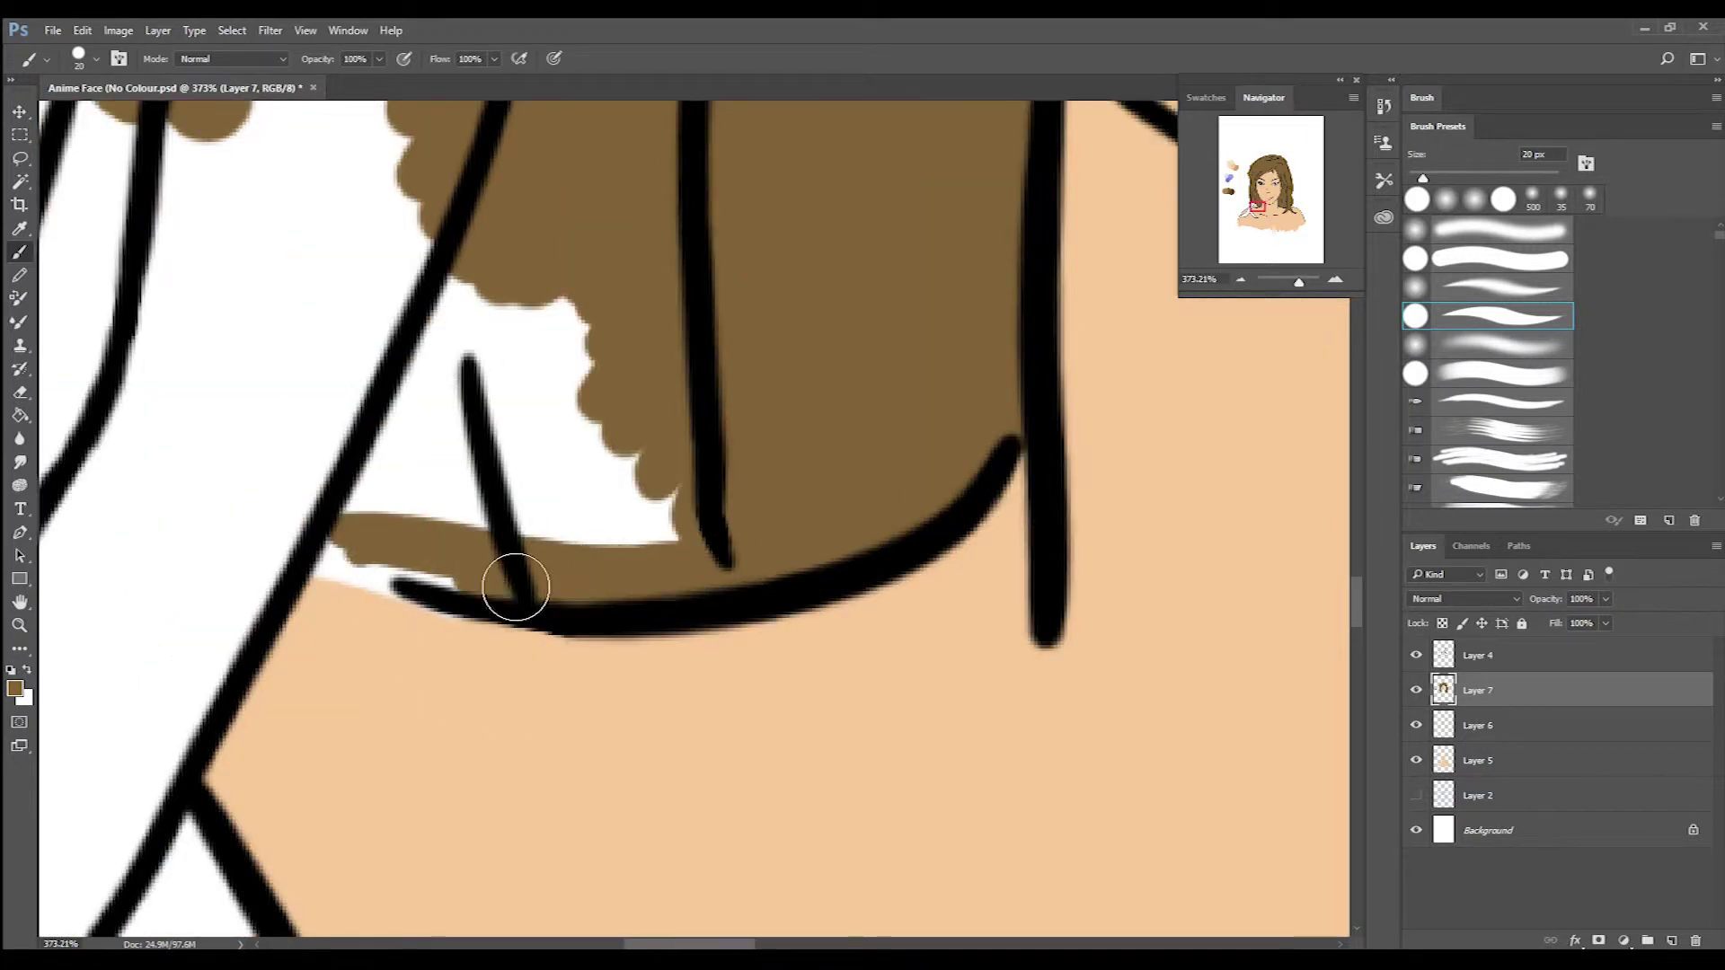
Fill the hair down to the left neckline in brown and tidy that edge with the eraser and the skin layer, Layer 5.
mouse_move(519, 584)
left_mouse_down()
mouse_move(520, 374)
mouse_move(585, 528)
left_mouse_up()
left_click_drag(434, 386, 696, 448)
mouse_move(468, 629)
left_mouse_down()
mouse_move(661, 246)
mouse_move(431, 269)
left_mouse_up()
key("e")
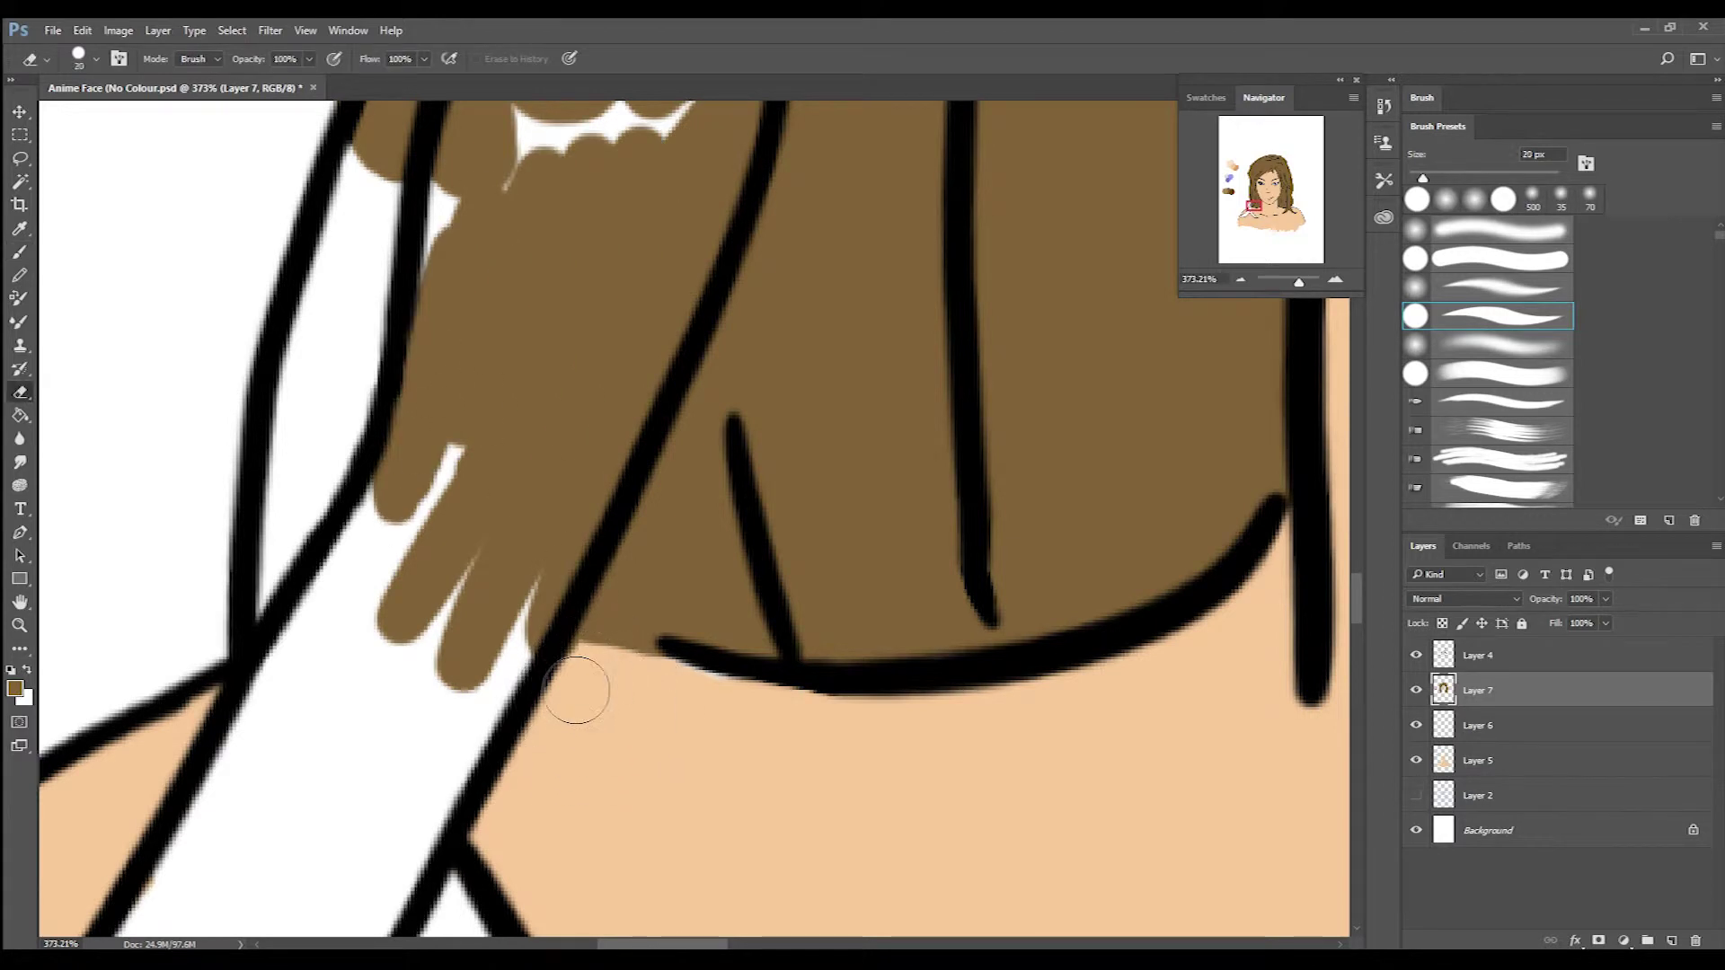
left_click(1478, 761)
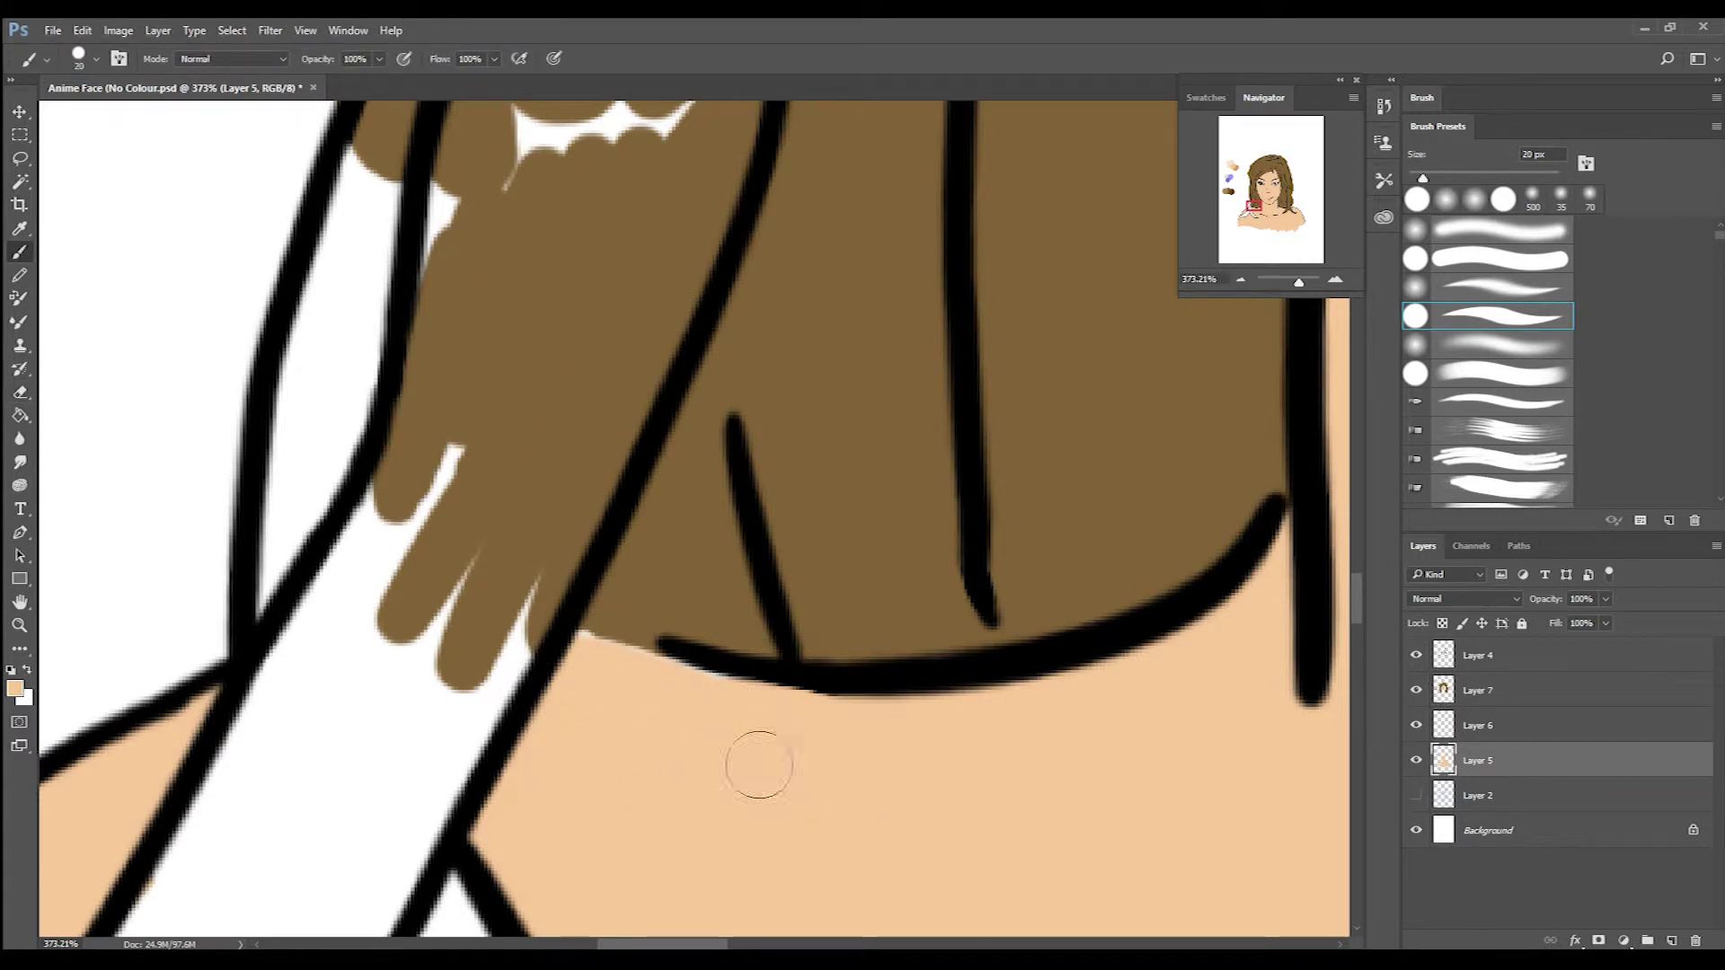
Return to the hair layer, Layer 7, resample the brown and fill the long front strands on the left.
left_click(851, 540, "ctrl")
left_click(851, 539, "alt")
left_click_drag(522, 718, 366, 539)
scroll(482, 366, "up", 3)
mouse_move(481, 366)
left_mouse_down()
mouse_move(317, 394)
mouse_move(278, 550)
left_mouse_up()
scroll(278, 551, "down", 5)
left_click_drag(401, 435, 513, 276)
scroll(513, 276, "down", 3)
mouse_move(454, 670)
left_mouse_down()
mouse_move(822, 287)
mouse_move(449, 660)
left_mouse_up()
scroll(449, 661, "down", 3)
mouse_move(485, 395)
left_mouse_down()
mouse_move(310, 710)
mouse_move(503, 701)
left_mouse_up()
scroll(503, 701, "down", 3)
Fill the tapered hair ends over the left shoulder and collar area in brown.
mouse_move(683, 395)
left_mouse_down()
mouse_move(460, 436)
mouse_move(682, 557)
mouse_move(732, 527)
mouse_move(238, 478)
mouse_move(215, 435)
left_mouse_up()
scroll(350, 567, "right", 5)
mouse_move(790, 287)
left_mouse_down()
mouse_move(862, 516)
mouse_move(764, 486)
mouse_move(899, 620)
mouse_move(809, 297)
left_mouse_up()
scroll(809, 297, "down", 3)
scroll(808, 296, "right", 5)
mouse_move(719, 503)
left_mouse_down()
mouse_move(531, 377)
mouse_move(850, 616)
left_mouse_up()
scroll(884, 632, "down", 5)
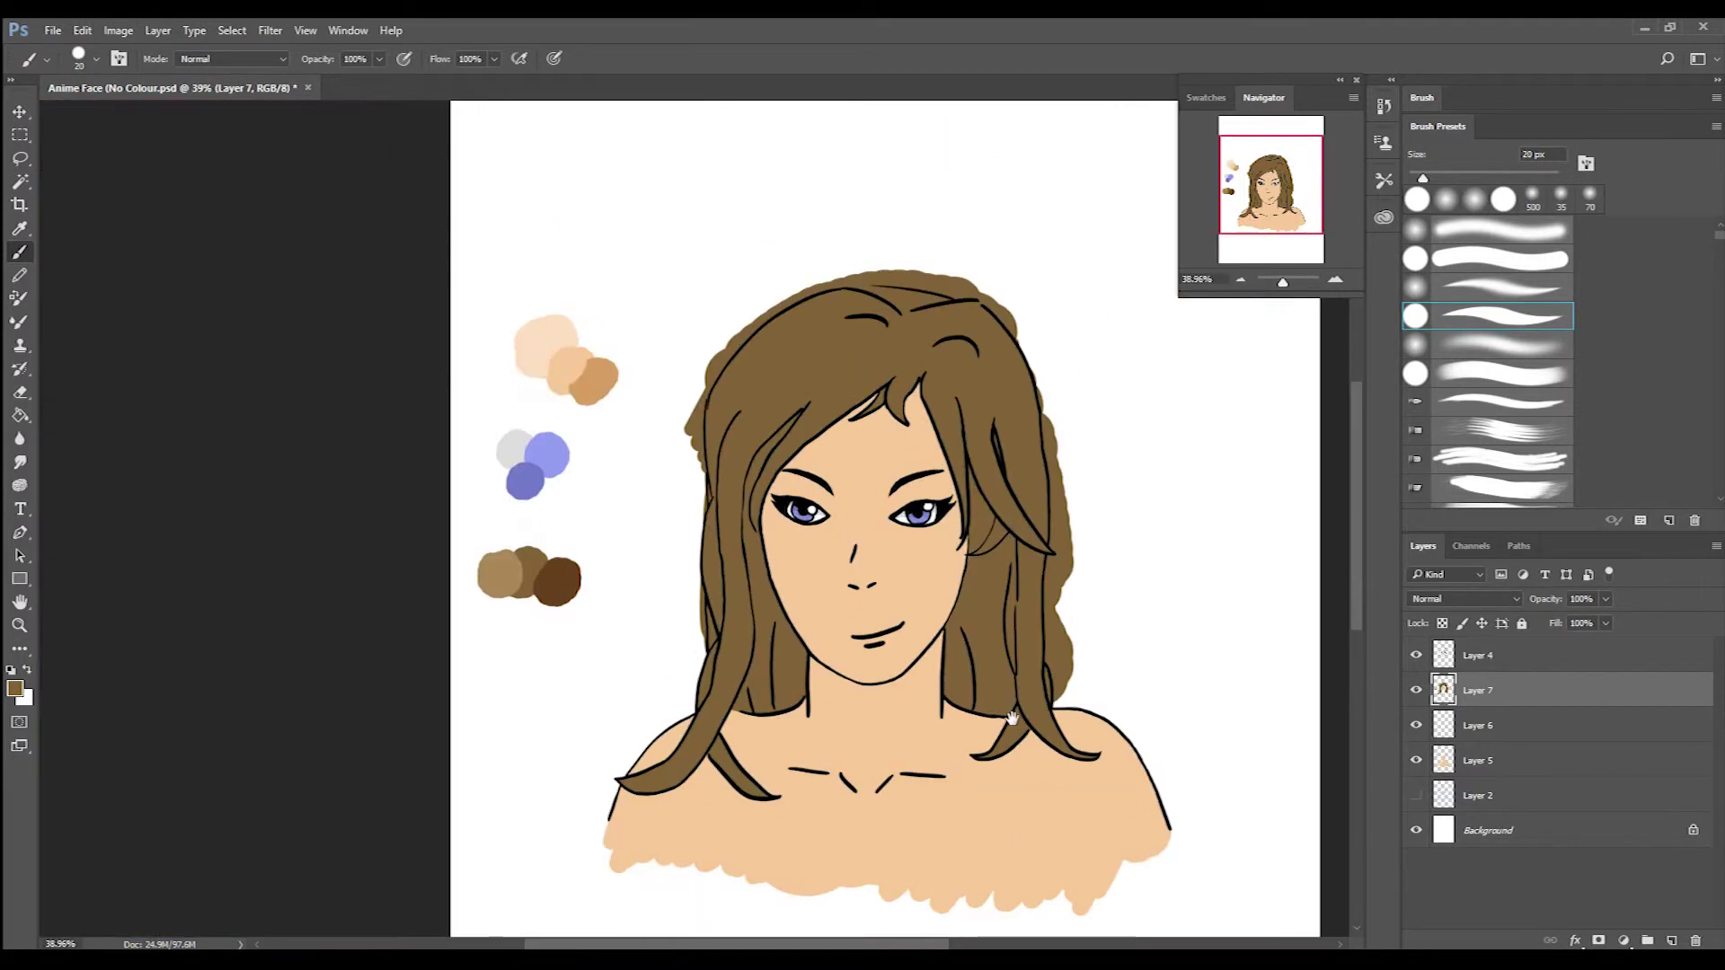
Erase the brown spilling outside the left outline of the hair with the 20 px eraser.
scroll(643, 685, "up", 4)
key("e")
left_click_drag(643, 422, 634, 659)
left_click_drag(657, 445, 630, 616)
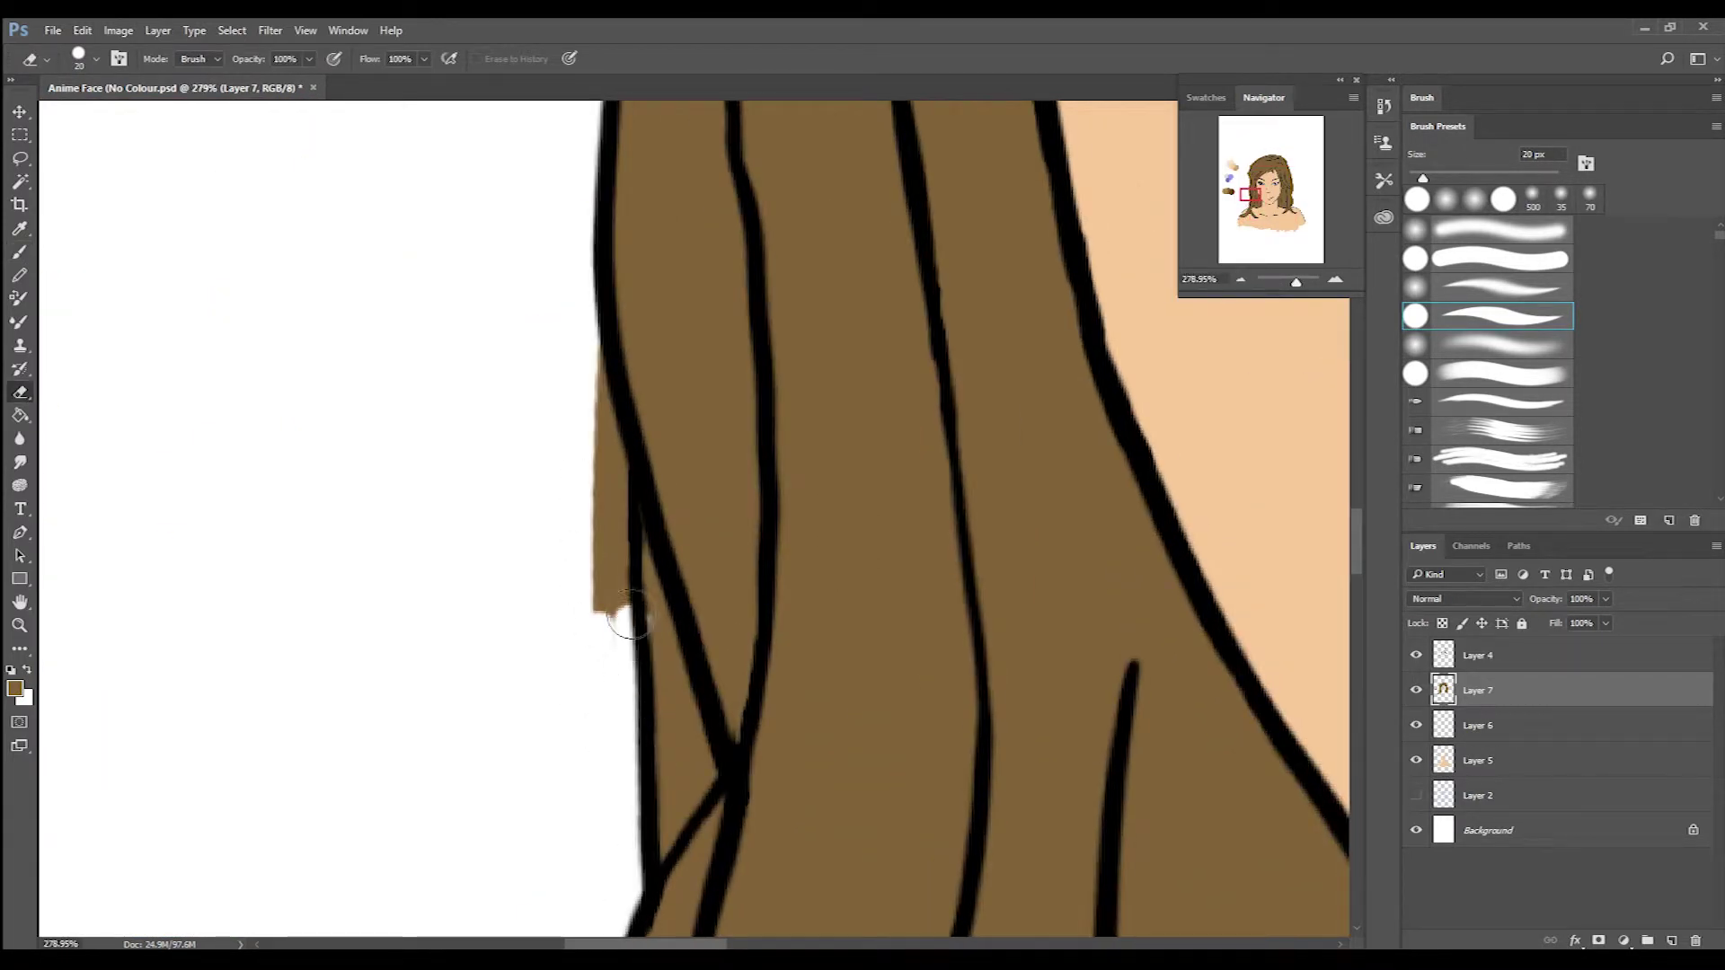
left_click_drag(615, 737, 629, 734)
mouse_move(621, 262)
left_mouse_down()
mouse_move(596, 512)
mouse_move(547, 350)
mouse_move(501, 594)
mouse_move(514, 650)
mouse_move(557, 619)
mouse_move(568, 837)
mouse_move(528, 396)
mouse_move(561, 697)
mouse_move(584, 466)
mouse_move(571, 574)
mouse_move(631, 384)
mouse_move(570, 352)
left_mouse_up()
Erase the brown overflow along the upper hair outline and across the top of the crown.
scroll(566, 836, "up", 3)
scroll(569, 352, "up", 3)
mouse_move(617, 261)
left_mouse_down()
mouse_move(655, 315)
mouse_move(570, 401)
mouse_move(718, 268)
mouse_move(700, 239)
mouse_move(531, 358)
mouse_move(791, 303)
mouse_move(805, 239)
mouse_move(443, 296)
mouse_move(578, 327)
mouse_move(645, 233)
mouse_move(813, 297)
left_mouse_up()
scroll(655, 315, "up", 3)
scroll(701, 239, "up", 3)
scroll(805, 239, "right", 5)
scroll(813, 297, "right", 5)
mouse_move(443, 135)
left_mouse_down()
mouse_move(925, 231)
mouse_move(608, 181)
mouse_move(503, 207)
left_mouse_up()
scroll(766, 362, "down", 3)
left_click_drag(766, 363, 585, 281)
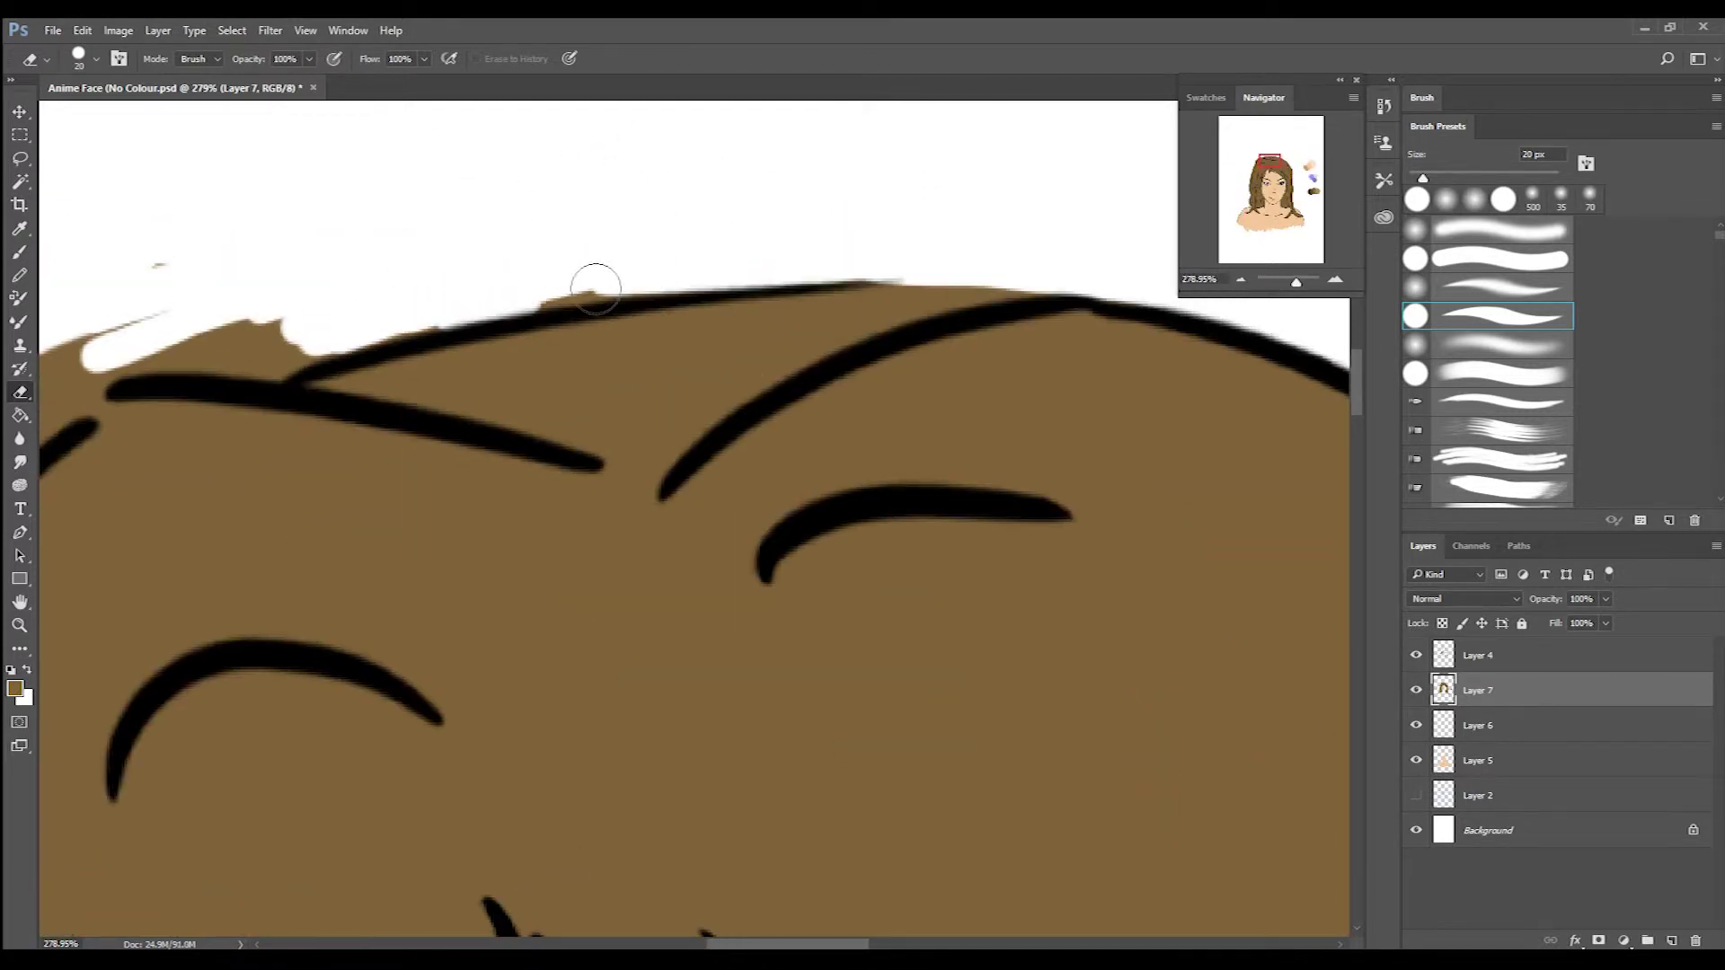
Erase the brown overflow from the crown down the outer hair edge on the side away from the swatches.
scroll(585, 282, "left", 5)
mouse_move(639, 342)
left_mouse_down()
mouse_move(556, 327)
mouse_move(410, 404)
mouse_move(428, 324)
mouse_move(329, 418)
mouse_move(216, 597)
mouse_move(304, 473)
left_mouse_up()
scroll(304, 473, "down", 3)
left_click_drag(300, 580, 270, 605)
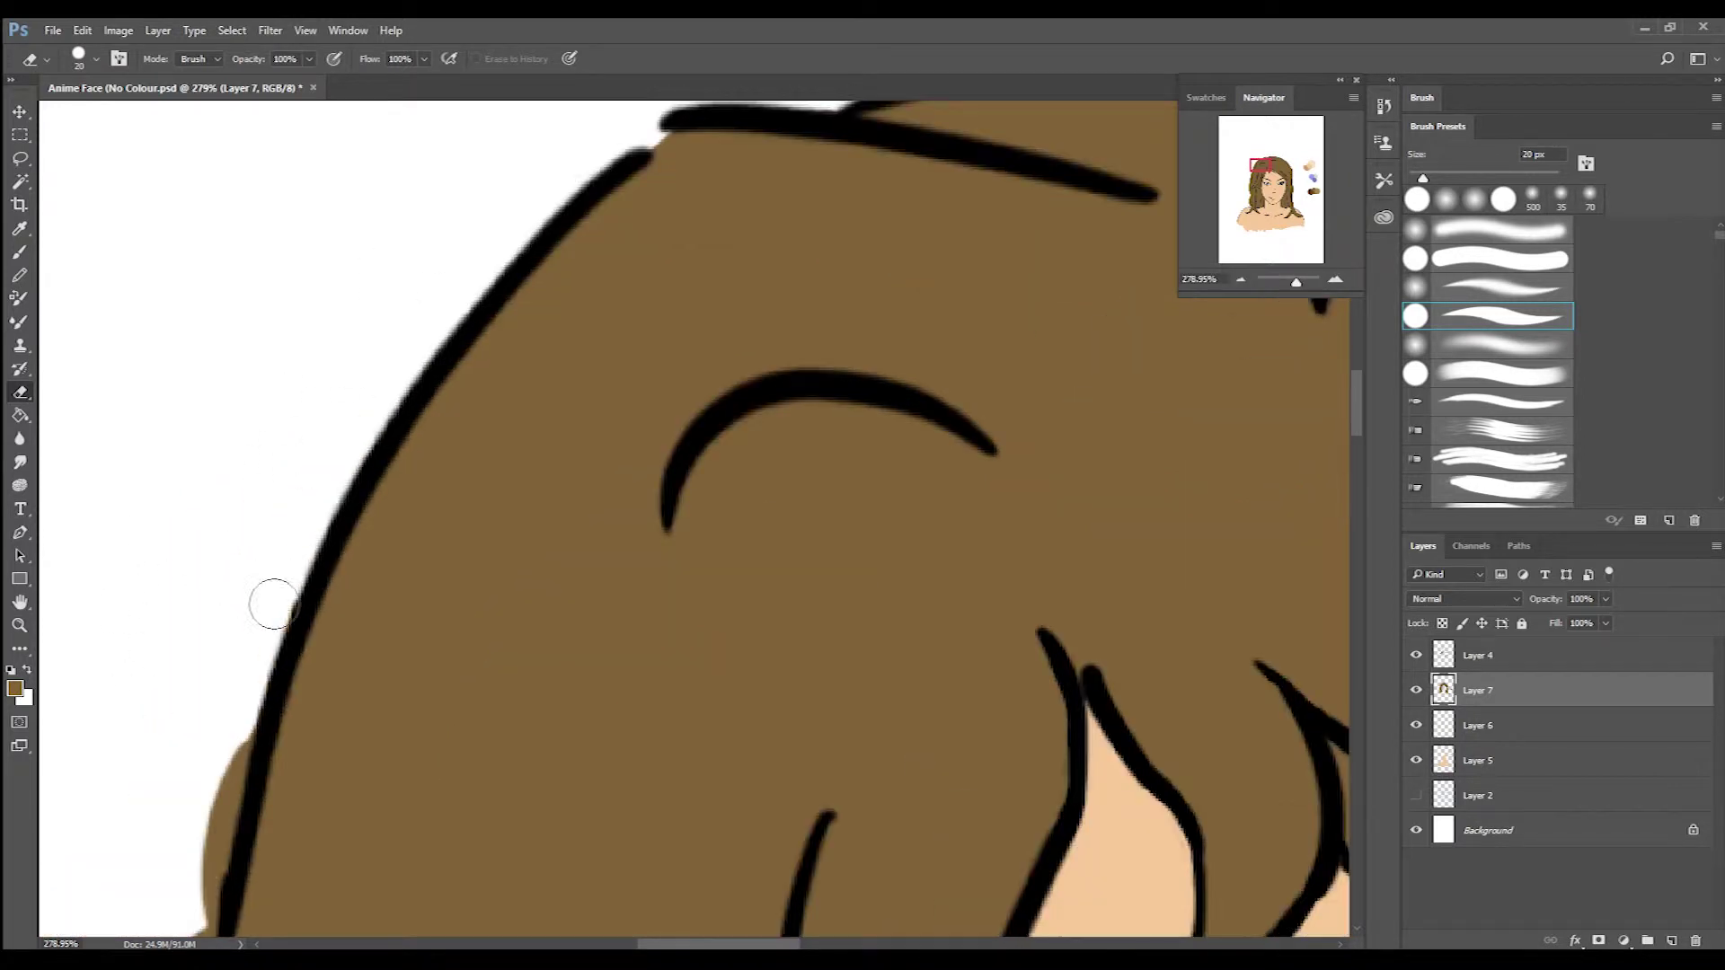
scroll(269, 604, "down", 3)
left_click_drag(297, 507, 239, 724)
scroll(239, 724, "down", 3)
mouse_move(269, 359)
left_mouse_down()
mouse_move(261, 504)
mouse_move(296, 567)
mouse_move(260, 701)
left_mouse_up()
scroll(261, 701, "down", 3)
mouse_move(308, 308)
left_mouse_down()
mouse_move(269, 443)
mouse_move(212, 760)
mouse_move(285, 800)
mouse_move(318, 434)
mouse_move(284, 500)
mouse_move(334, 681)
mouse_move(340, 524)
mouse_move(316, 585)
left_mouse_up()
Erase the remaining brown overflow along the lower hair edge down to the shoulder.
scroll(279, 657, "down", 3)
scroll(316, 584, "down", 3)
mouse_move(233, 450)
left_mouse_down()
mouse_move(154, 626)
mouse_move(212, 725)
mouse_move(327, 761)
mouse_move(277, 454)
mouse_move(309, 680)
mouse_move(308, 597)
mouse_move(258, 712)
mouse_move(170, 563)
mouse_move(334, 620)
left_mouse_up()
scroll(309, 681, "down", 3)
scroll(258, 713, "down", 3)
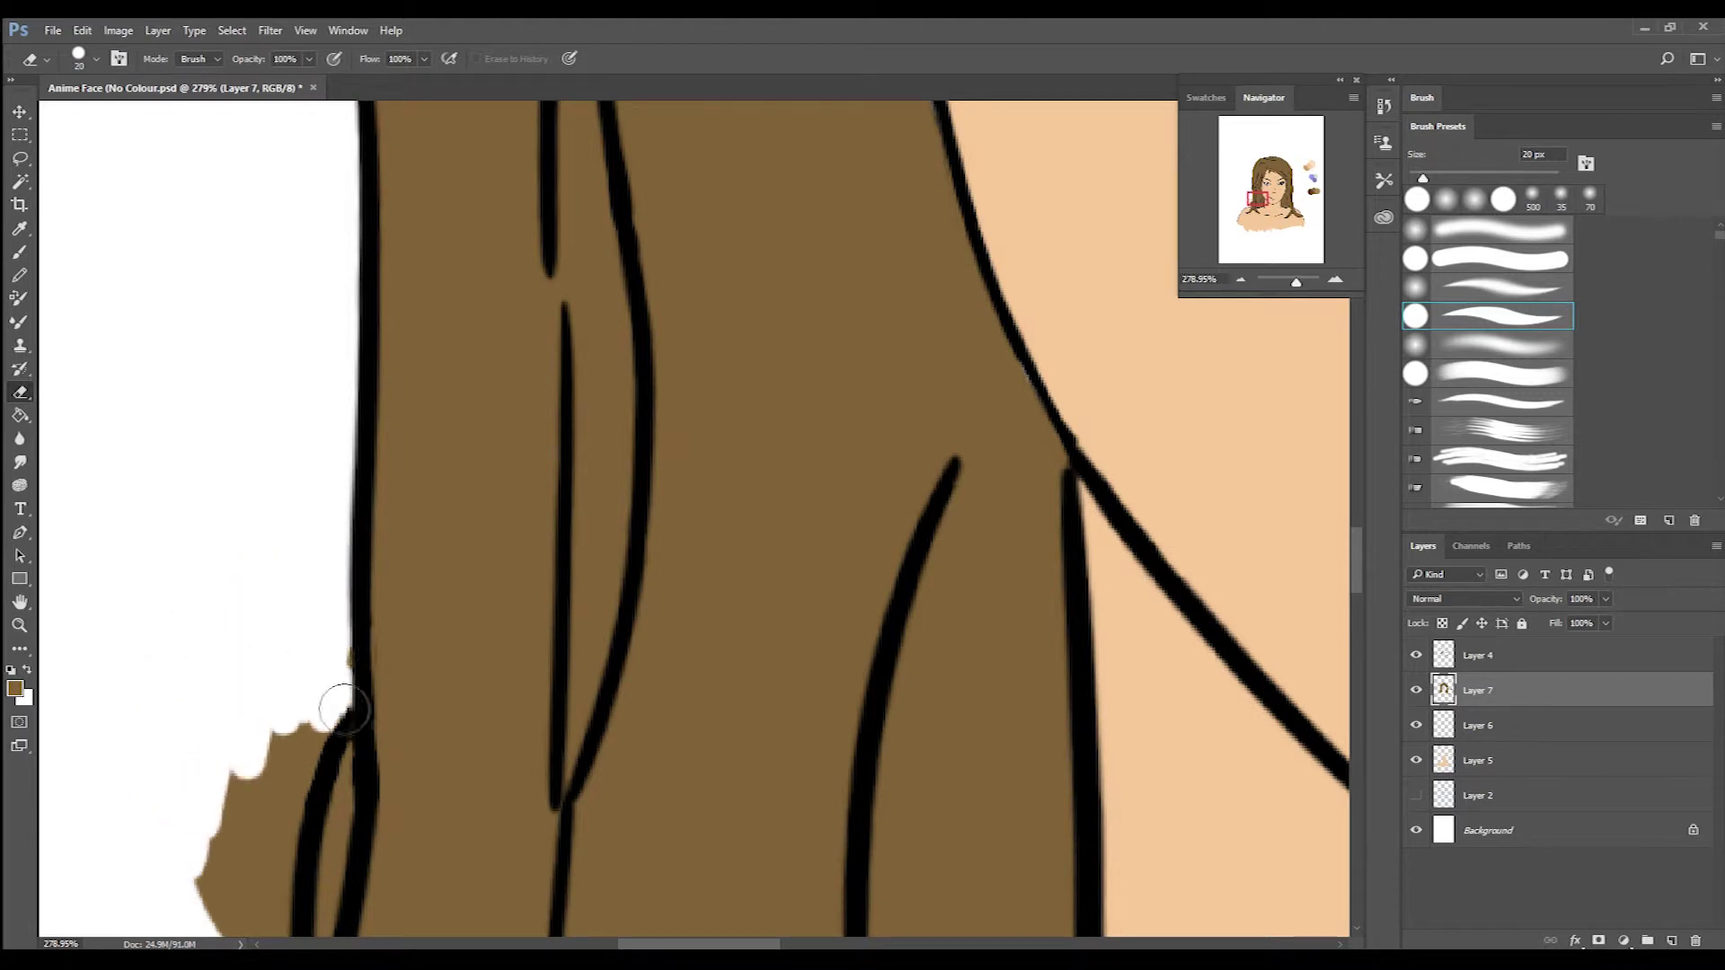
scroll(342, 709, "down", 3)
mouse_move(332, 458)
left_mouse_down()
mouse_move(332, 693)
mouse_move(359, 446)
mouse_move(378, 427)
left_mouse_up()
key("ctrl+1")
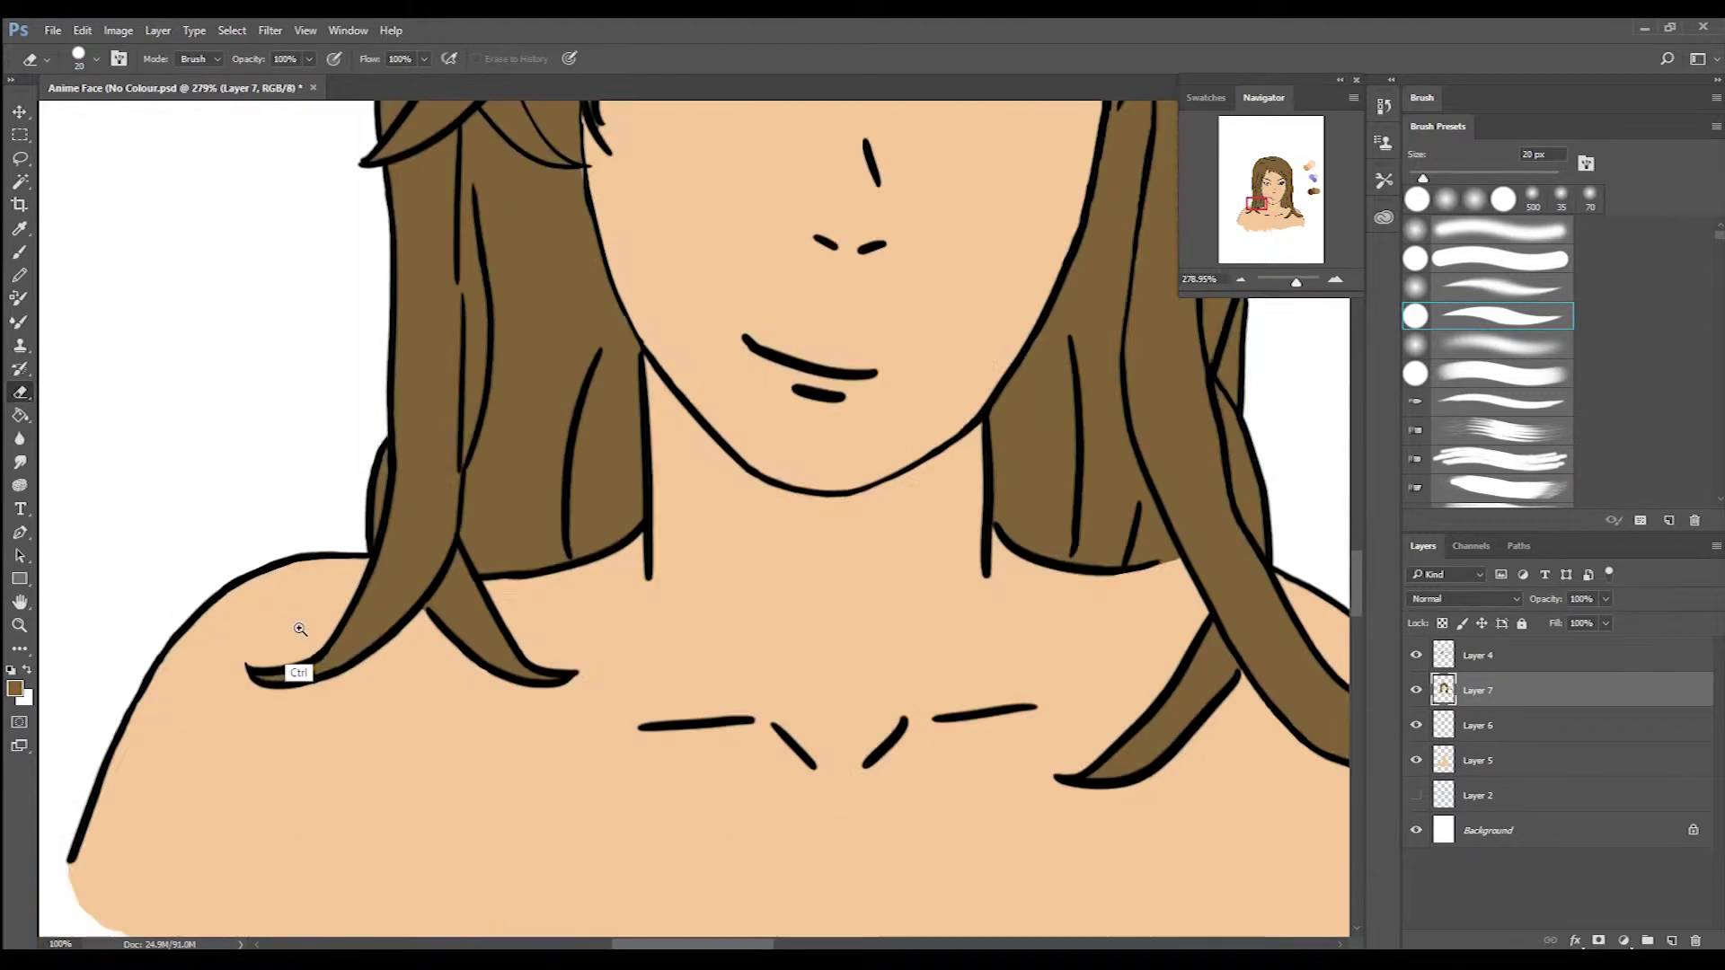
key("ctrl+0")
Create a new layer above Layer 5 as its clipping mask and take the darker skin tone for the brush.
left_click(1478, 760)
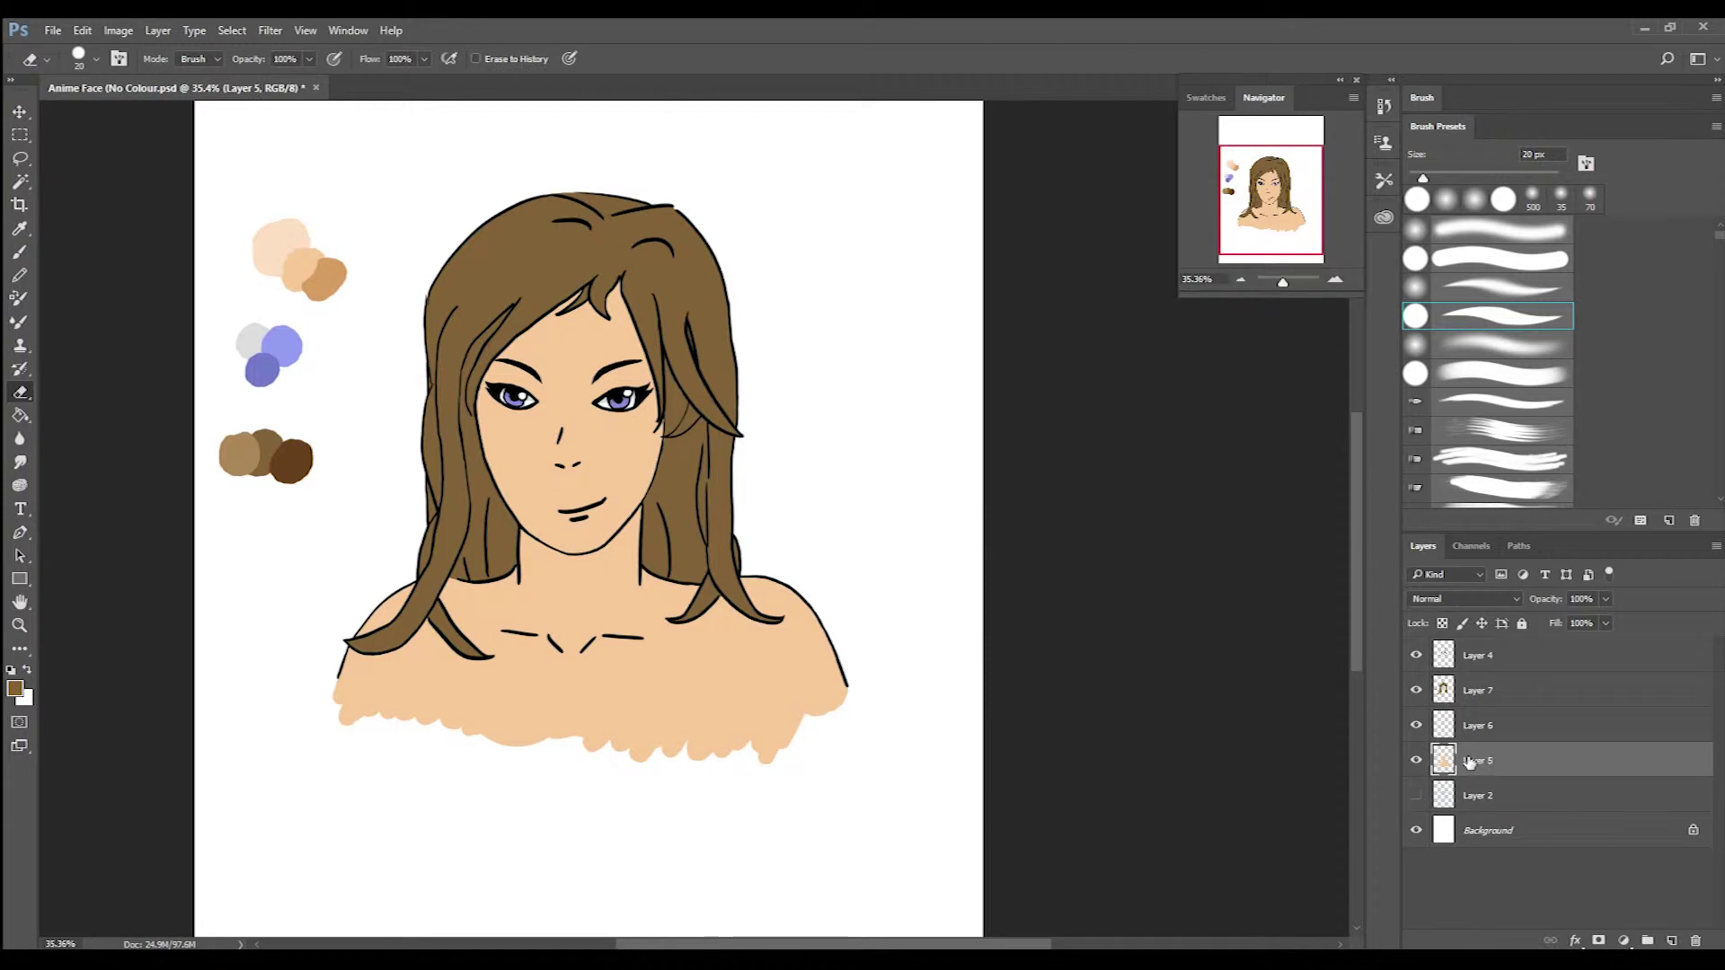
key("ctrl+shift+alt+n")
key("ctrl+shift+n")
left_click(733, 333)
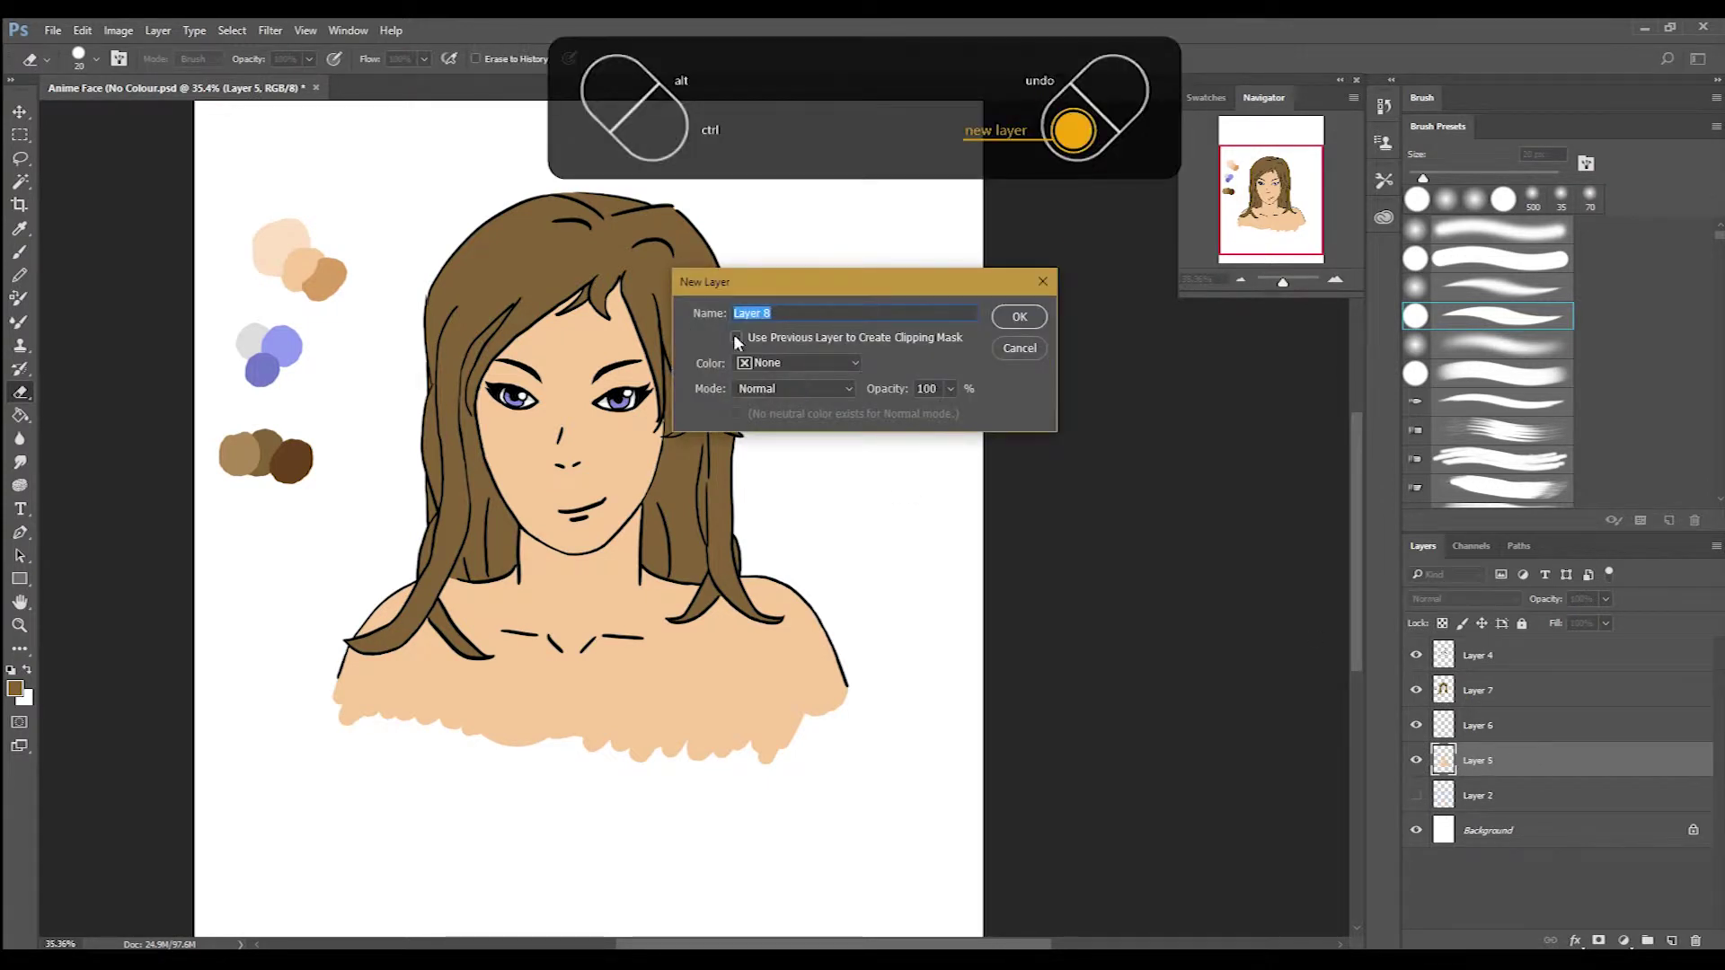
left_click(1036, 325)
key("b")
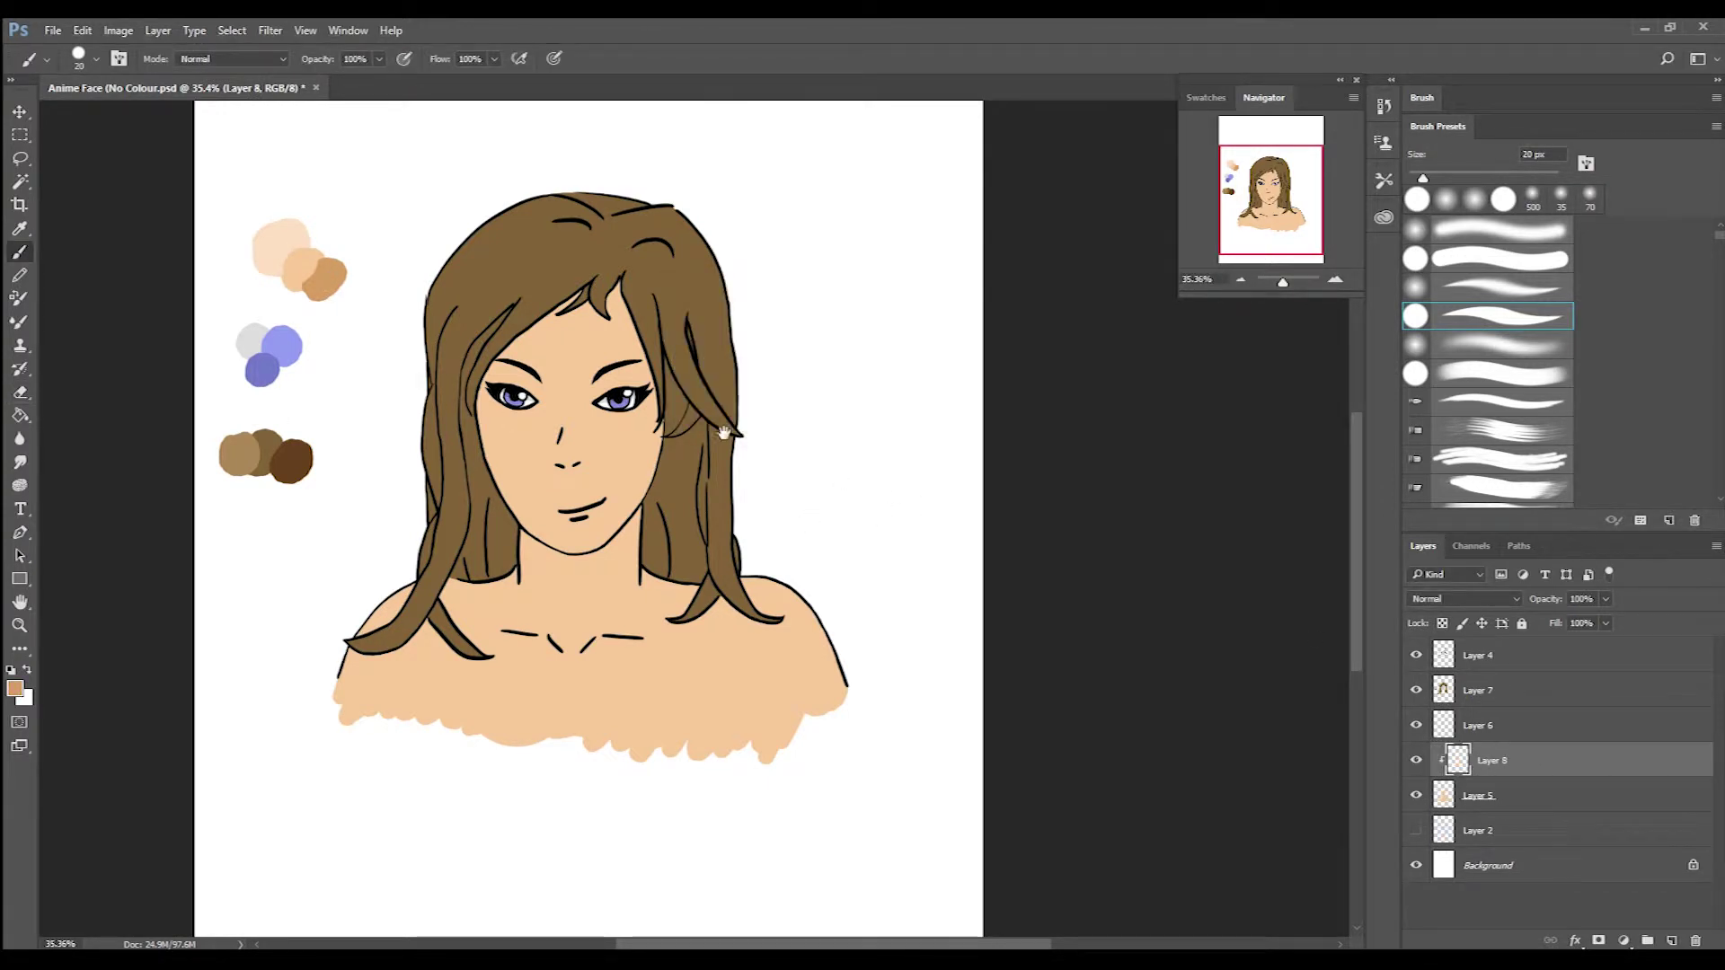
Shade the outer edge of the right shoulder with the darker skin tone.
left_click_drag(710, 737, 760, 639)
key("bracketright")
key("bracketright")
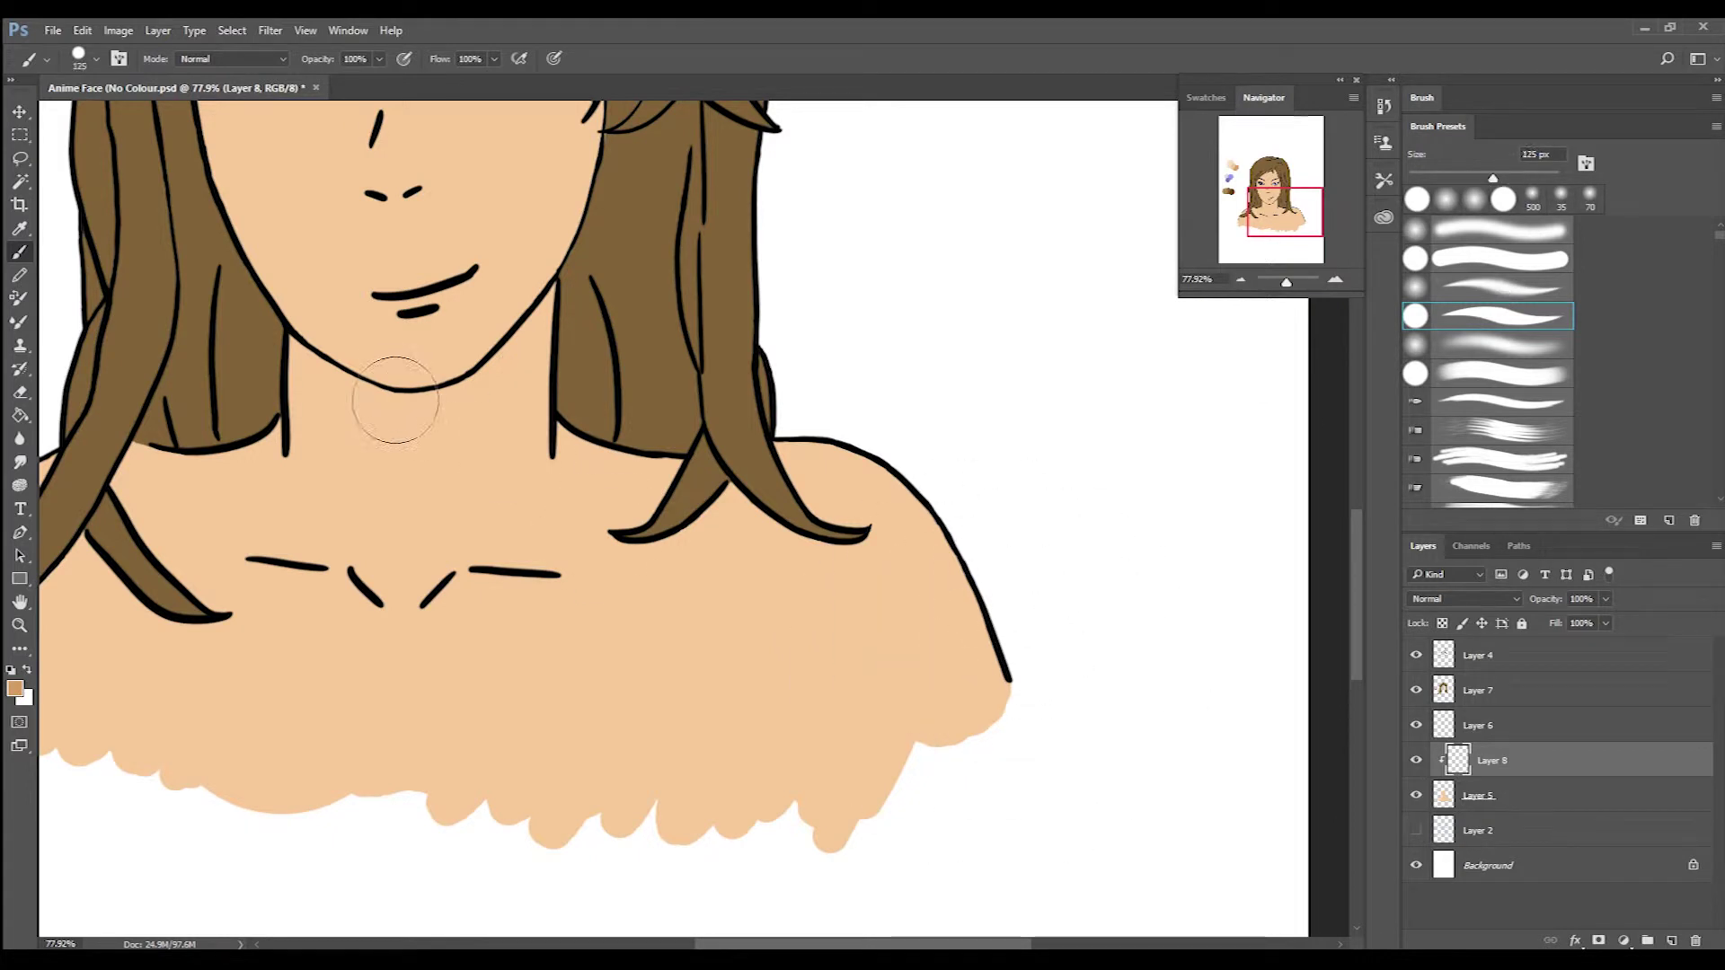
left_click_drag(997, 660, 880, 505)
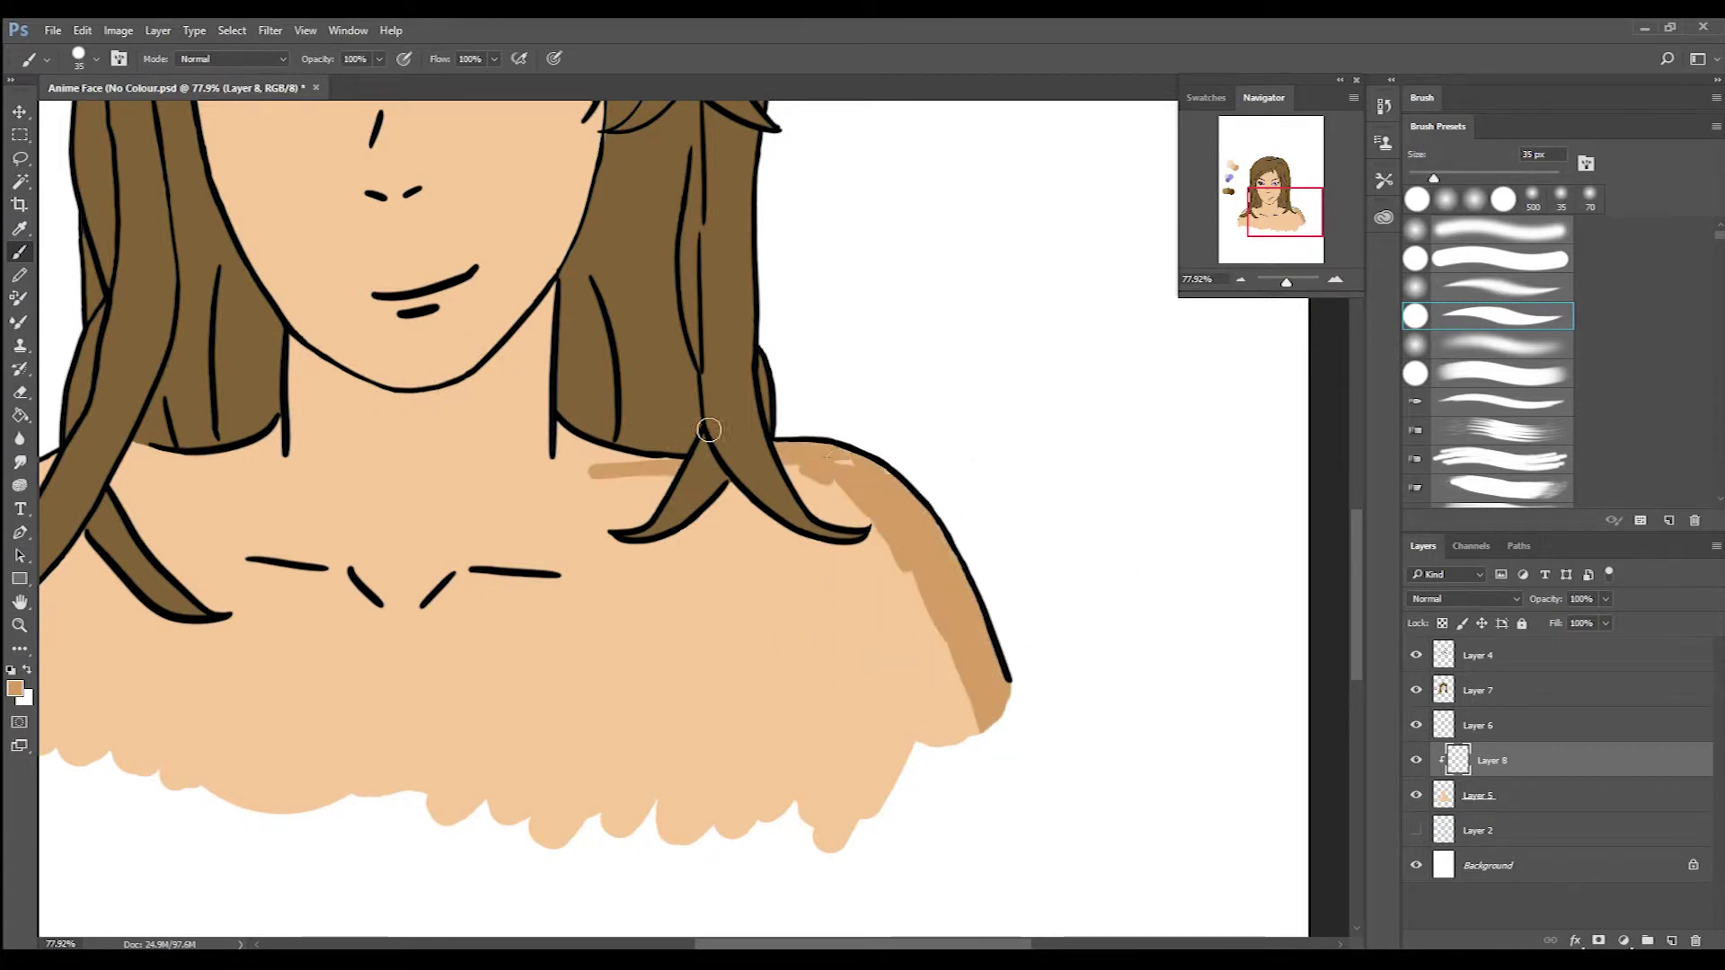
Shade the neck beneath the chin with the 35 px brush and erase the shadow spilling over the jawline.
mouse_move(400, 404)
left_mouse_down()
mouse_move(514, 418)
mouse_move(624, 504)
left_mouse_up()
mouse_move(519, 464)
left_mouse_down()
mouse_move(750, 539)
mouse_move(769, 560)
mouse_move(818, 536)
mouse_move(789, 503)
mouse_move(779, 558)
mouse_move(605, 566)
mouse_move(695, 636)
mouse_move(774, 616)
mouse_move(767, 593)
mouse_move(766, 616)
mouse_move(694, 597)
mouse_move(695, 454)
mouse_move(803, 328)
mouse_move(777, 525)
left_mouse_up()
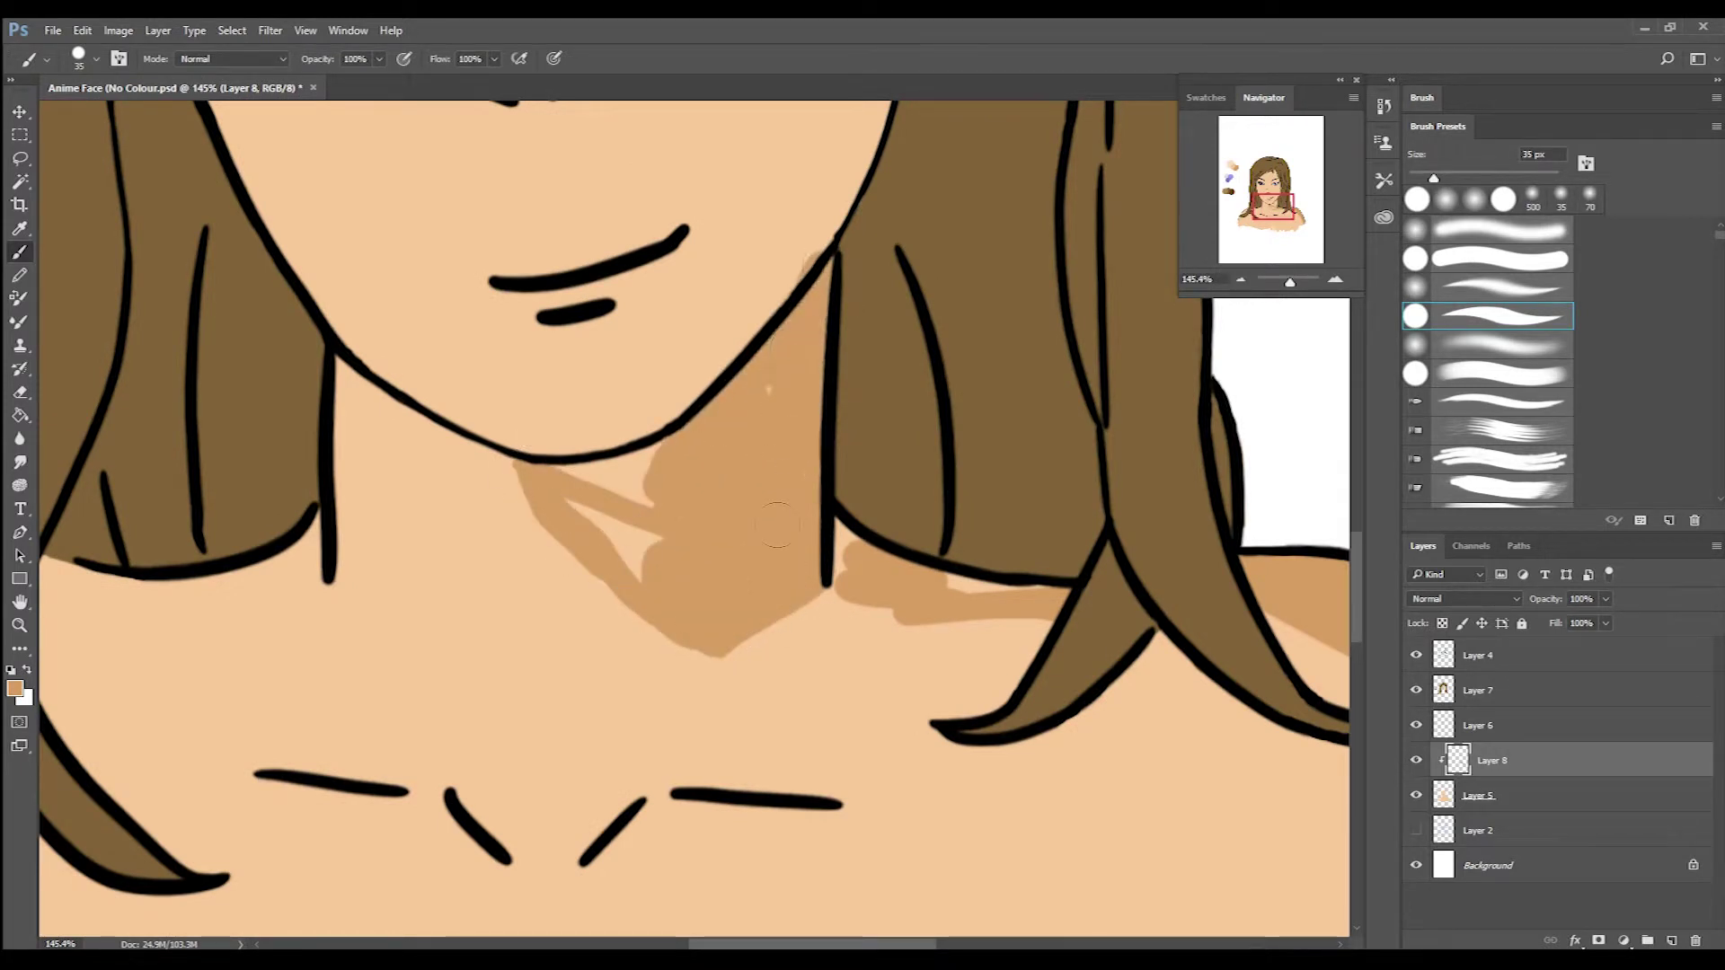
key("e")
mouse_move(530, 449)
left_mouse_down()
mouse_move(513, 439)
mouse_move(526, 445)
left_mouse_up()
key("b")
Extend the skin shadow beneath the right-hand hair across to the shoulder shading.
left_click_drag(867, 620, 1204, 597)
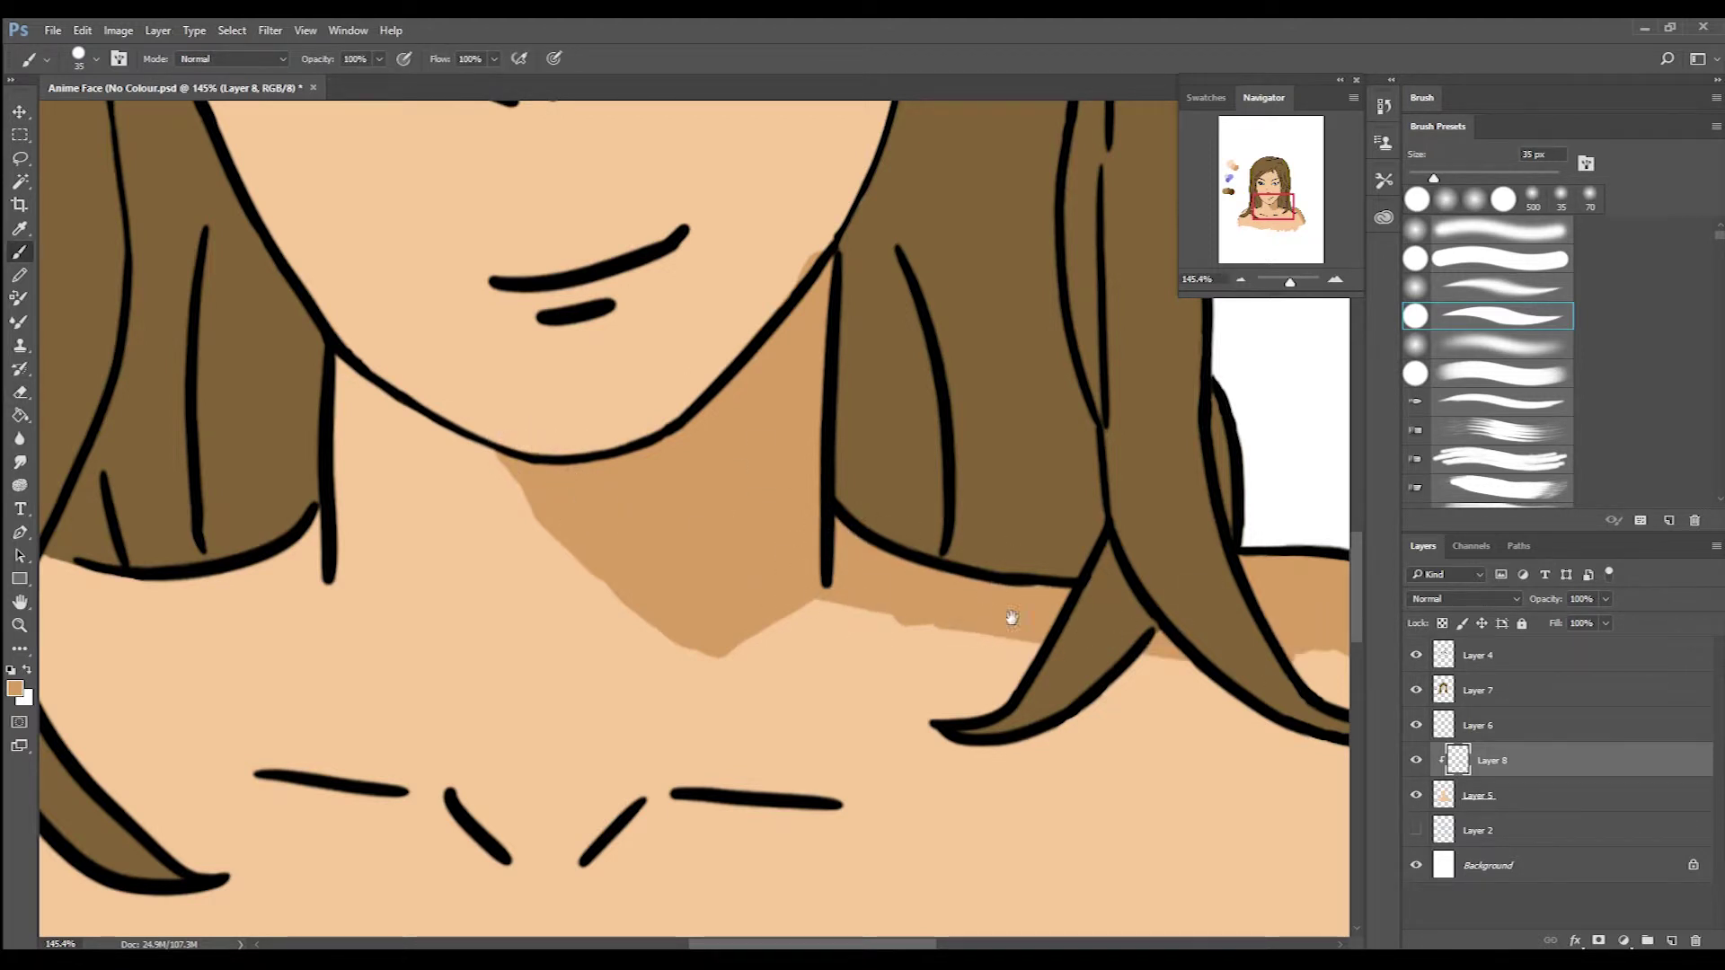
left_click_drag(751, 523, 562, 312)
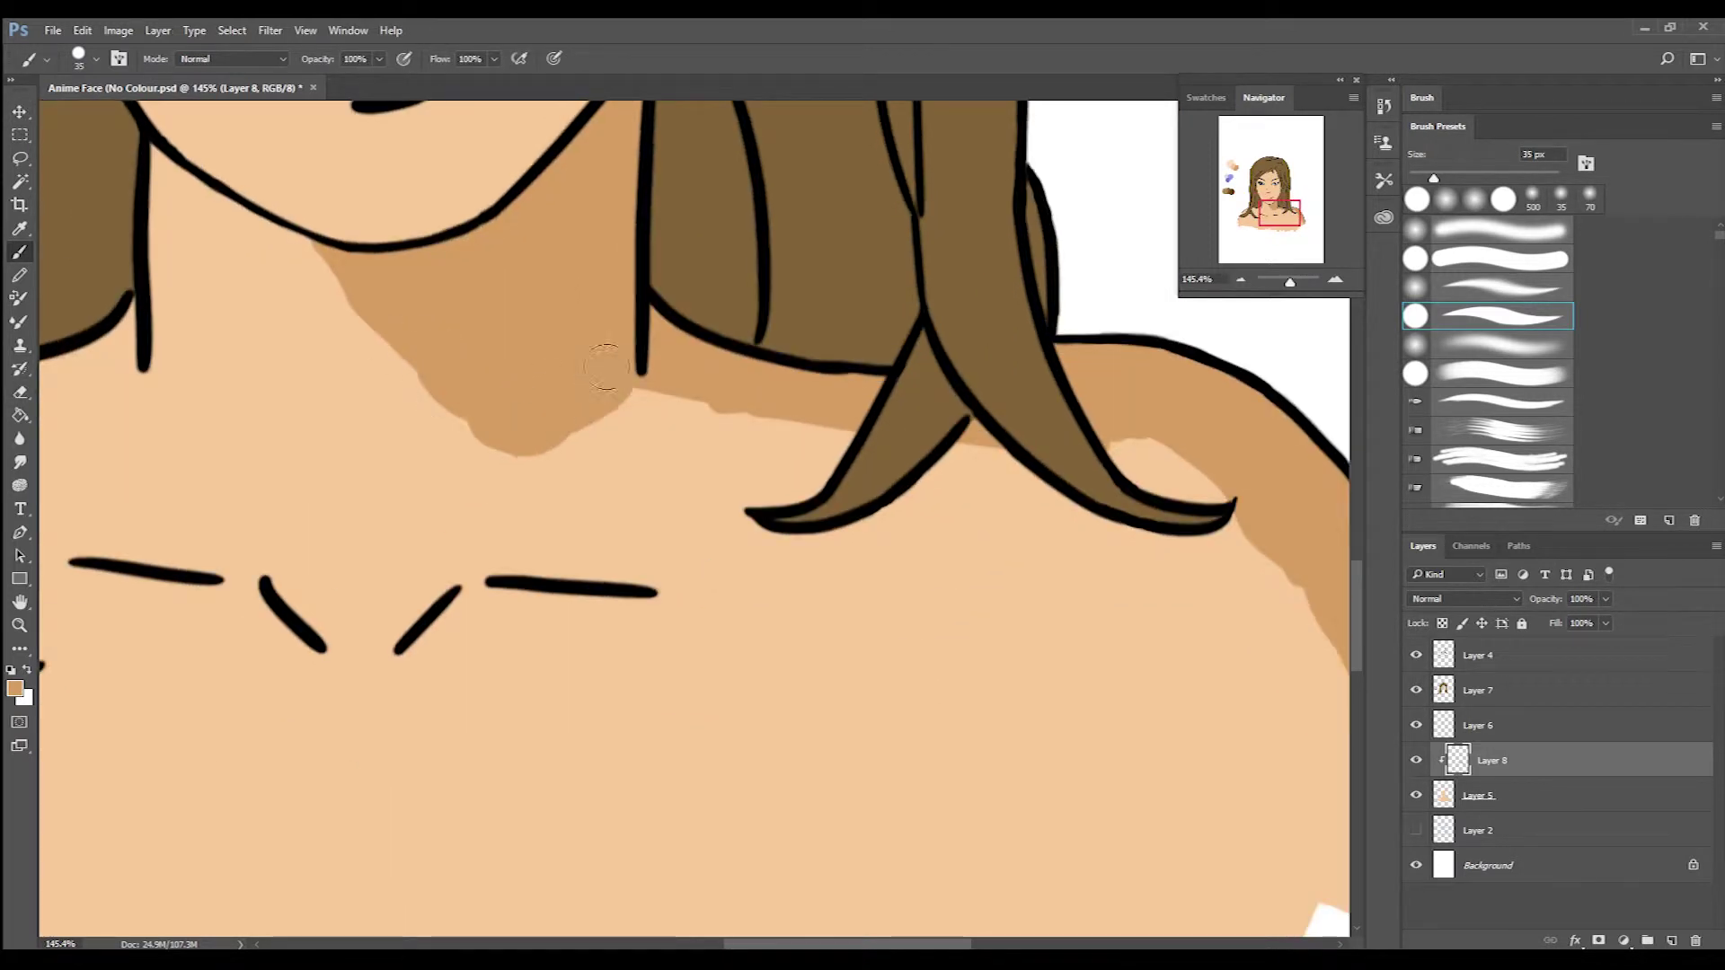
left_click_drag(835, 348, 537, 300)
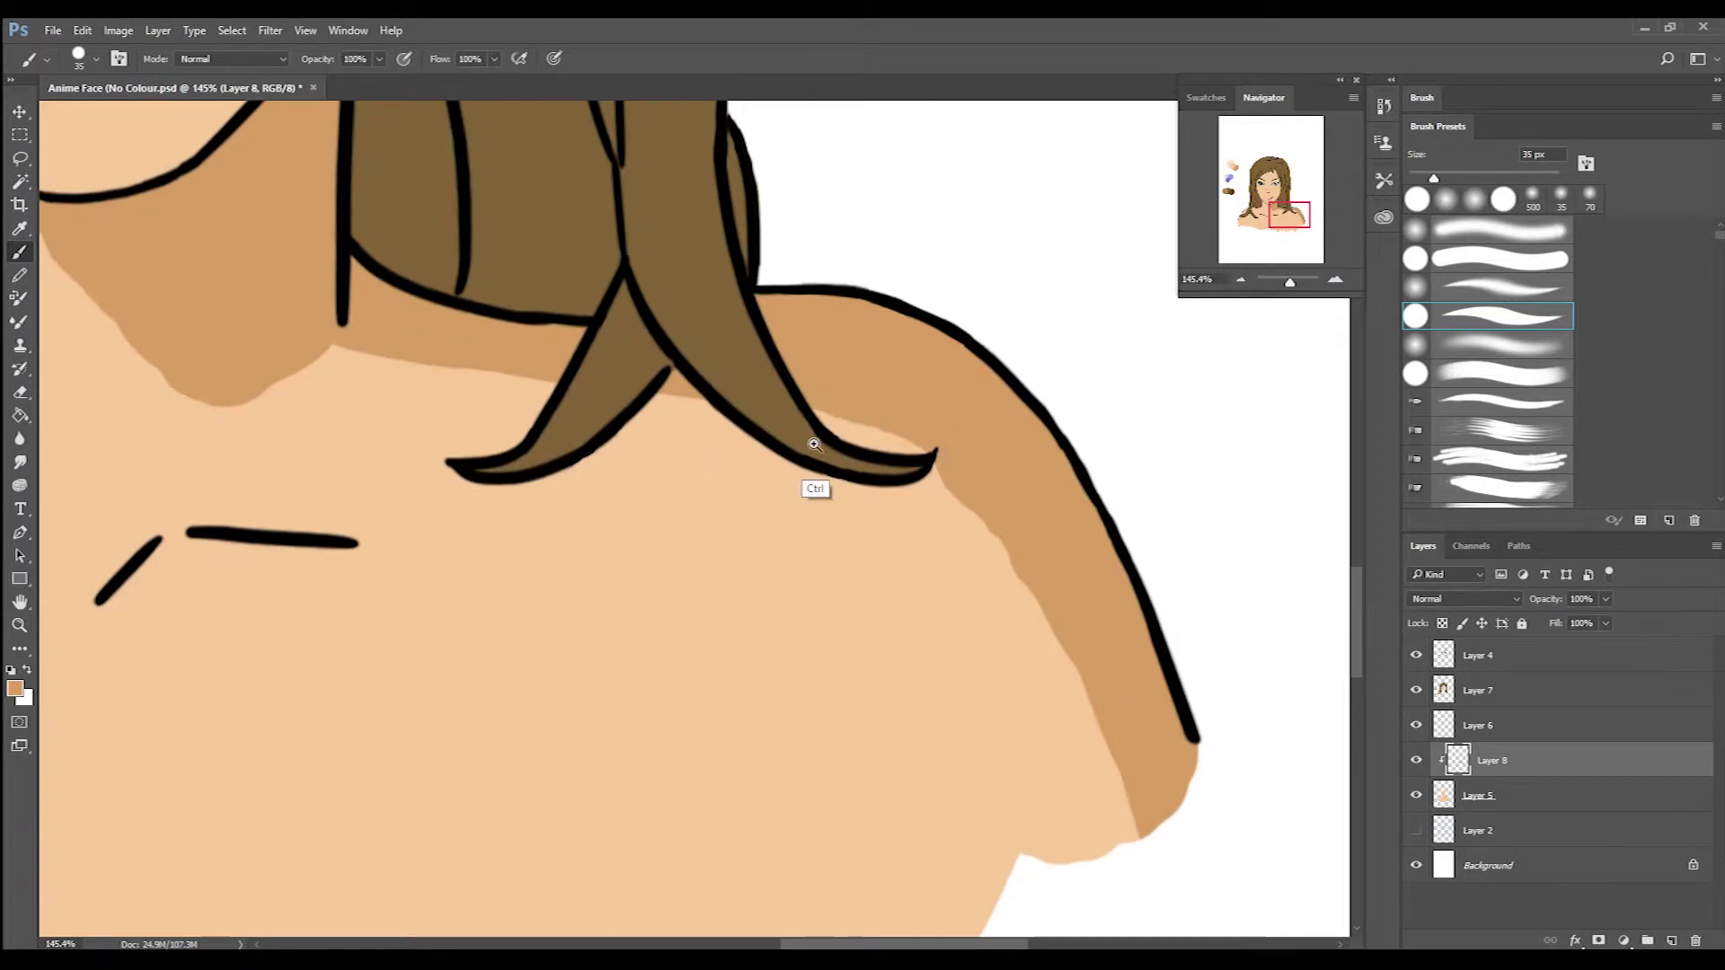
Paint short darker skin shadows beside and beneath the collarbone lines.
left_click_drag(814, 444, 970, 536)
left_click_drag(817, 530, 1033, 485)
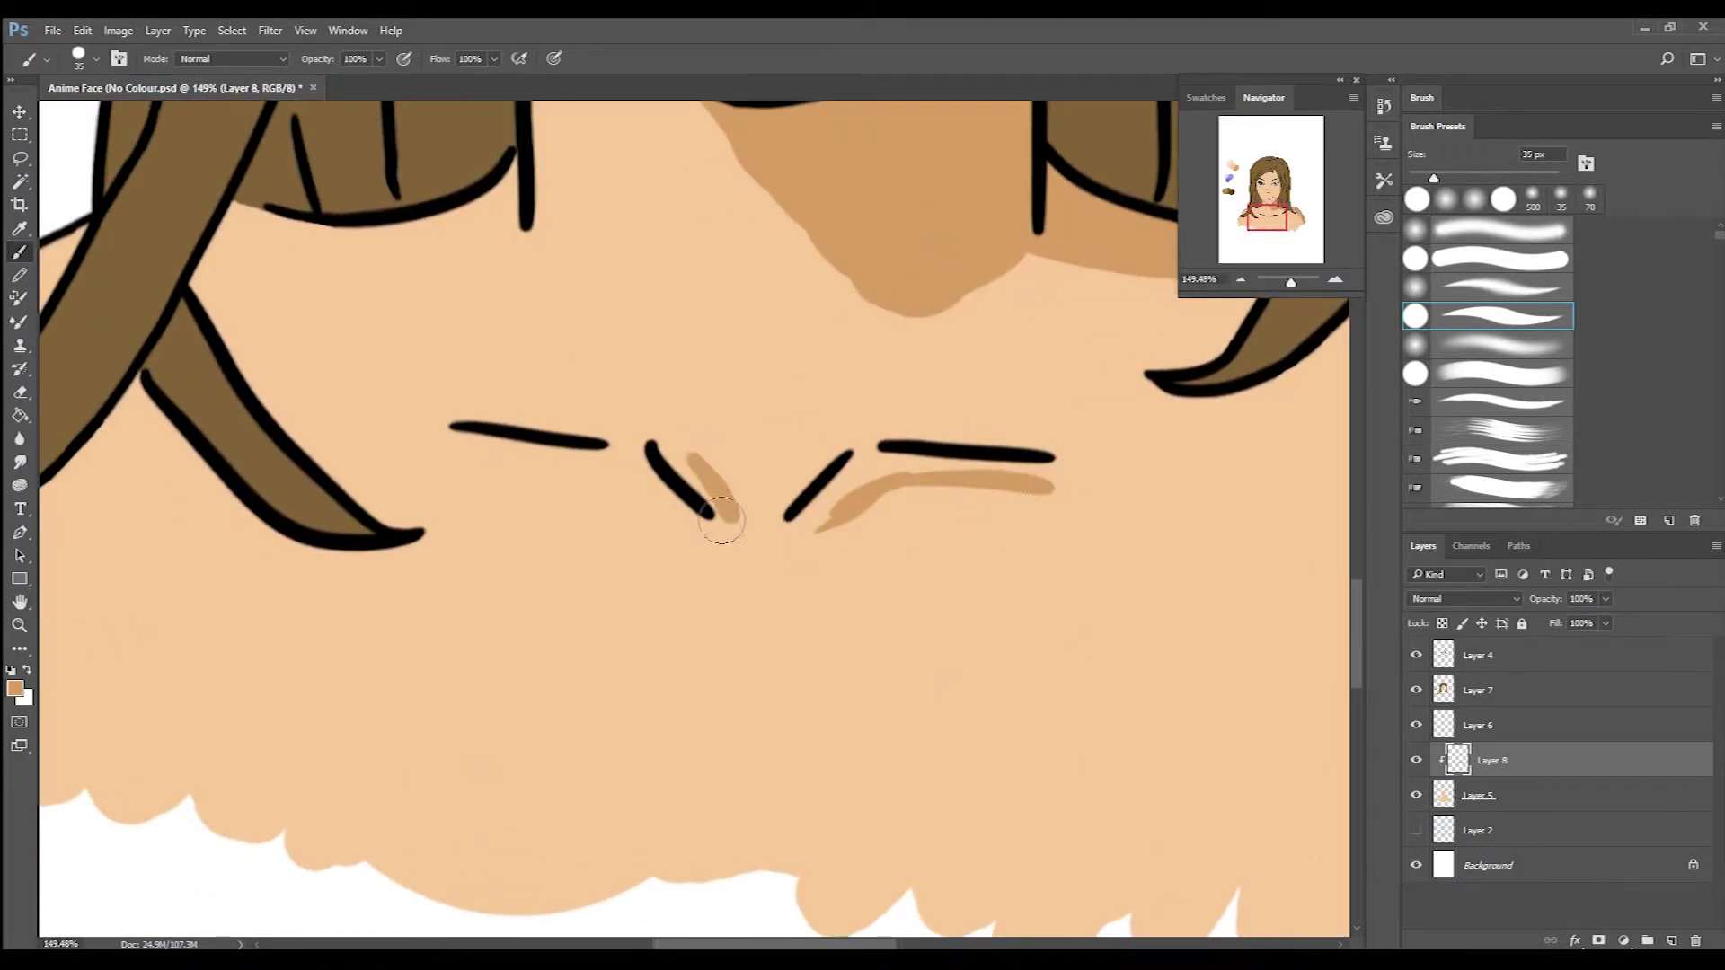
left_click_drag(538, 475, 605, 485)
left_click_drag(897, 482, 774, 561)
Paint darker skin shadows beneath the left-hand hair and along the strands lying over the left shoulder and chest.
scroll(673, 389, "down", 5)
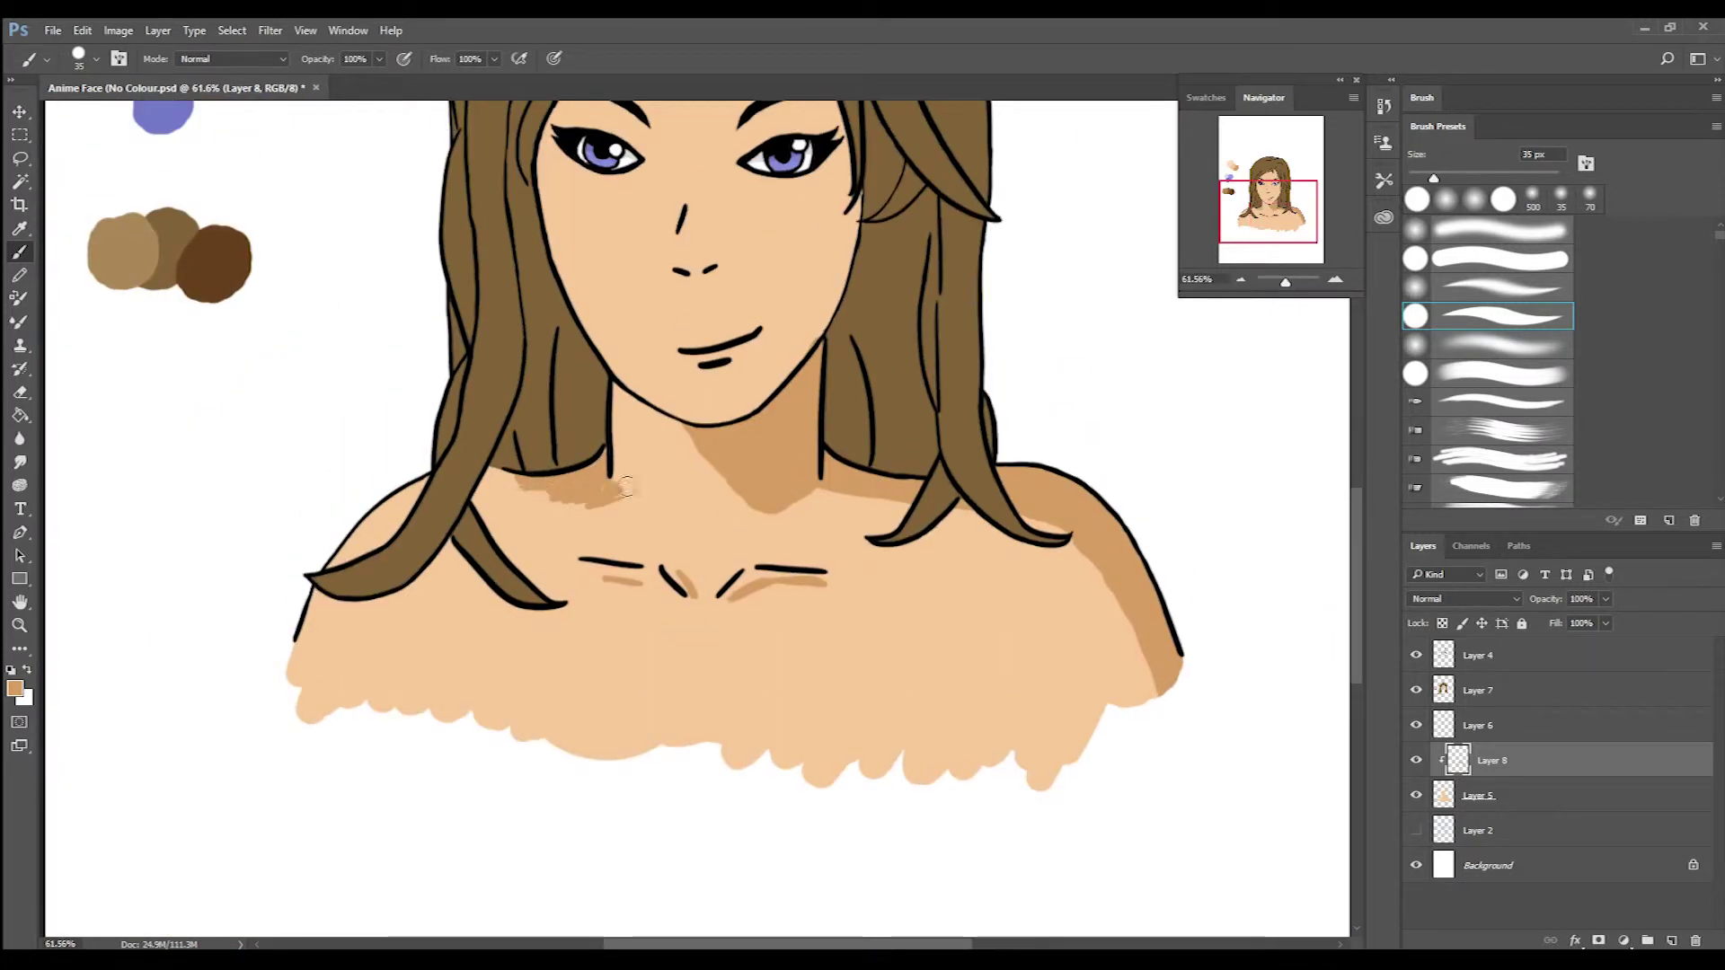
scroll(550, 610, "up", 5)
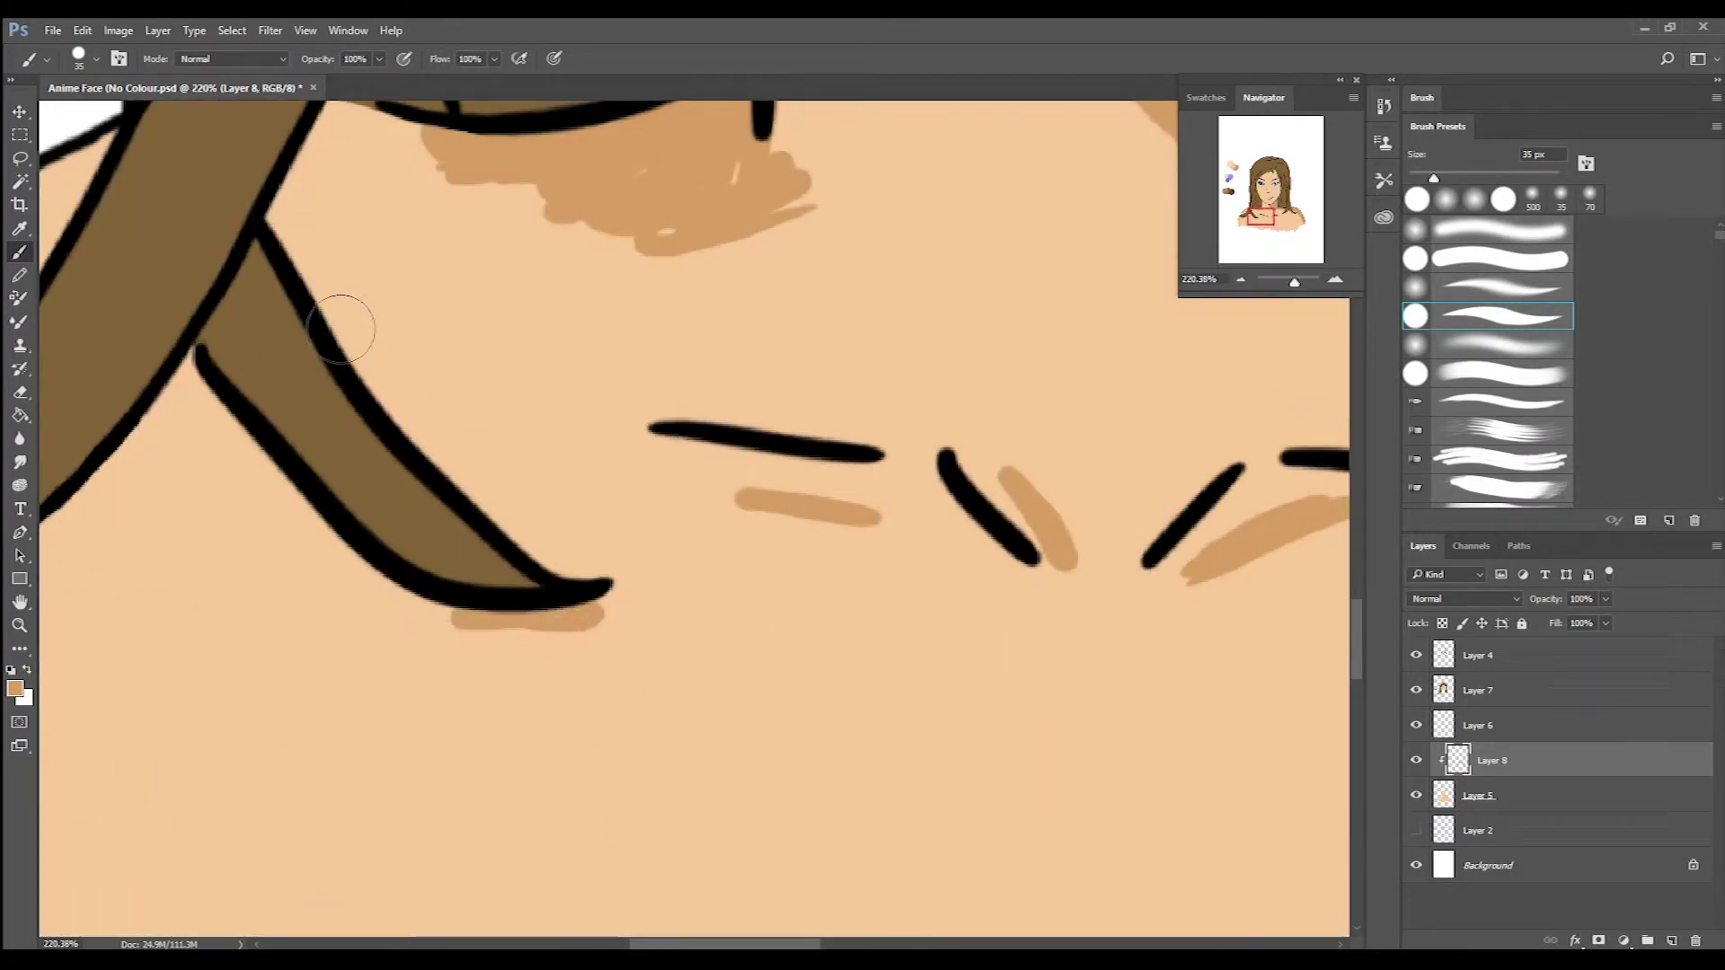
left_click_drag(277, 229, 575, 580)
left_click_drag(281, 478, 661, 632)
left_click_drag(232, 239, 412, 81)
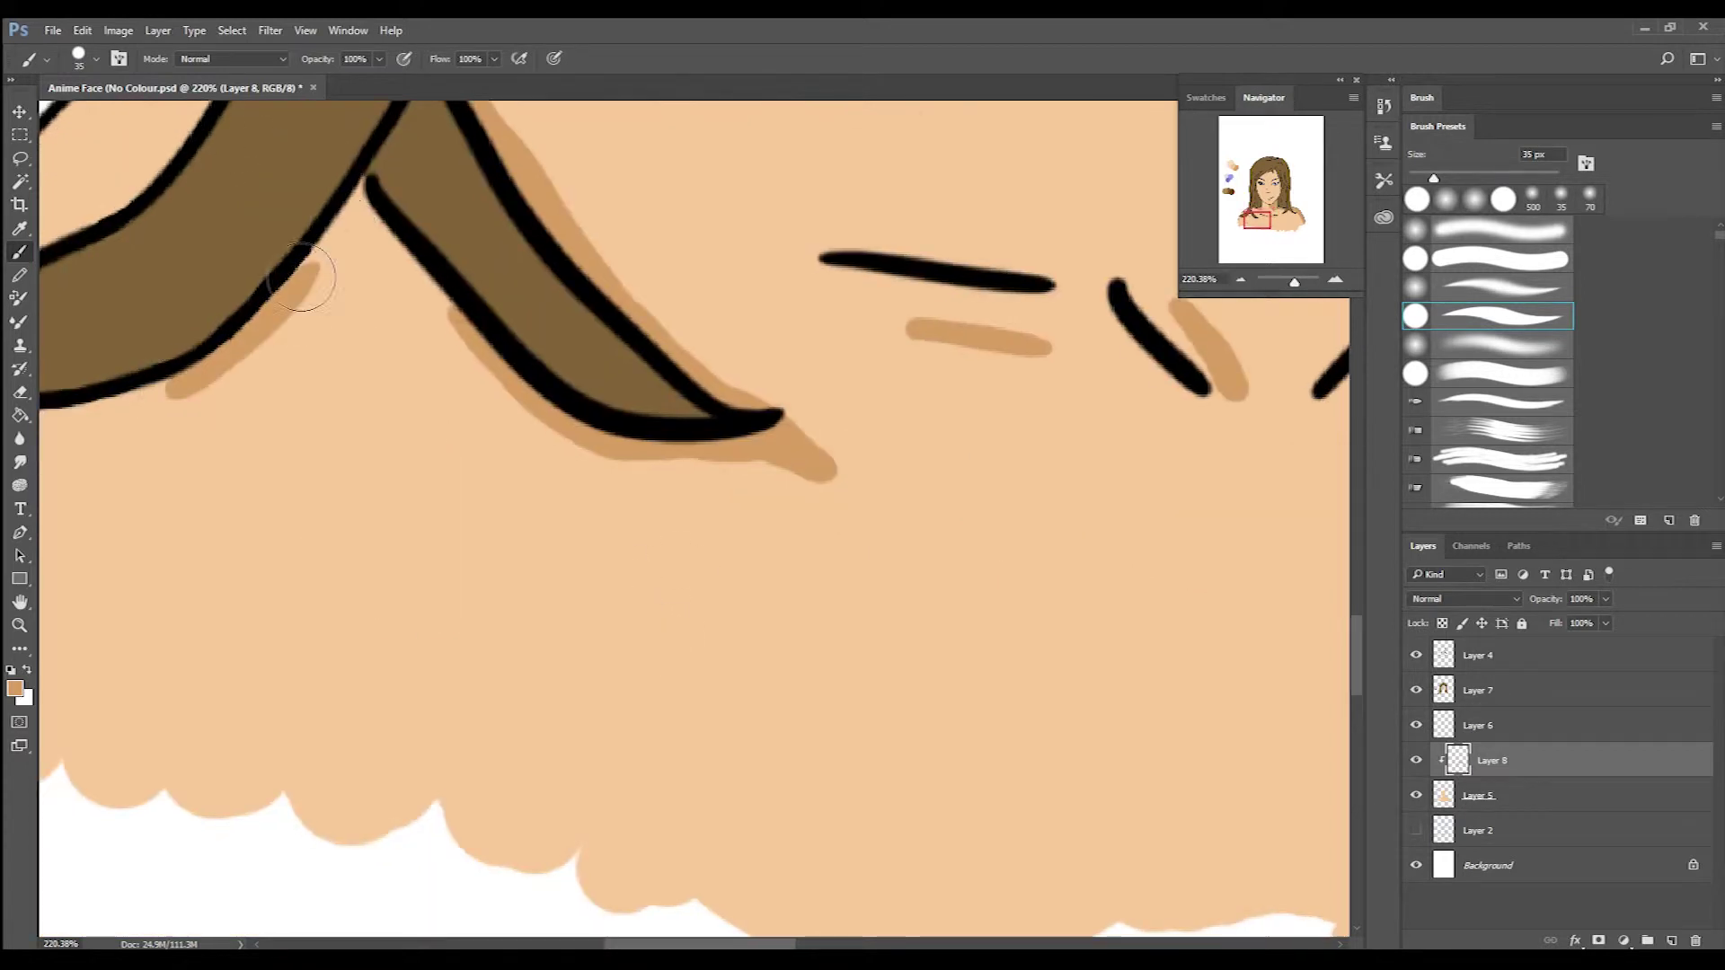
left_click_drag(409, 359, 732, 279)
left_click_drag(429, 326, 524, 386)
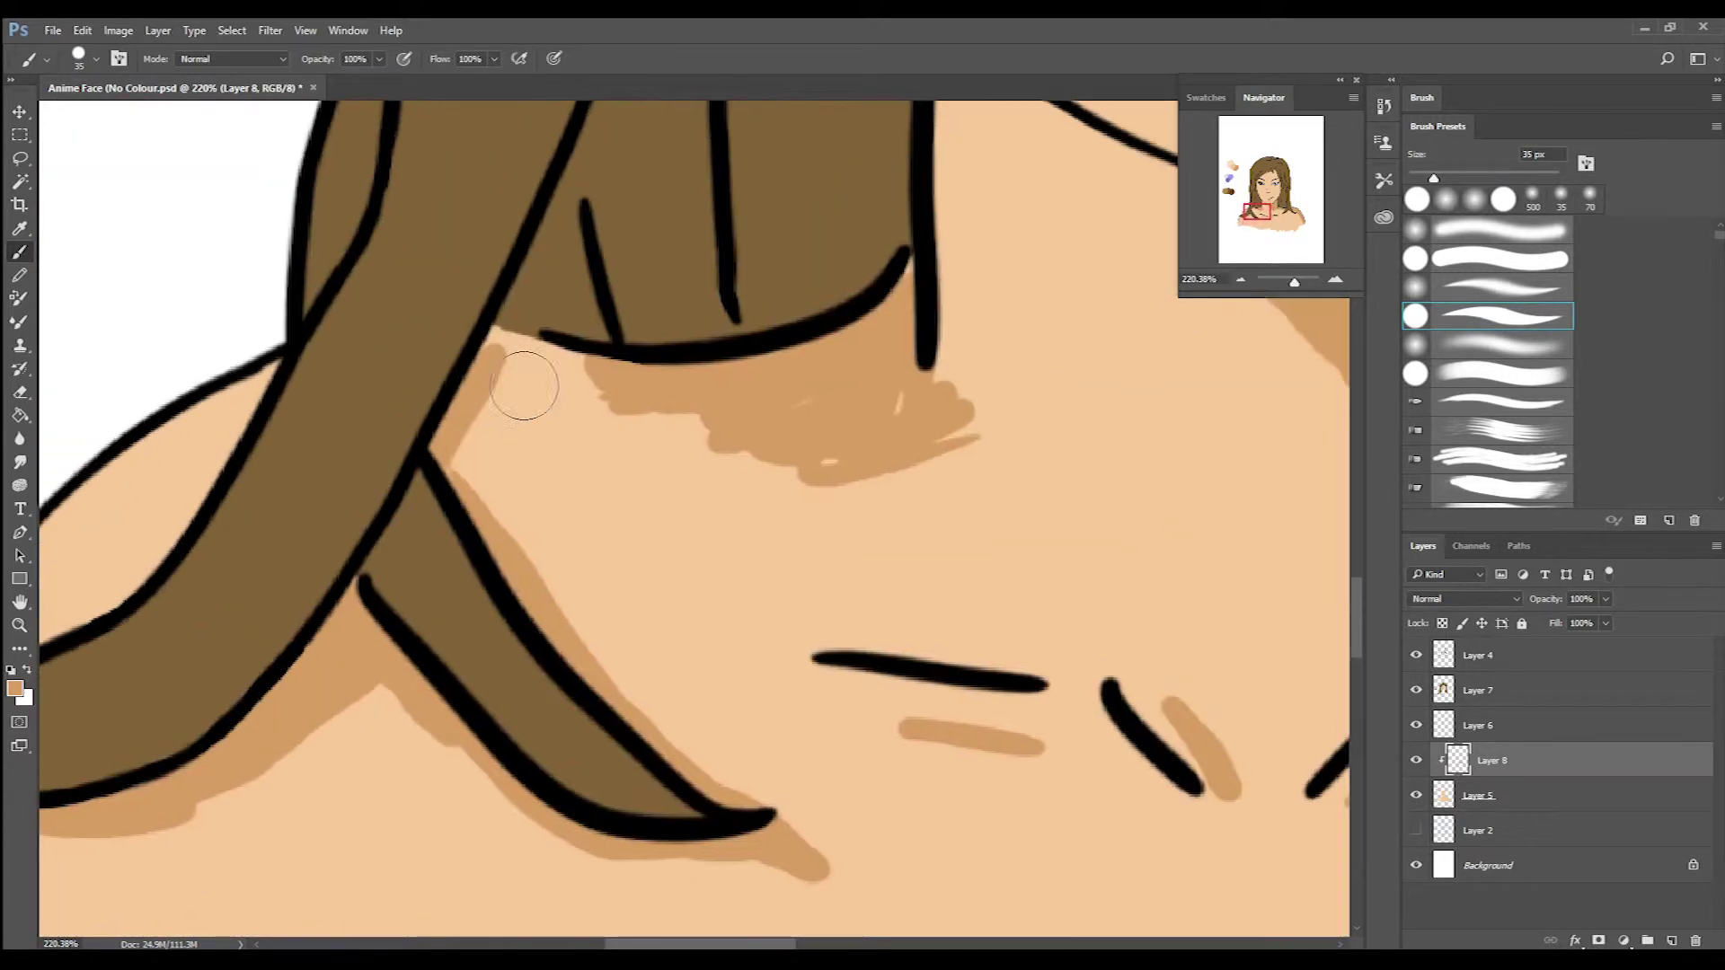
scroll(575, 364, "down", 5)
scroll(655, 452, "up", 1)
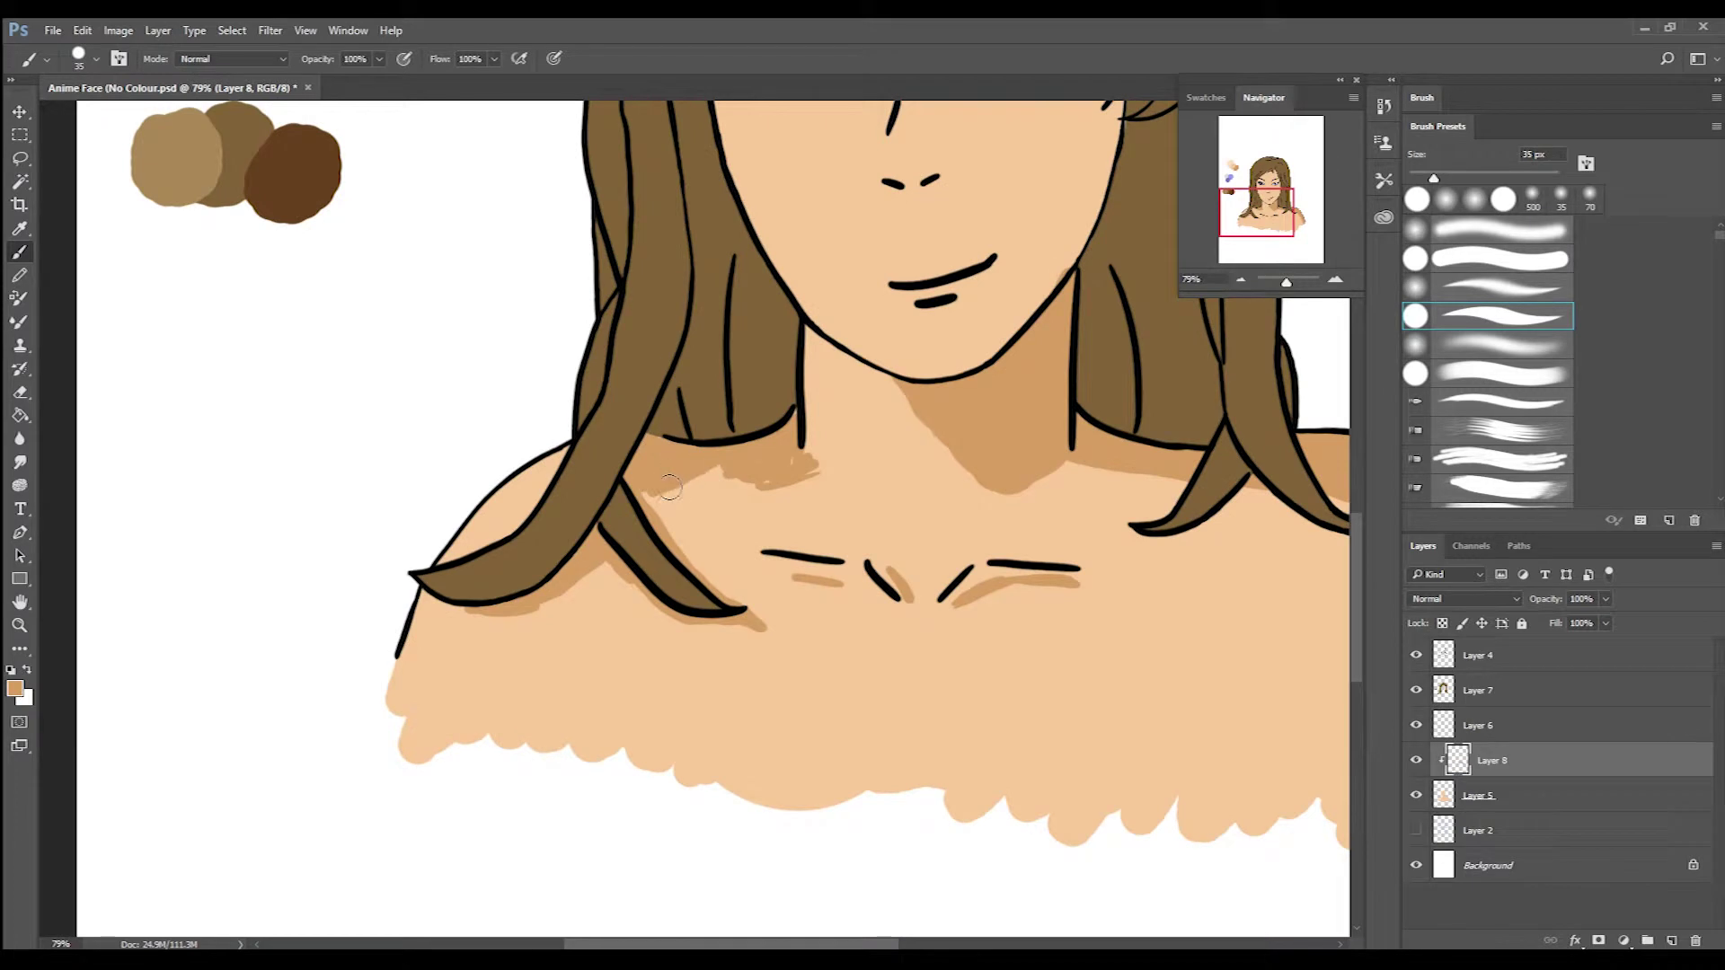
Shade the right side of the face with the darker skin tone, from the chin along the jawline to the cheek.
scroll(669, 488, "up", 1)
scroll(974, 281, "up", 3)
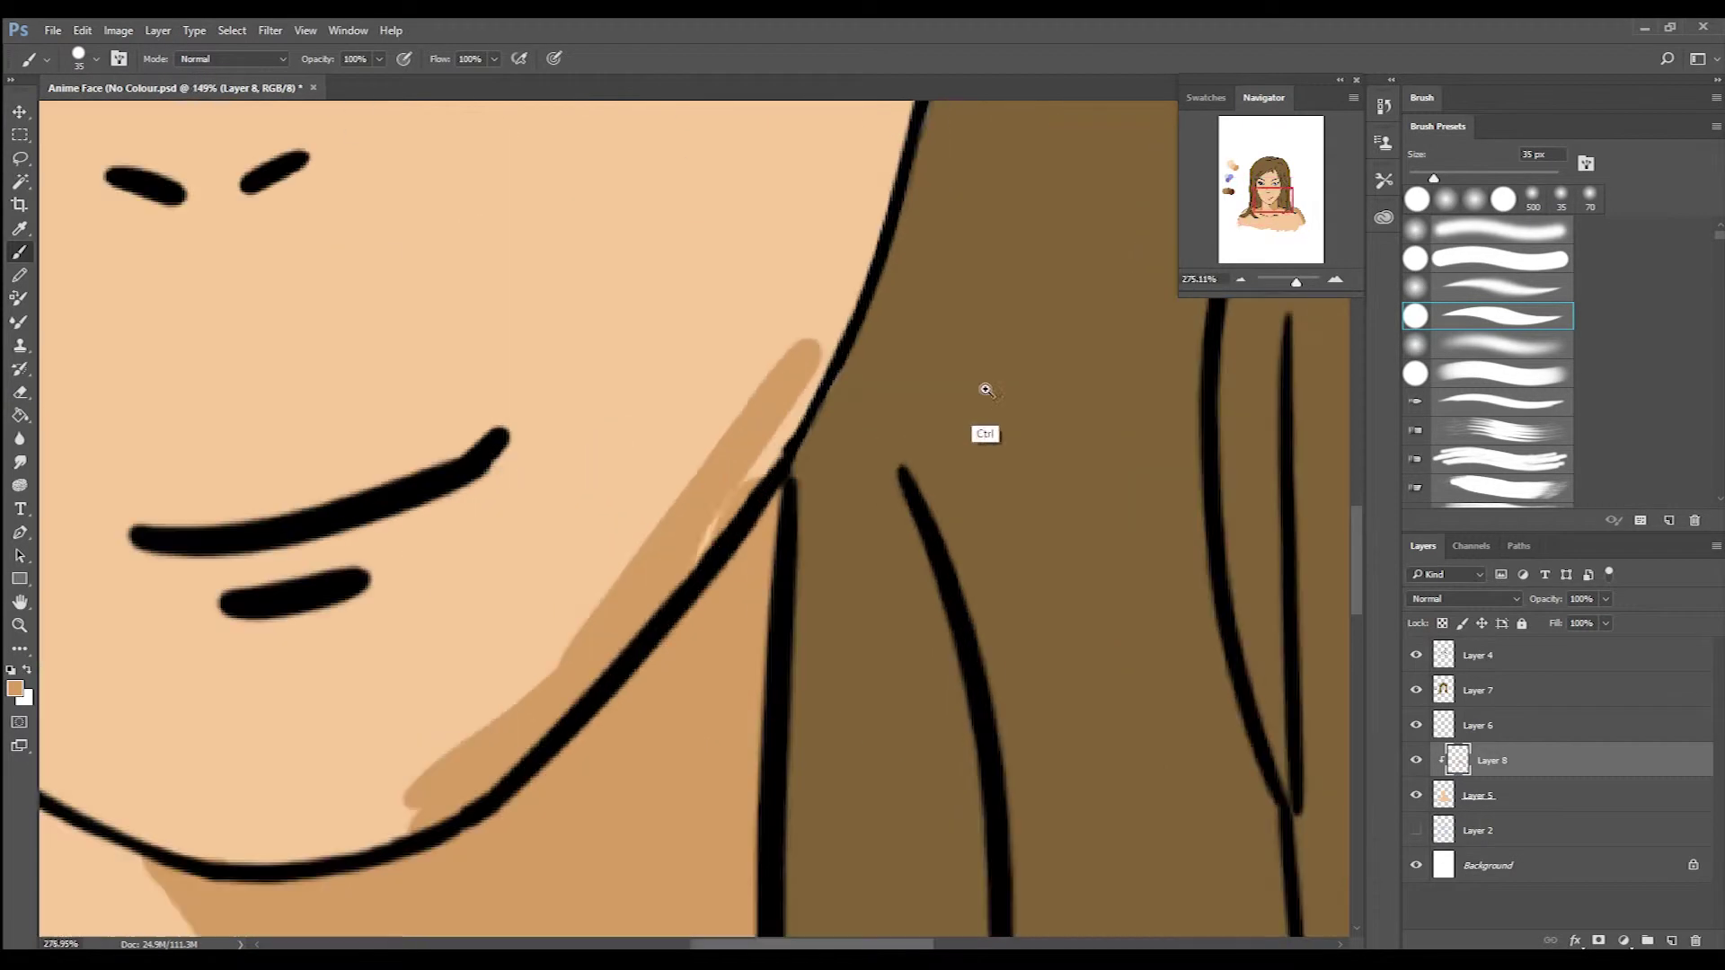
scroll(758, 482, "up", 4)
scroll(720, 714, "up", 1)
left_click_drag(720, 714, 1114, 36)
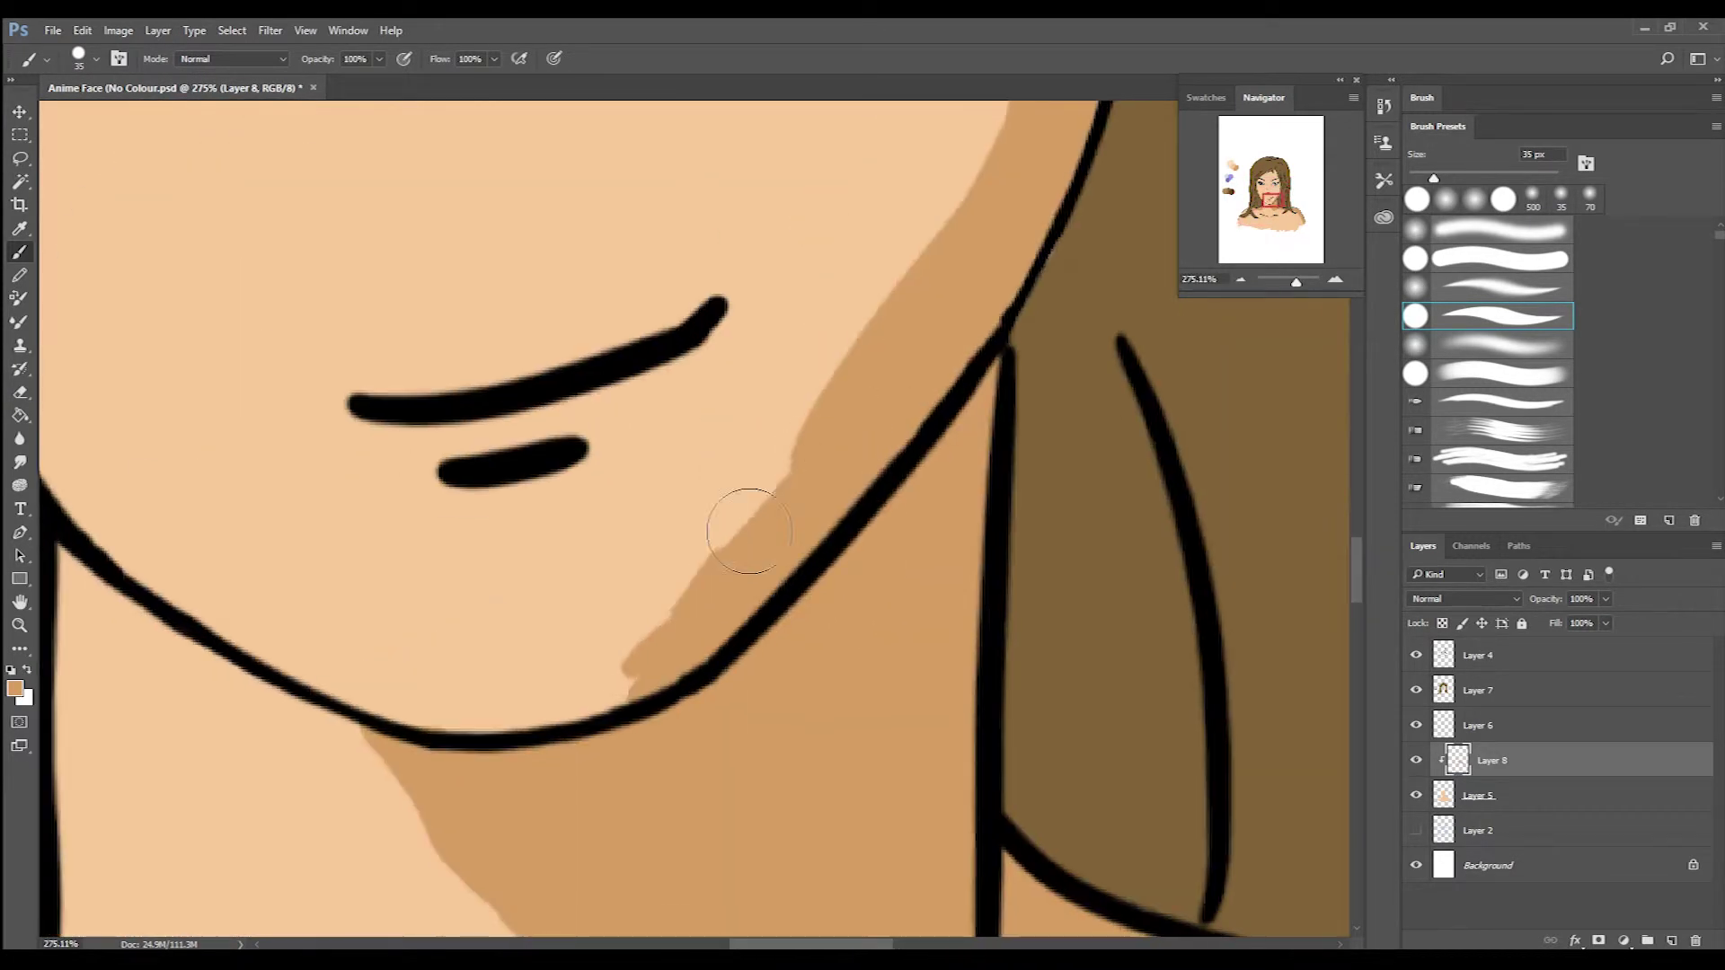
Paint small skin shadows beneath the mouth line and lower lip, undoing the stroke above the mouth.
left_click_drag(472, 508, 589, 481)
mouse_move(629, 346)
left_mouse_down()
mouse_move(750, 310)
mouse_move(418, 377)
left_mouse_up()
key("ctrl+z")
scroll(764, 272, "down", 4)
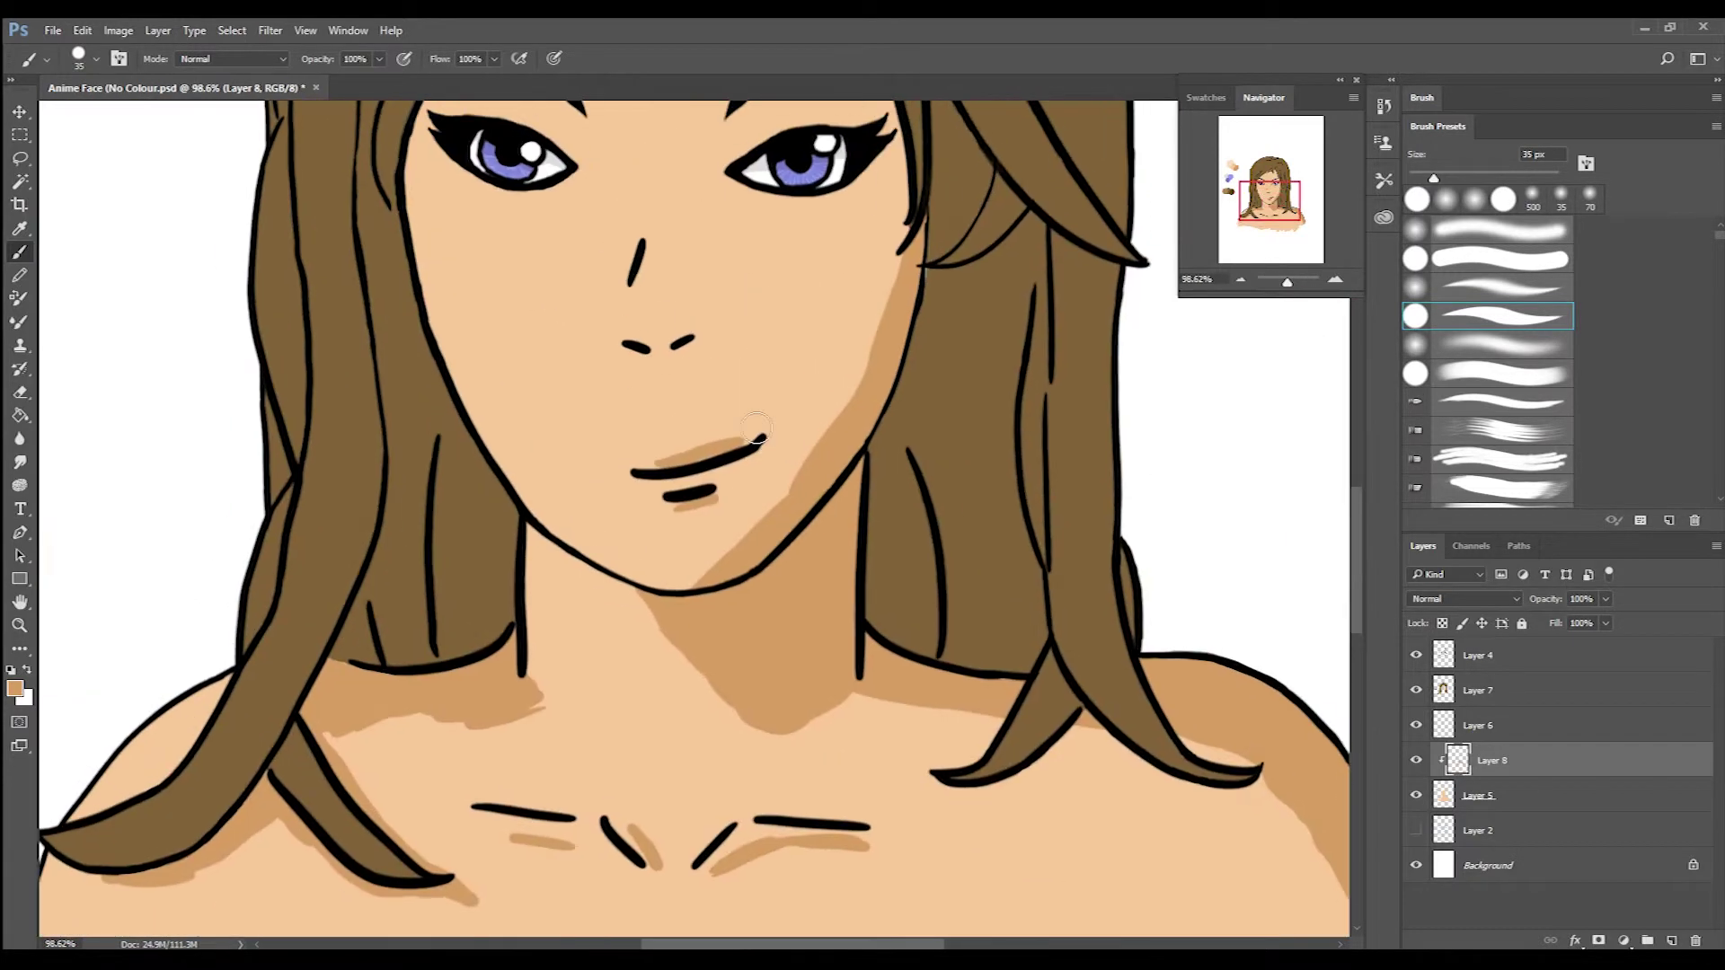
key("ctrl+z")
scroll(768, 395, "up", 3)
scroll(890, 382, "down", 4)
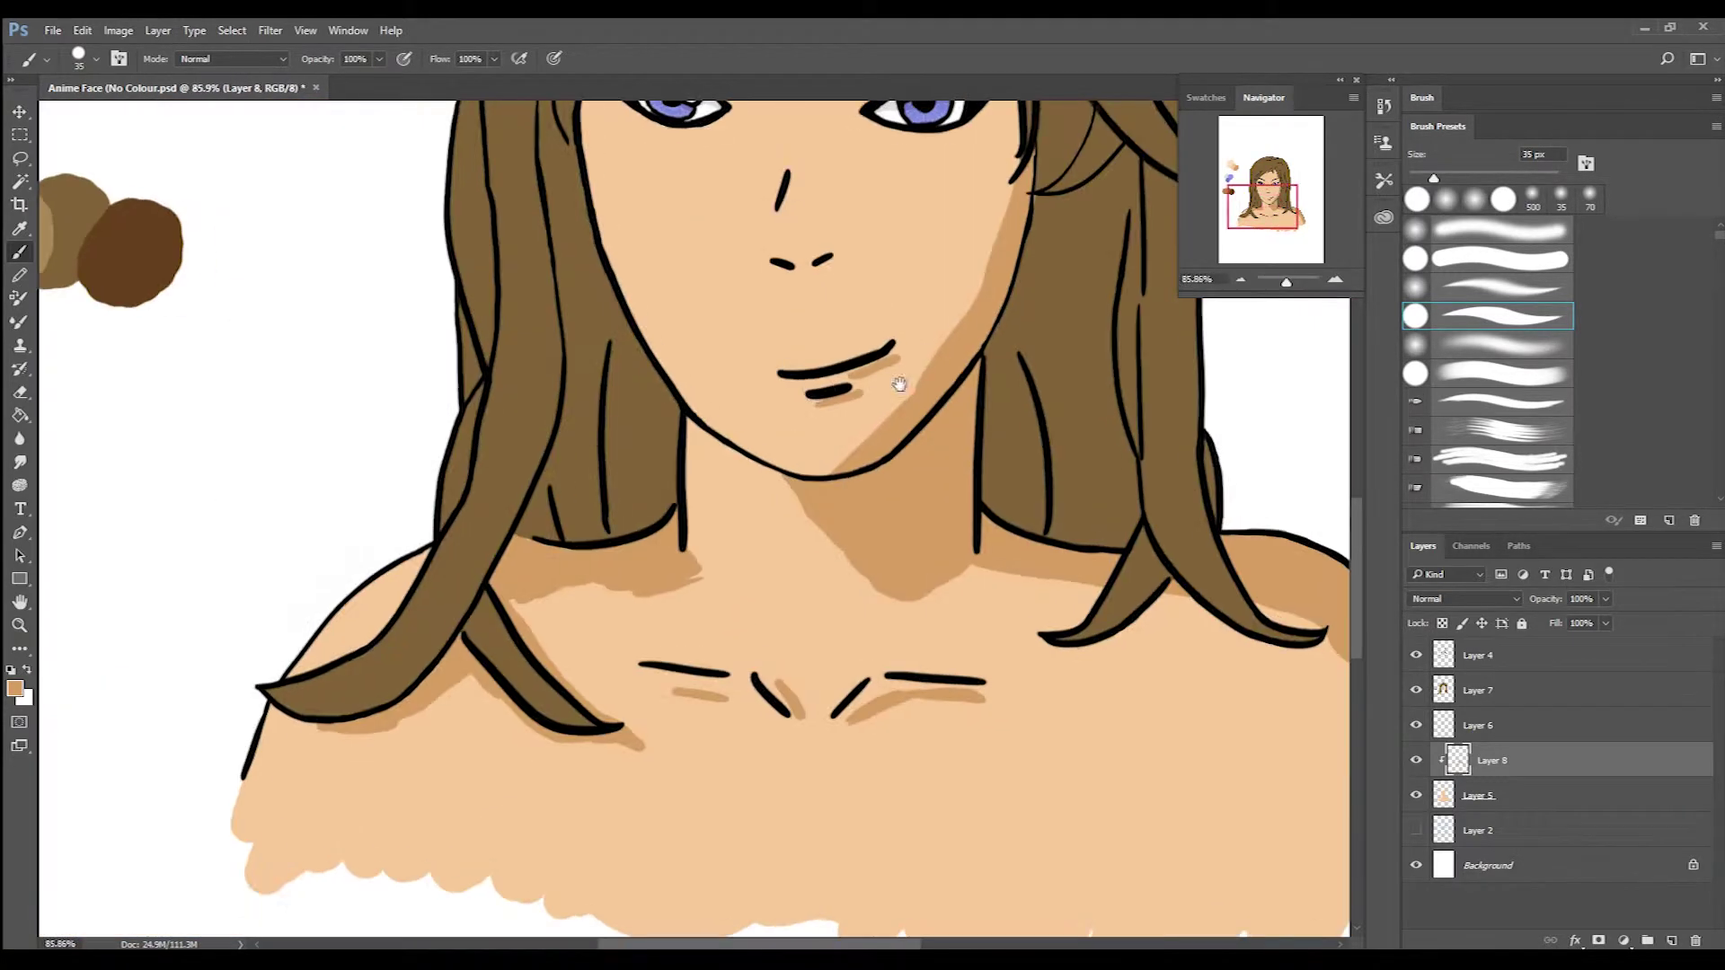
Shade the forehead along the hairline and the eyelid areas between the brows and eyes.
key("e")
key("b")
left_click_drag(942, 357, 914, 431)
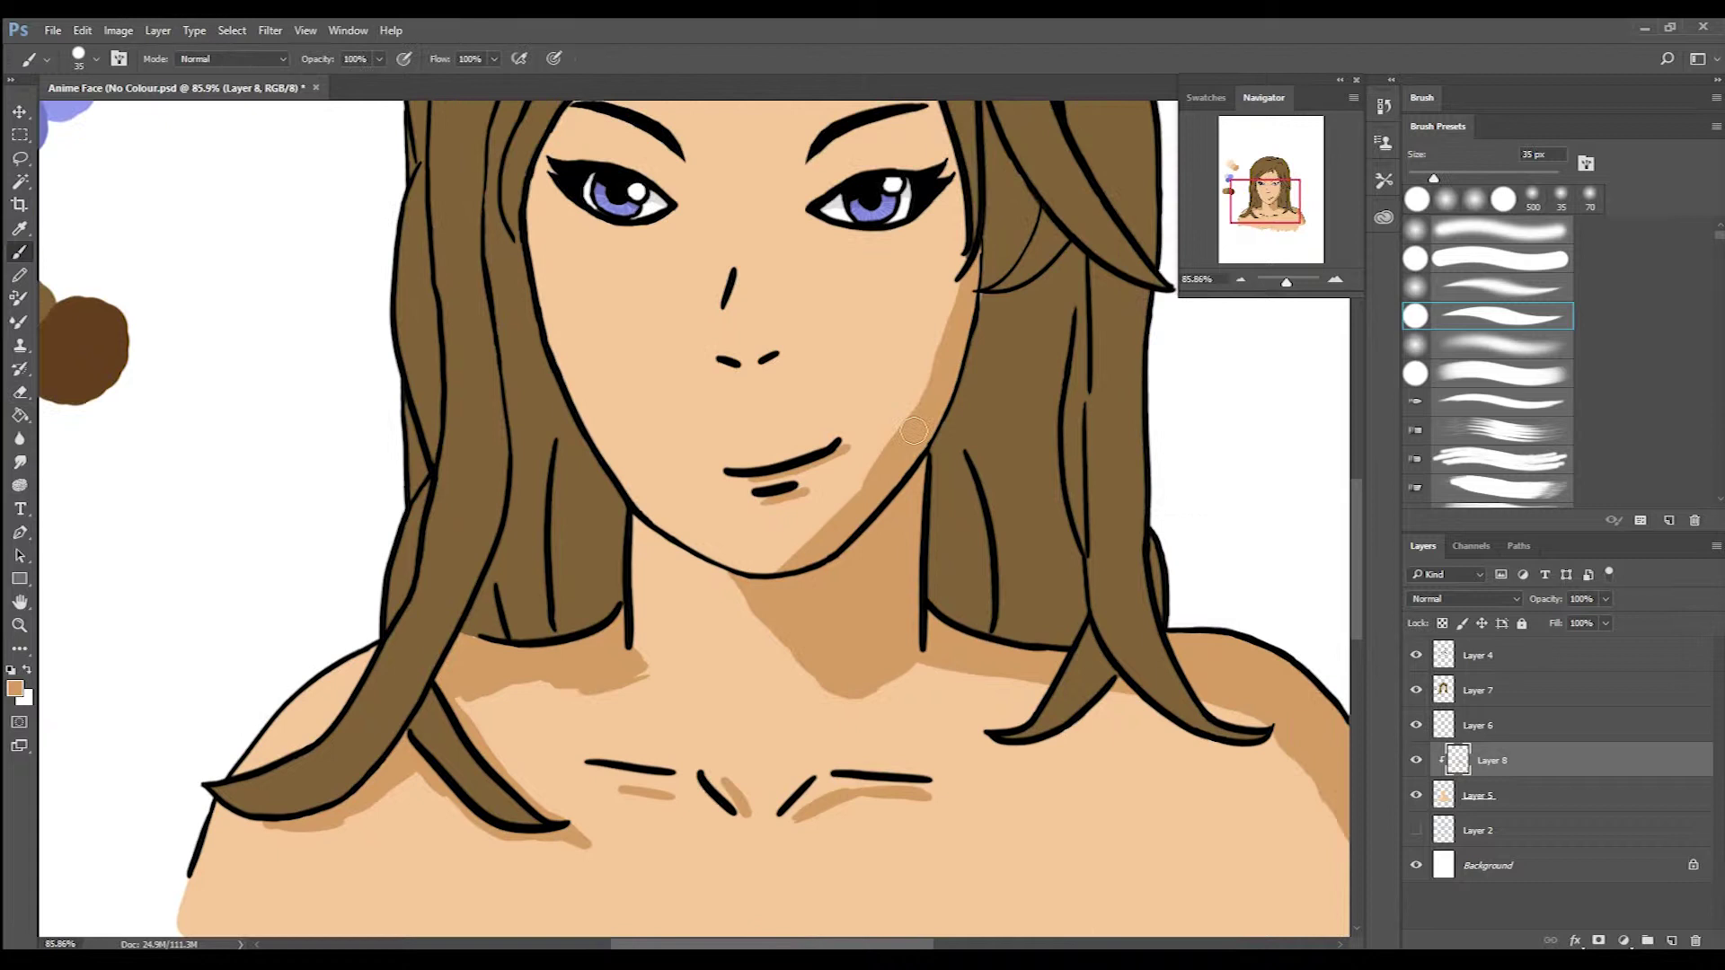
scroll(941, 325, "down", 2)
left_click_drag(935, 187, 975, 261)
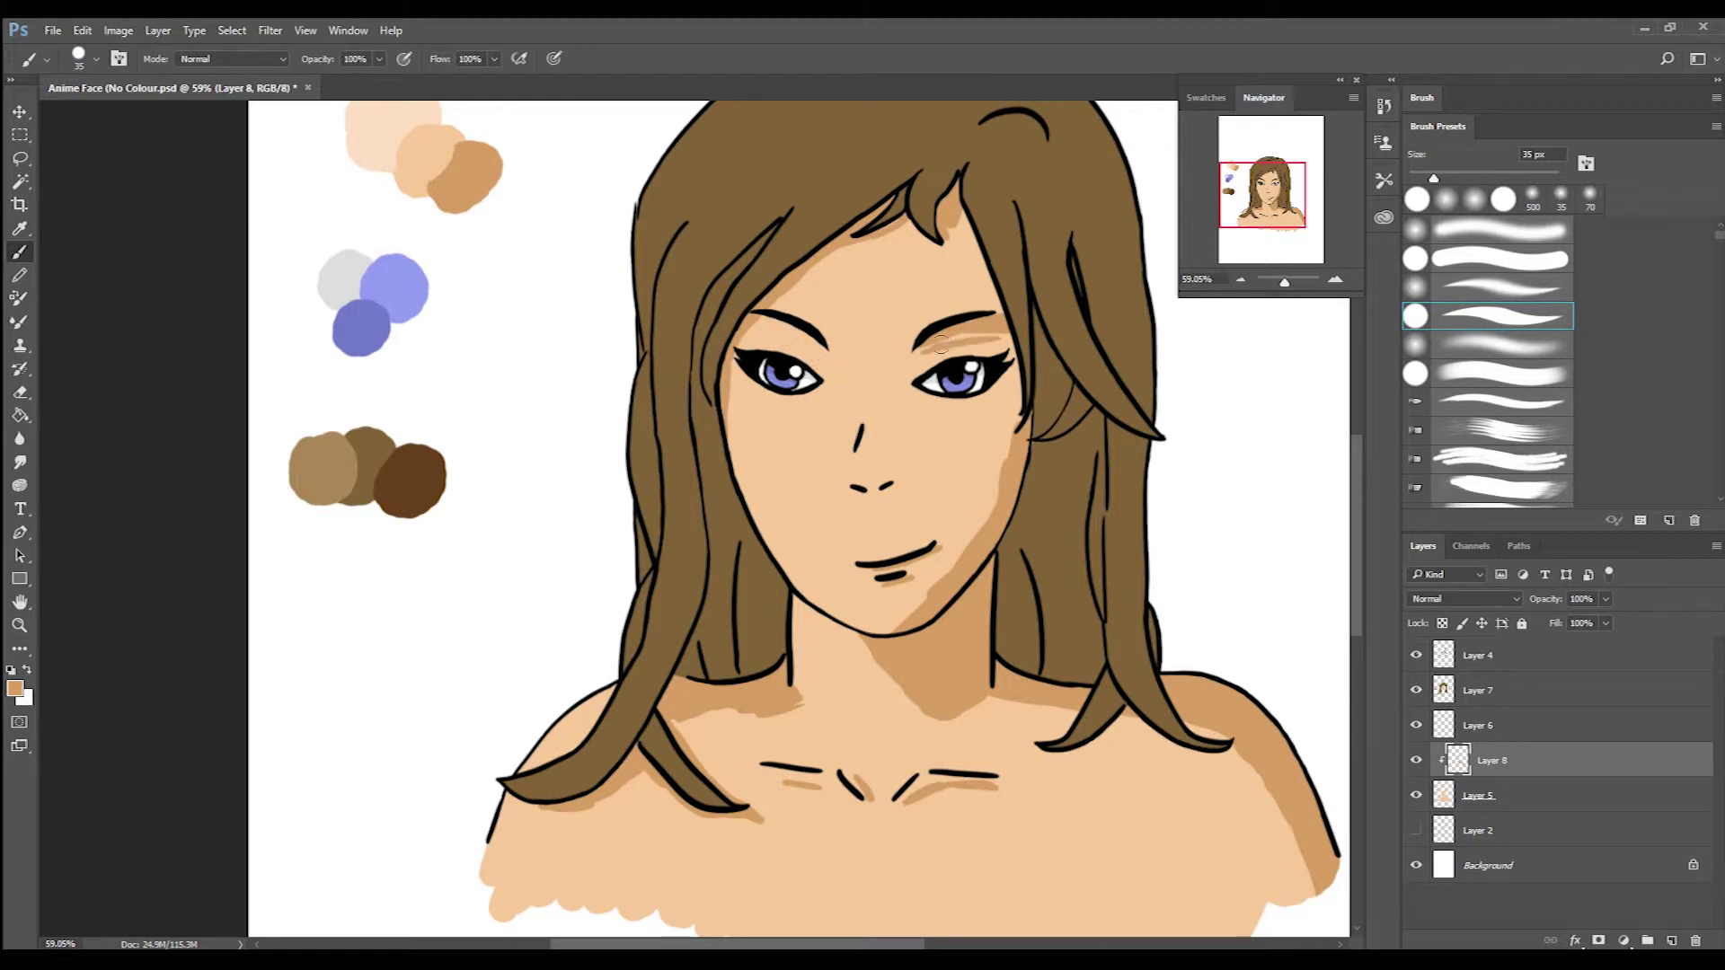
scroll(1003, 330, "up", 3)
left_click_drag(709, 429, 745, 454)
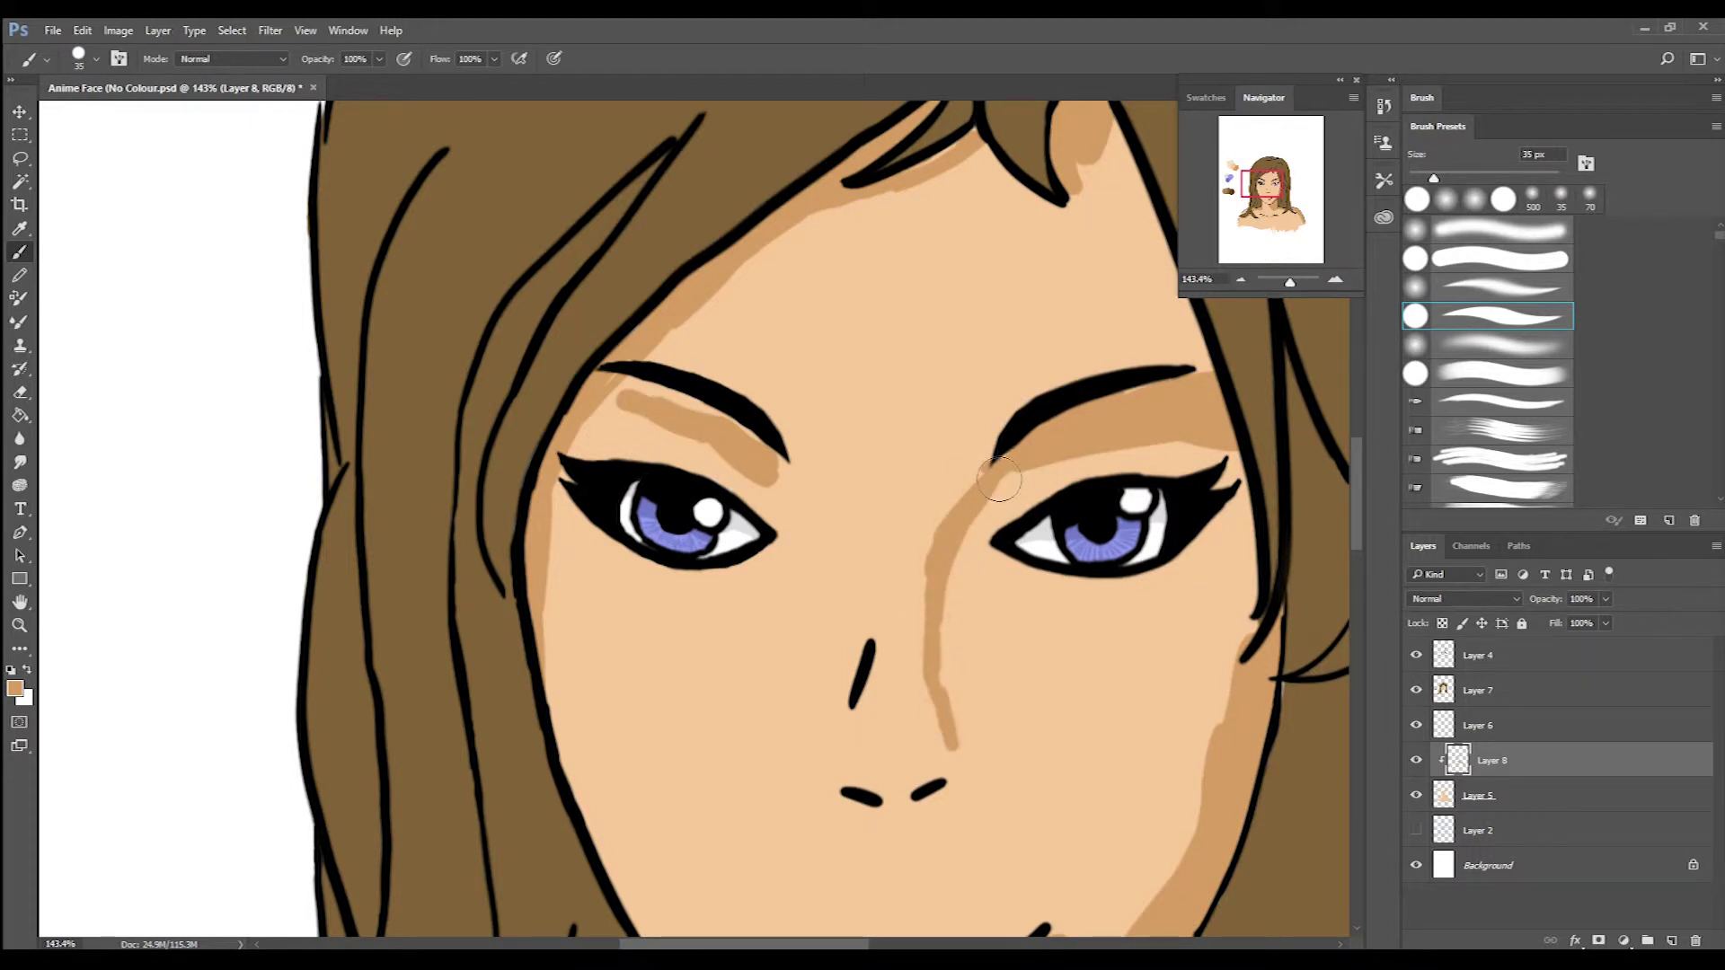
Shade the right side of the nose bridge and the area beneath the nostrils.
left_click_drag(879, 814, 903, 825)
left_click_drag(949, 763, 917, 801)
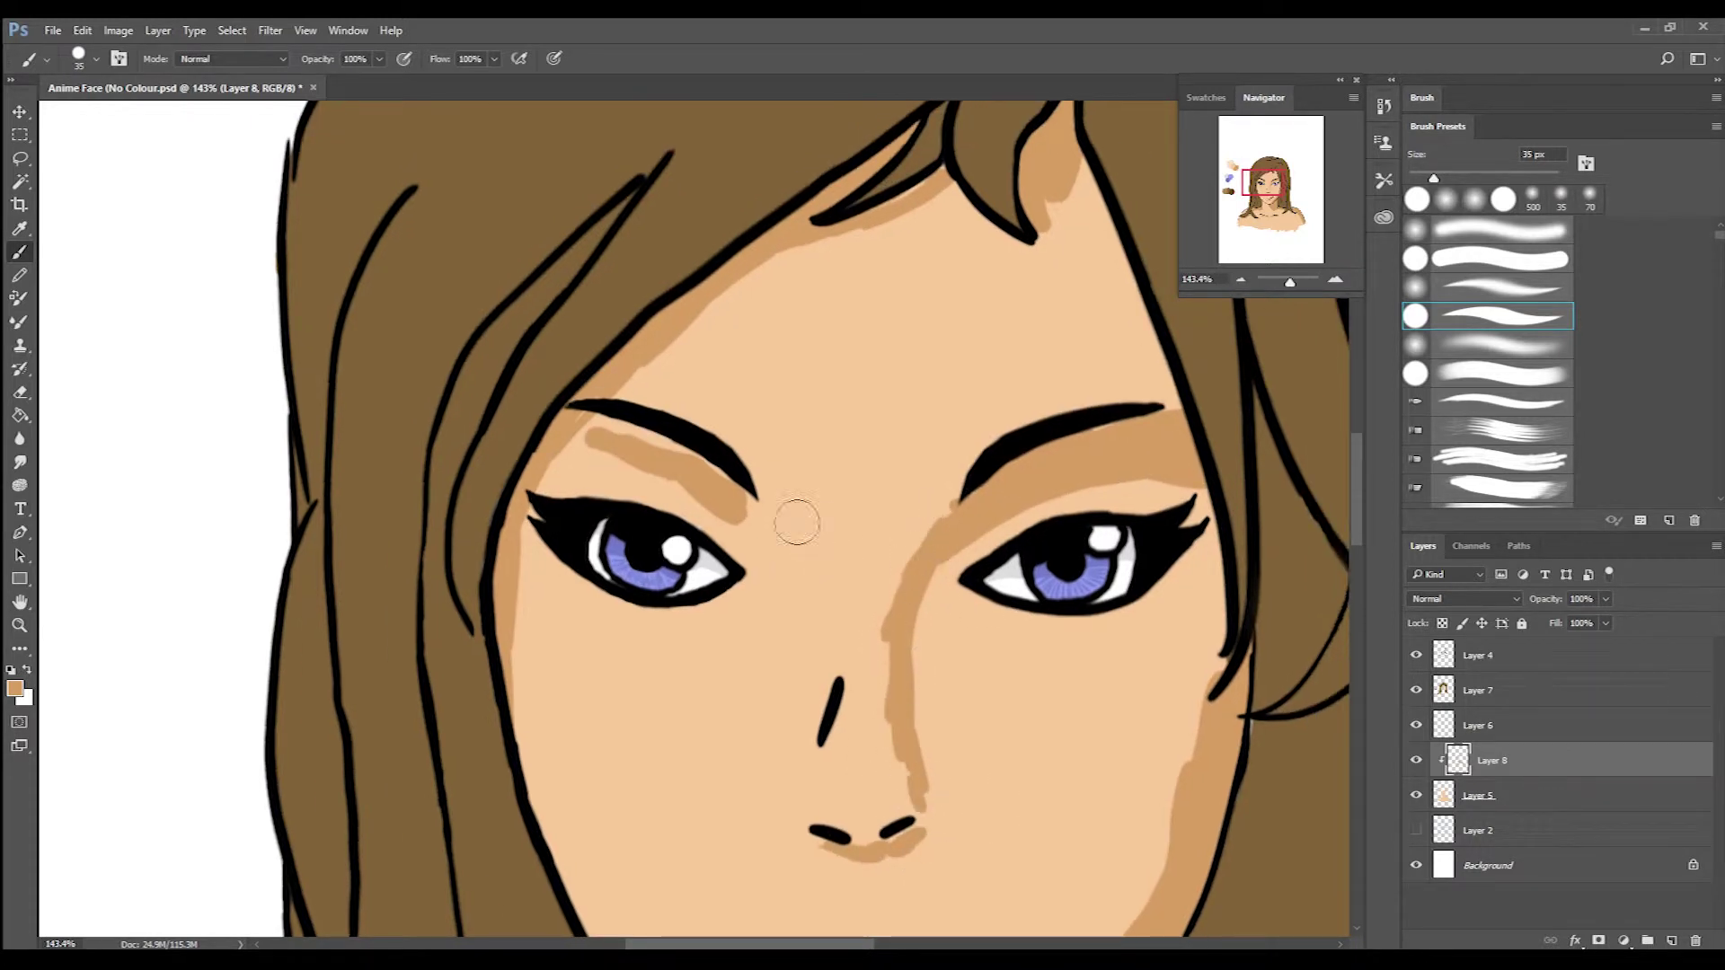
scroll(991, 612, "down", 5)
scroll(1071, 566, "up", 2)
scroll(999, 569, "down", 2)
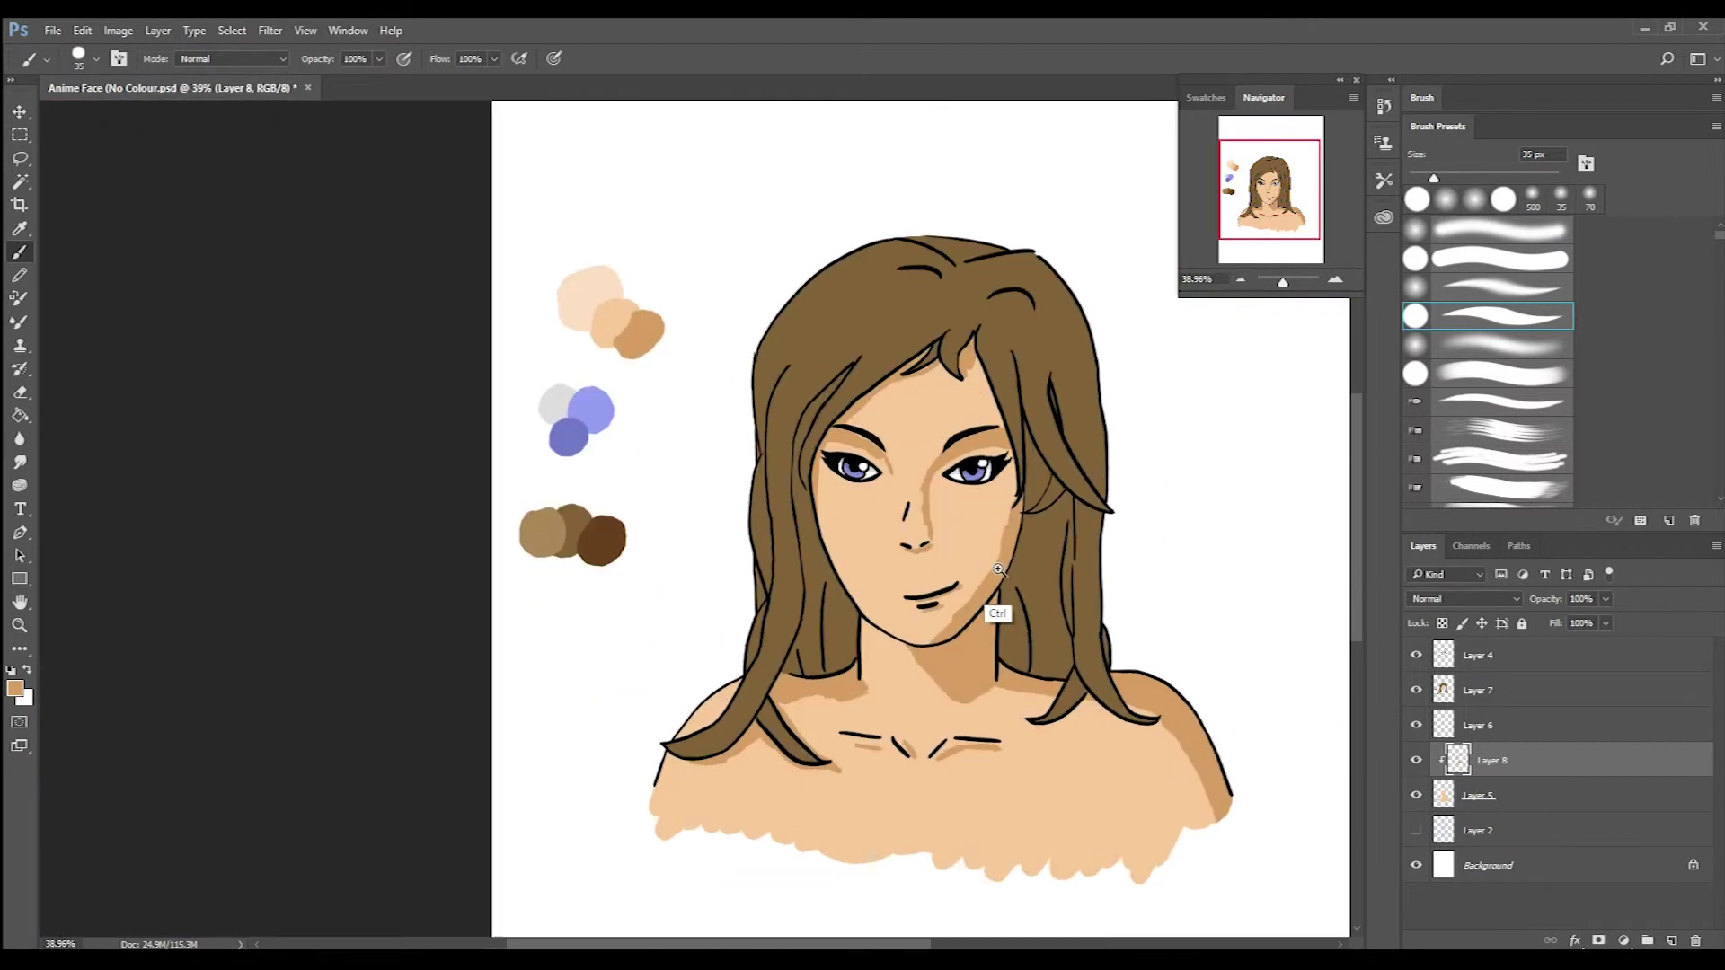
Paint highlights in the lightest skin tone along the nose, brows, left cheek and jaw, lips and left side of the neck.
scroll(998, 570, "up", 2)
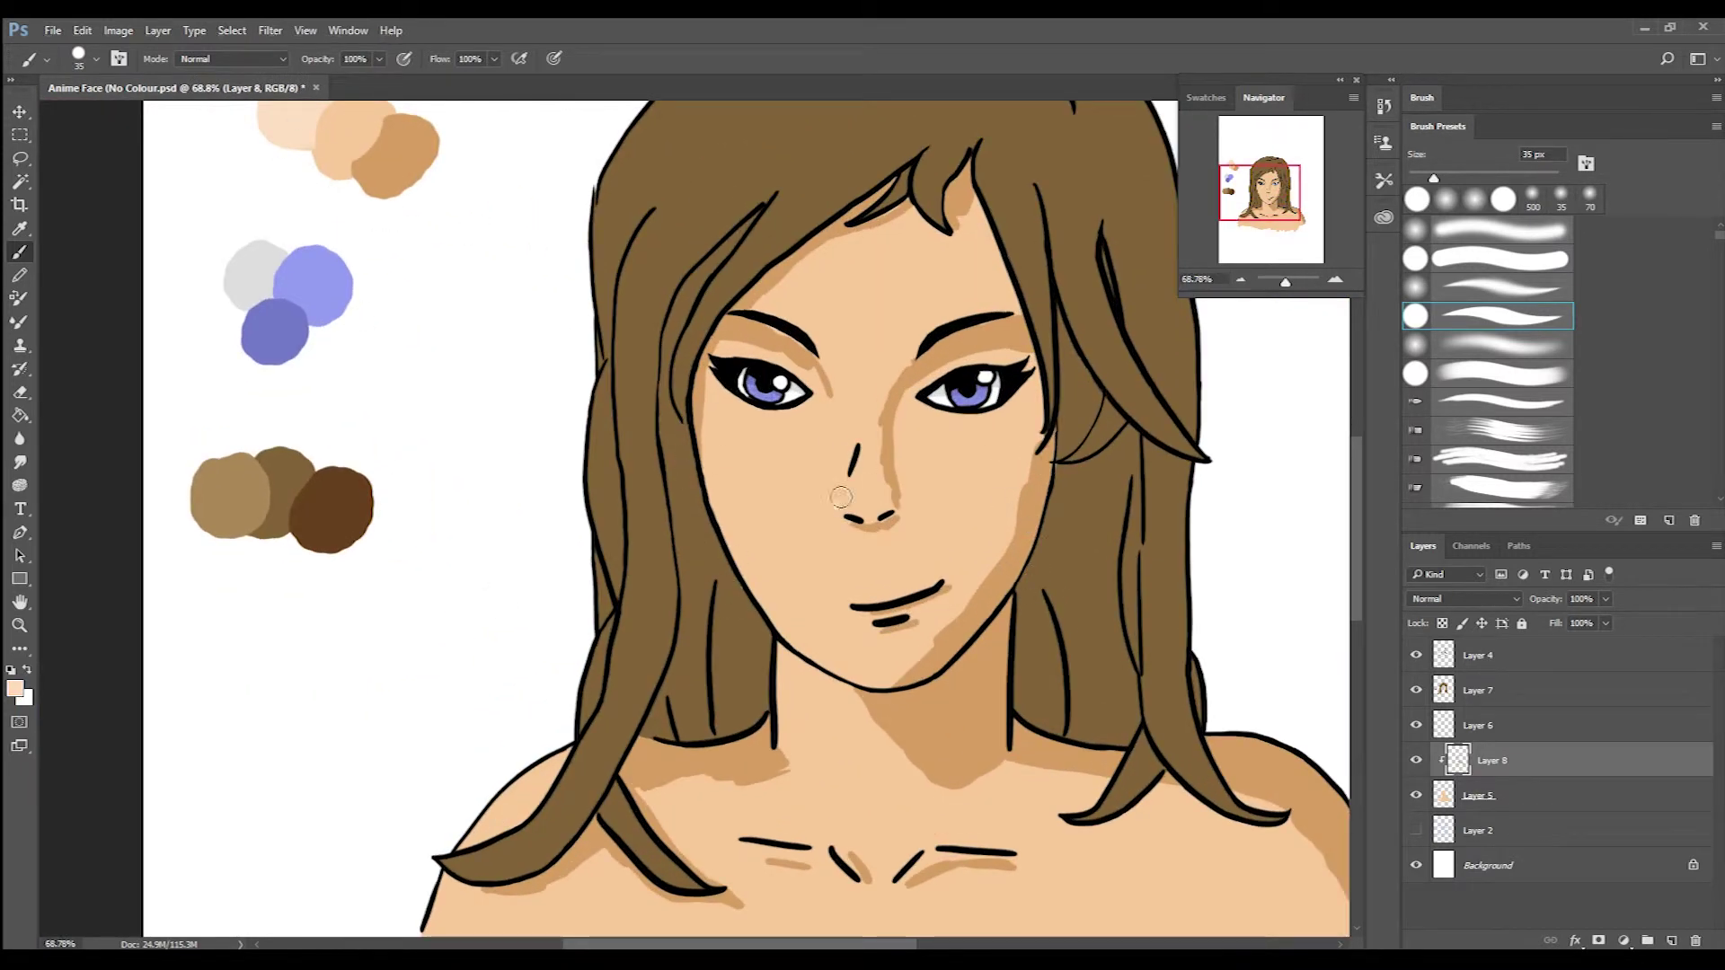
left_click_drag(774, 316, 850, 385)
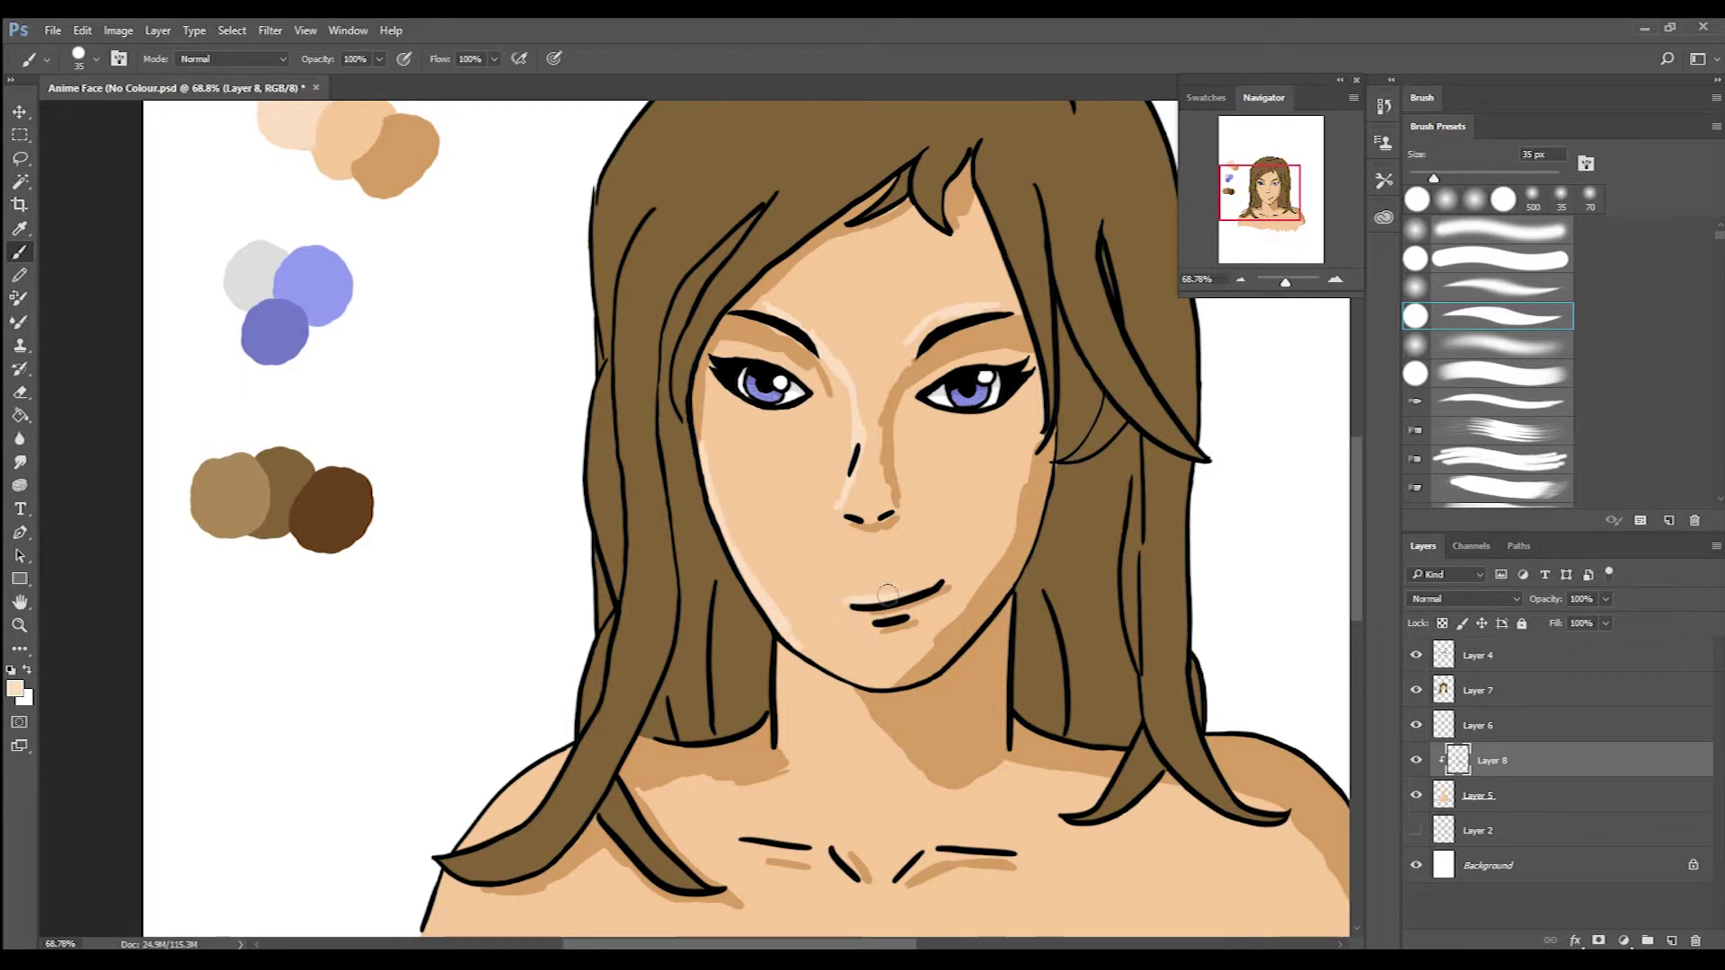
scroll(903, 662, "up", 4)
left_click_drag(662, 605, 583, 726)
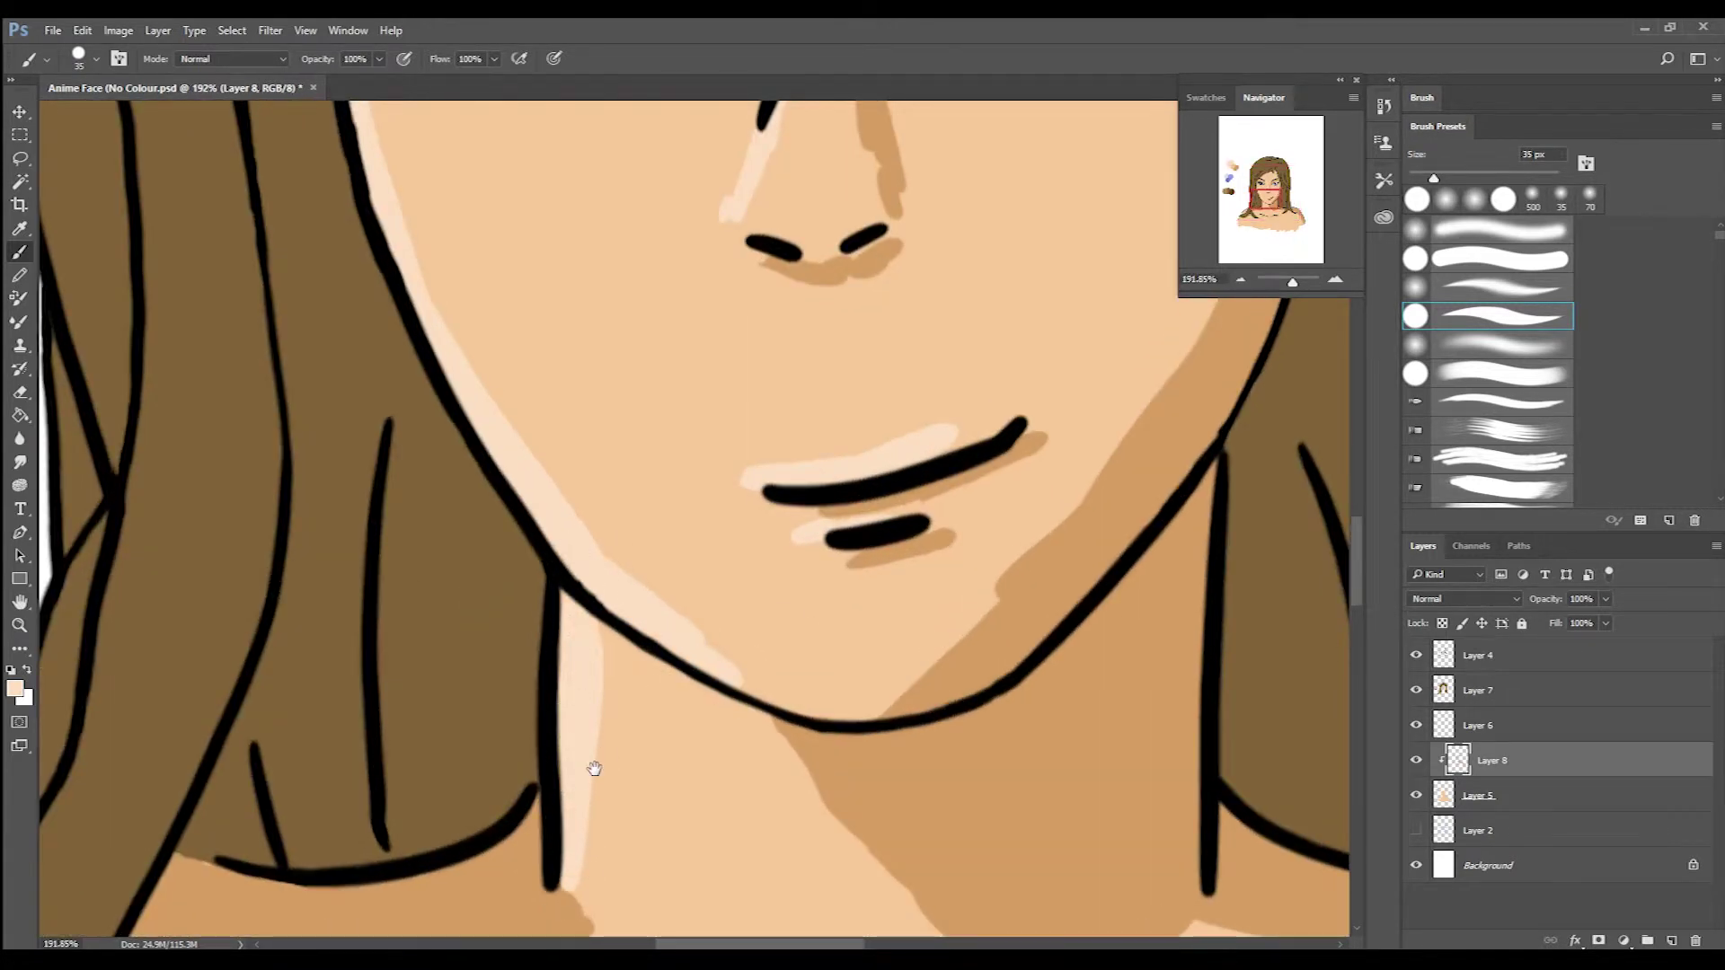
Add light skin highlights to the left shoulder and above the collarbones, and widen the highlight along the left cheek.
scroll(594, 768, "down", 3)
scroll(822, 688, "down", 2)
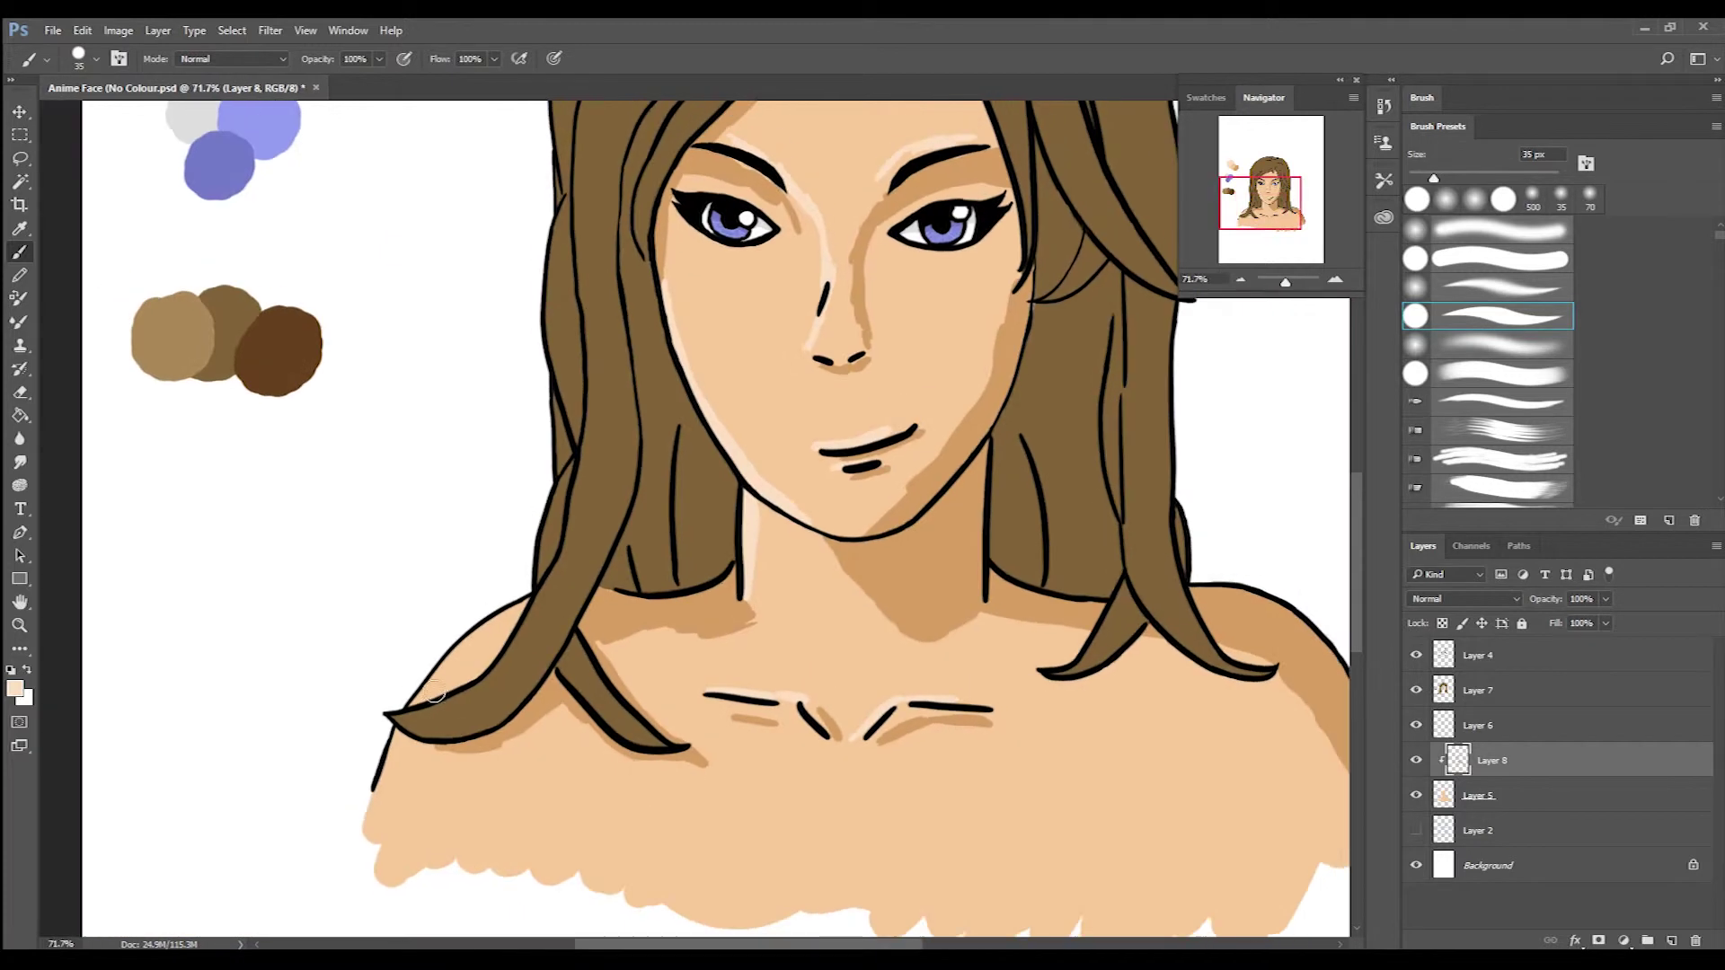
scroll(415, 759, "down", 1)
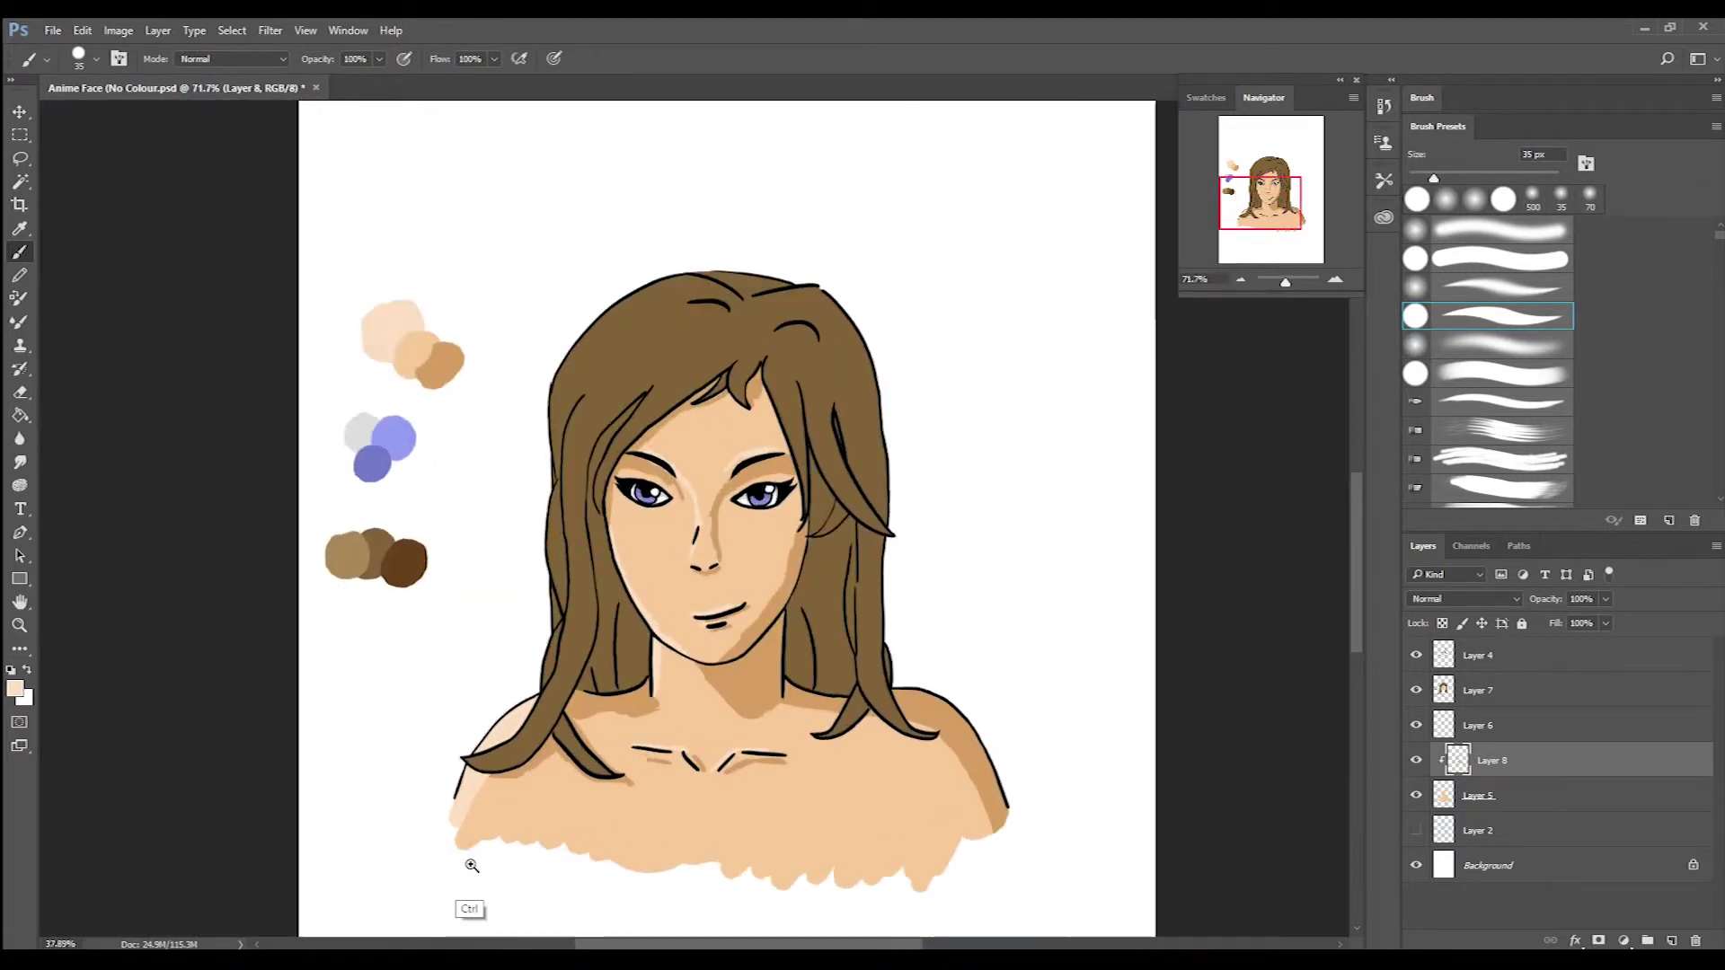
scroll(529, 700, "up", 3)
left_click_drag(438, 328, 511, 477)
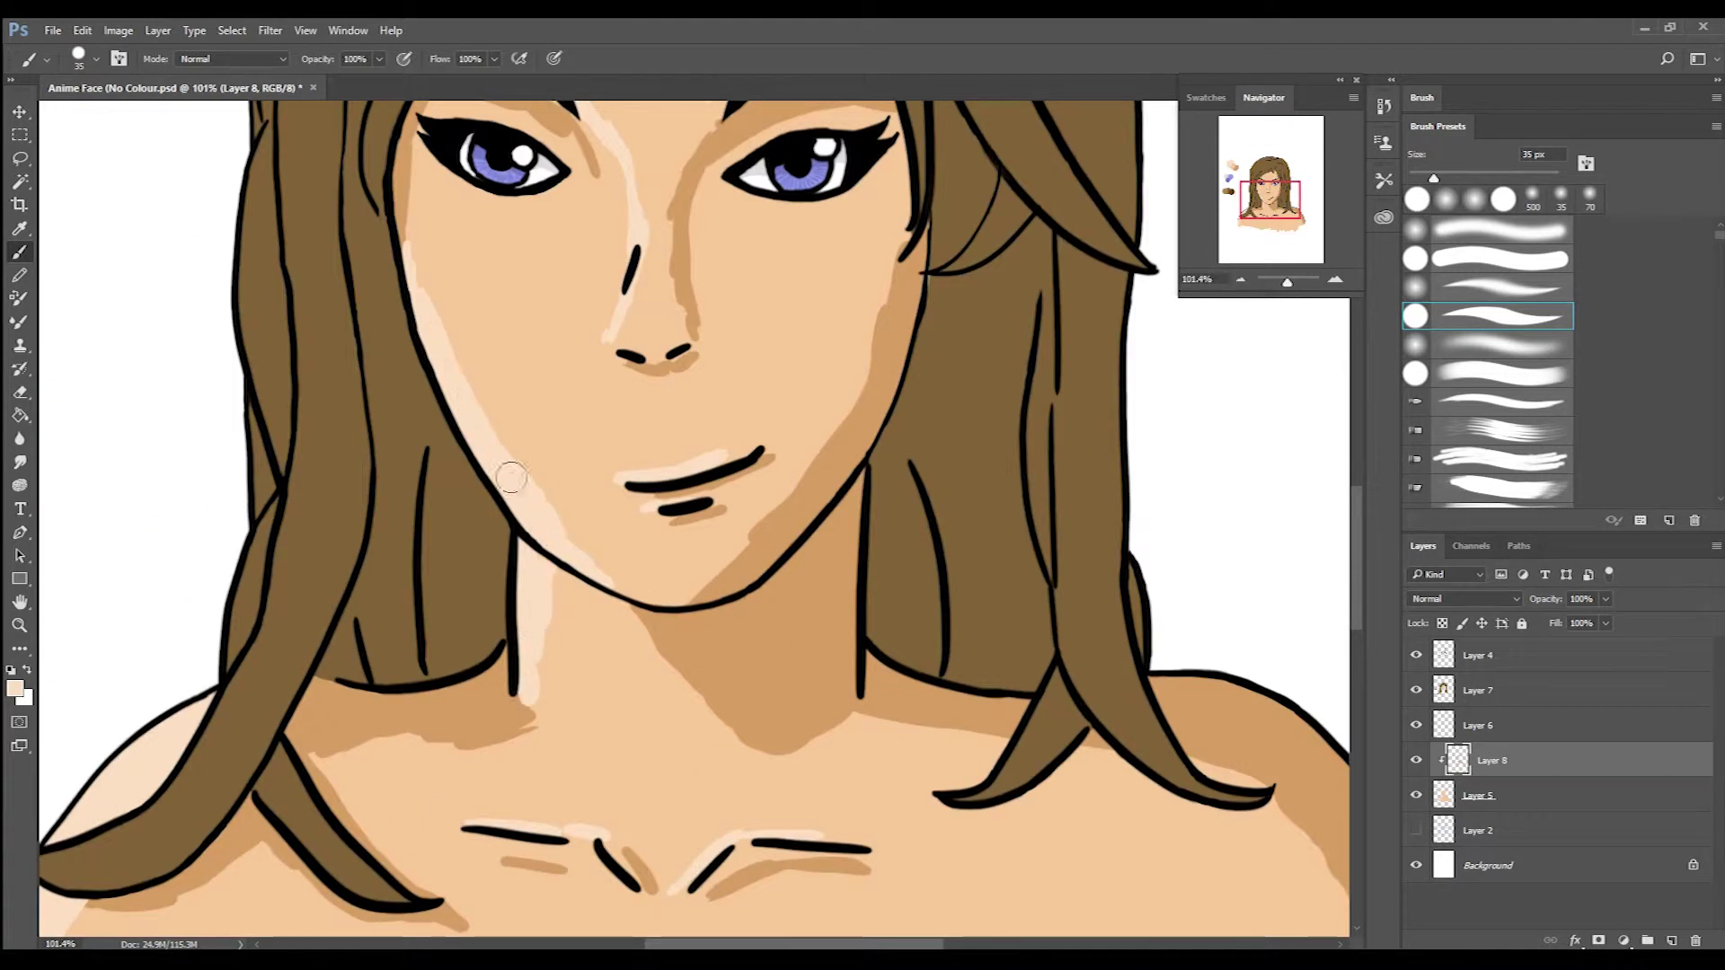
scroll(636, 208, "down", 1)
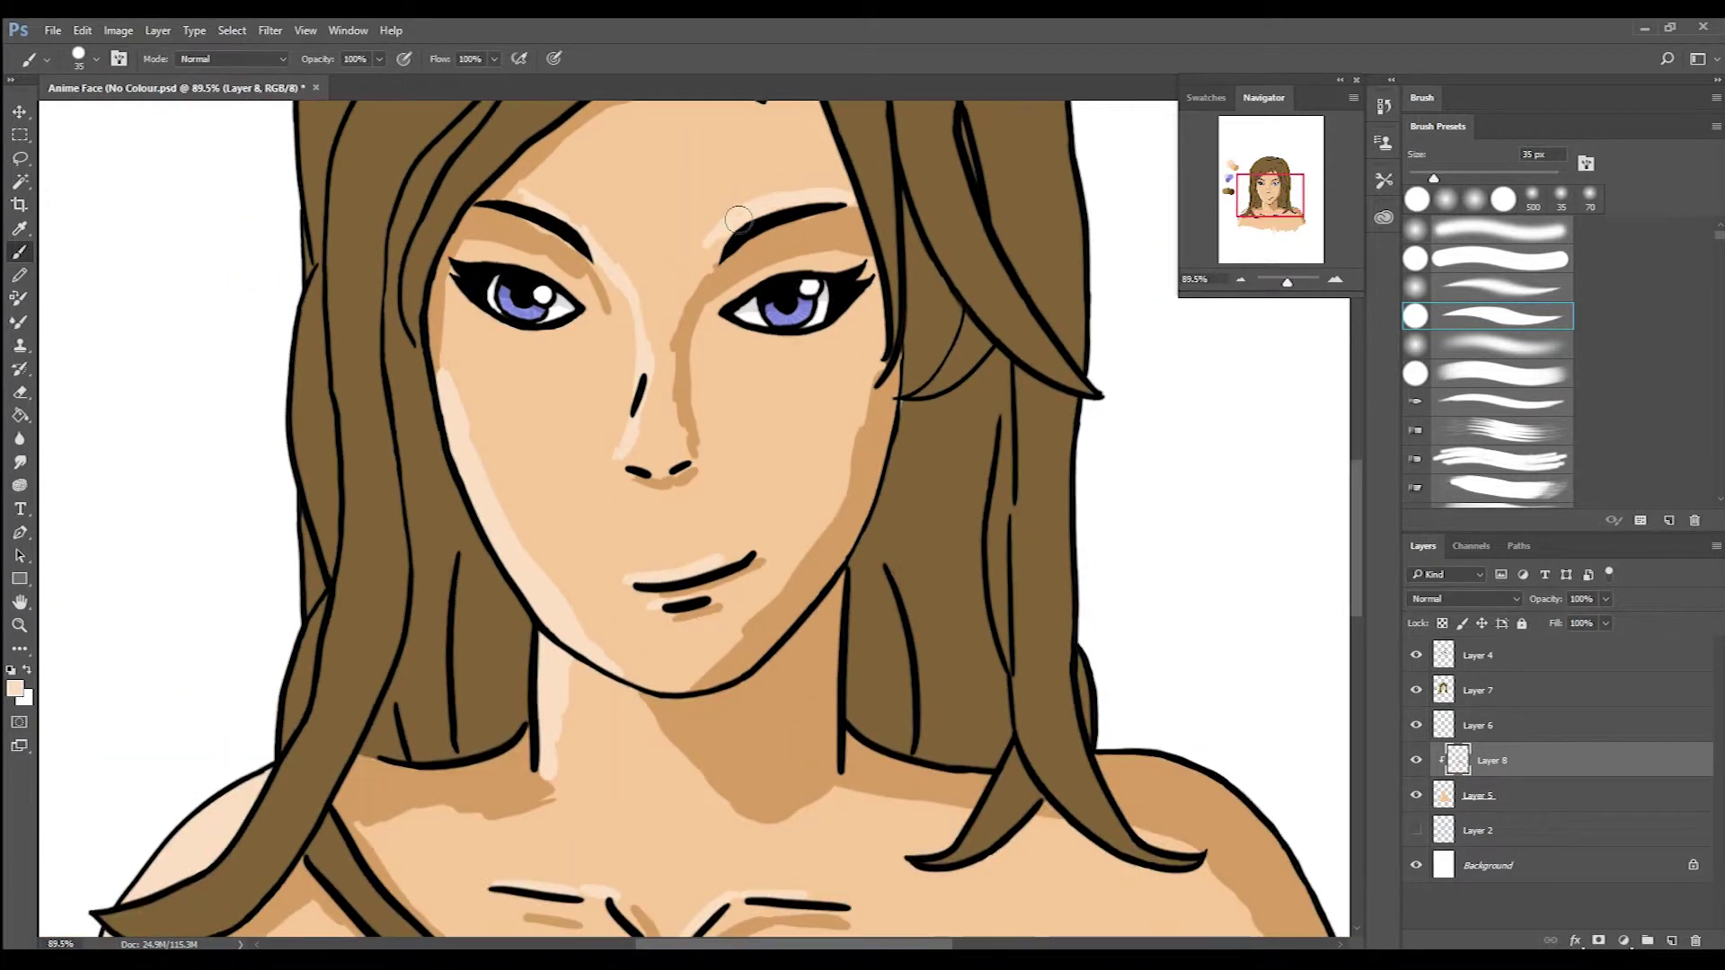
scroll(593, 208, "down", 2)
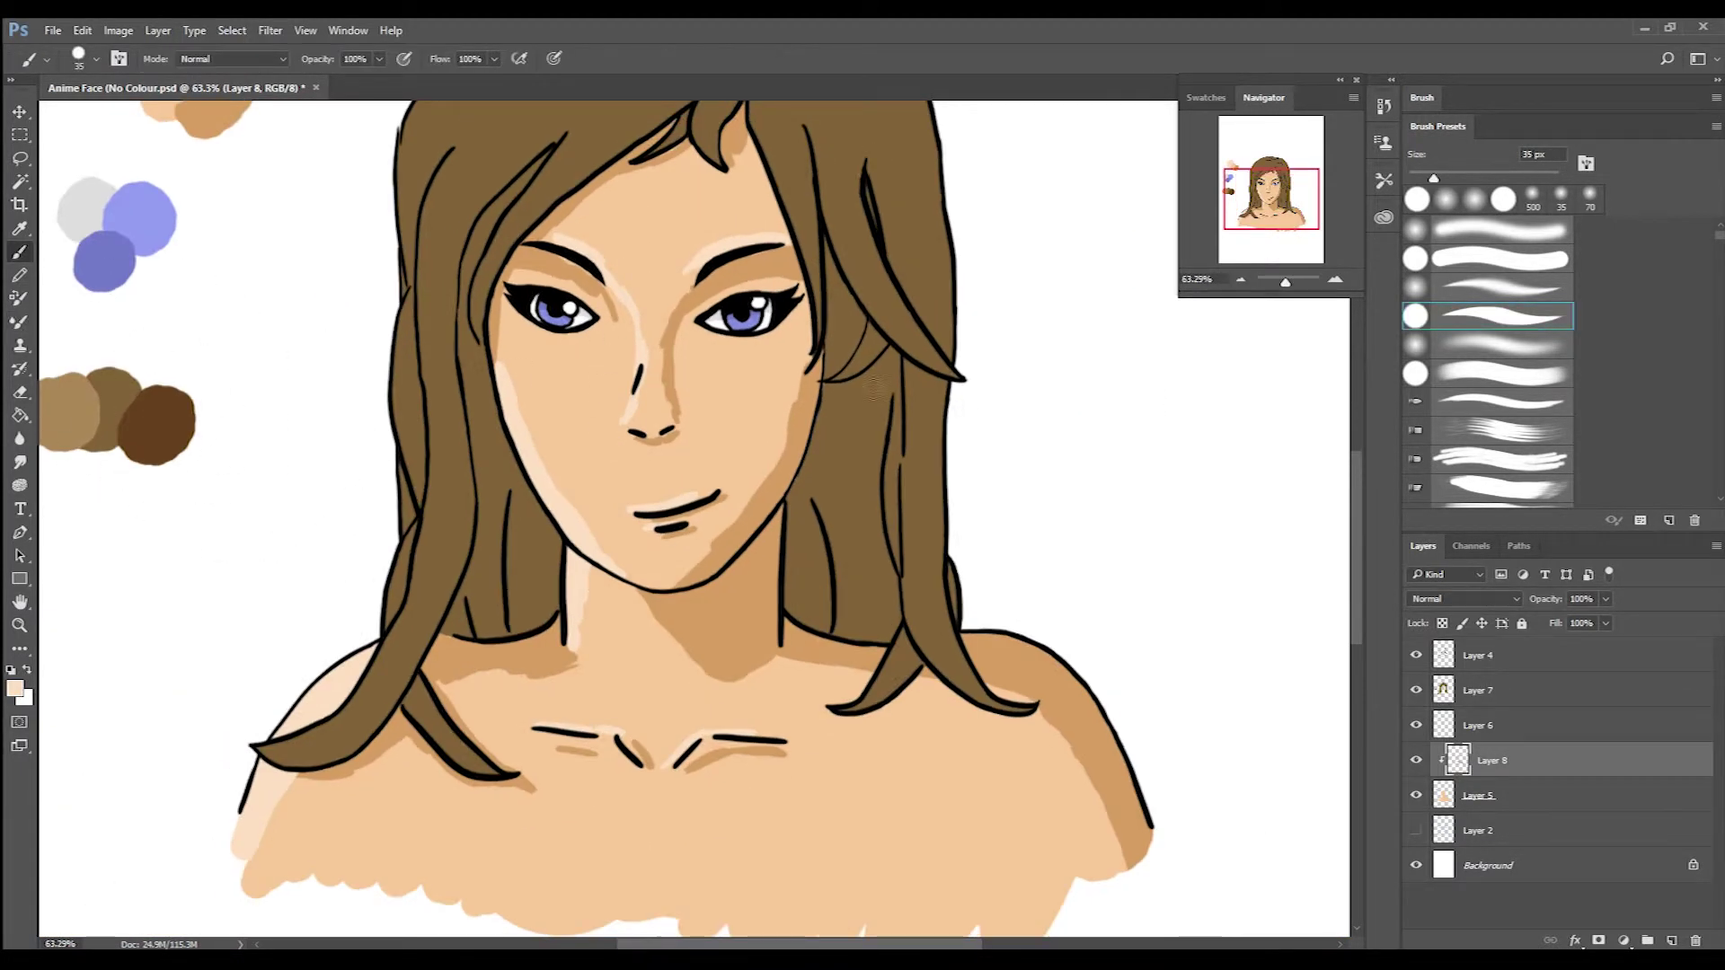
Create a new layer above the hair colour layer, Layer 7, and clip it to that layer.
left_click(1476, 693)
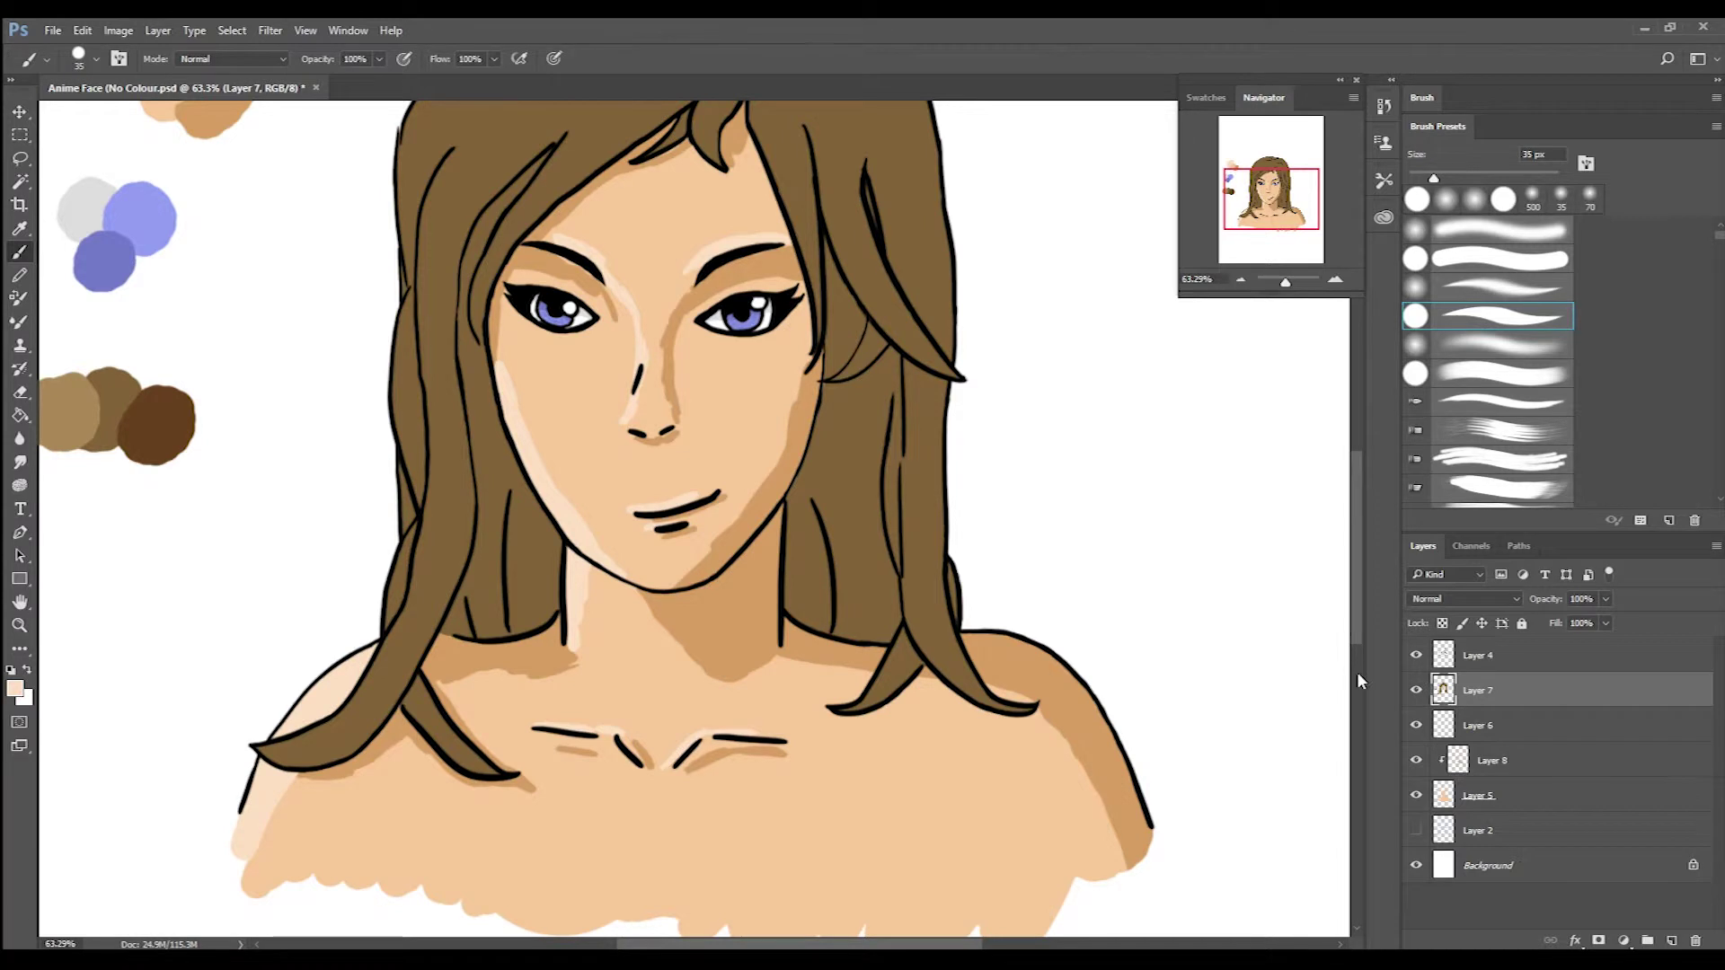
key("ctrl+shift+n")
left_click(735, 335)
key("Return")
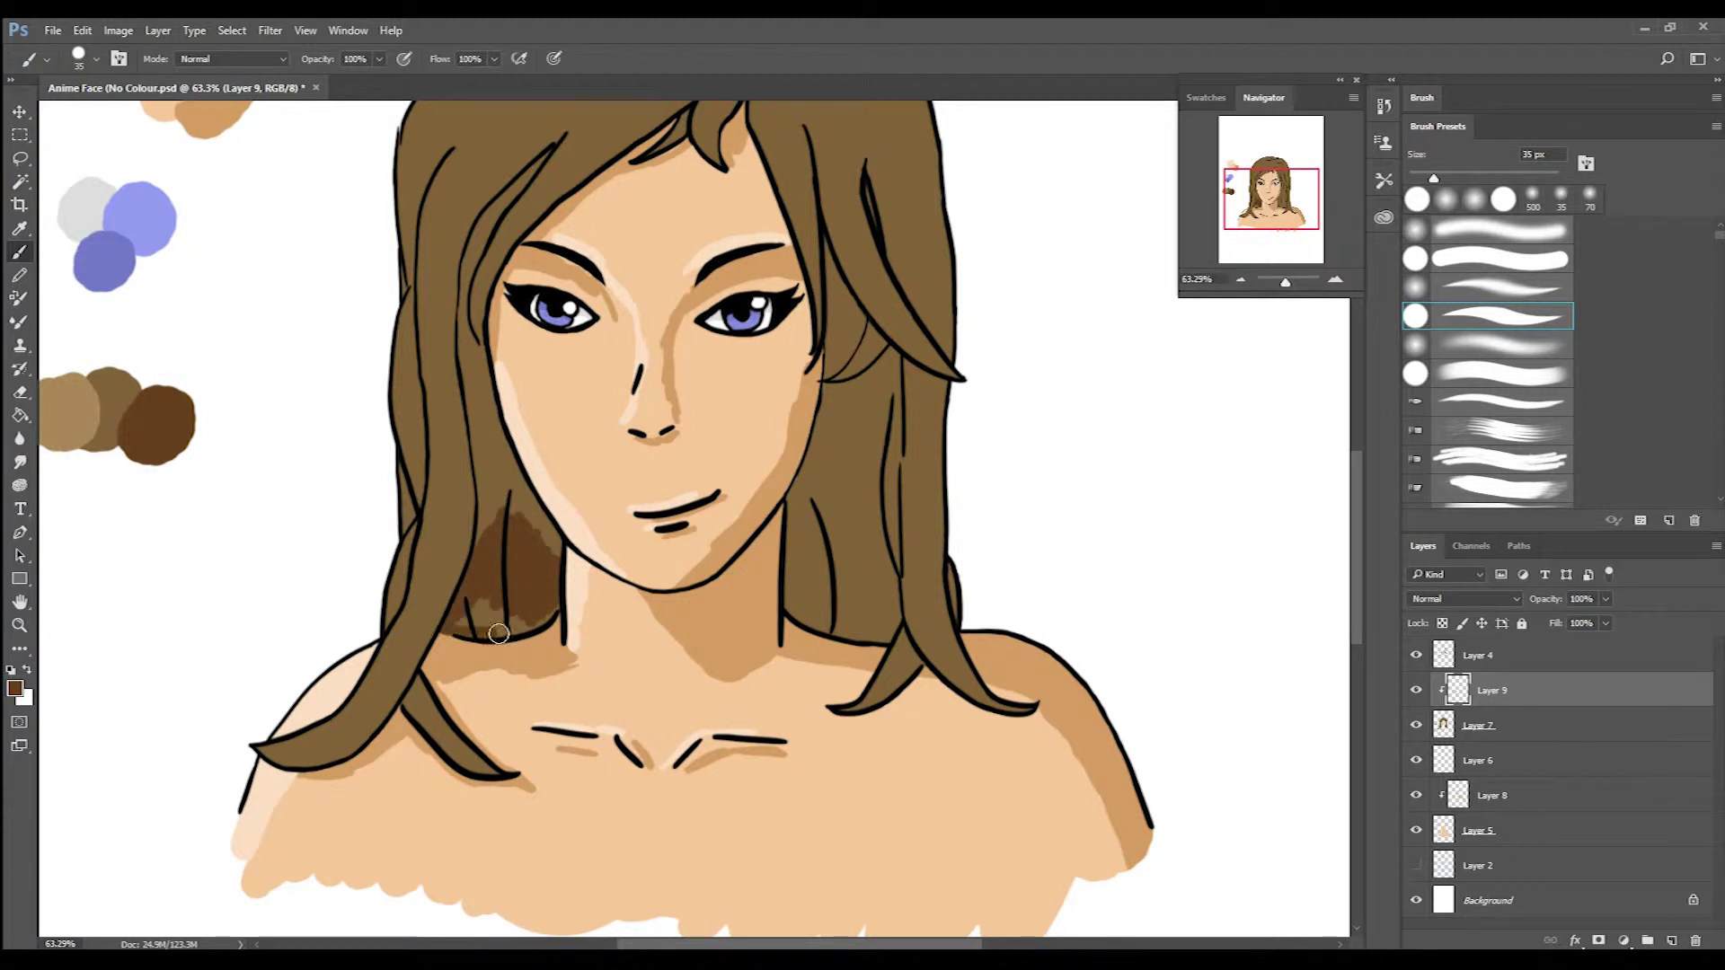
Fill the inner hair between the left front strand and the neck with the dark brown swatch colour.
scroll(499, 634, "up", 5)
mouse_move(424, 547)
left_mouse_down()
mouse_move(450, 657)
mouse_move(709, 562)
left_mouse_up()
scroll(505, 577, "up", 3)
mouse_move(505, 578)
left_mouse_down()
mouse_move(505, 384)
mouse_move(466, 324)
left_mouse_up()
scroll(466, 324, "up", 3)
left_click_drag(531, 374, 447, 400)
Try extending the dark brown hair shadow up the strands beside the left eye, and undo those strokes.
scroll(447, 401, "up", 3)
mouse_move(496, 263)
left_mouse_down()
mouse_move(480, 325)
mouse_move(520, 380)
mouse_move(500, 627)
mouse_move(578, 193)
left_mouse_up()
scroll(520, 590, "up", 3)
scroll(578, 192, "up", 3)
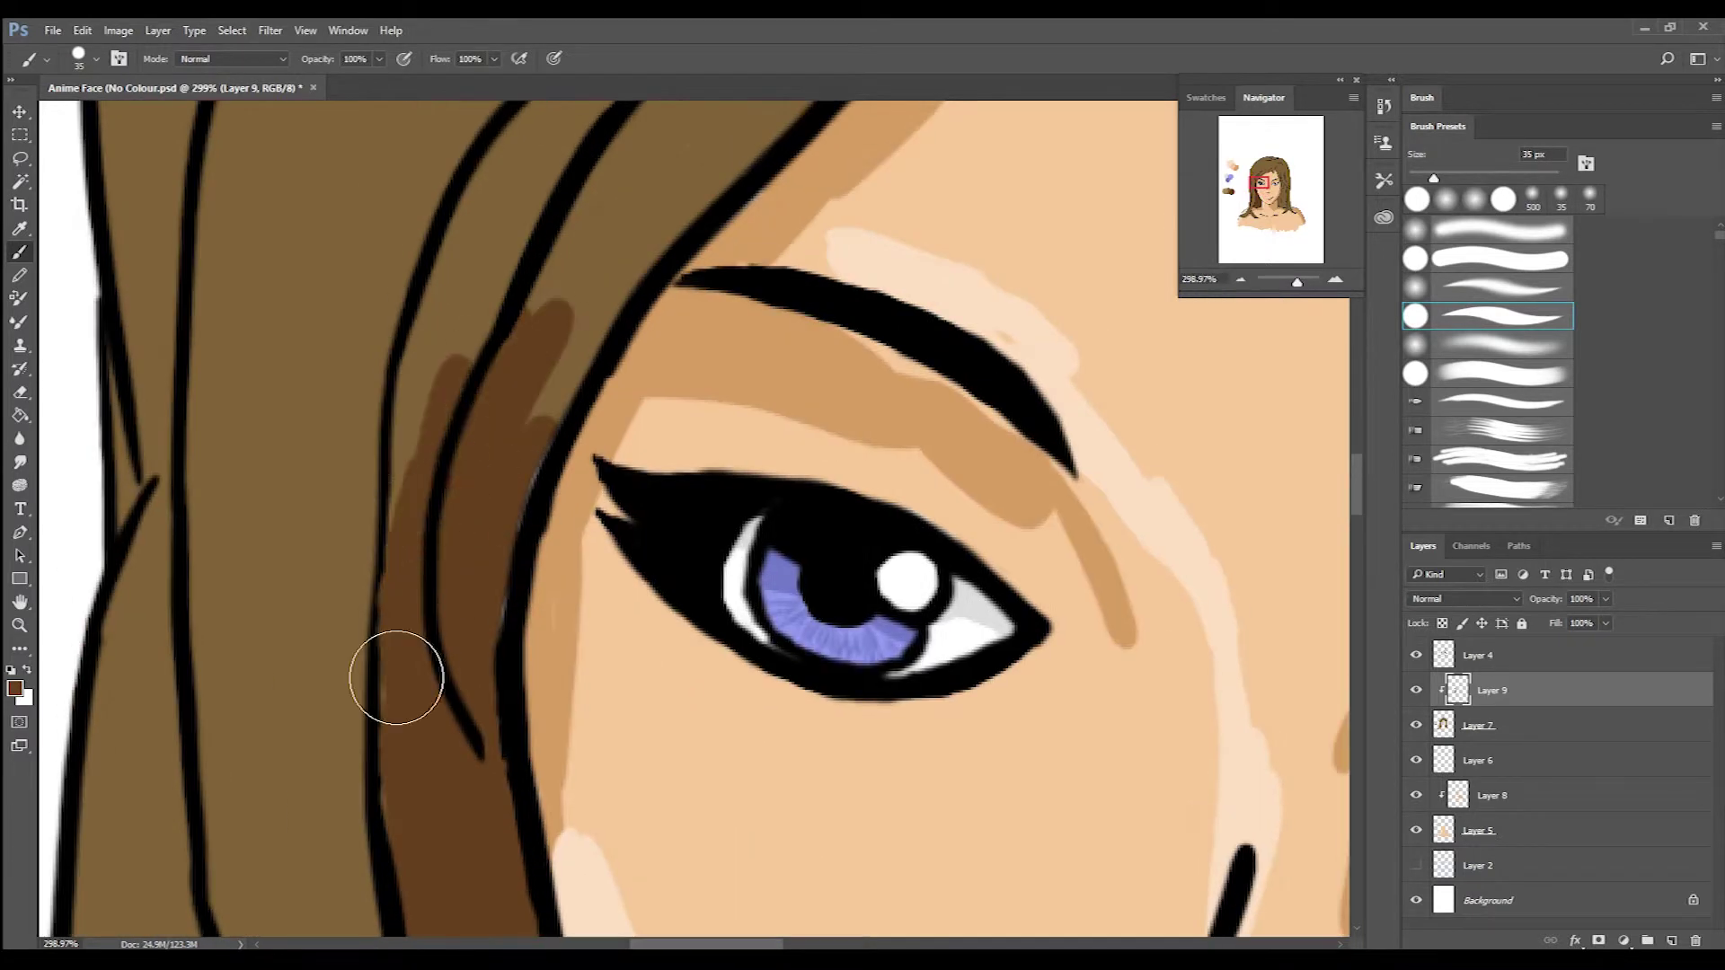
scroll(477, 454, "up", 3)
mouse_move(477, 455)
left_mouse_down()
mouse_move(493, 532)
mouse_move(597, 283)
mouse_move(450, 357)
mouse_move(381, 482)
left_mouse_up()
scroll(490, 531, "down", 4)
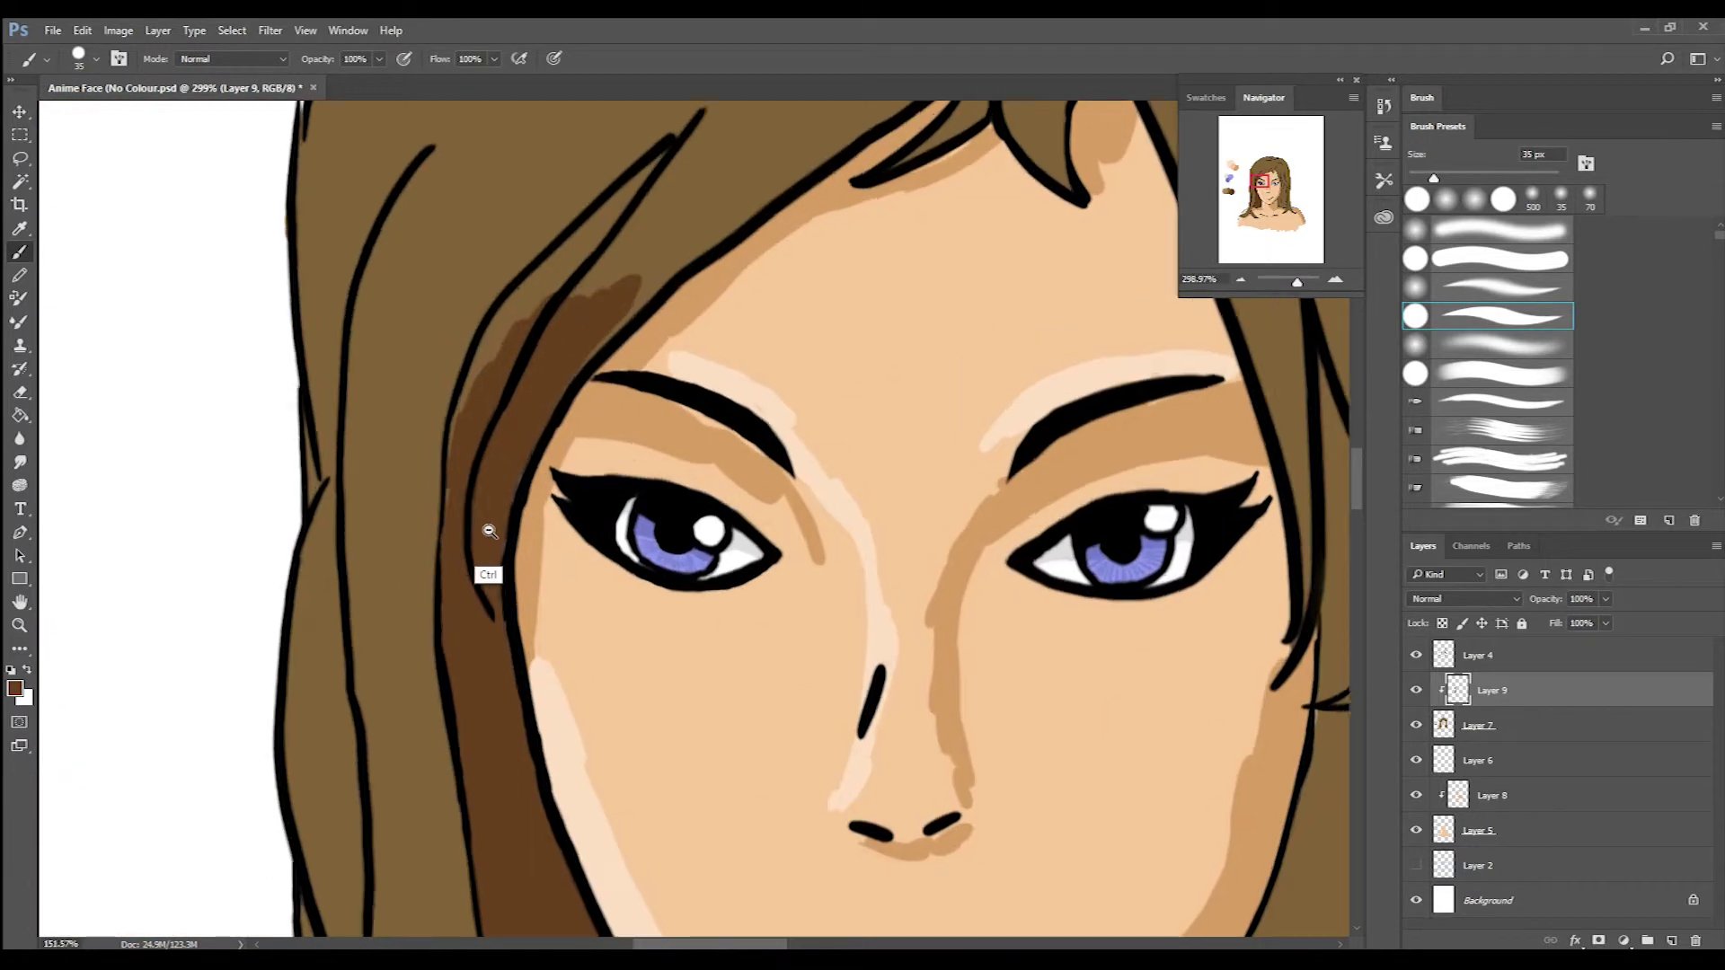
scroll(490, 531, "down", 1)
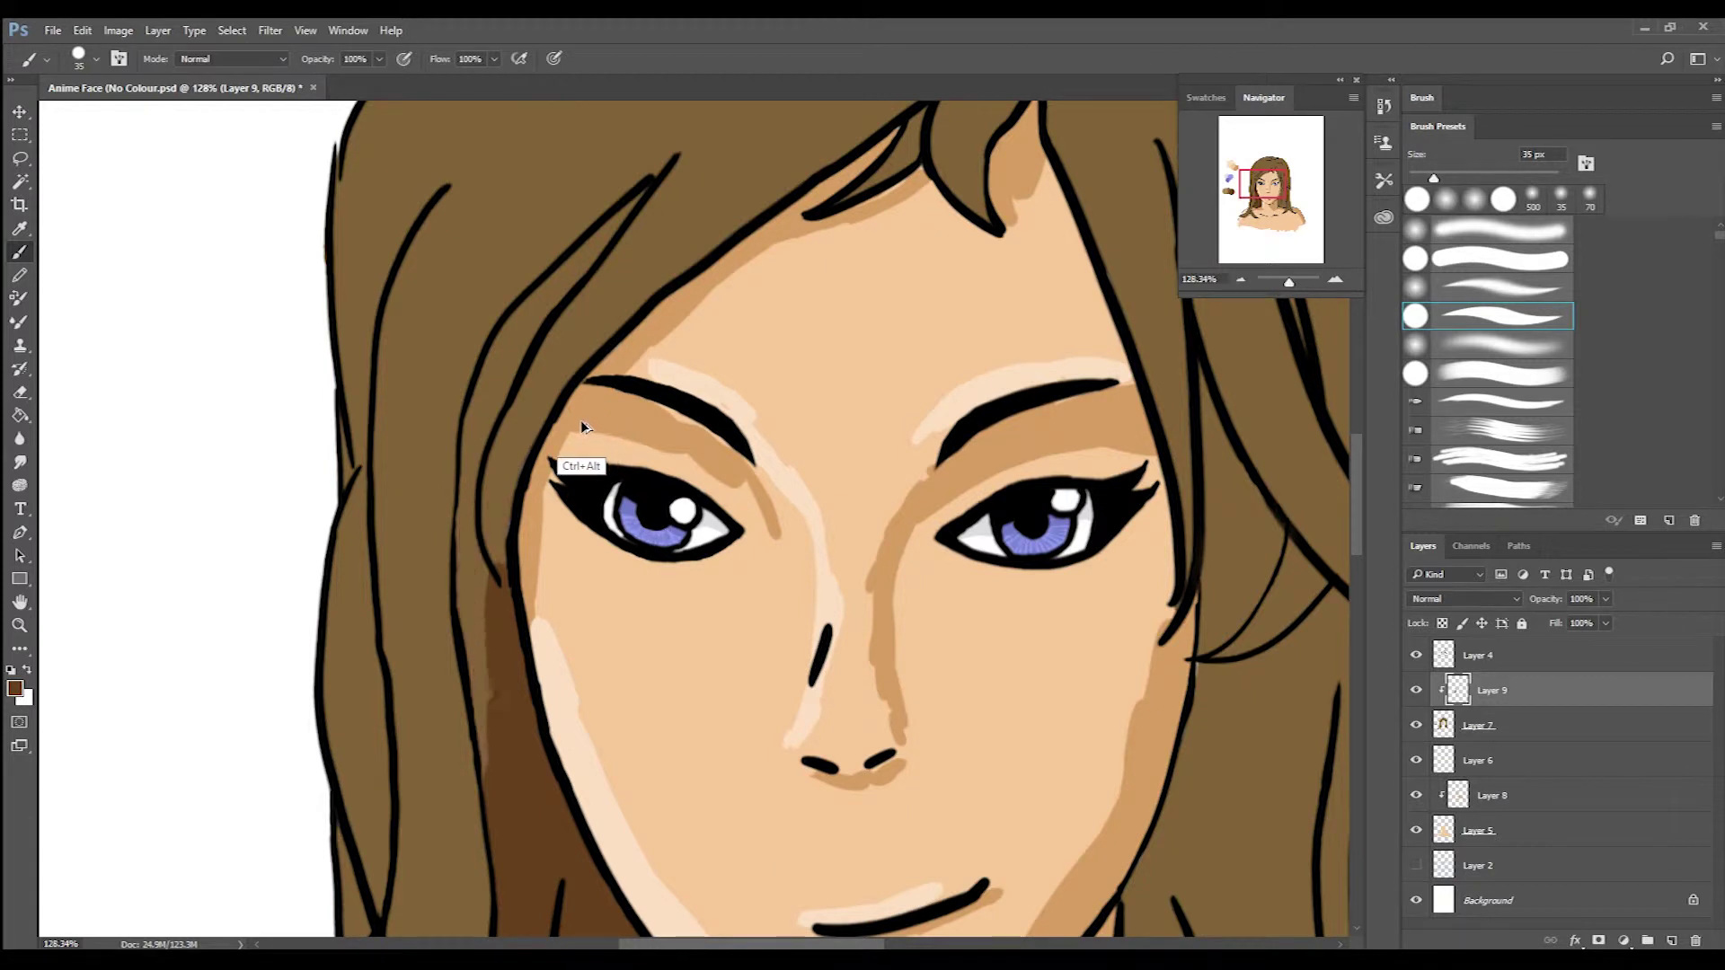
Fill the remaining gaps in the dark brown hair shadow beside the left cheek.
scroll(581, 422, "up", 5)
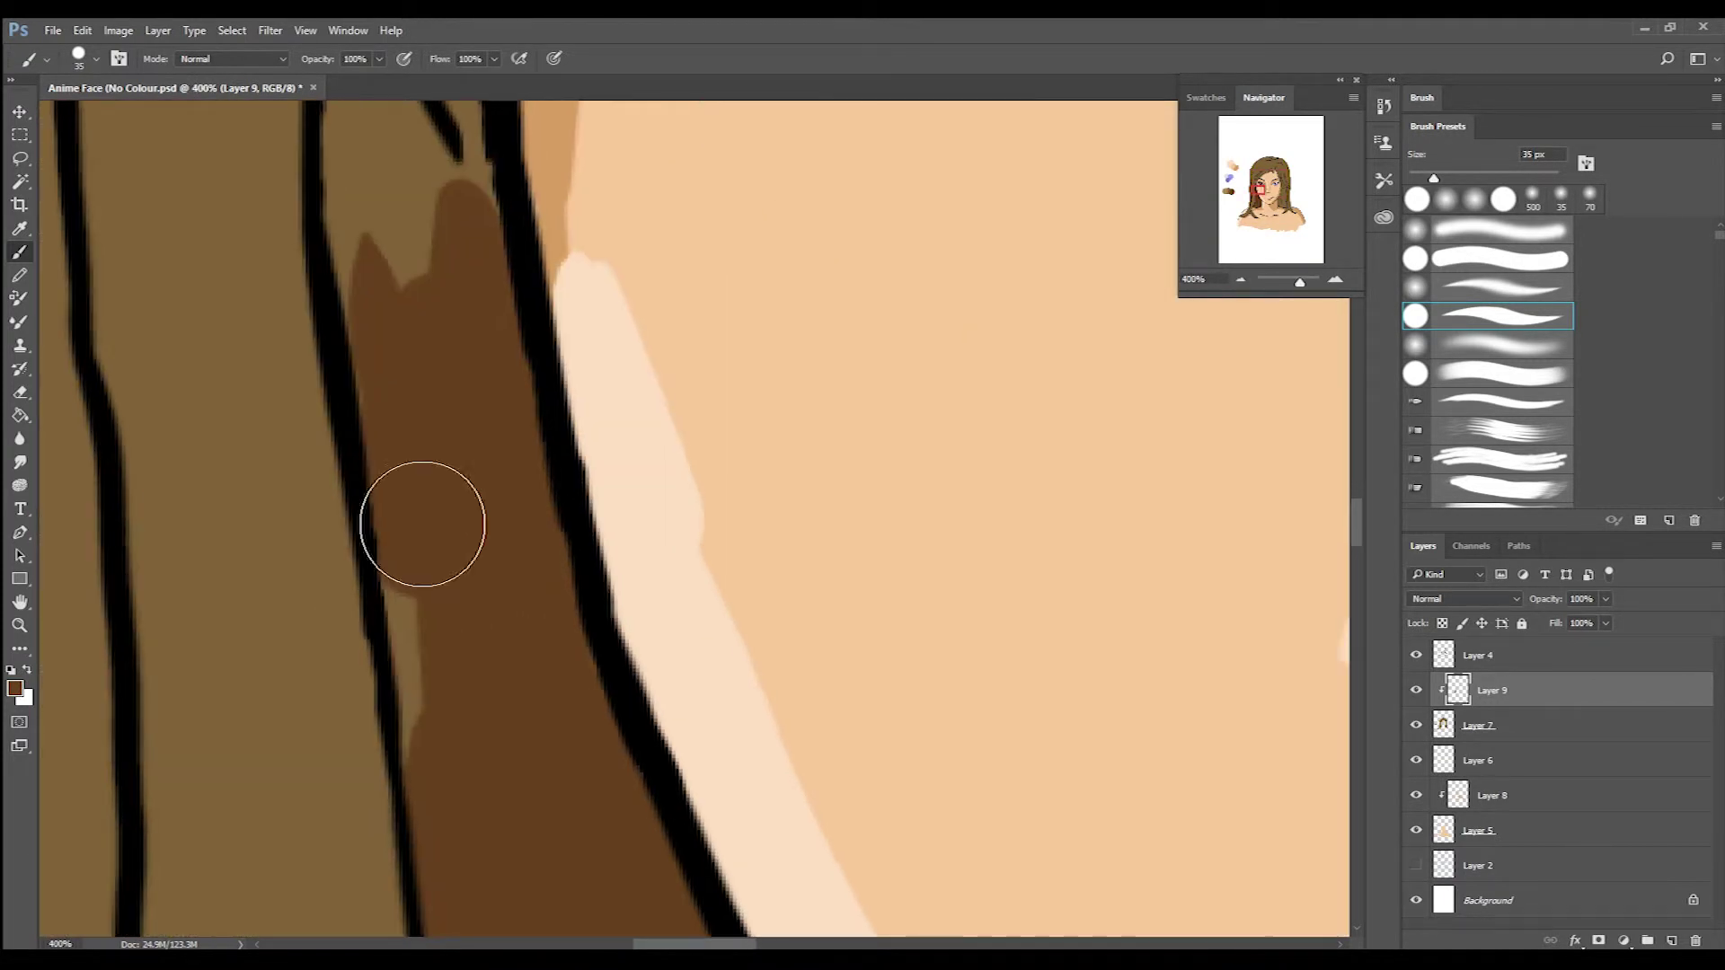
scroll(422, 524, "up", 3)
mouse_move(500, 605)
left_mouse_down()
mouse_move(401, 443)
mouse_move(385, 455)
left_mouse_up()
scroll(385, 455, "down", 1)
scroll(381, 726, "down", 2)
scroll(381, 726, "down", 3)
mouse_move(427, 548)
left_mouse_down()
mouse_move(479, 381)
mouse_move(404, 562)
mouse_move(413, 782)
mouse_move(449, 781)
left_mouse_up()
Shade the inner edge of the left front strand down to its tip and darken the small strand beneath it.
scroll(404, 563, "down", 2)
scroll(413, 782, "down", 3)
scroll(444, 649, "down", 3)
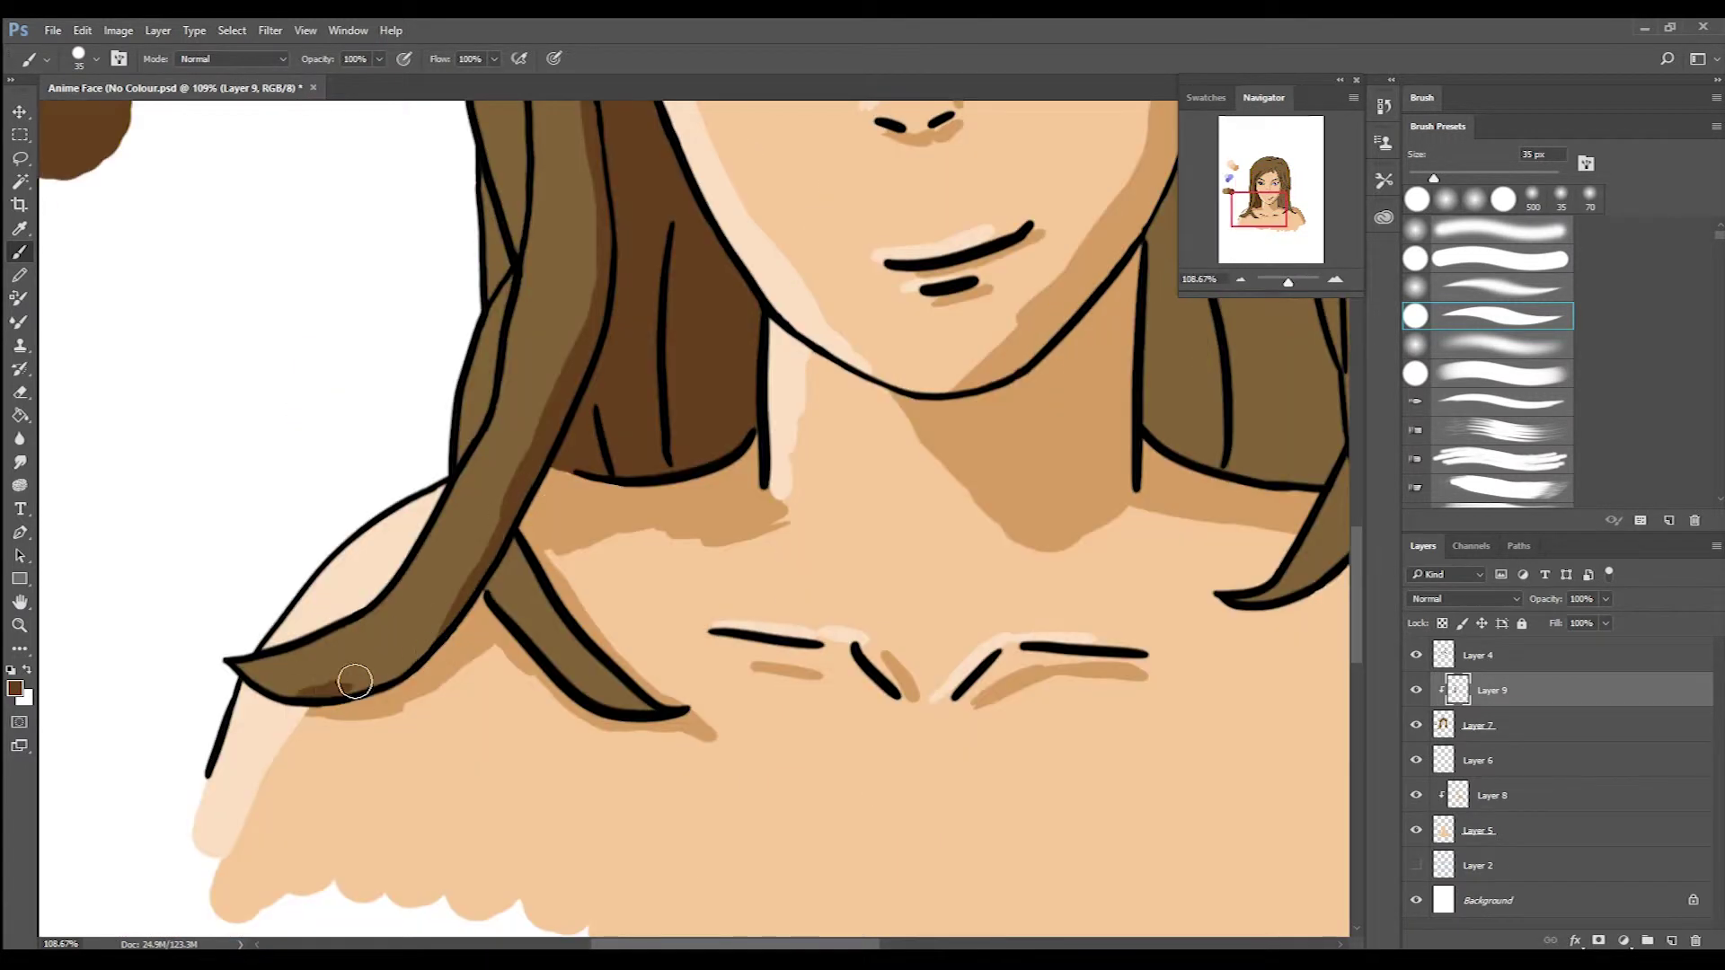
left_click_drag(354, 681, 441, 653)
left_click_drag(518, 588, 538, 622)
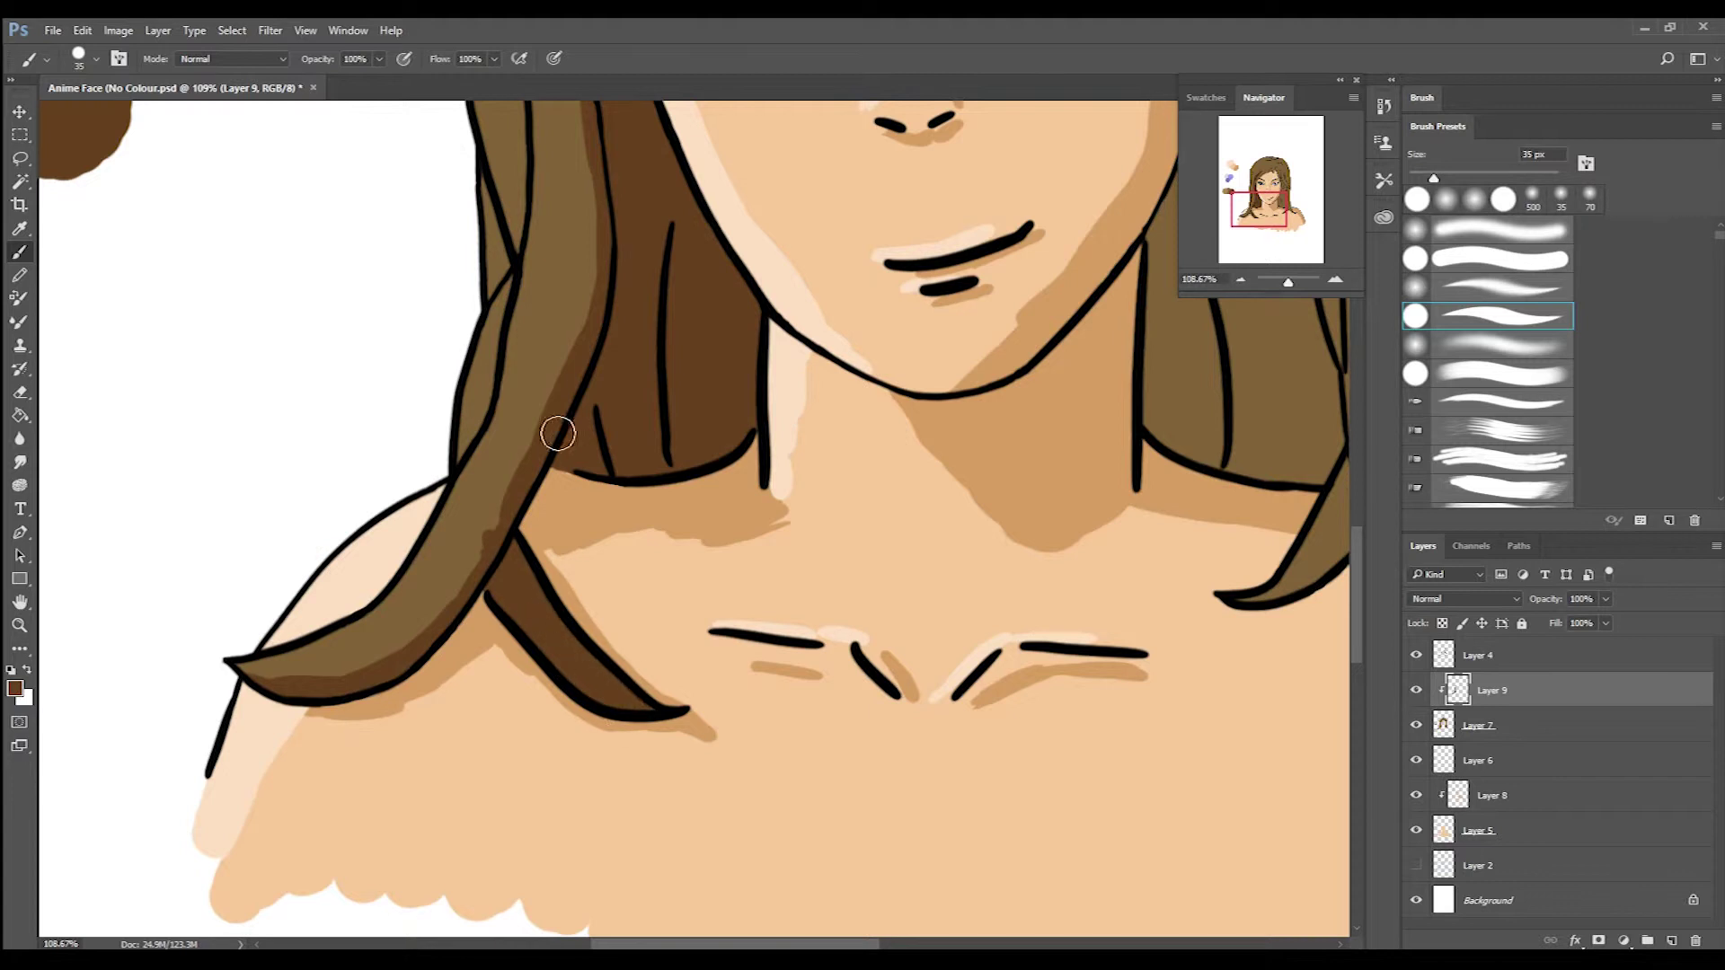
Paint dark brown shadows on the strands beside the left temple and along the hairline above the forehead.
scroll(653, 536, "up", 6)
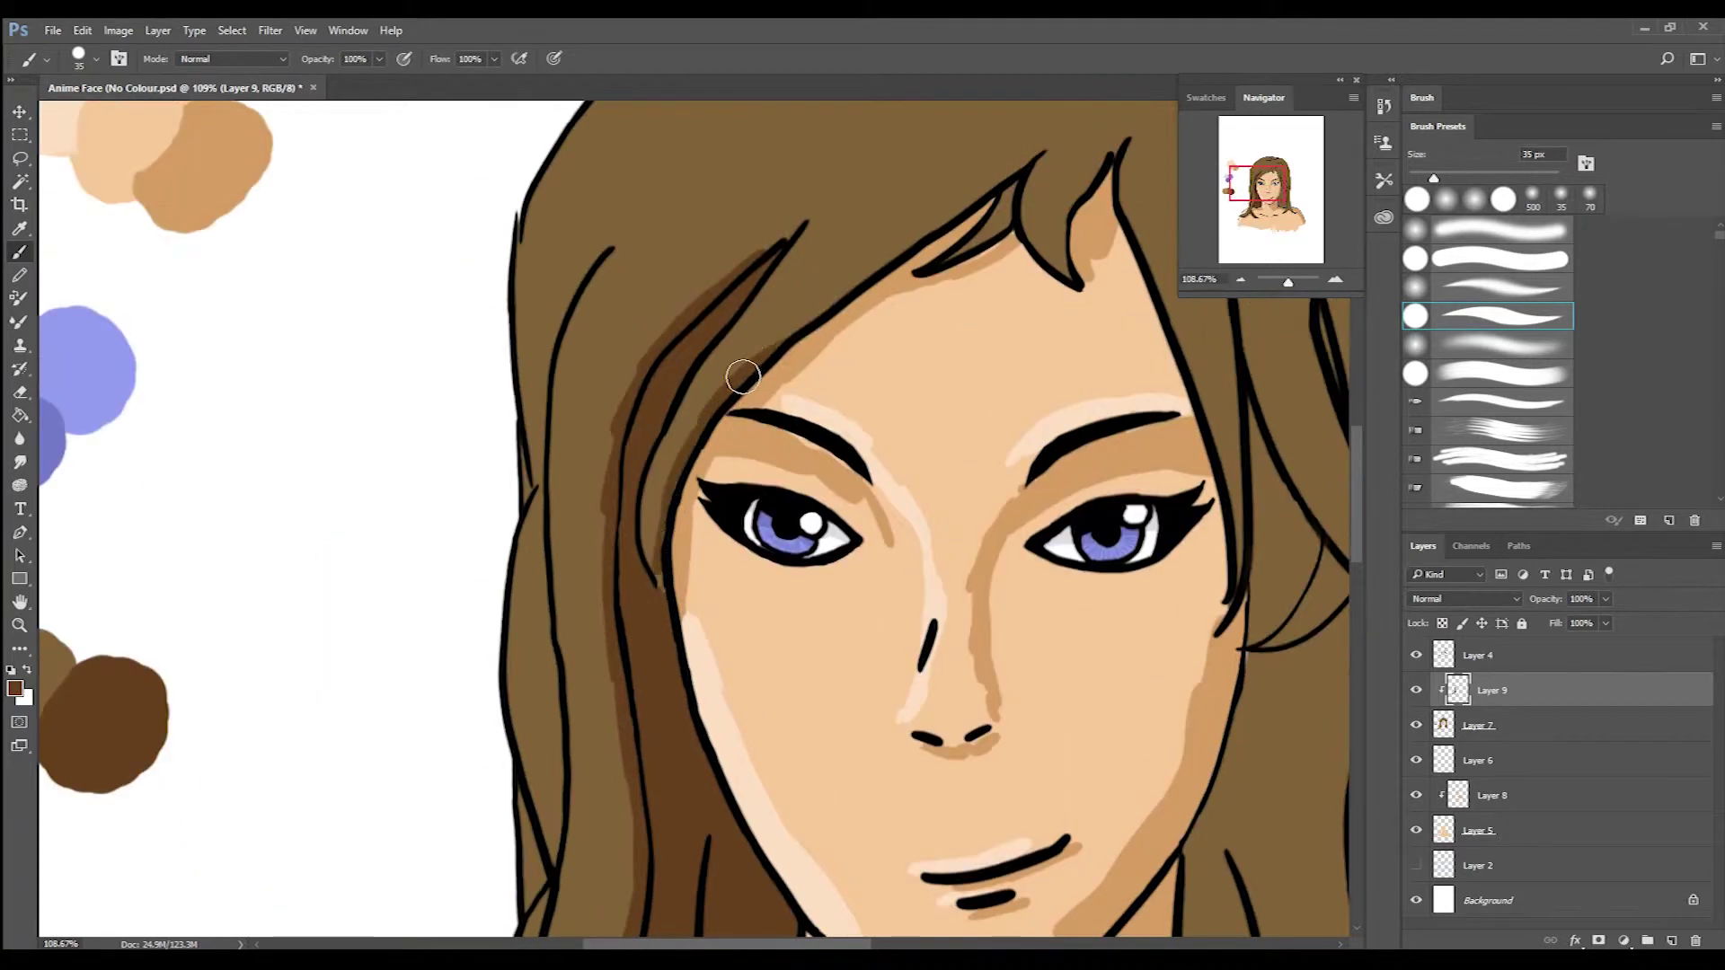
scroll(730, 439, "down", 3)
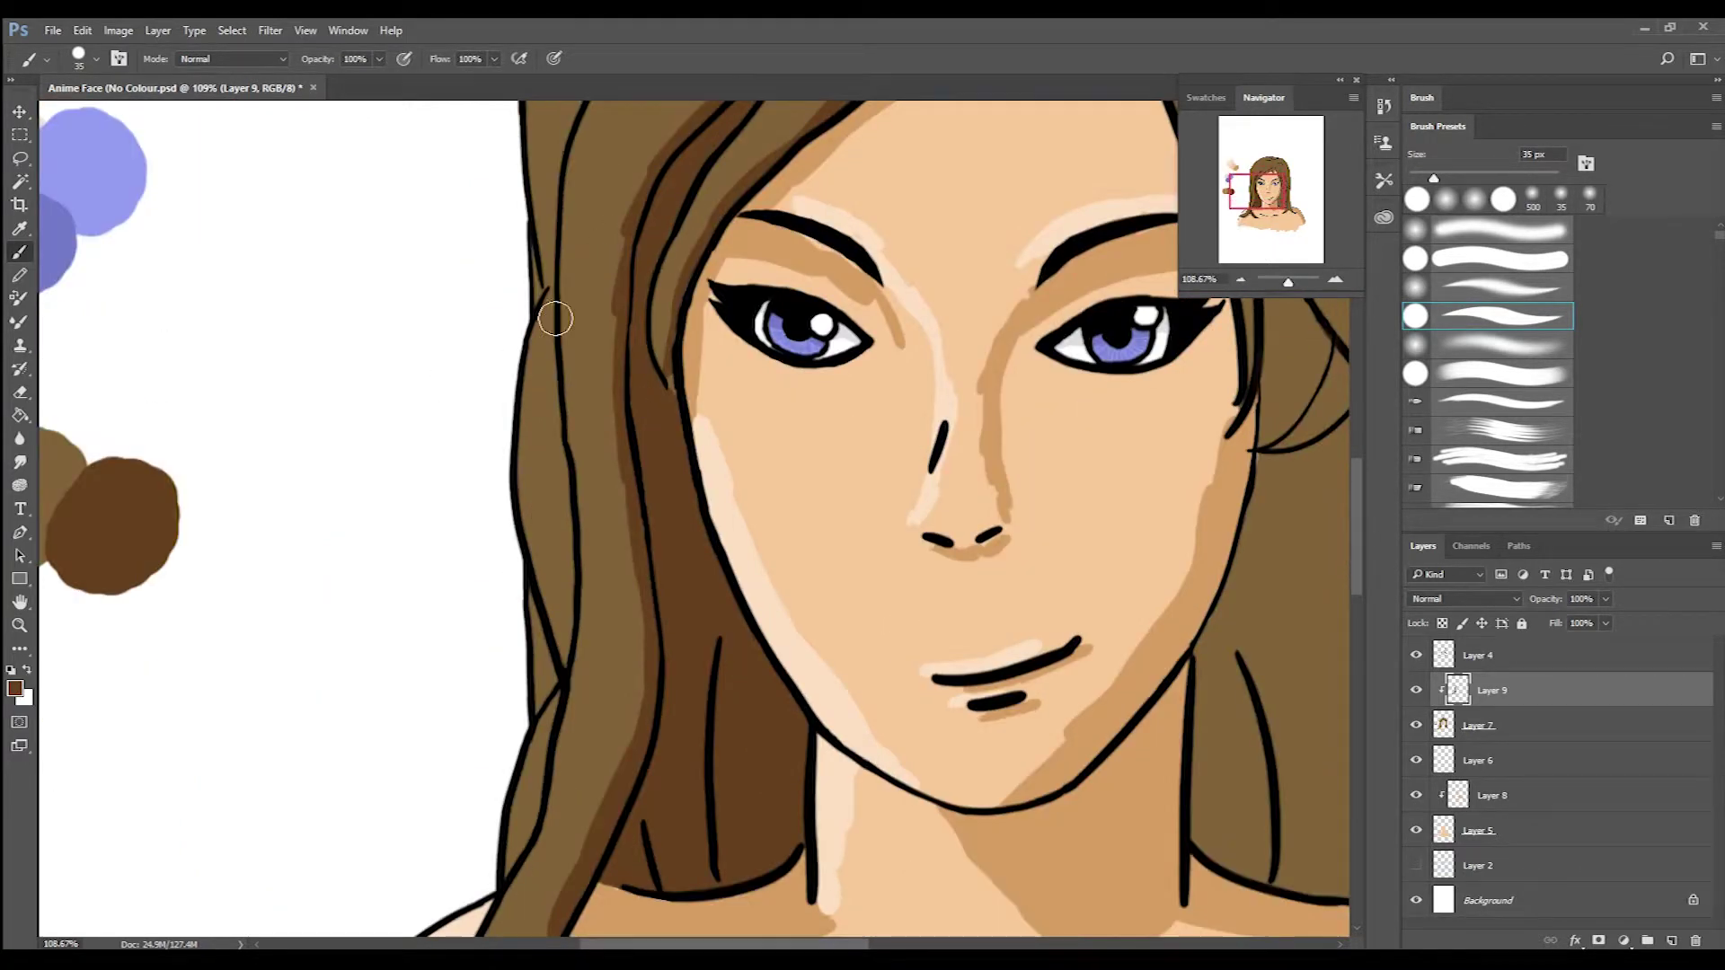
scroll(573, 439, "up", 3)
scroll(572, 439, "right", 5)
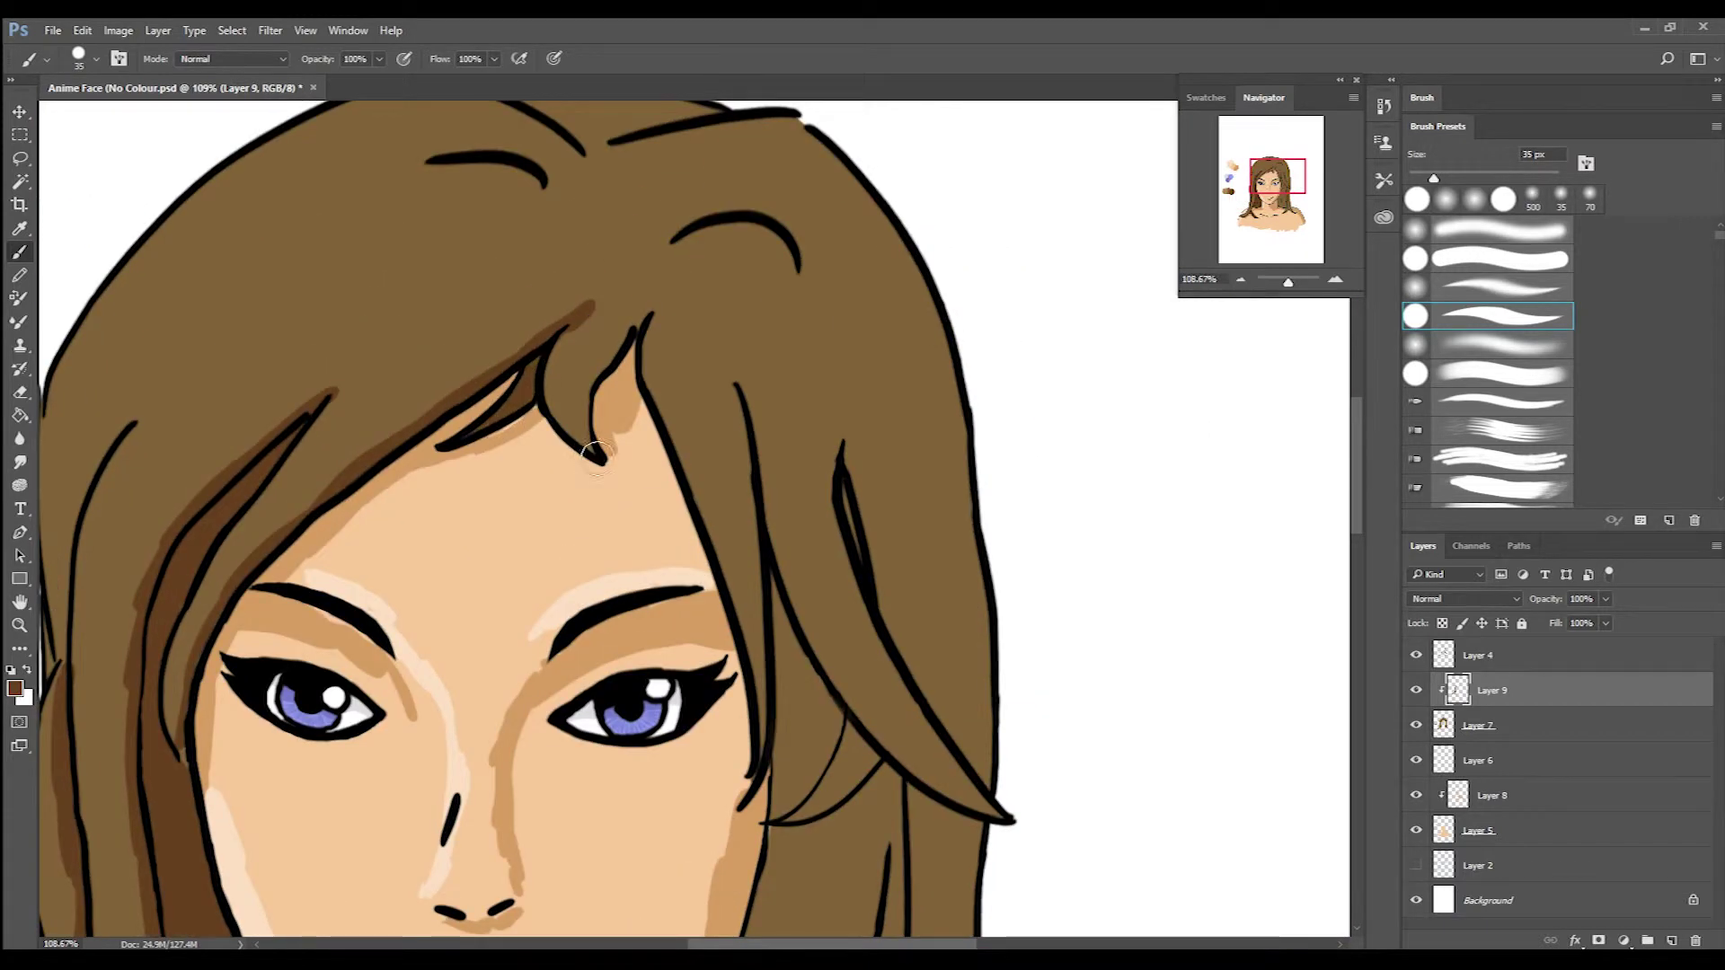
Shade the right-hand front strands along their line art and the small curved strand beside the right cheek.
left_click_drag(738, 386, 765, 665)
left_click_drag(841, 477, 925, 721)
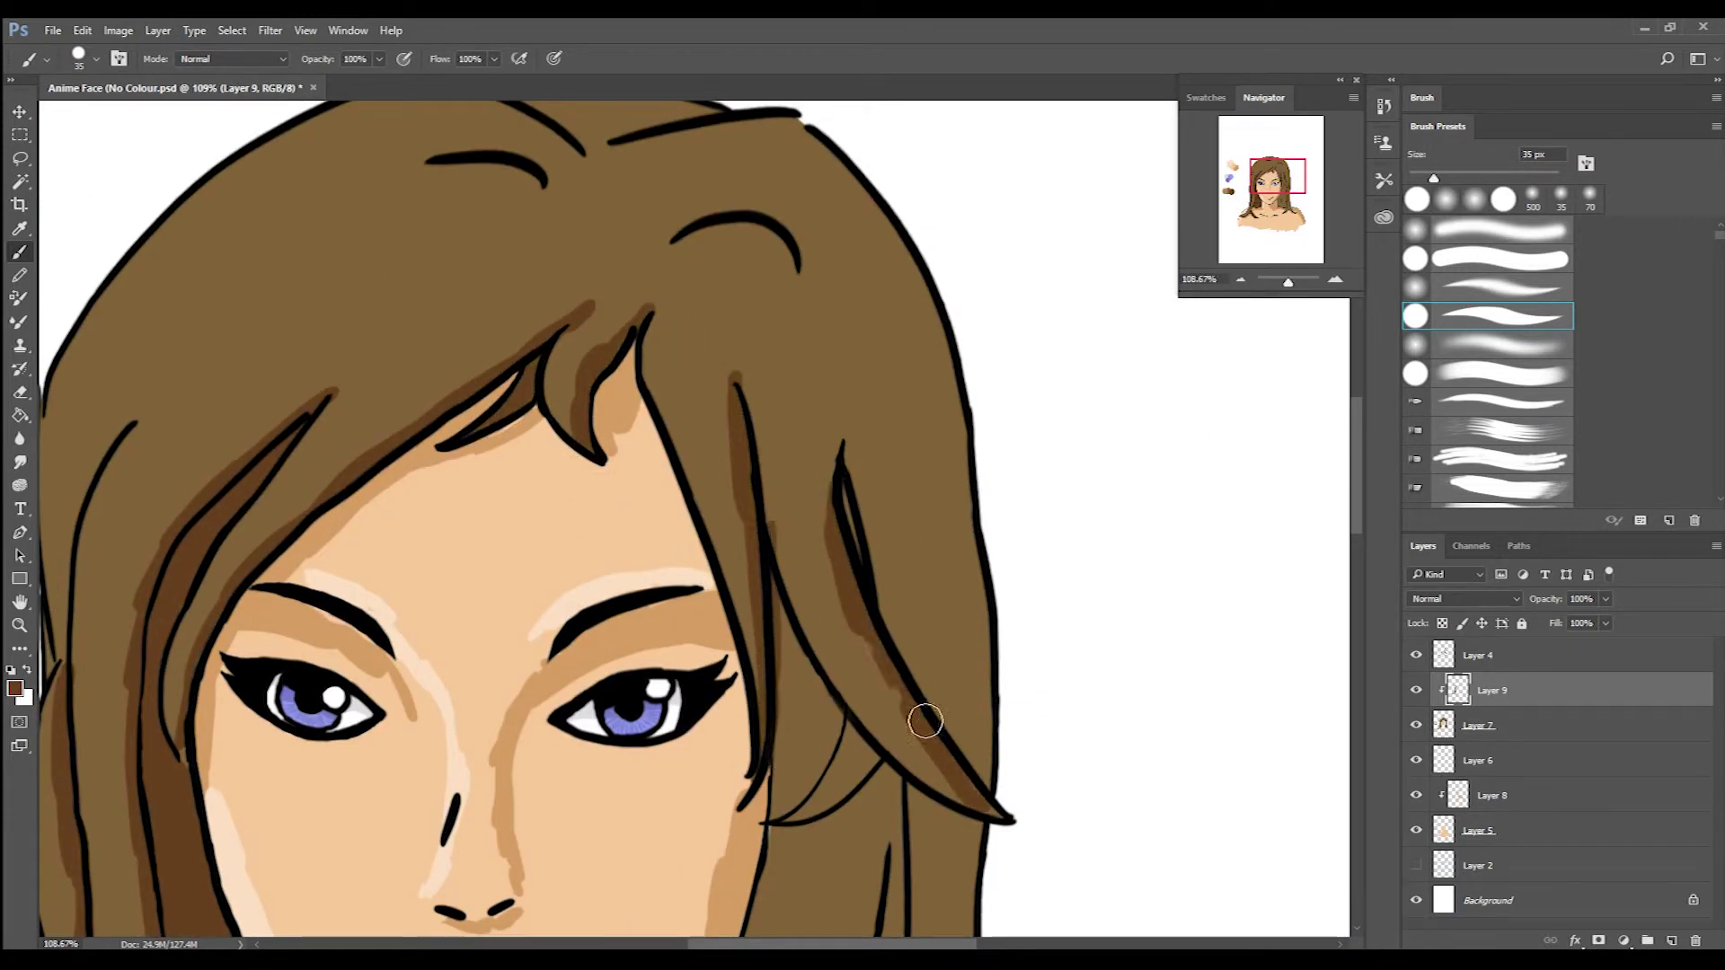
scroll(808, 576, "down", 5)
left_click_drag(831, 583, 894, 533)
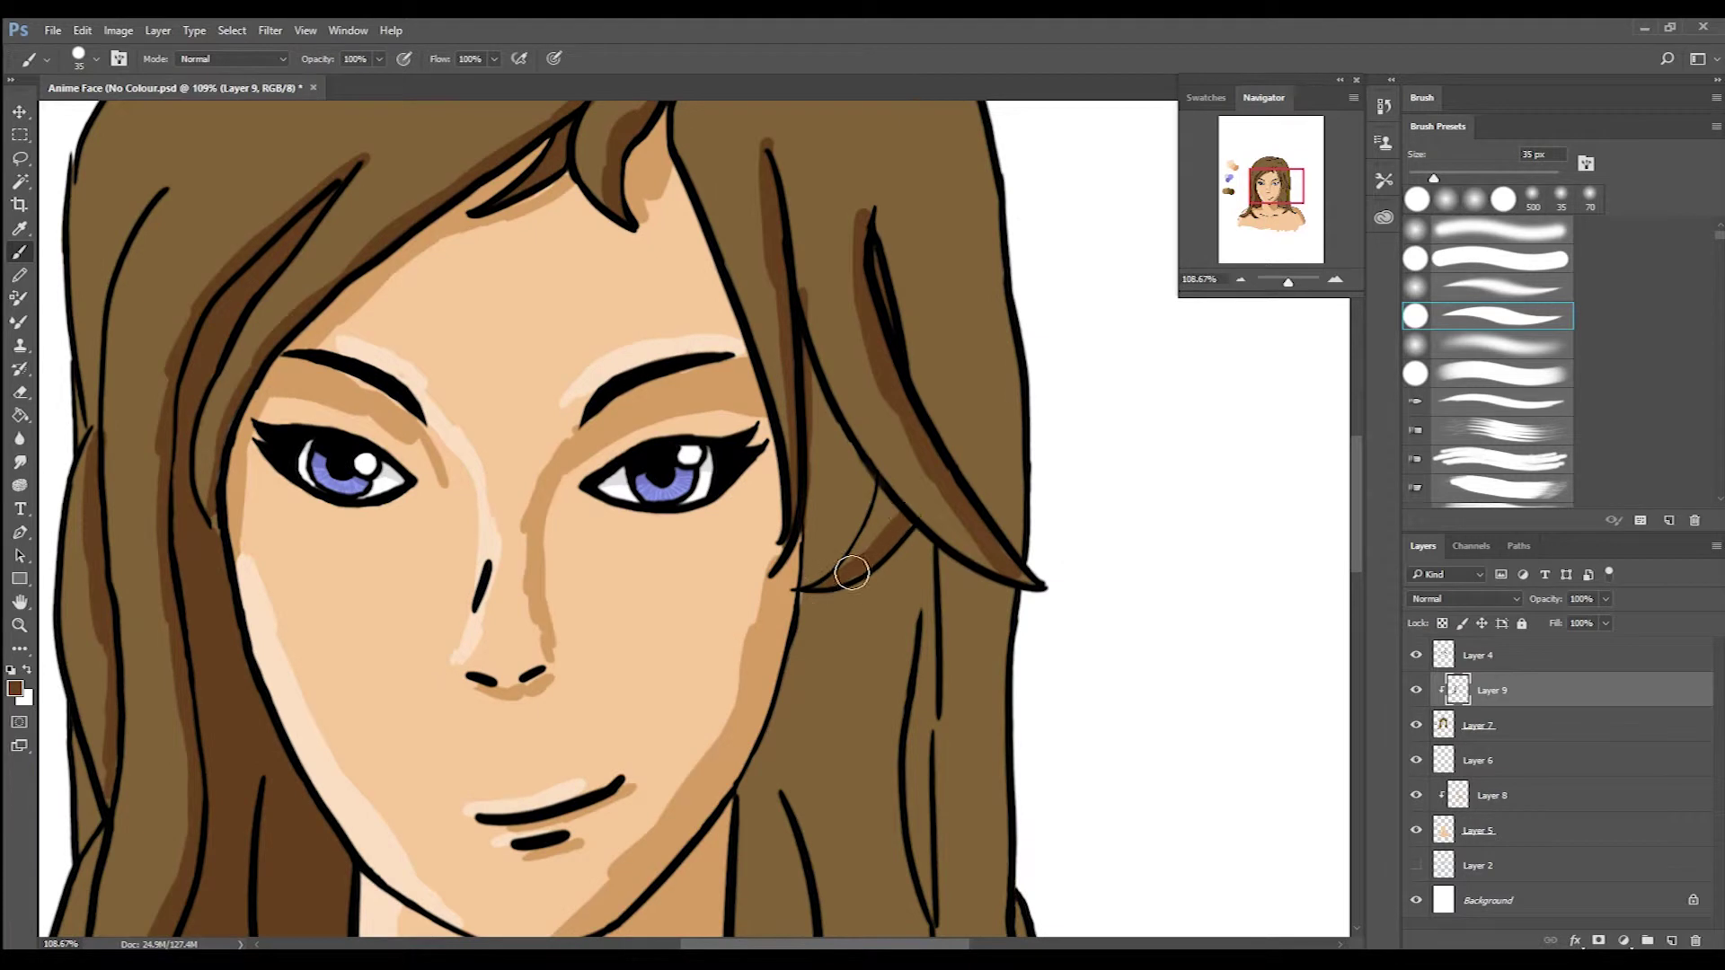
Fill the inner back hair beside the right cheek and neck with dark brown shadow.
scroll(844, 566, "down", 5)
scroll(809, 565, "right", 2)
mouse_move(760, 395)
left_mouse_down()
mouse_move(770, 566)
mouse_move(796, 527)
left_mouse_up()
key("ctrl+z")
mouse_move(737, 386)
left_mouse_down()
mouse_move(789, 385)
mouse_move(716, 354)
mouse_move(678, 450)
mouse_move(801, 638)
mouse_move(793, 219)
left_mouse_up()
scroll(854, 447, "up", 5)
left_click_drag(808, 719, 759, 277)
scroll(759, 278, "up", 2)
left_click_drag(791, 593, 714, 365)
Extend the dark brown shadow into the gap between the face strands and the long front strand beside the right eye.
scroll(566, 373, "up", 5)
mouse_move(578, 412)
left_mouse_down()
mouse_move(698, 270)
mouse_move(478, 416)
mouse_move(288, 596)
left_mouse_up()
scroll(416, 558, "up", 3)
mouse_move(377, 503)
left_mouse_down()
mouse_move(412, 423)
mouse_move(292, 499)
mouse_move(335, 512)
left_mouse_up()
scroll(363, 455, "down", 4)
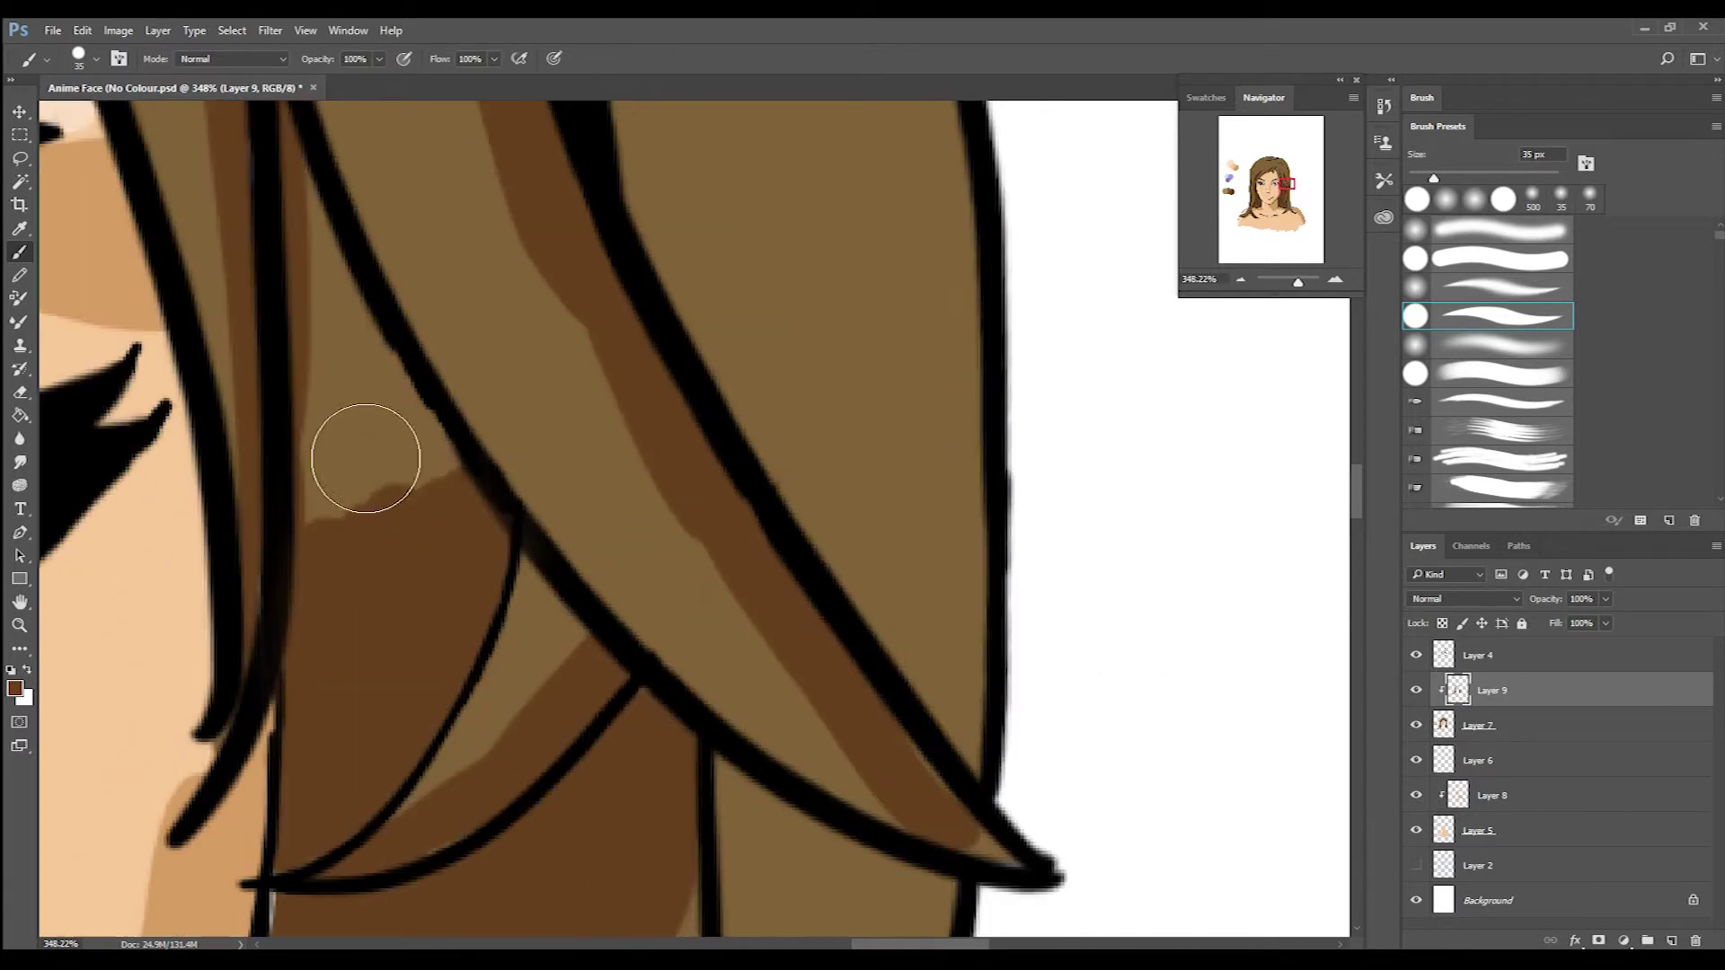
Shade the outer right edge of the long hair in dark brown, from the shoulder tips up towards the crown.
scroll(393, 710, "down", 5)
scroll(611, 853, "up", 5)
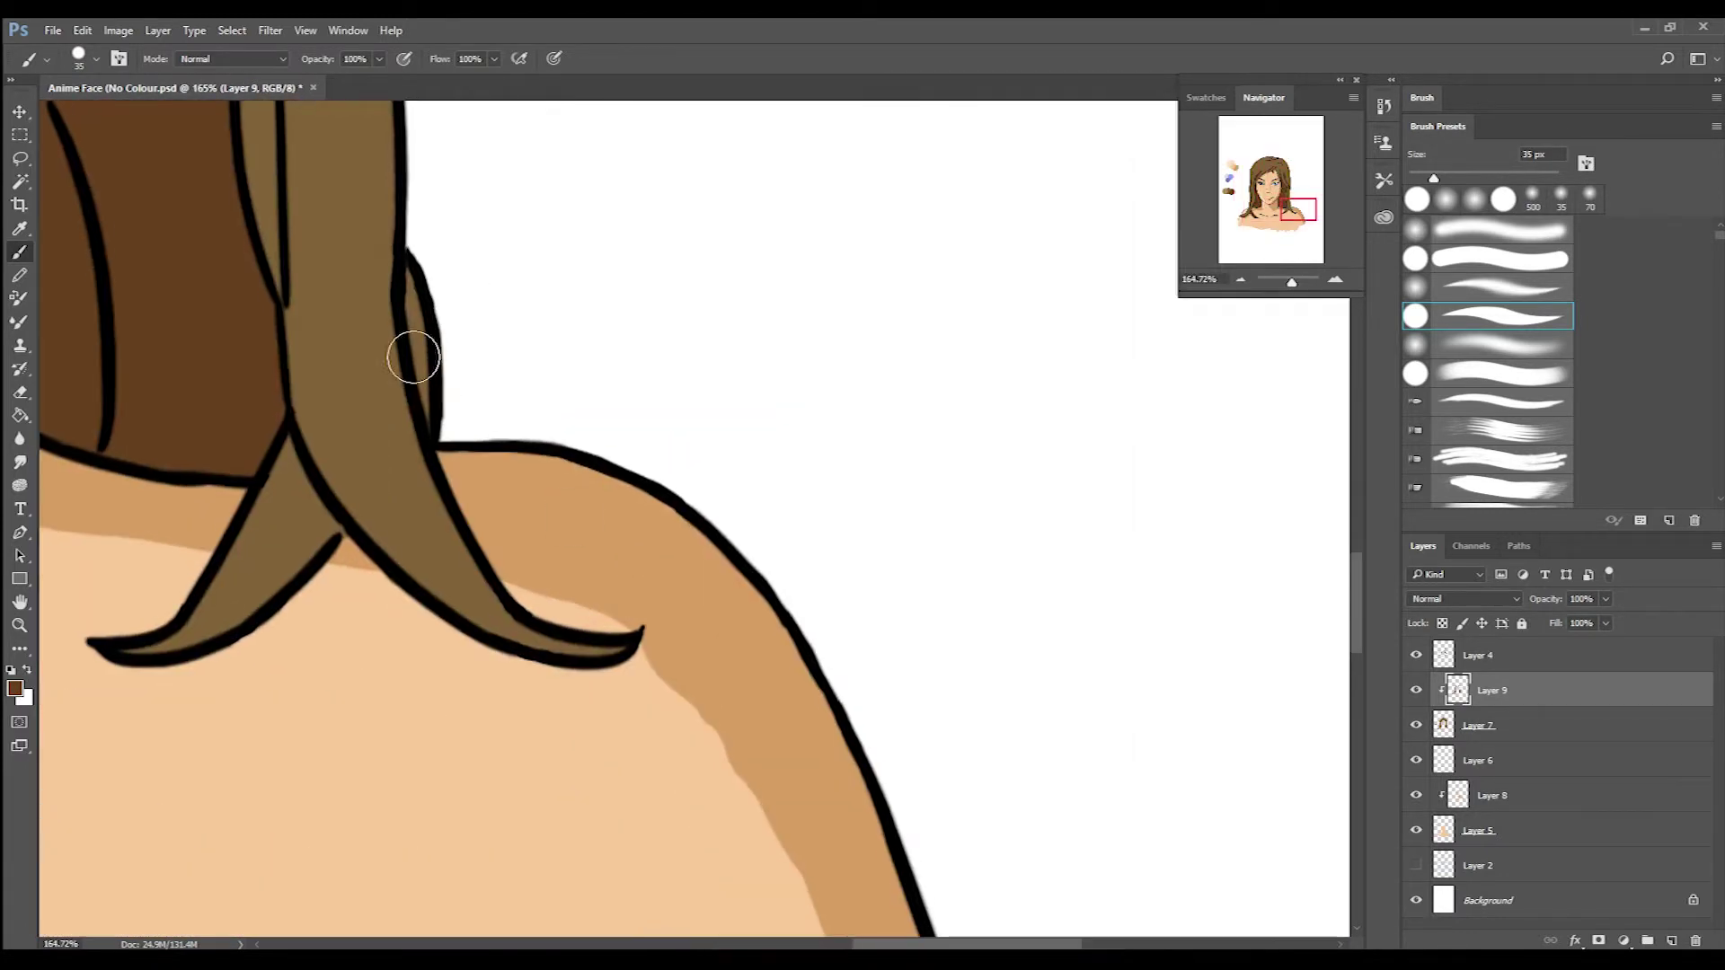
mouse_move(395, 157)
left_mouse_down()
mouse_move(442, 512)
mouse_move(382, 117)
left_mouse_up()
scroll(385, 262, "up", 3)
scroll(377, 377, "up", 3)
mouse_move(386, 263)
left_mouse_down()
mouse_move(391, 364)
mouse_move(365, 316)
mouse_move(359, 126)
left_mouse_up()
scroll(386, 336, "up", 4)
left_click_drag(386, 336, 345, 115)
scroll(345, 115, "up", 3)
Darken the crown beneath its short line-art strands and add thin dark brown streaks across the top of the hair.
mouse_move(422, 431)
left_mouse_down()
mouse_move(339, 239)
mouse_move(593, 369)
left_mouse_up()
scroll(338, 239, "up", 3)
scroll(423, 412, "up", 3)
left_click_drag(489, 364, 571, 440)
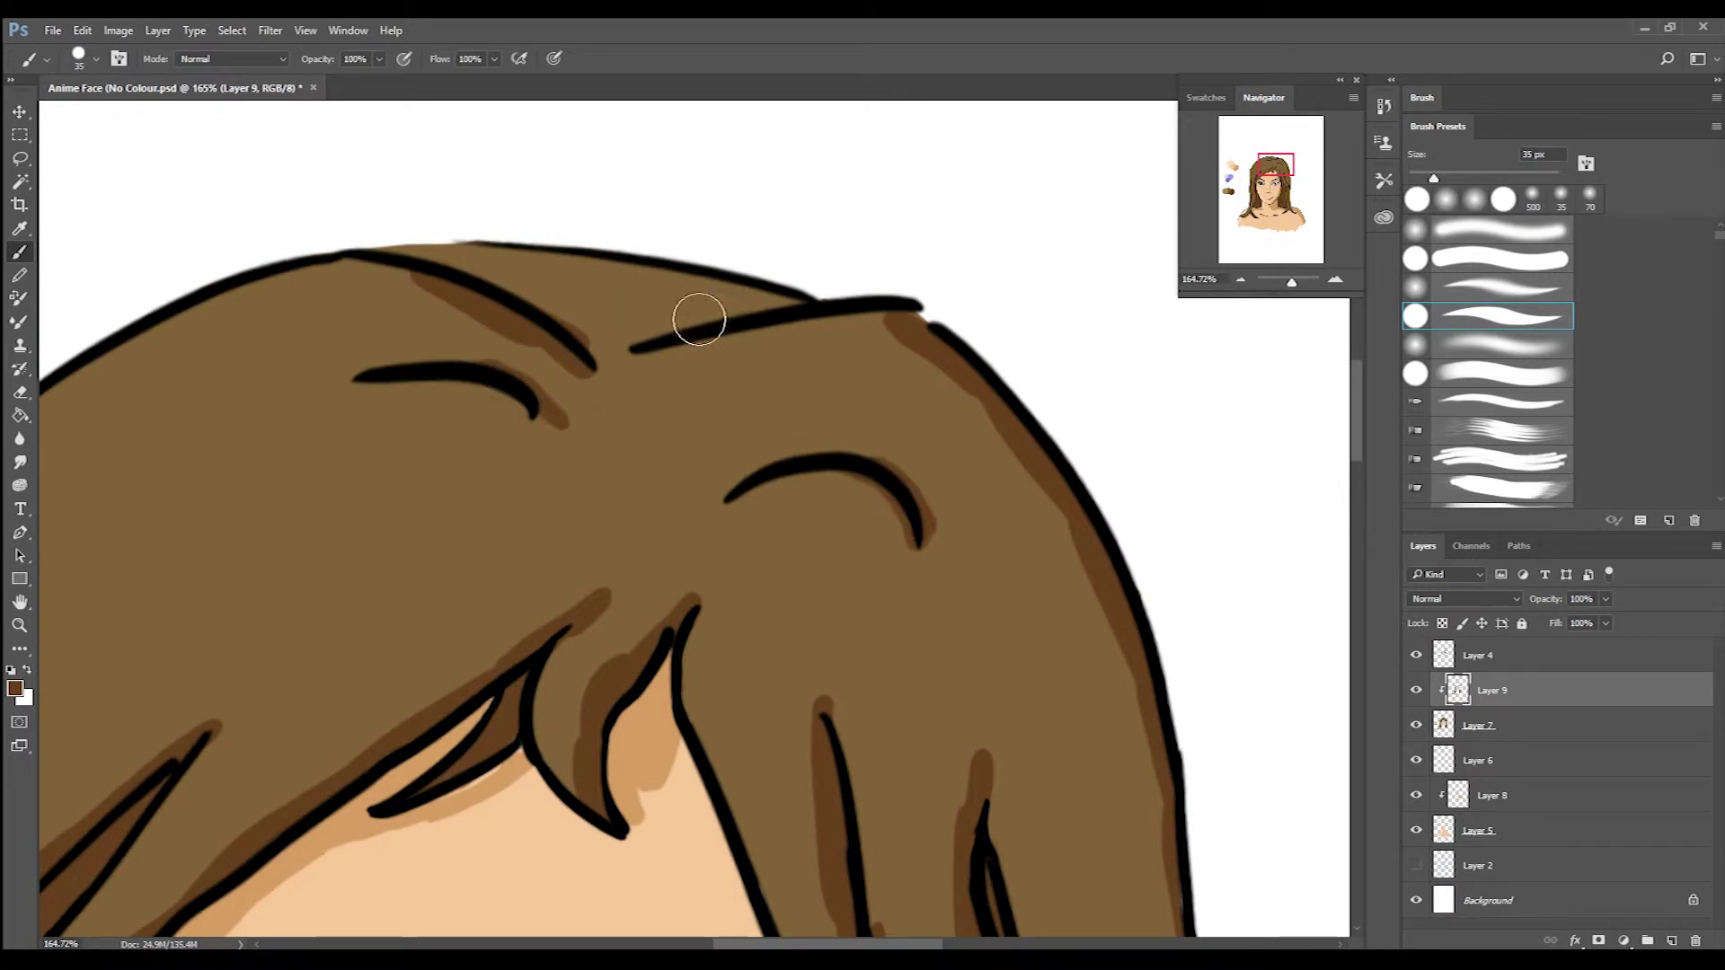
scroll(452, 266, "down", 8)
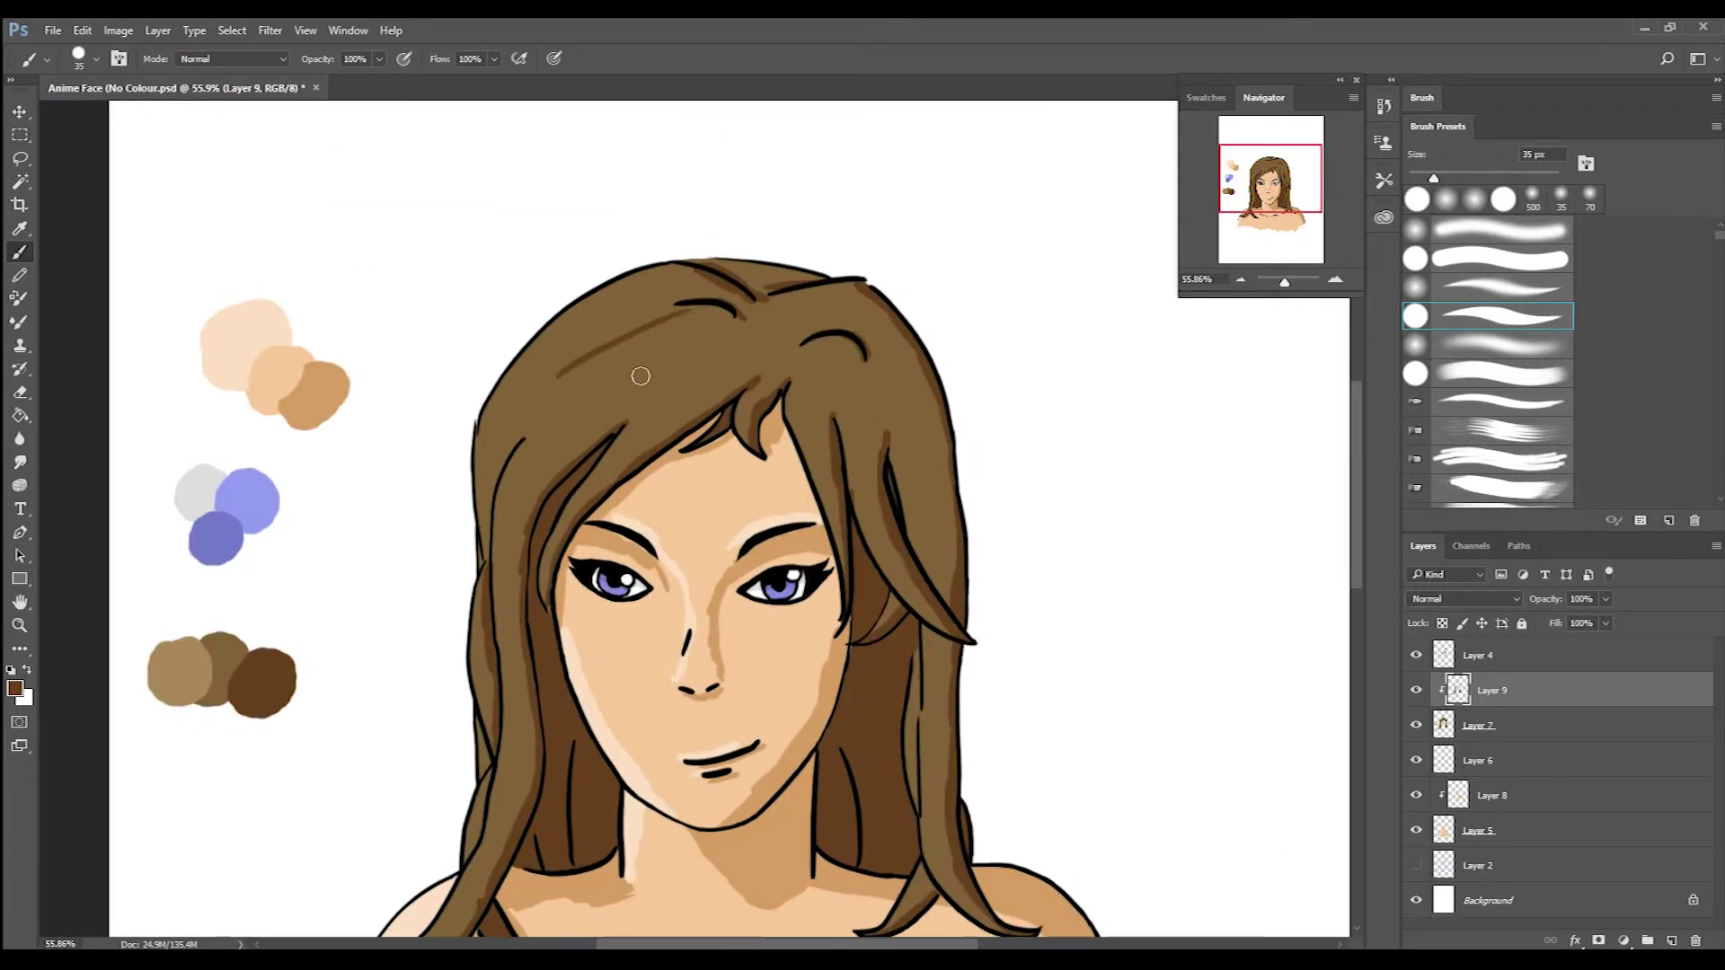
Pick the light brown and paint a highlight along the inner side of the long left strand's line art.
scroll(391, 925, "up", 6)
mouse_move(281, 662)
left_mouse_down()
mouse_move(545, 279)
mouse_move(445, 665)
mouse_move(503, 377)
left_mouse_up()
left_click_drag(494, 476, 503, 270)
mouse_move(472, 112)
left_mouse_down()
mouse_move(499, 486)
mouse_move(441, 699)
left_mouse_up()
left_click_drag(441, 575, 460, 862)
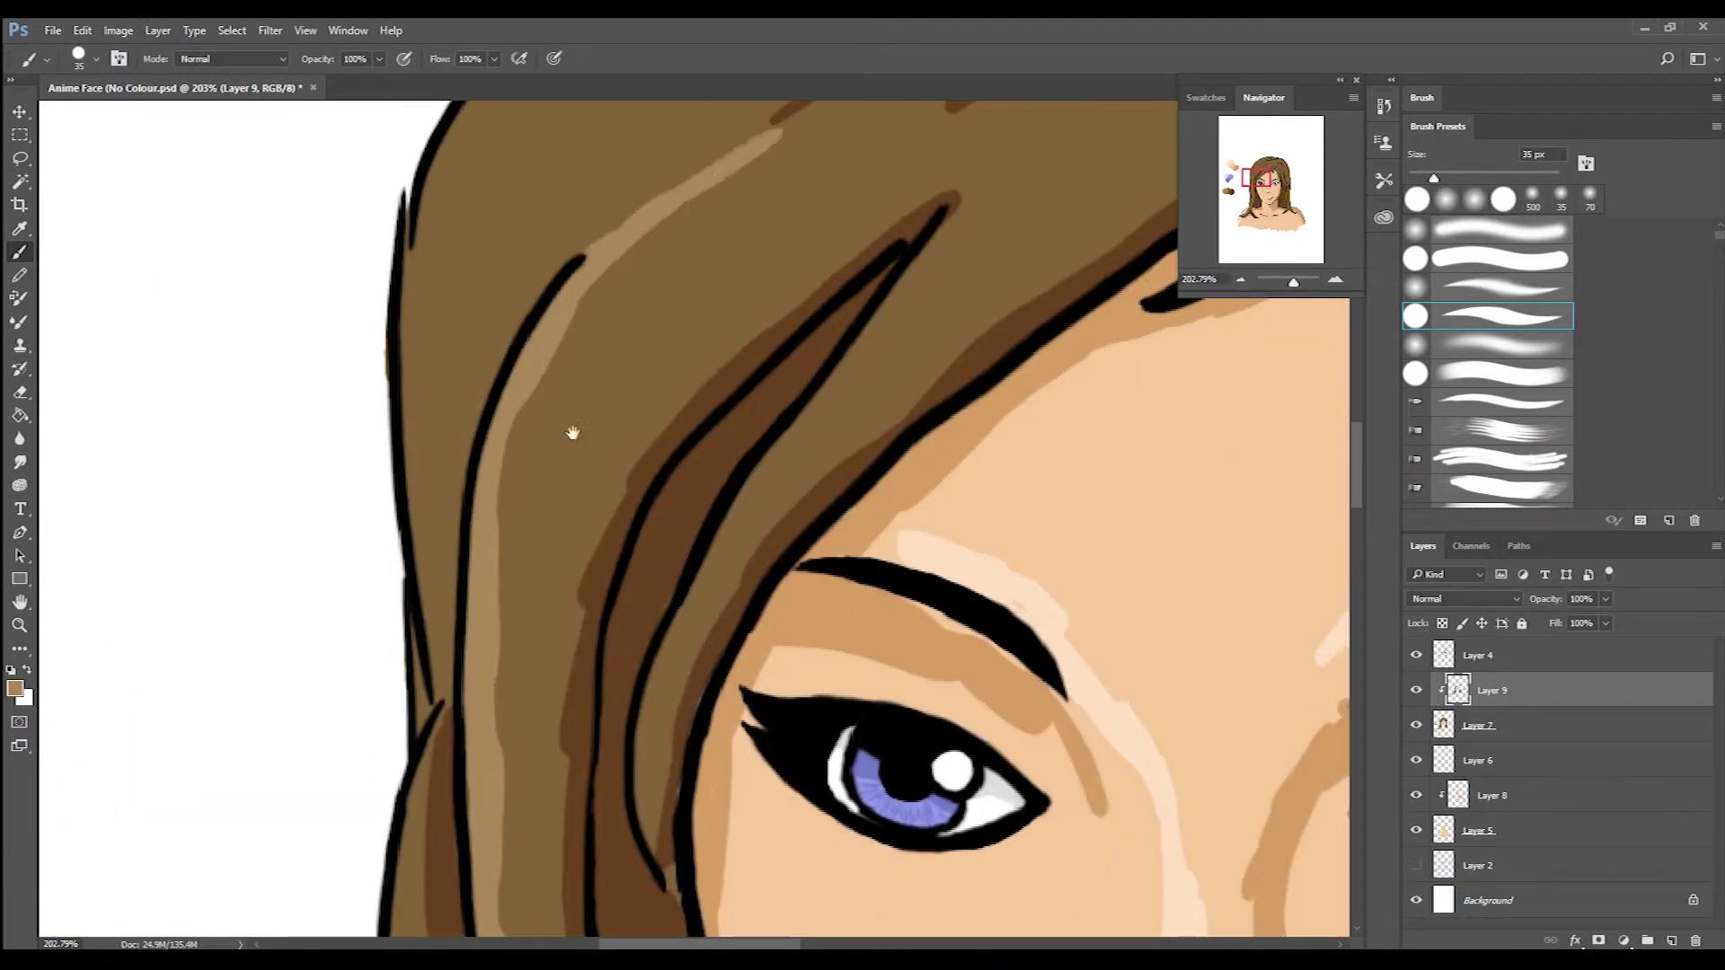
Highlight the outer left strands and the upper left edge of the hair in light brown.
left_click_drag(570, 790, 680, 271)
mouse_move(479, 693)
left_mouse_down()
mouse_move(516, 629)
mouse_move(539, 171)
left_mouse_up()
scroll(503, 540, "down", 5)
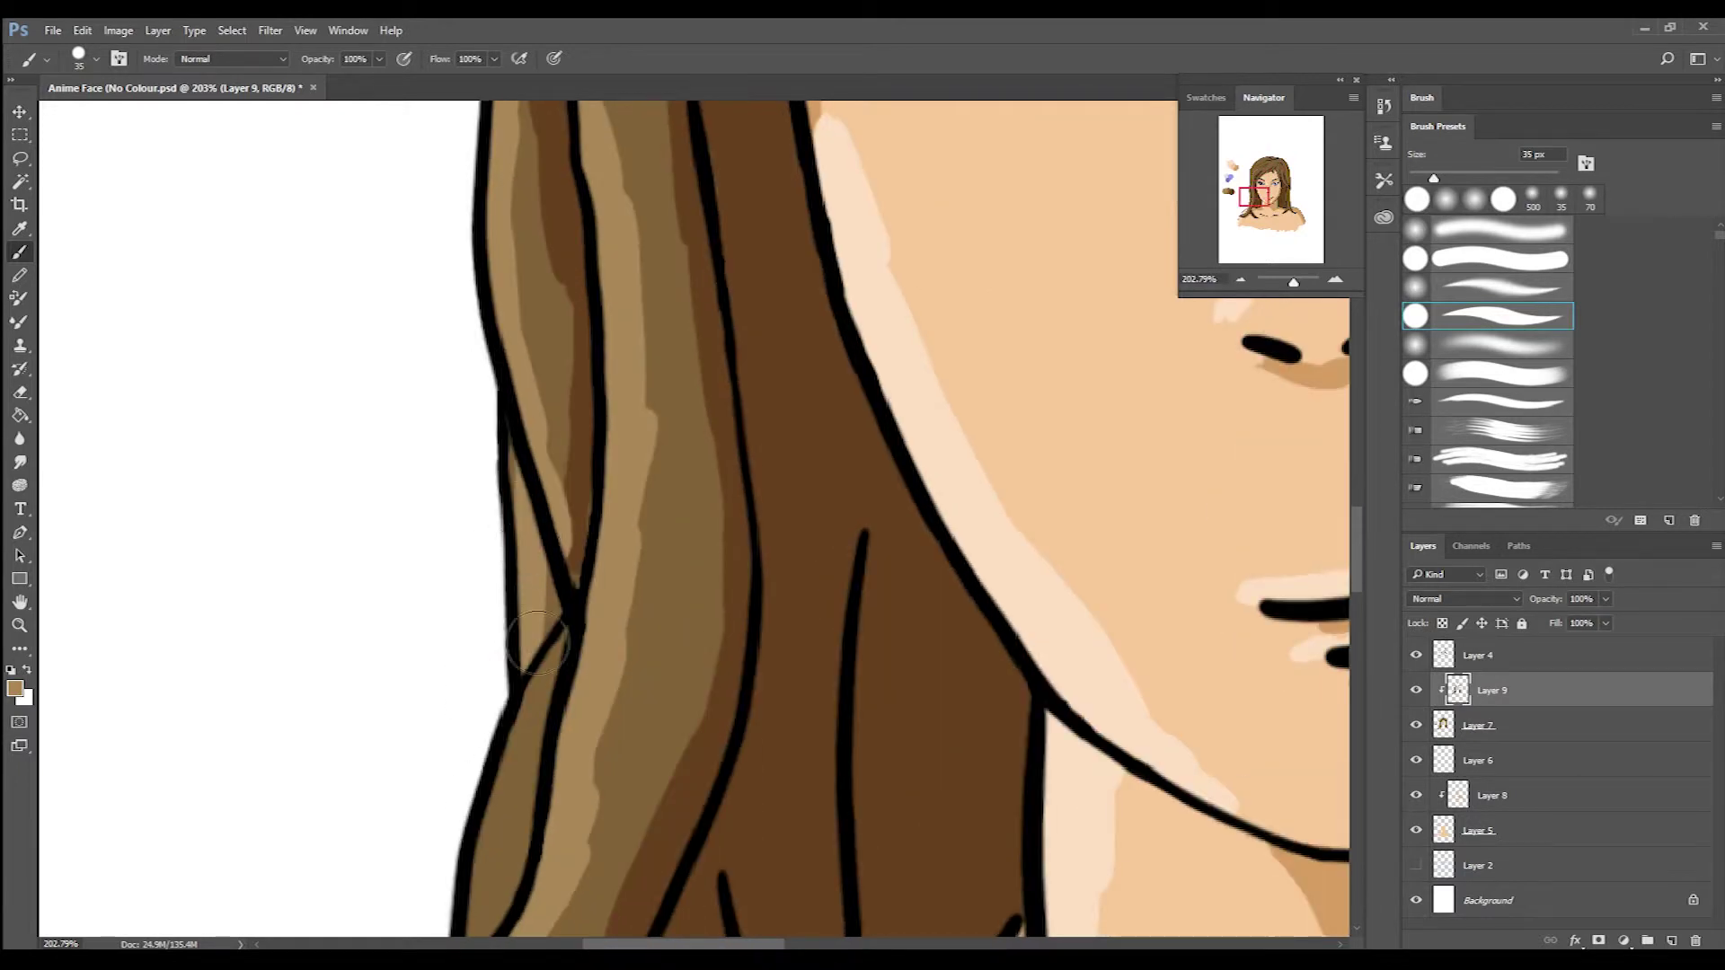
scroll(486, 665, "down", 4)
scroll(478, 666, "up", 15)
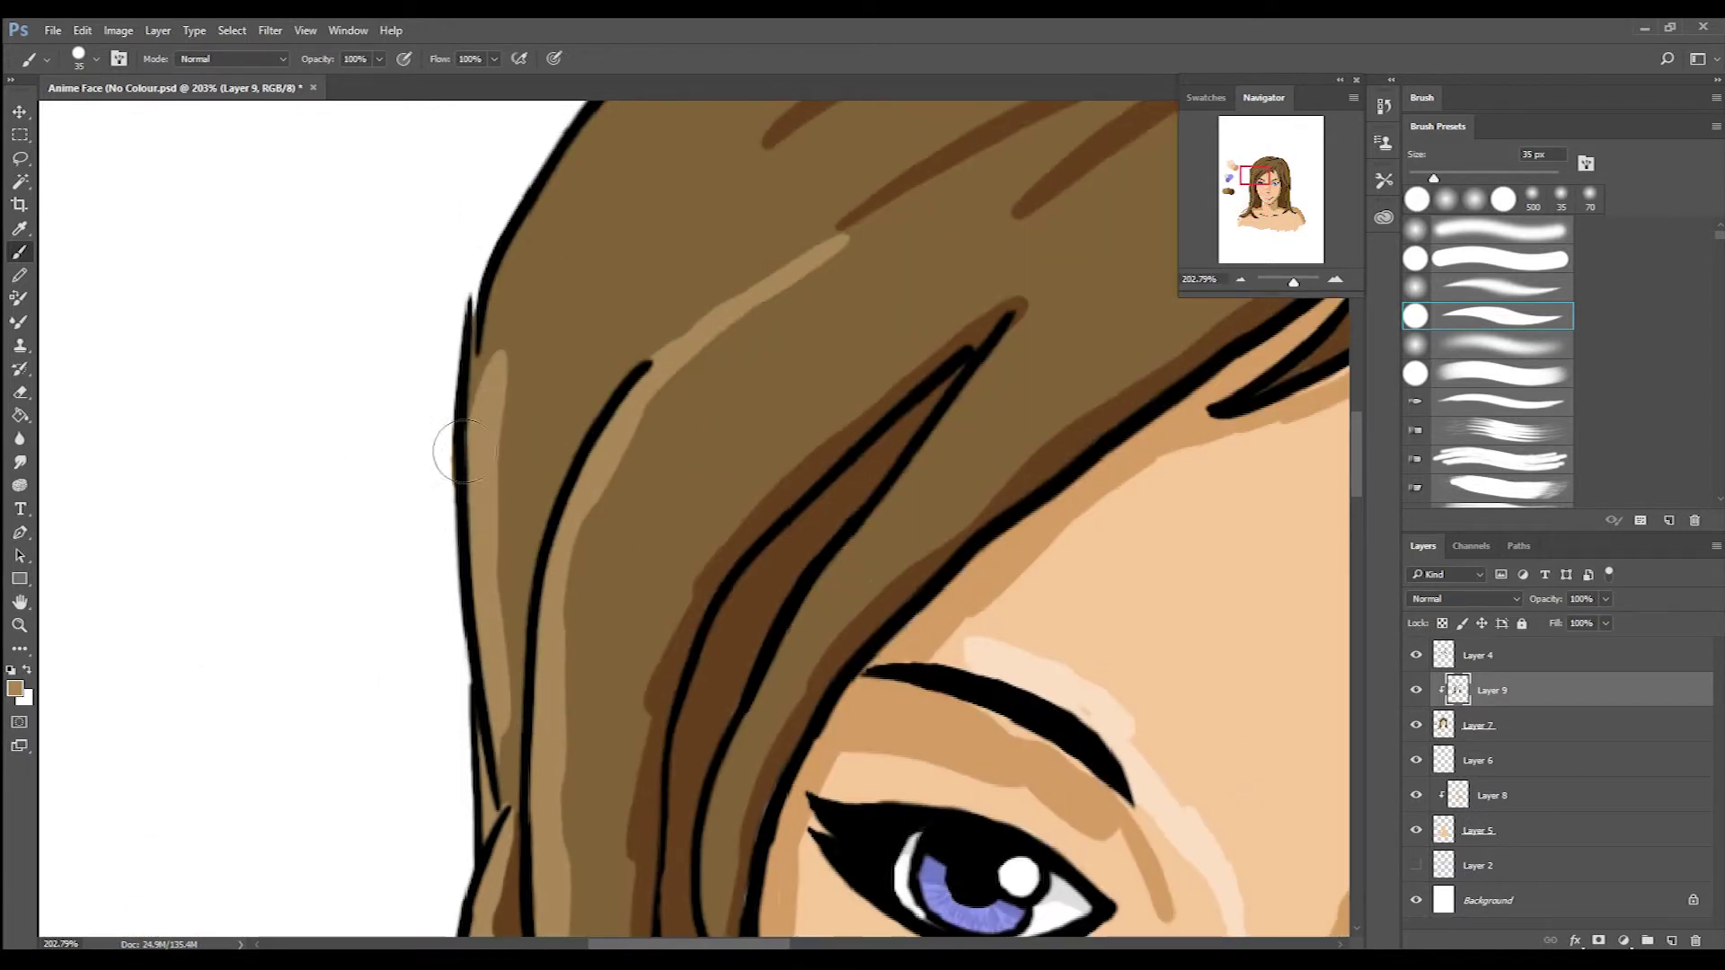
Paint light brown highlights along the top outline of the crown and around the short strands above the forehead.
scroll(646, 216, "up", 3)
scroll(720, 261, "right", 4)
left_click_drag(809, 353, 953, 310)
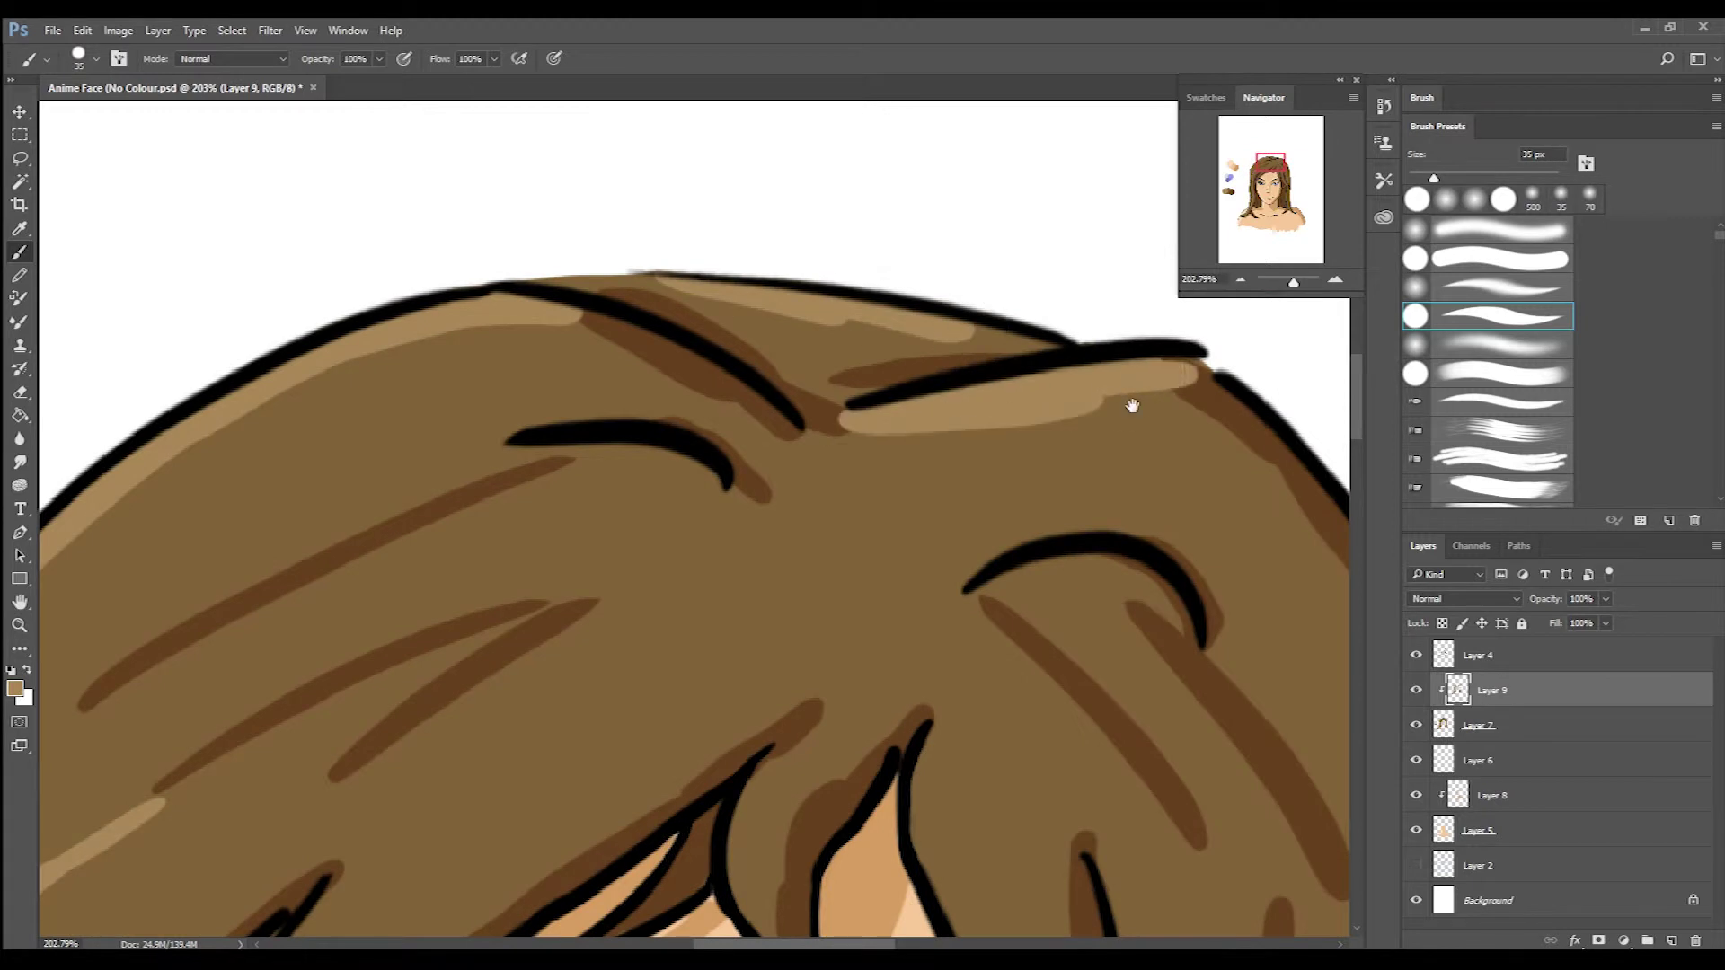
scroll(1024, 310, "down", 5)
scroll(839, 377, "up", 3)
scroll(629, 270, "right", 4)
left_click_drag(439, 231, 674, 334)
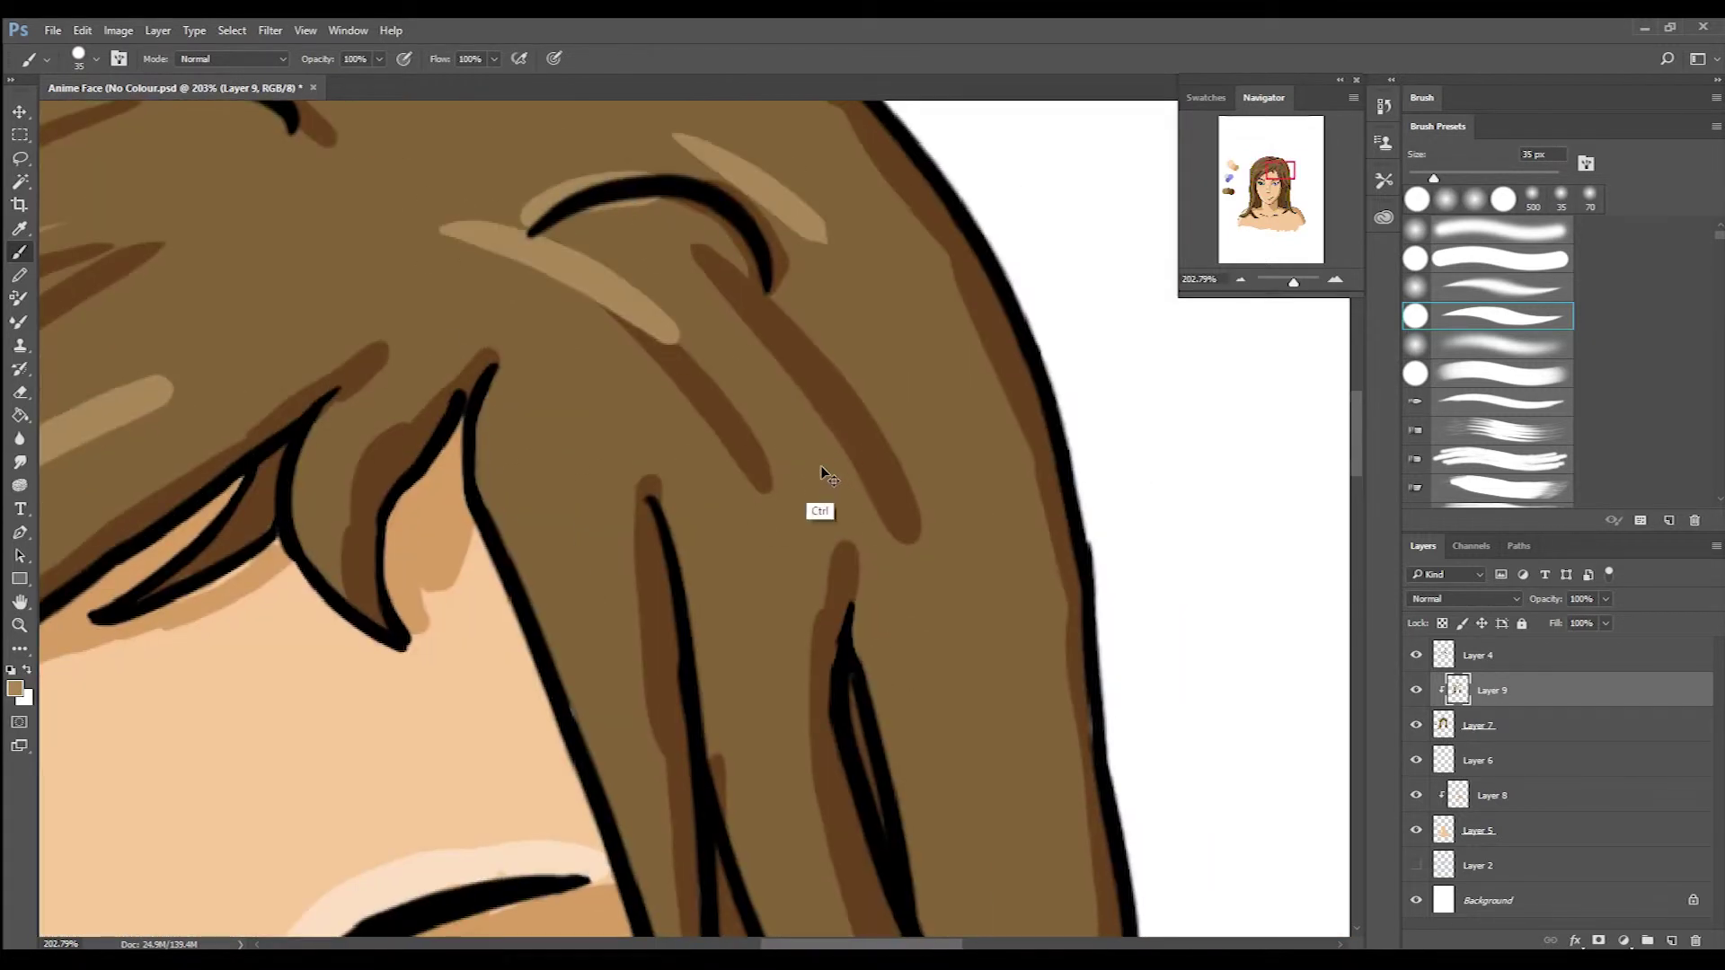
Mirror the canvas horizontally and add light brown highlight streaks across the crown and the small fringe strand.
key("f")
scroll(899, 321, "down", 5)
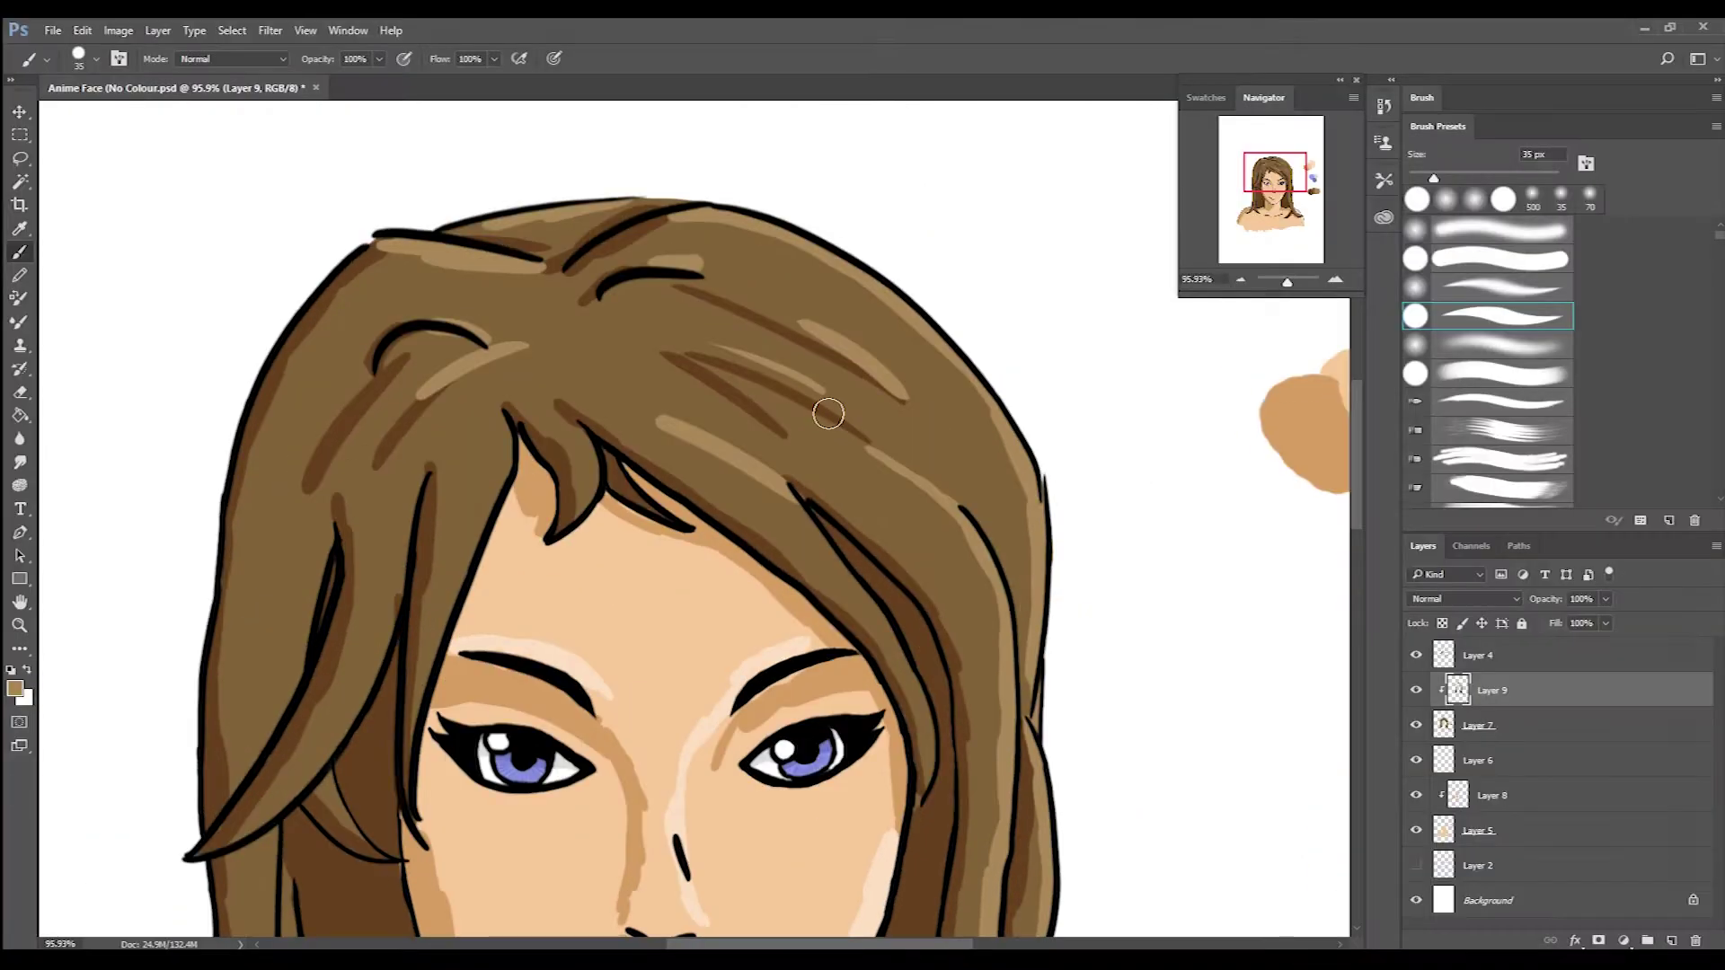
scroll(797, 462, "up", 3)
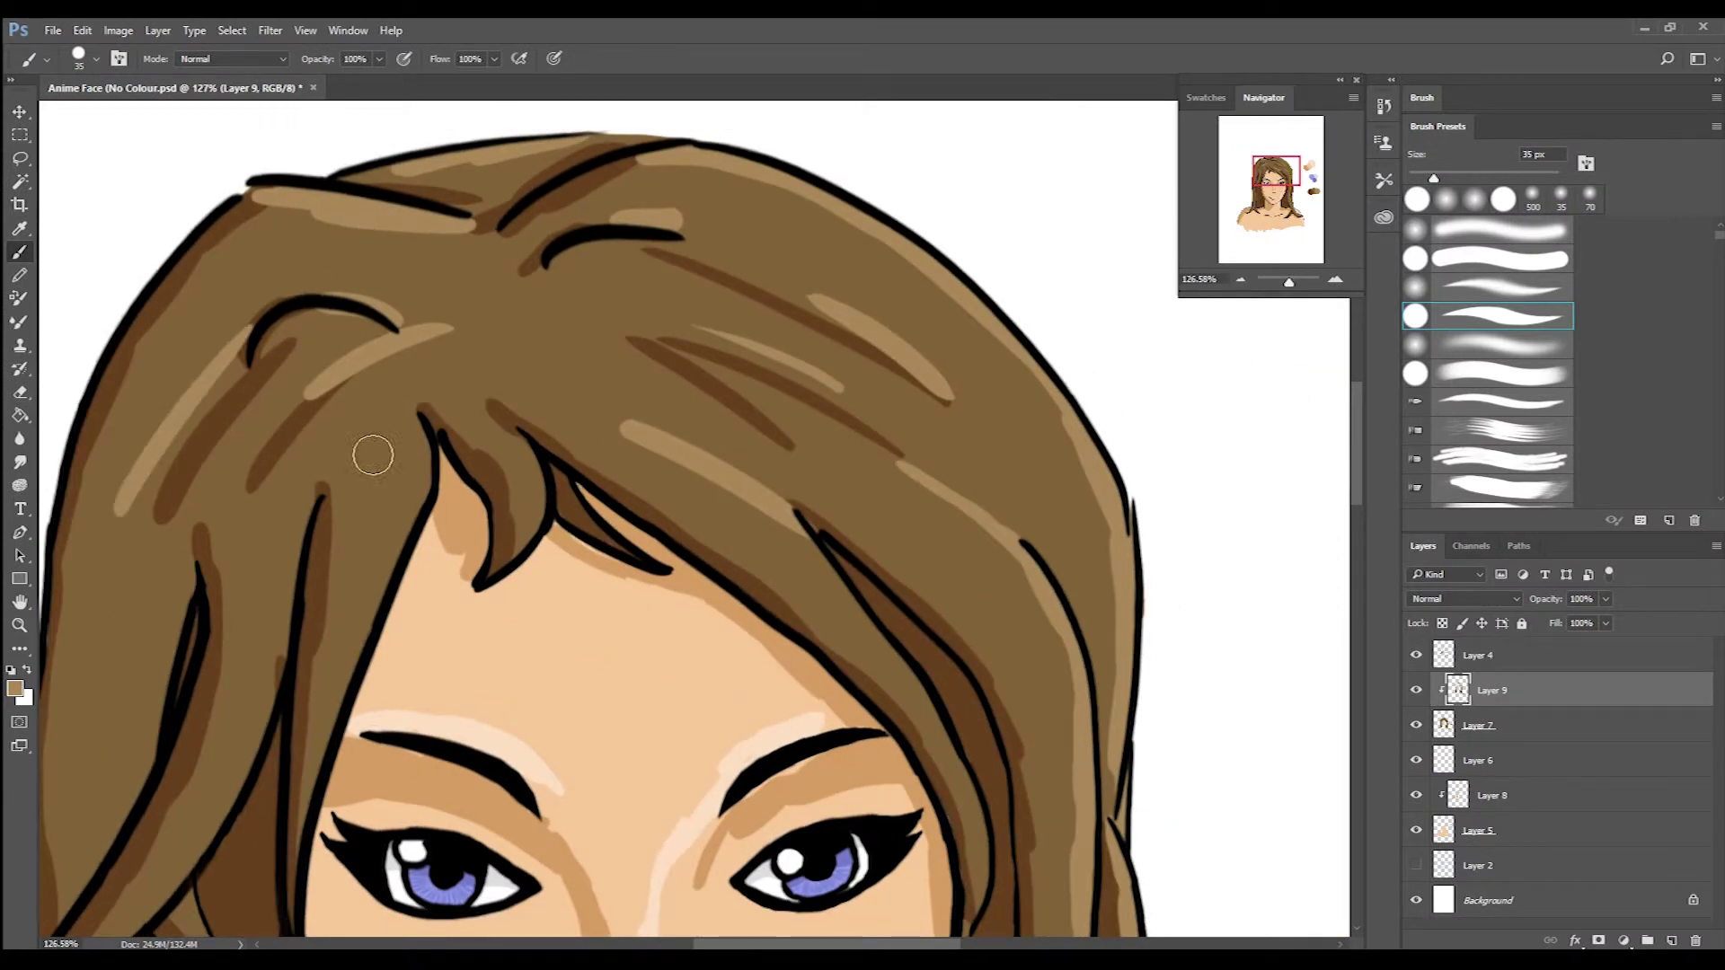
scroll(724, 404, "down", 3)
scroll(576, 599, "up", 1)
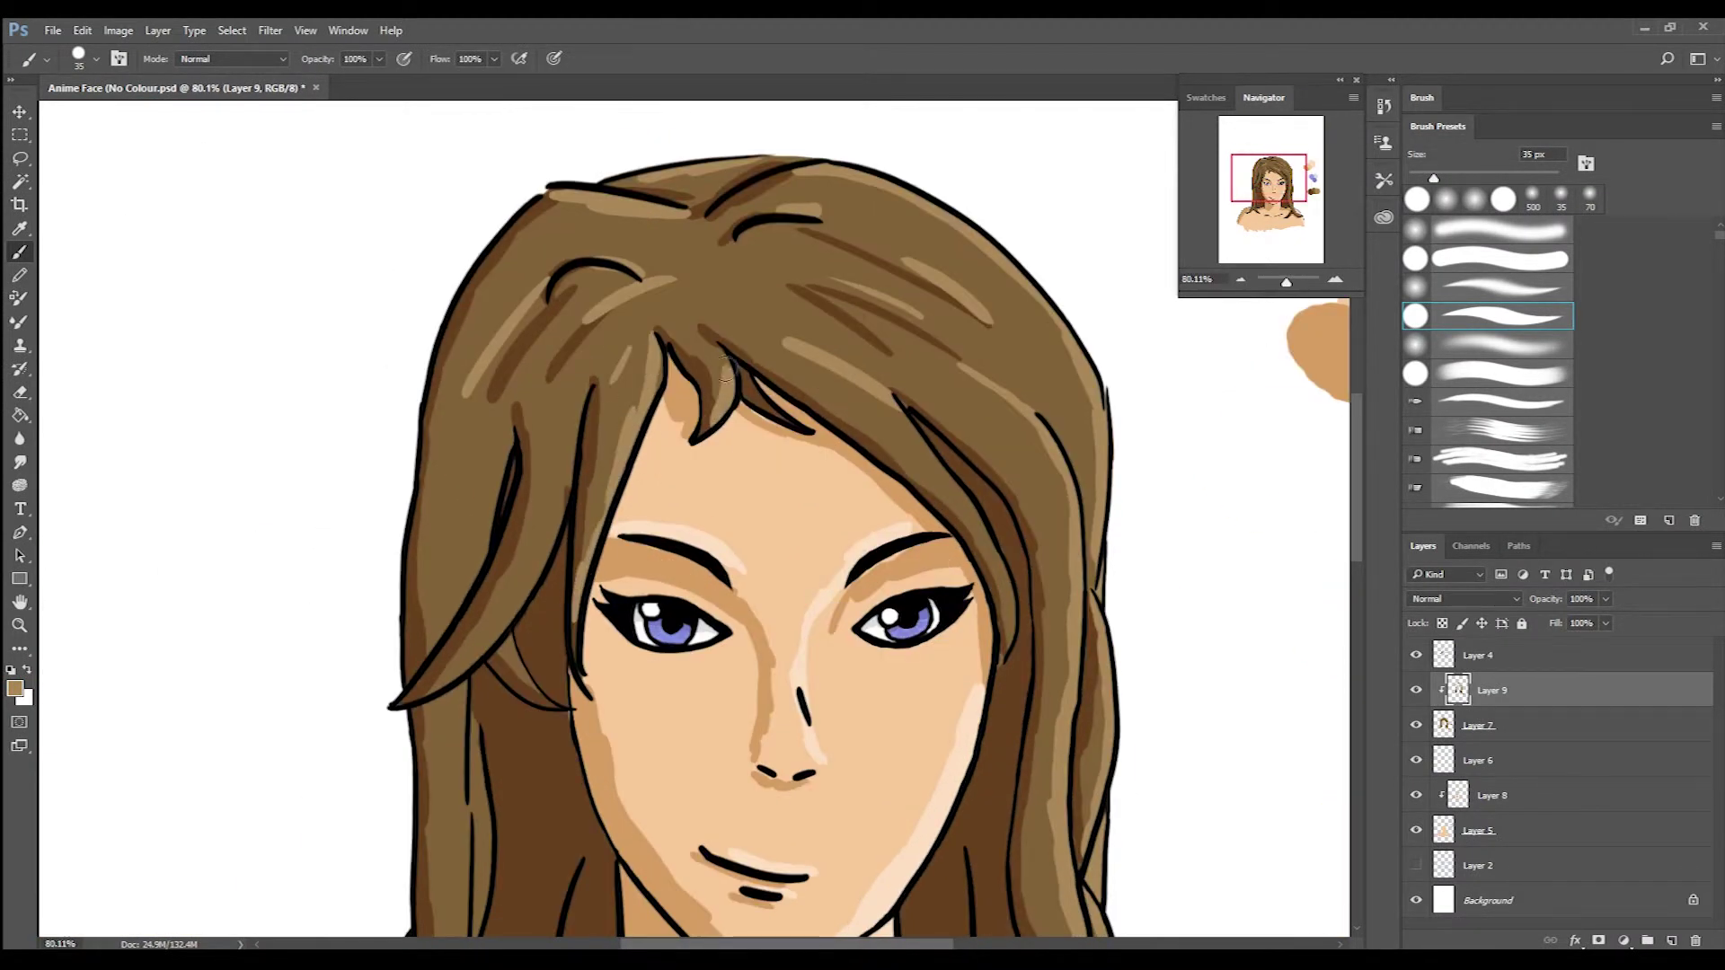
Flip the canvas back and highlight the small strand by the left temple and the strand along the right hairline.
key("ctrl+shift+h")
scroll(424, 714, "up", 5)
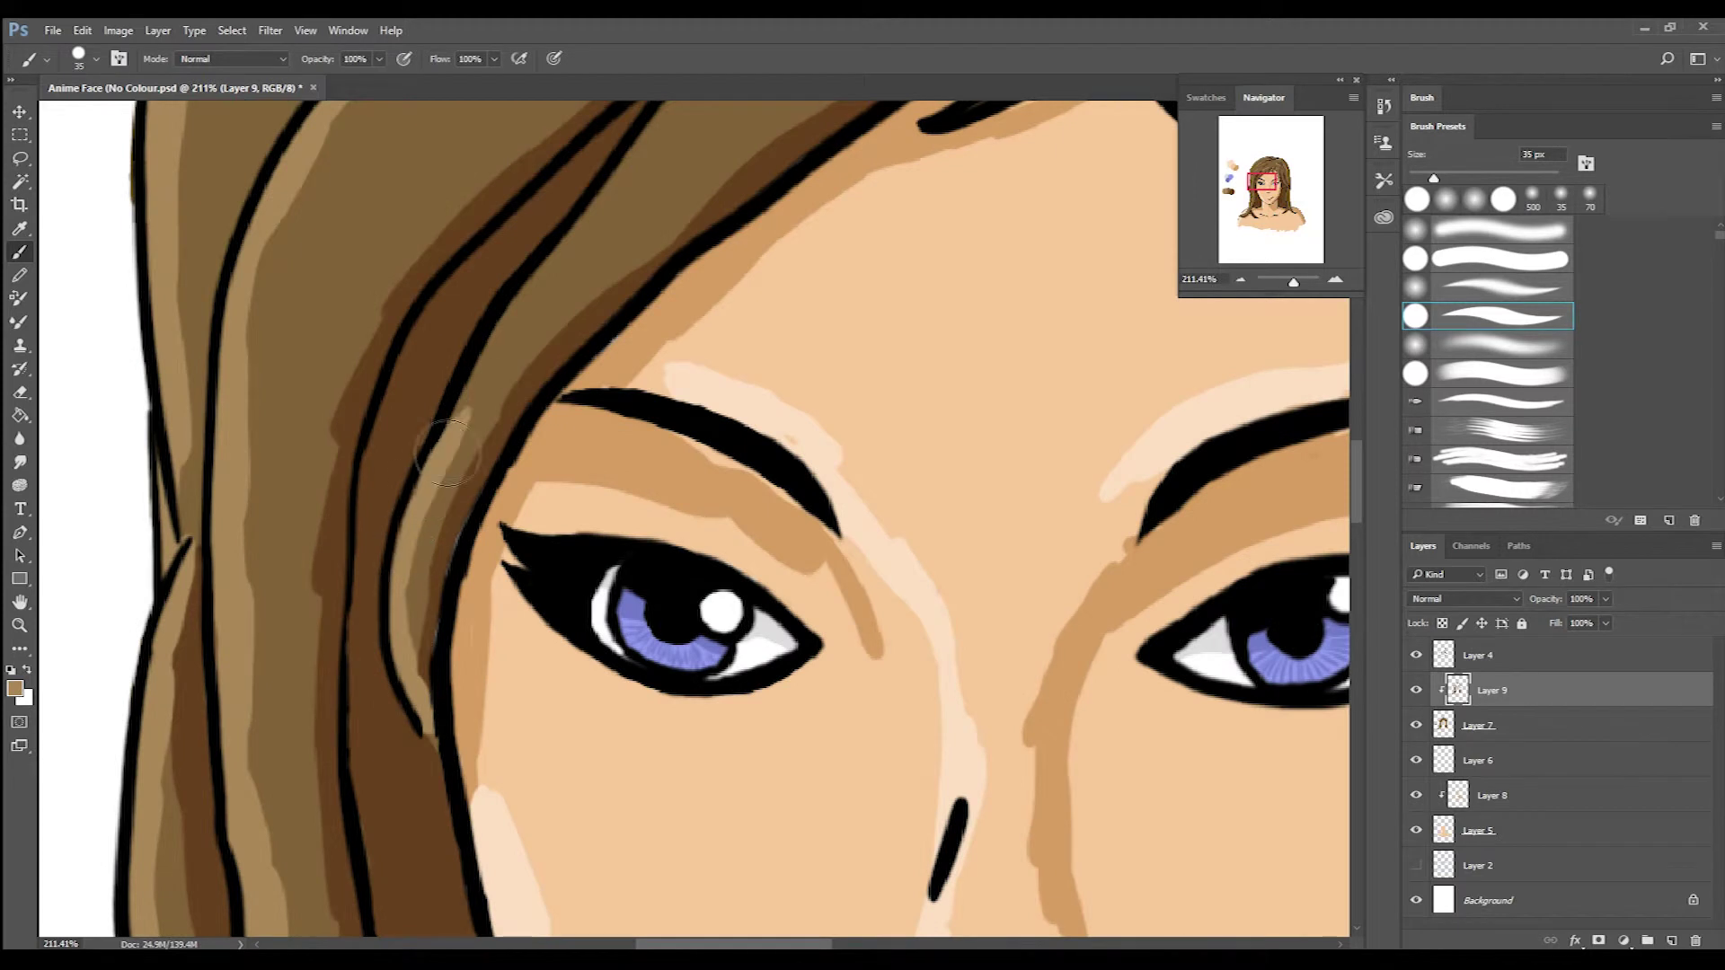
scroll(440, 503, "up", 3)
scroll(793, 219, "down", 4)
scroll(809, 539, "up", 2)
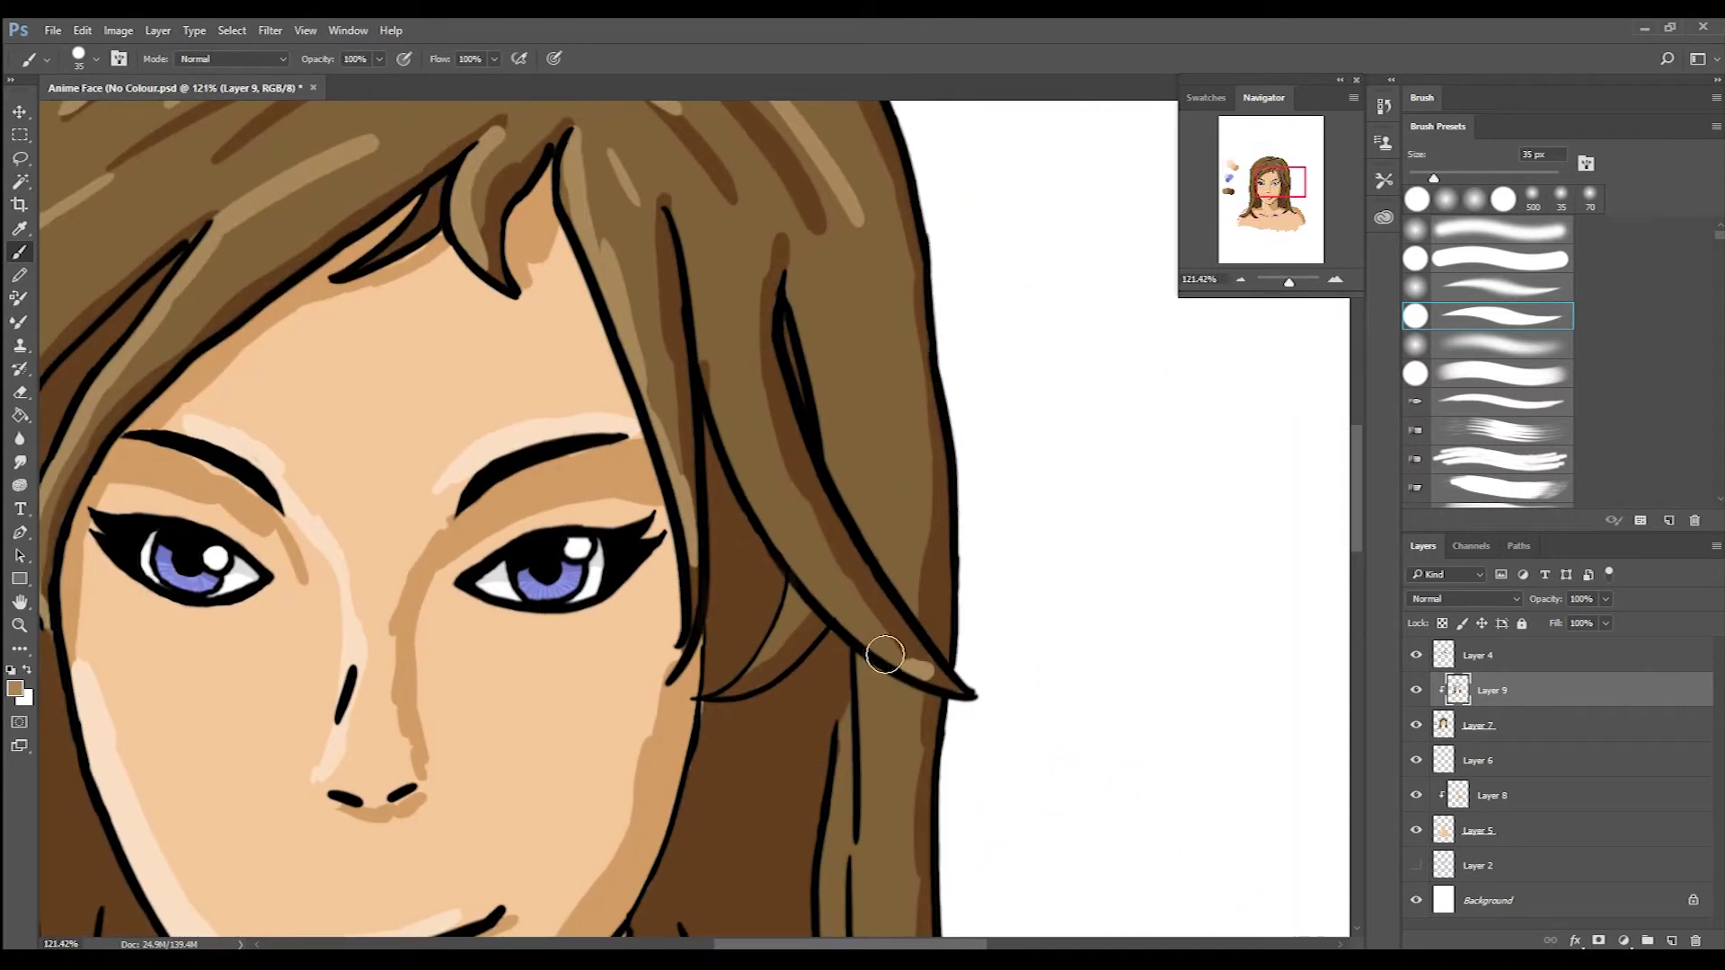
Highlight the lower edge of the long right front strand and the small curved strand beneath it.
scroll(768, 678, "up", 4)
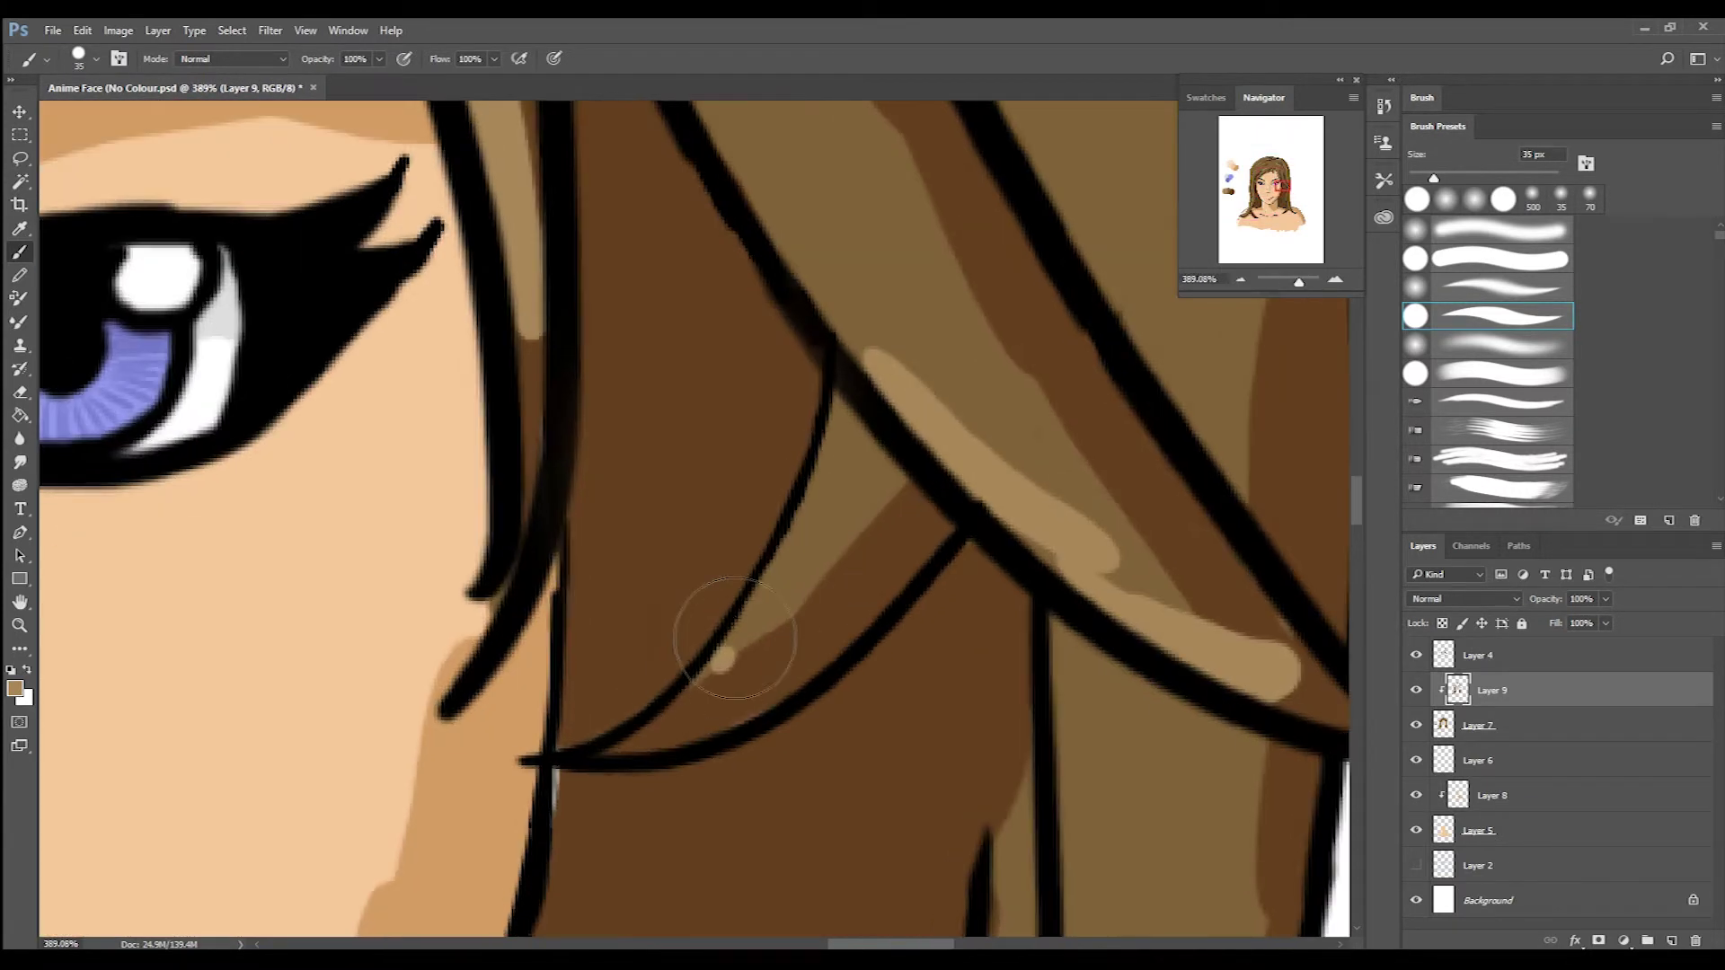
scroll(828, 502, "up", 3)
scroll(650, 310, "up", 10)
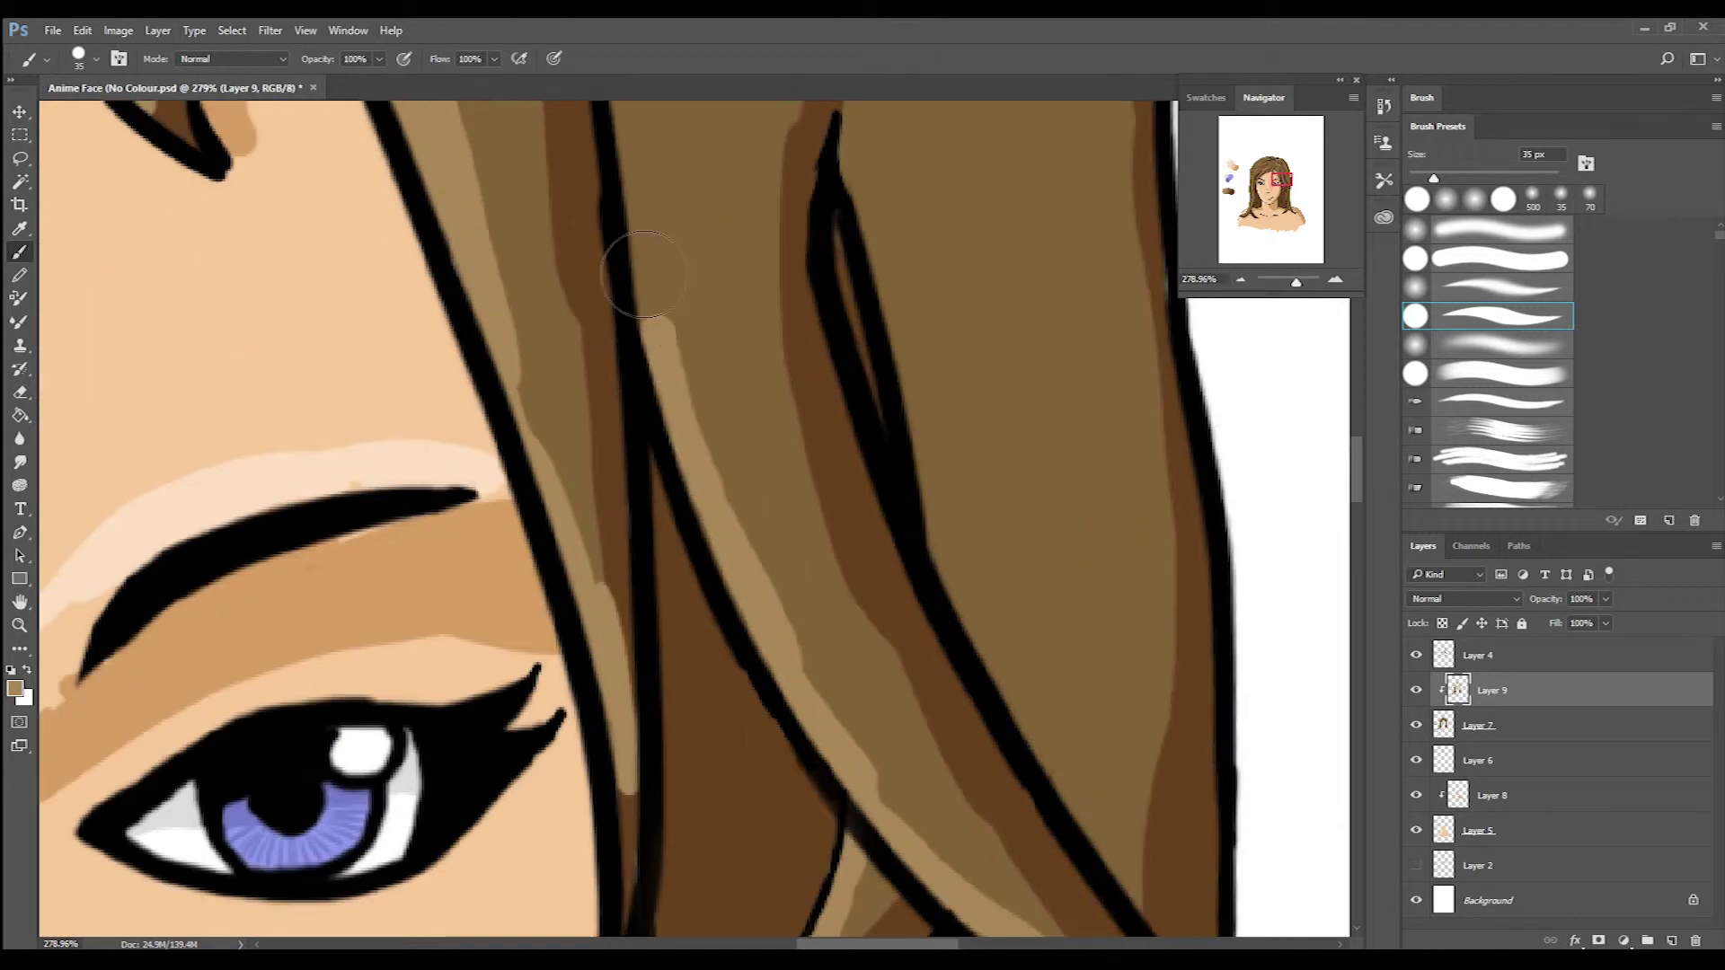
Paint light brown highlights along the inner edges of the lower right strands down to their tips on the shoulder.
scroll(918, 461, "down", 3)
scroll(918, 460, "down", 6)
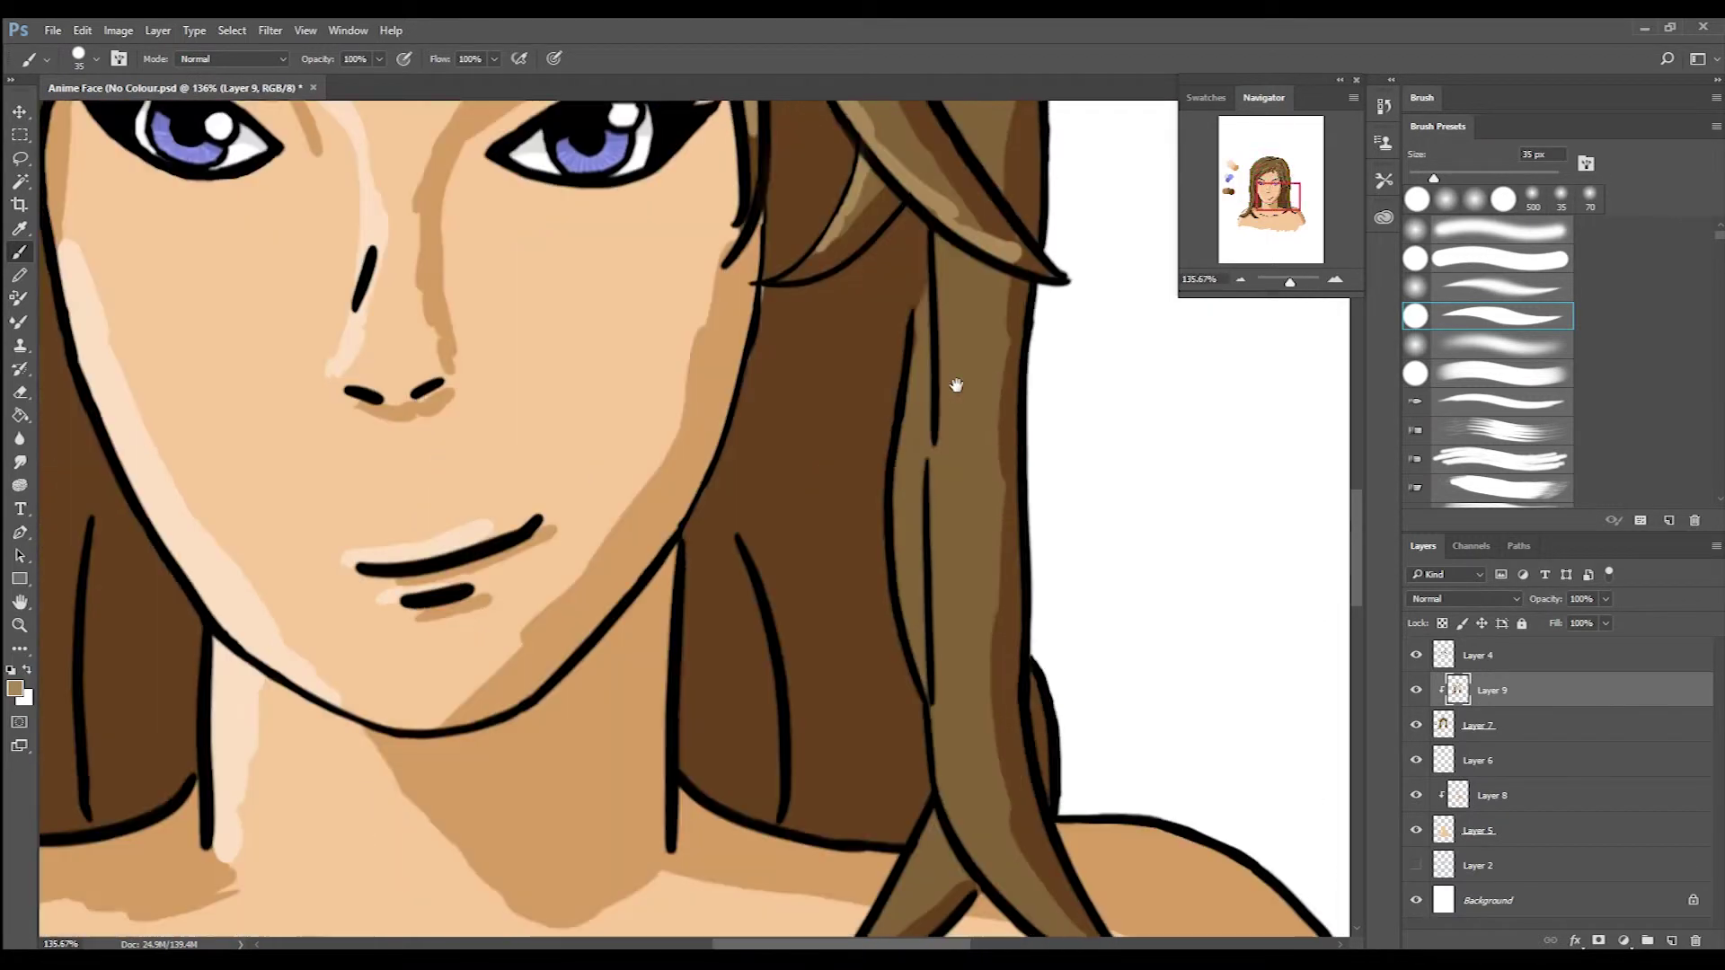
scroll(904, 609, "down", 5)
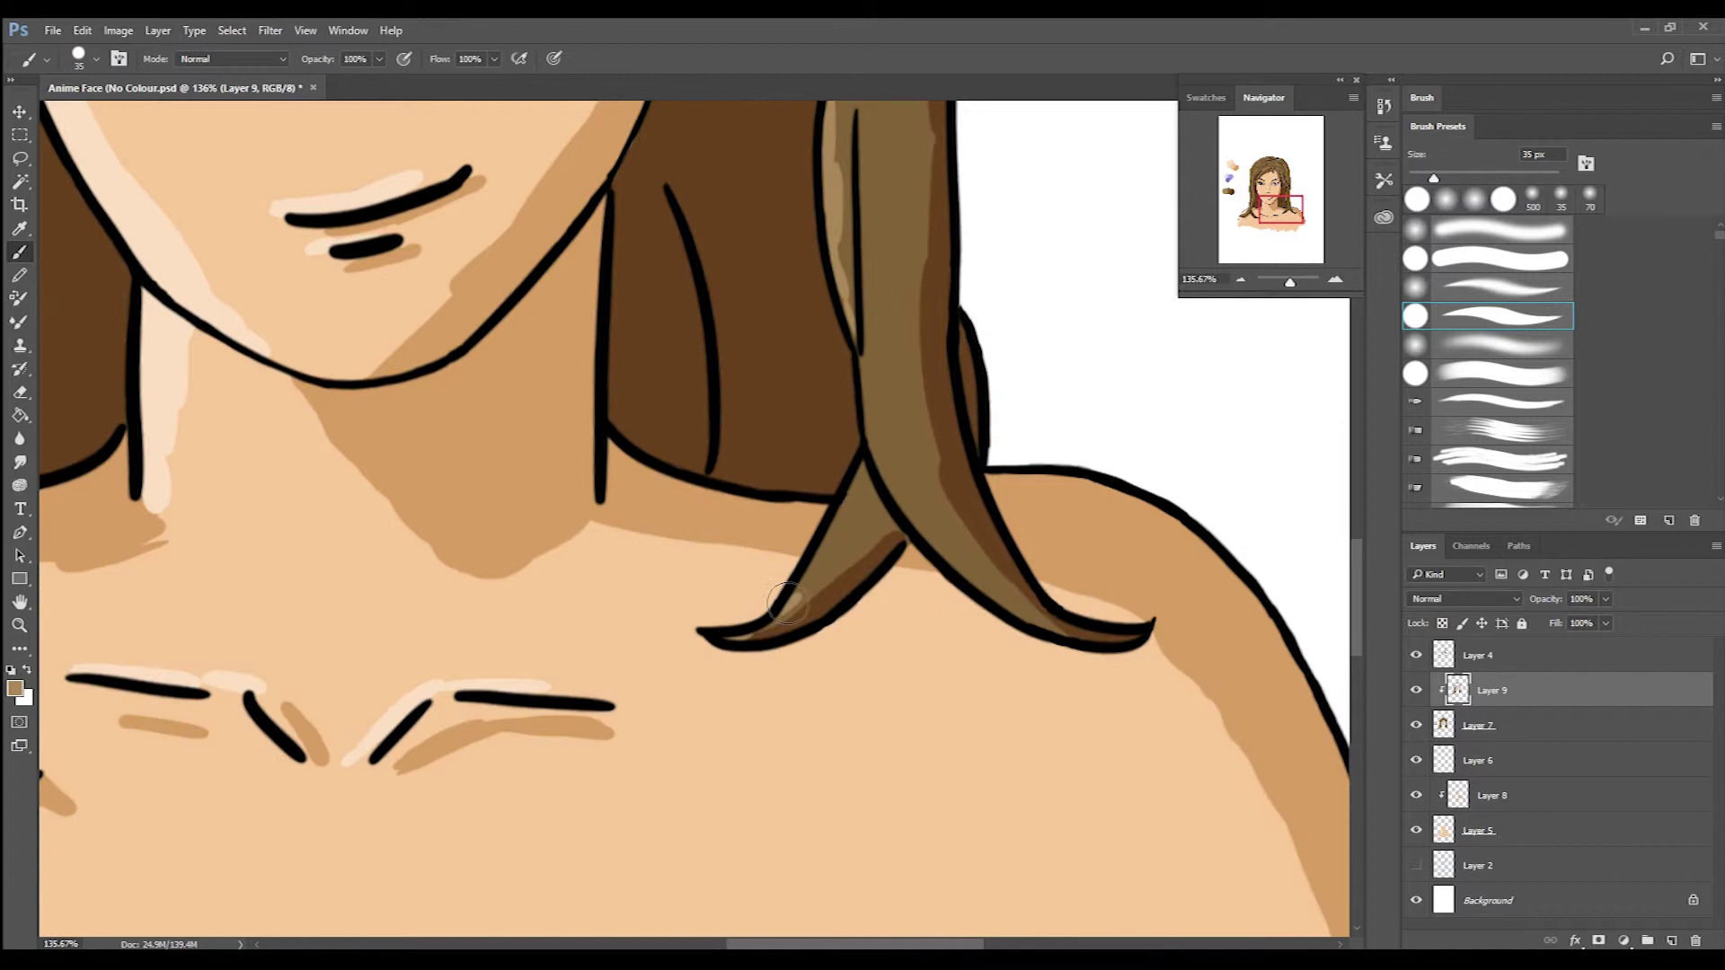
scroll(947, 568, "up", 3)
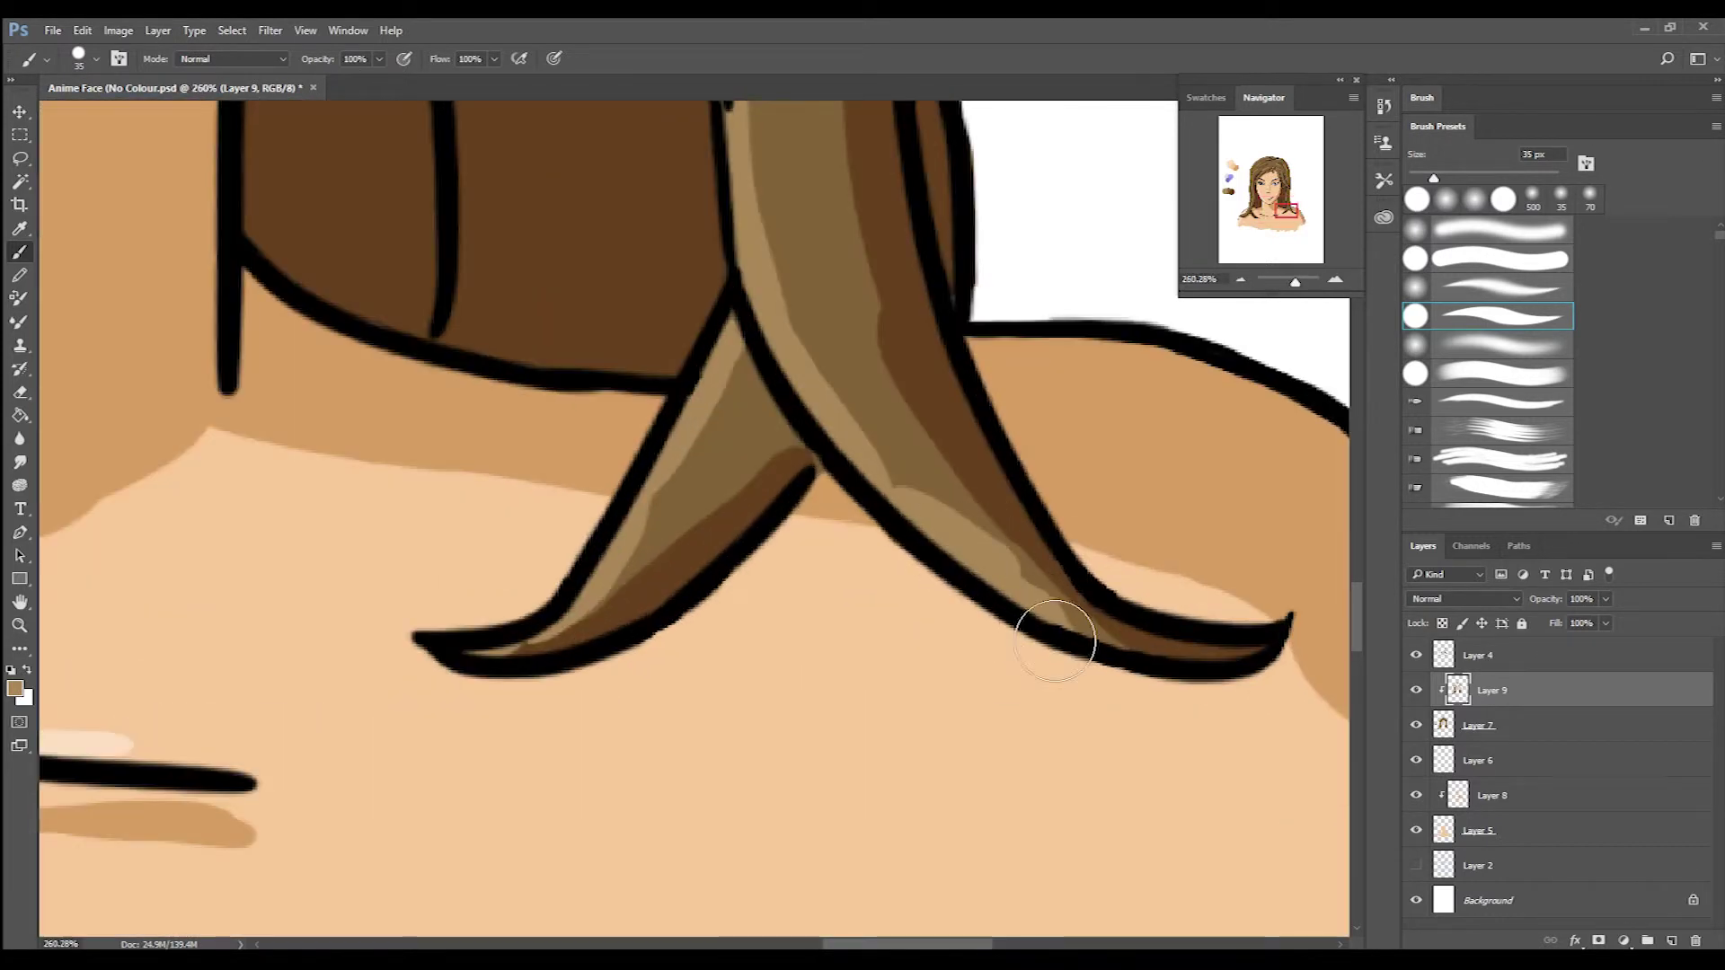
scroll(732, 450, "up", 3)
scroll(709, 360, "up", 5)
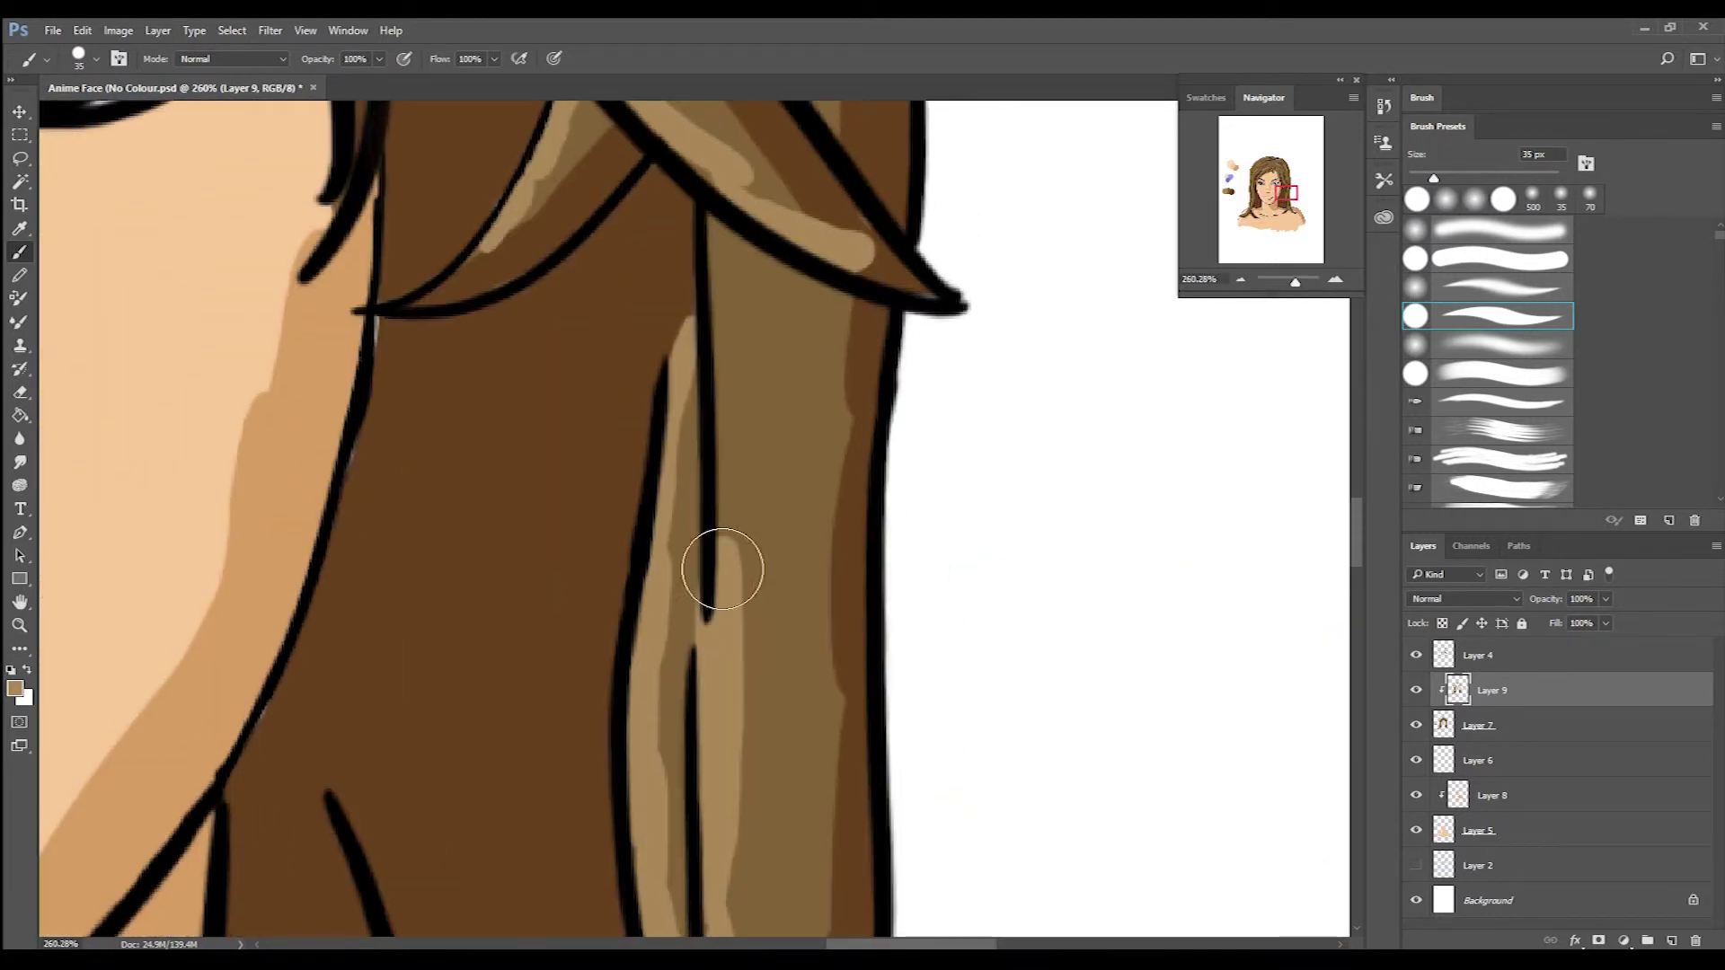
scroll(726, 447, "down", 5)
scroll(726, 447, "down", 3)
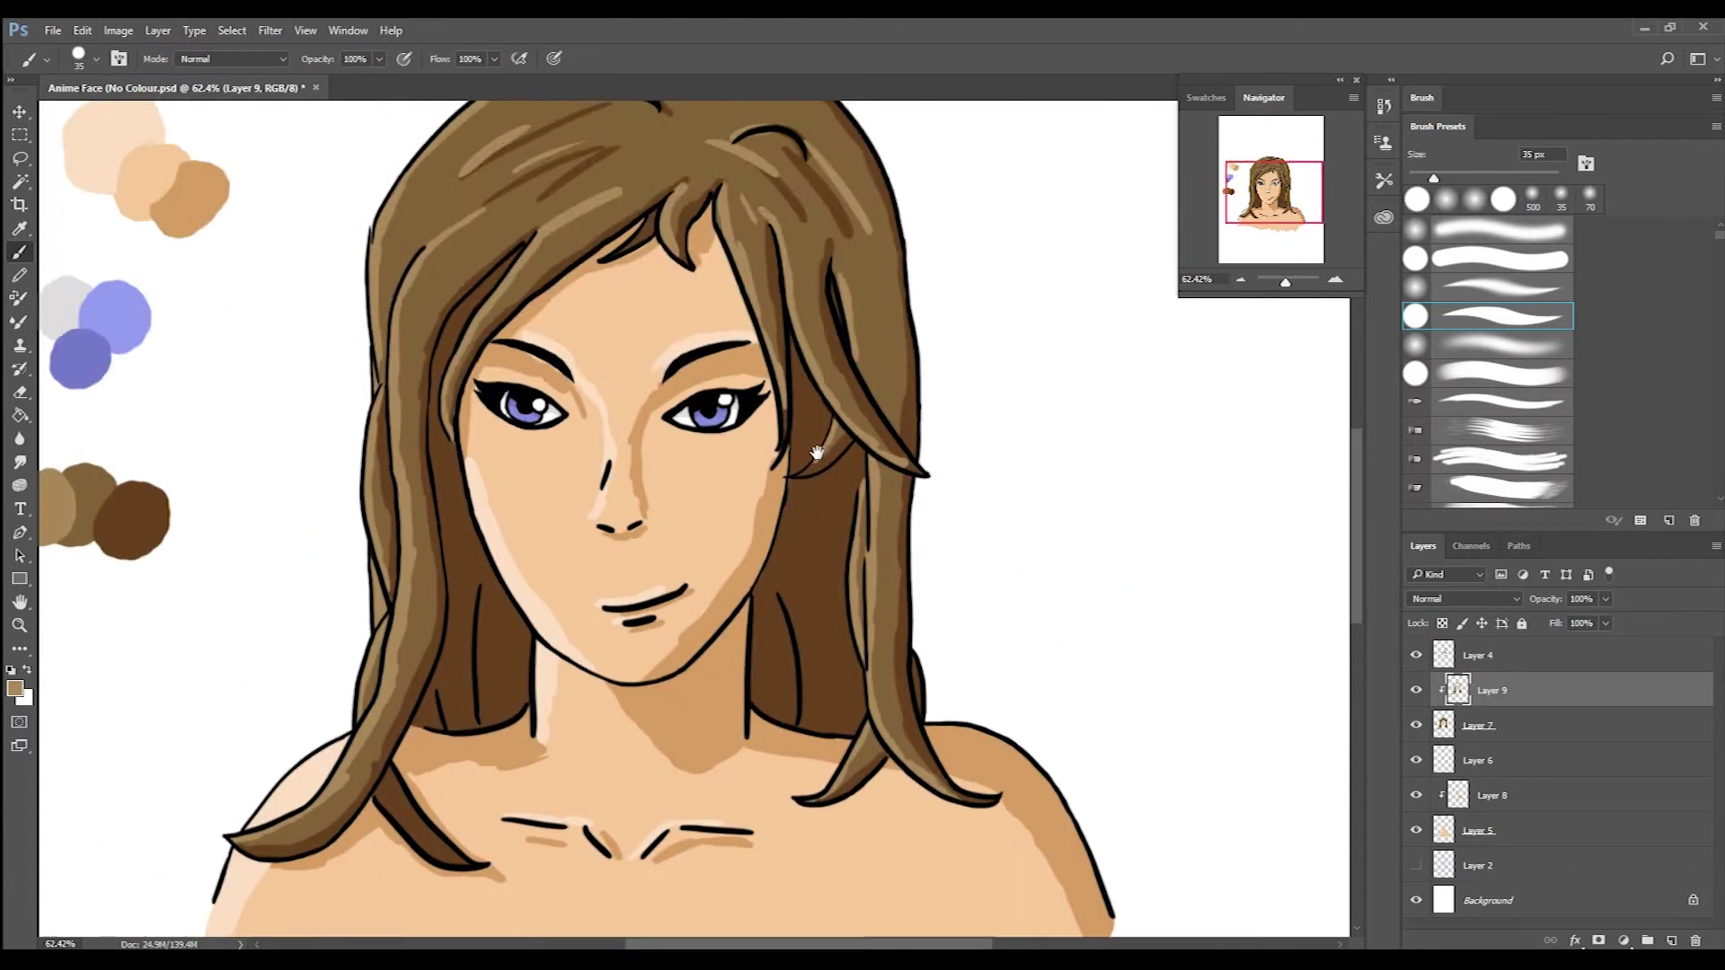
Choose the Mixer Brush and merge the clipped shading into its base layers: Layer 9 with Layer 7, and Layer 8 with Layer 5.
left_click(20, 324)
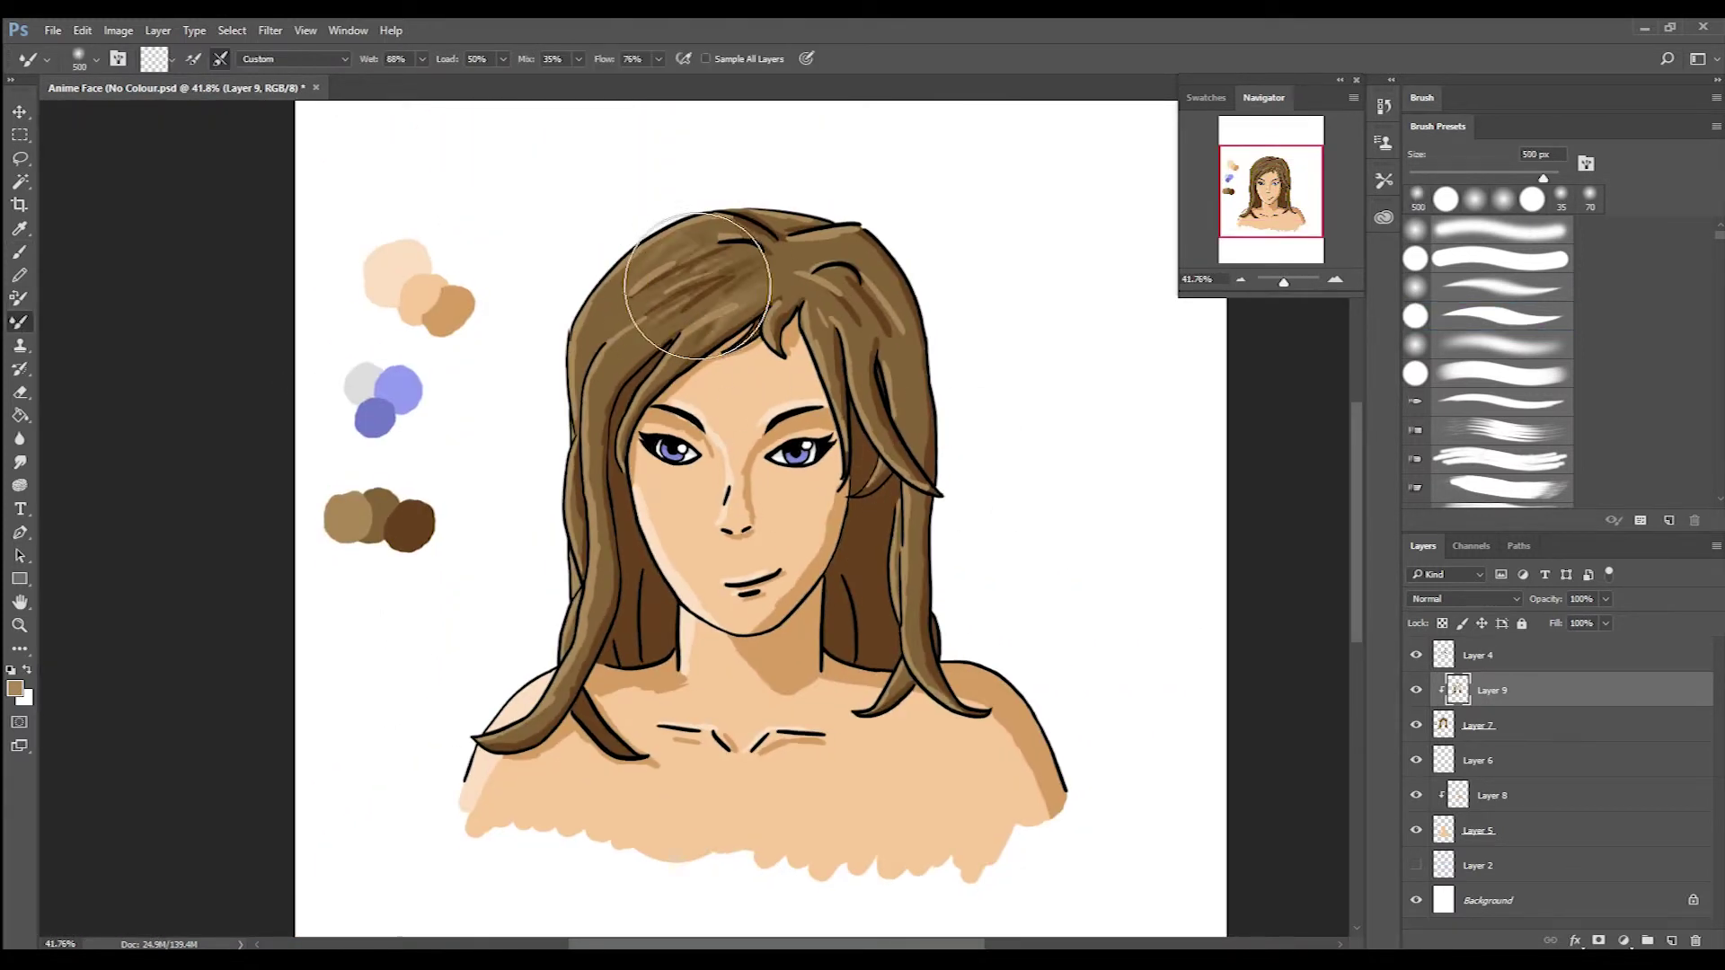
right_click(1513, 700)
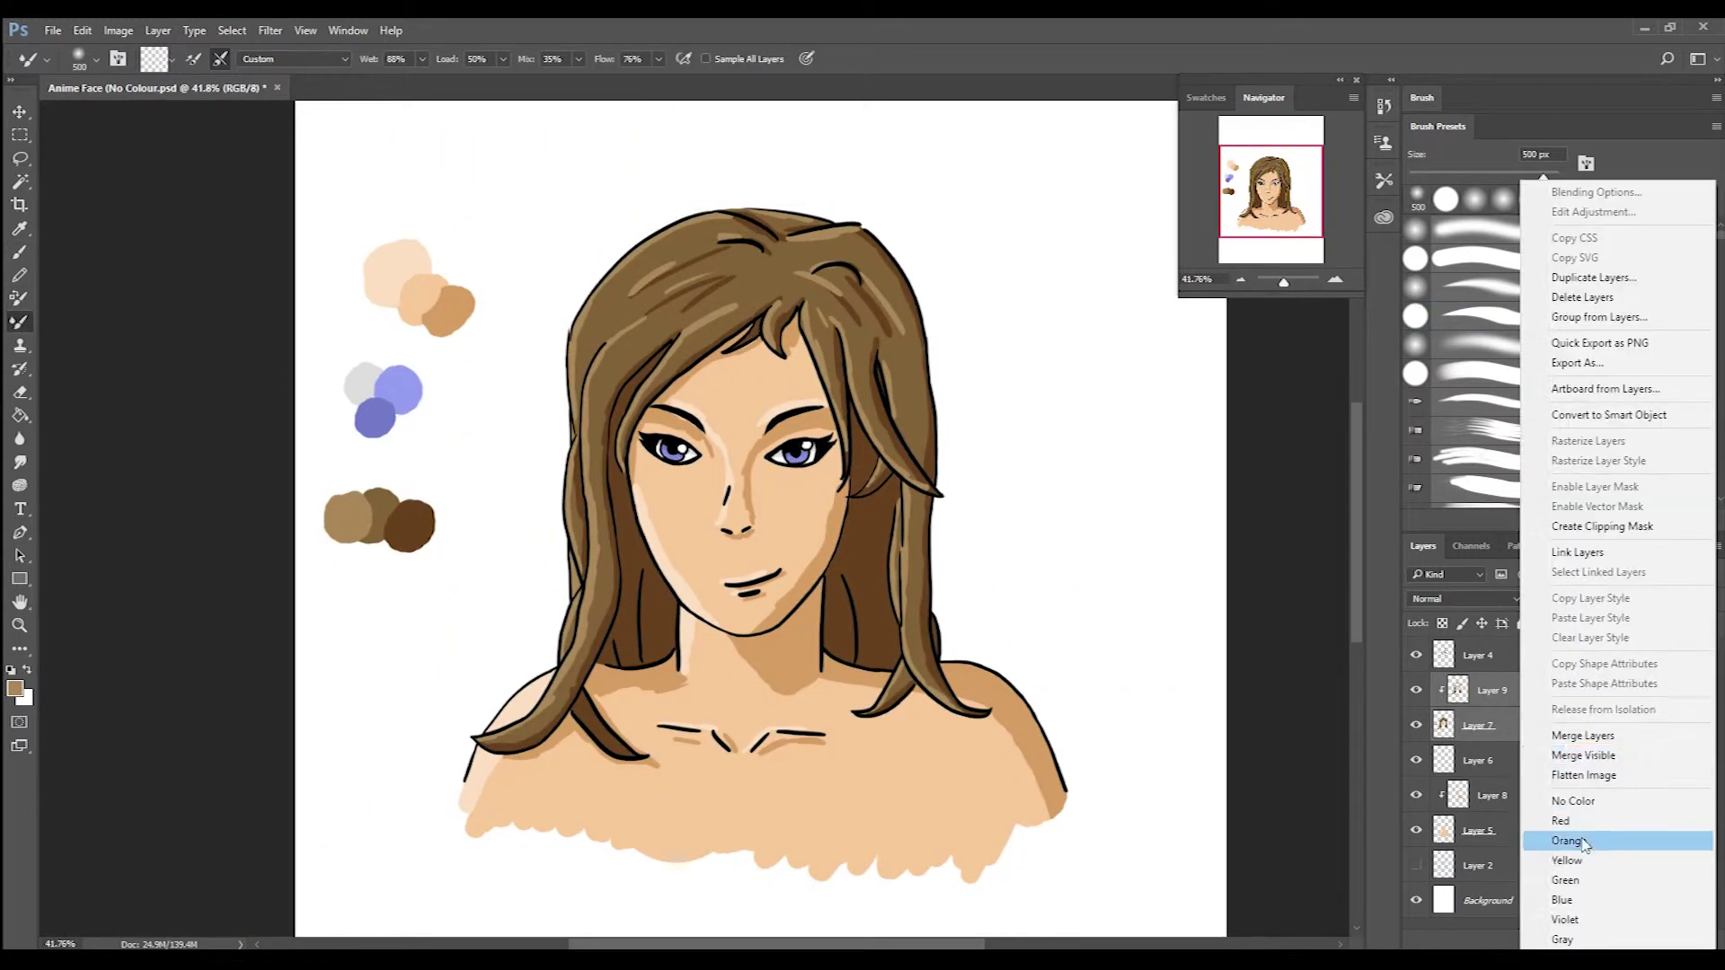
left_click(1545, 755)
left_click(1520, 761)
left_click(1518, 796, "shift")
right_click(1517, 796)
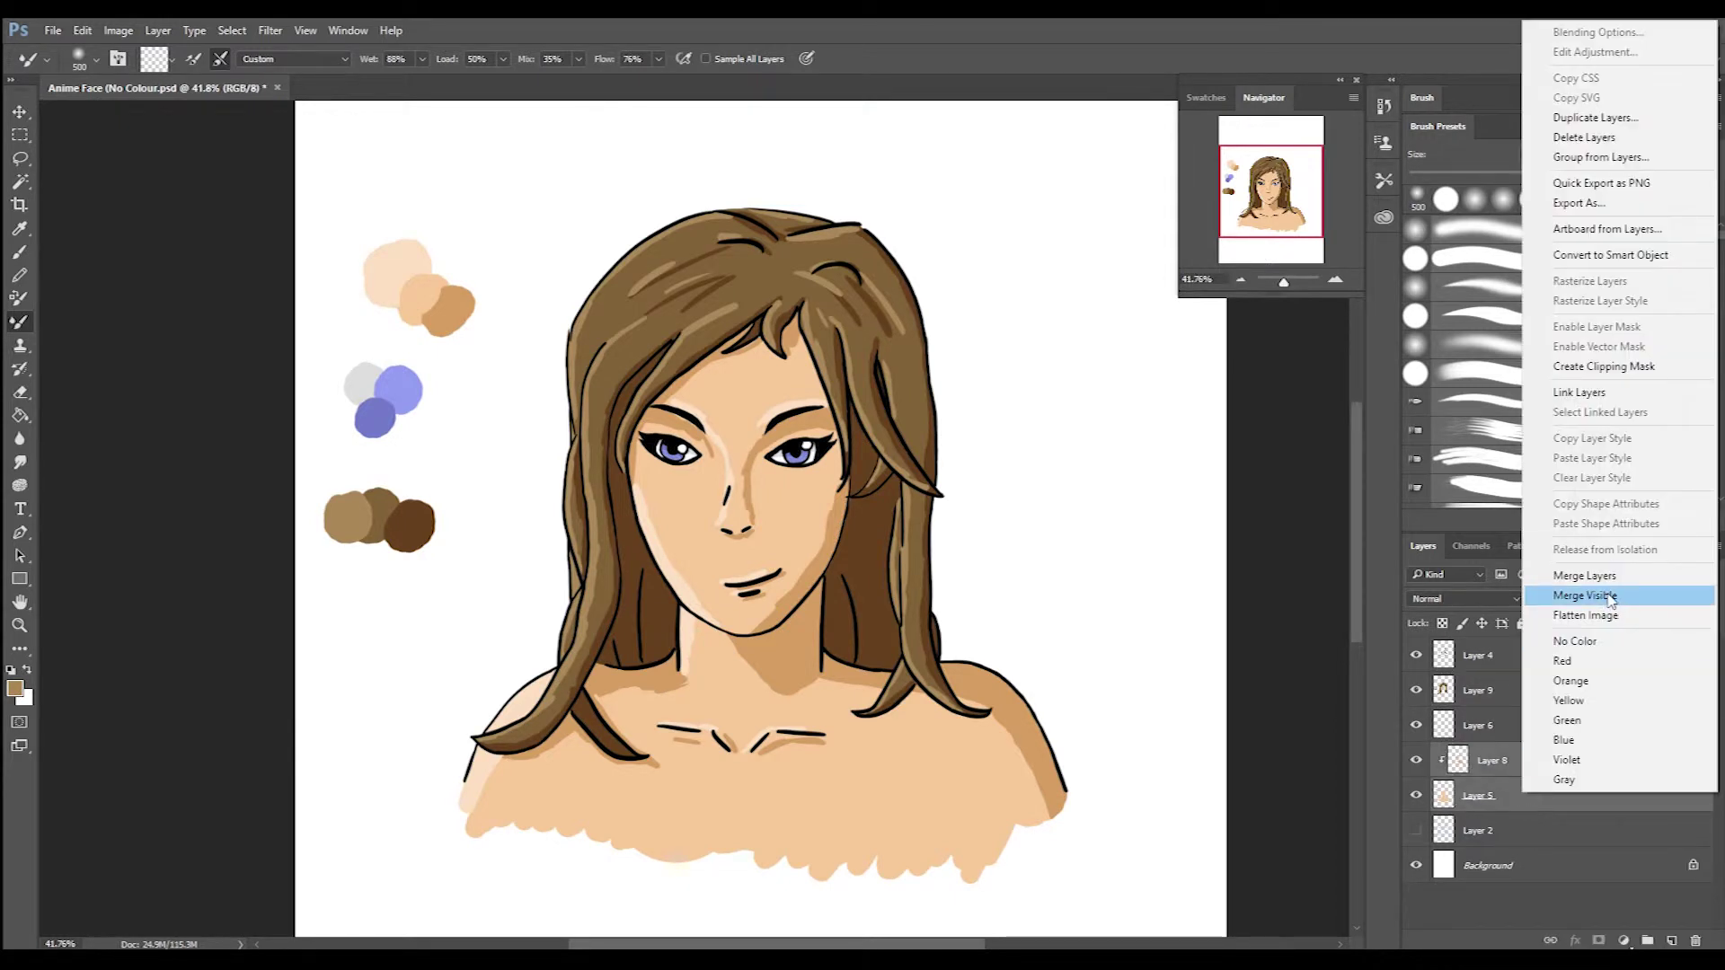
left_click(1554, 596)
Smooth the ragged lower edge of the chest skin with the Mixer Brush, reducing the brush size from 500 px.
mouse_move(499, 807)
left_mouse_down()
mouse_move(529, 716)
mouse_move(595, 862)
mouse_move(770, 866)
mouse_move(1001, 823)
left_mouse_up()
scroll(1077, 819, "up", 5)
key("bracketleft")
key("bracketleft")
key("bracketleft")
key("bracketleft")
key("bracketleft")
key("bracketleft")
mouse_move(905, 666)
left_mouse_down()
mouse_move(919, 627)
mouse_move(817, 562)
mouse_move(861, 499)
left_mouse_up()
Set the Mixer Brush to 125 px and blend the skin shadows and highlights across the shoulders, collarbones and chest.
key("bracketright")
key("bracketright")
mouse_move(655, 442)
left_mouse_down()
mouse_move(797, 670)
mouse_move(1130, 674)
left_mouse_up()
left_click_drag(395, 719, 470, 770)
left_click_drag(156, 743, 515, 719)
left_click_drag(589, 711, 809, 531)
mouse_move(726, 357)
left_mouse_down()
mouse_move(726, 454)
mouse_move(916, 402)
left_mouse_up()
left_click_drag(655, 608, 848, 519)
left_click_drag(409, 618, 215, 853)
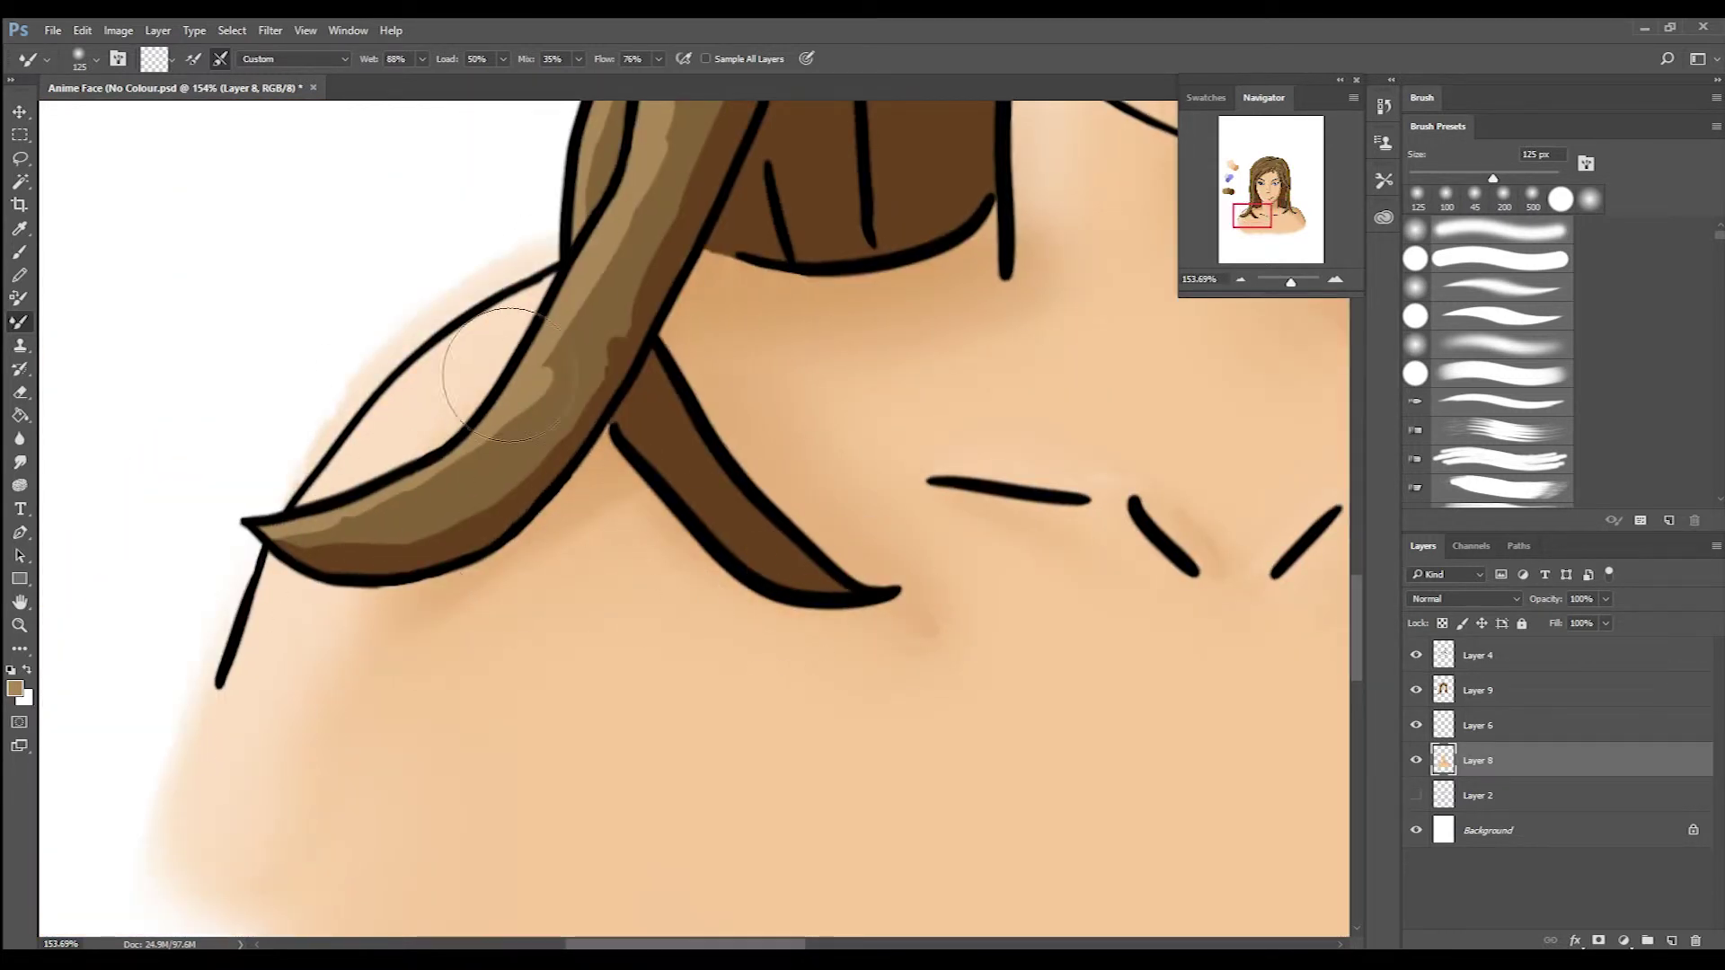
Blend the skin tones along the left cheek, around the left eye and nose, and across the forehead beneath the hairline.
left_click_drag(898, 180, 634, 585)
left_click_drag(576, 365, 604, 487)
left_click_drag(423, 243, 520, 378)
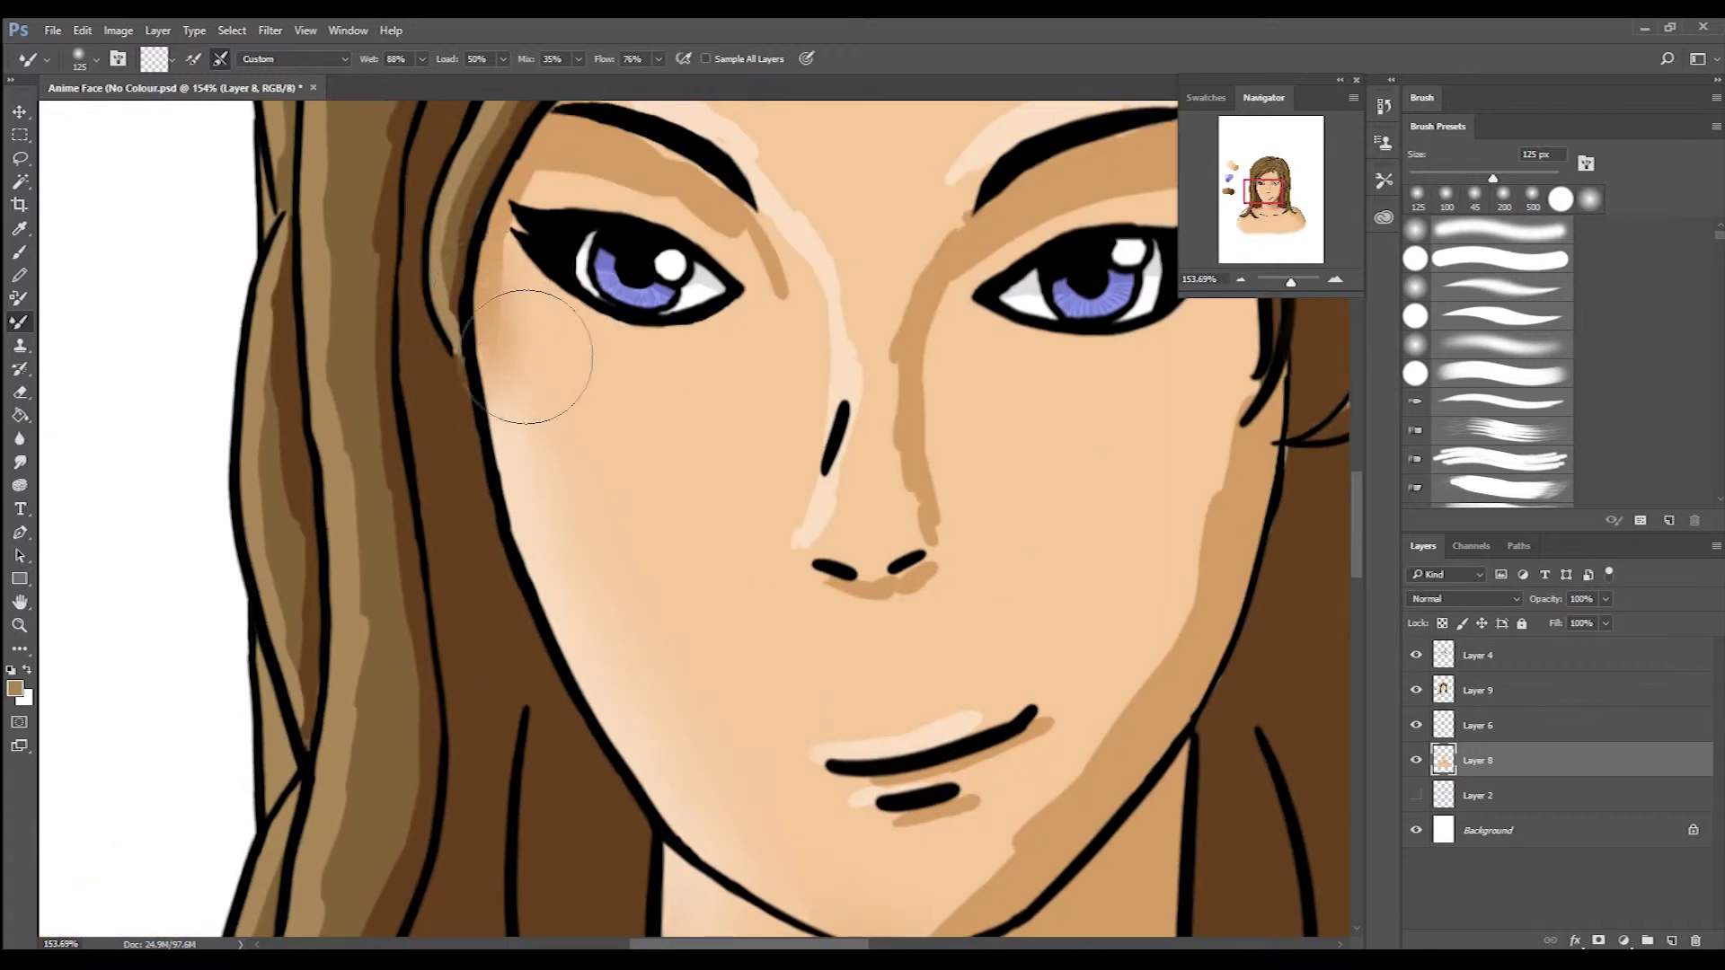
left_click_drag(809, 463, 797, 693)
left_click_drag(894, 103, 795, 314)
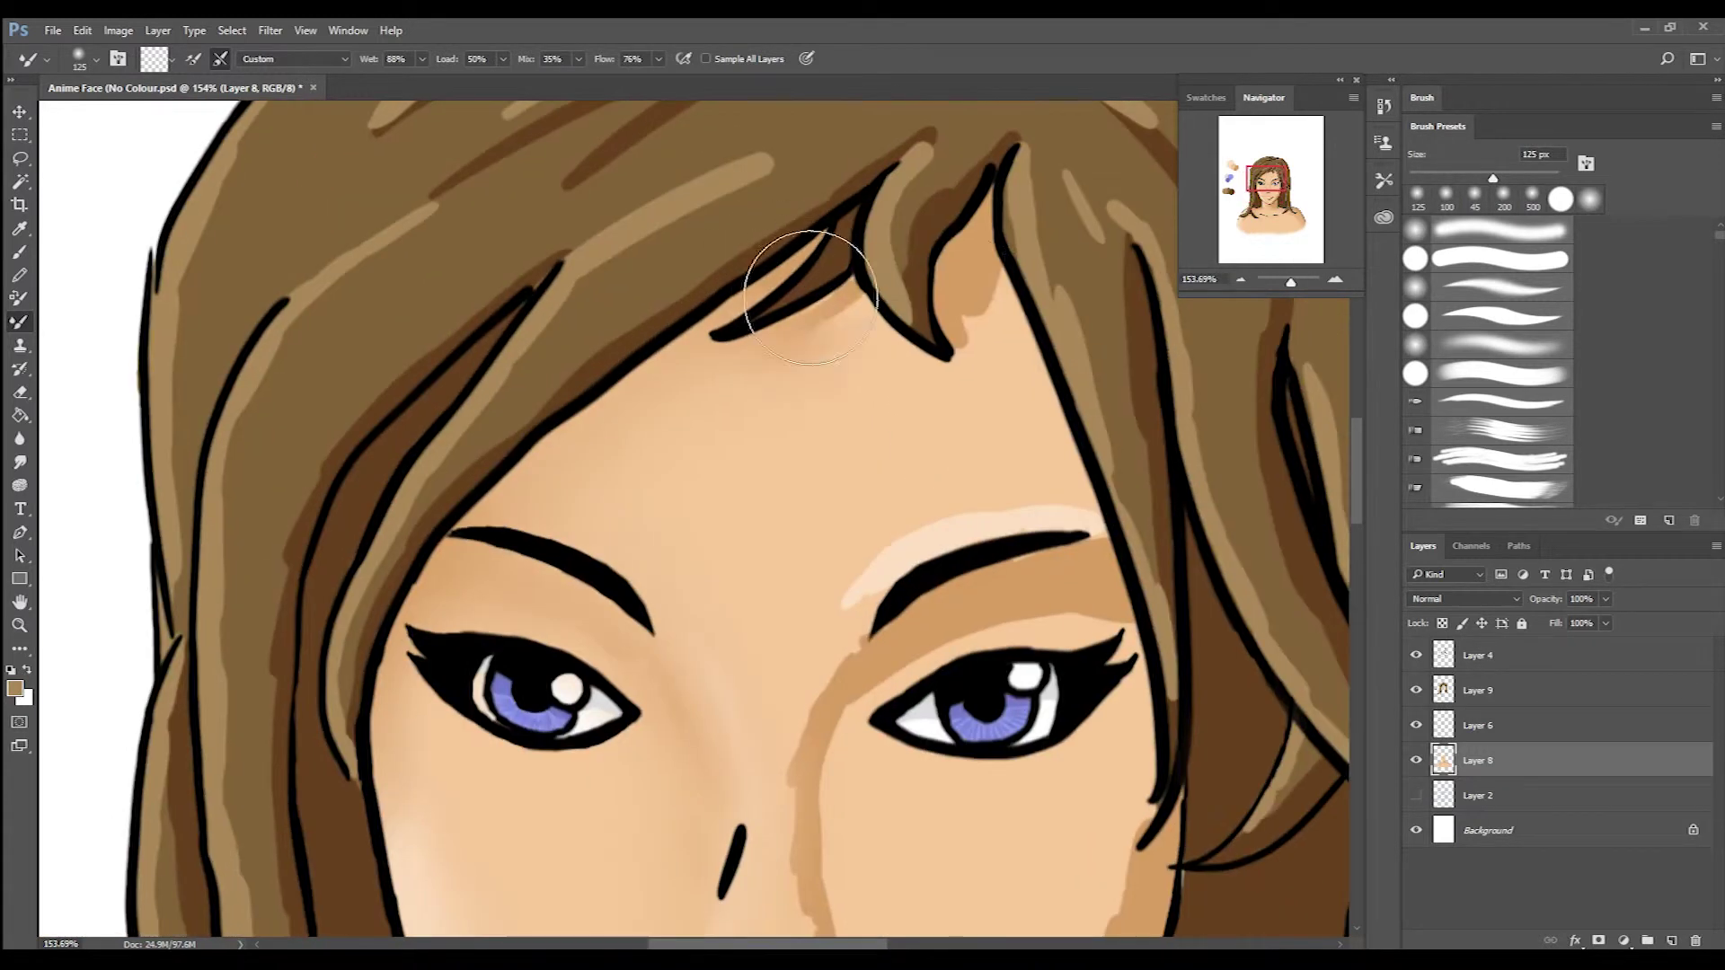
Blend the skin shading around the right eye and nose, down the right cheek, and around the mouth, chin and neck.
left_click_drag(819, 609, 609, 493)
mouse_move(854, 481)
left_mouse_down()
mouse_move(675, 534)
mouse_move(913, 549)
mouse_move(791, 553)
mouse_move(673, 684)
mouse_move(576, 675)
left_mouse_up()
scroll(662, 559, "down", 5)
mouse_move(551, 616)
left_mouse_down()
mouse_move(629, 608)
mouse_move(617, 586)
mouse_move(684, 686)
mouse_move(840, 463)
mouse_move(917, 195)
left_mouse_up()
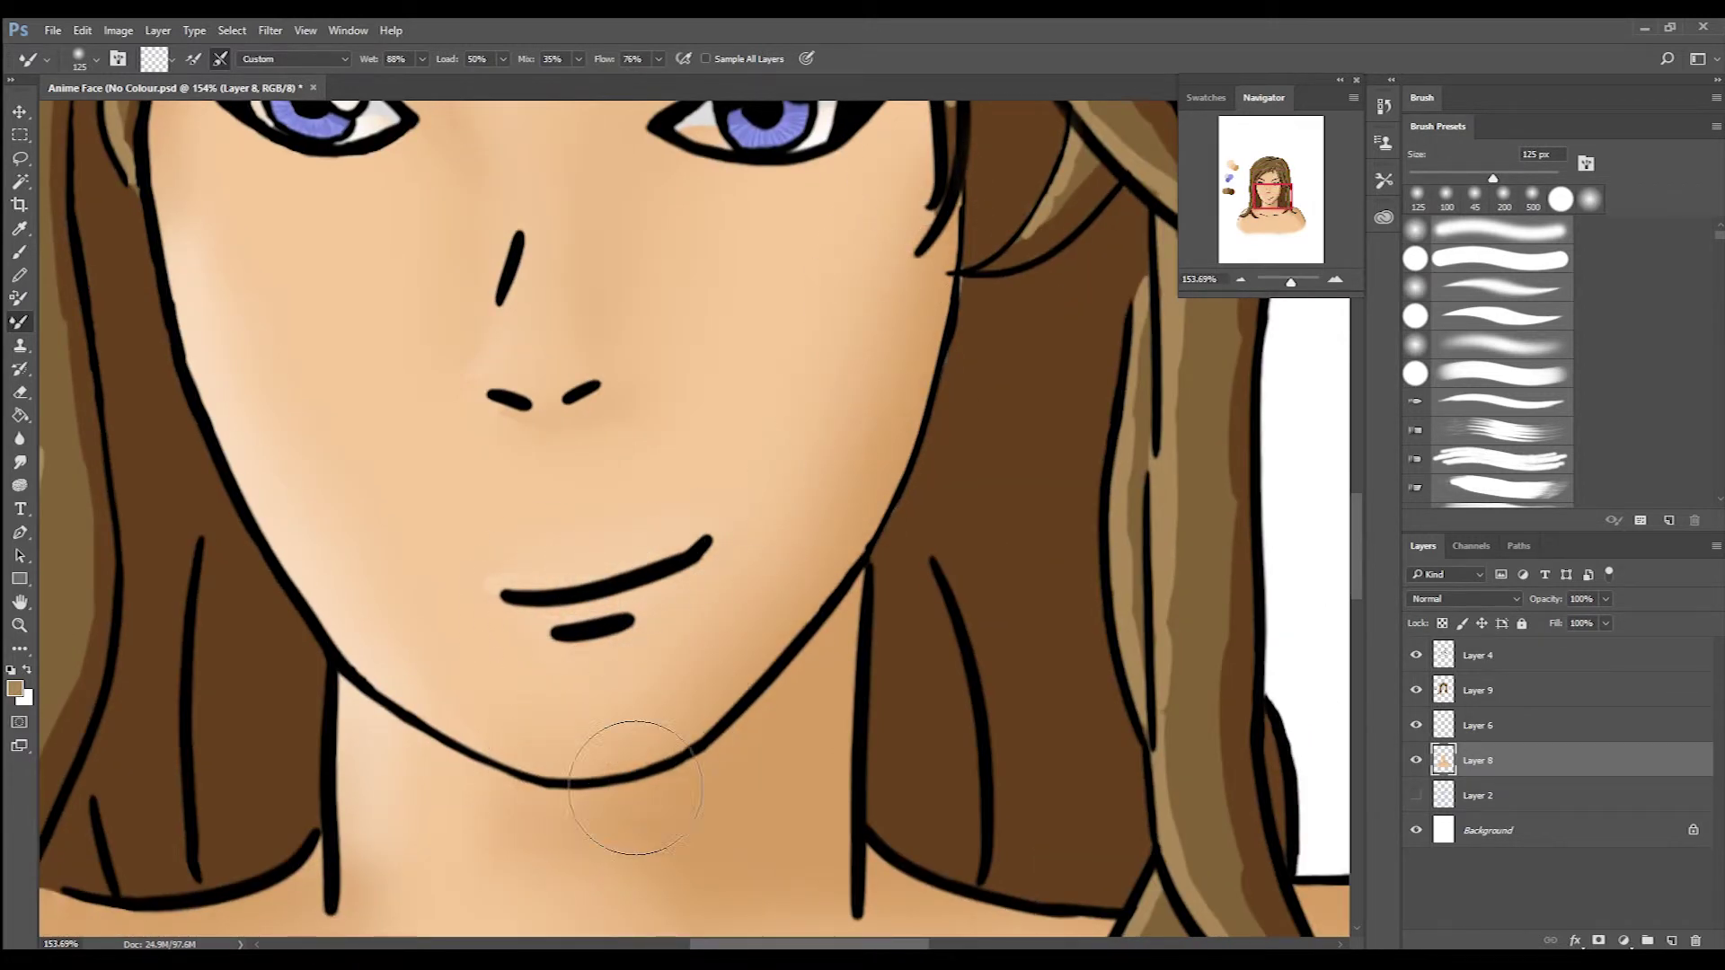
Smudge the skin colour along the lower right edge of the chest below the shoulder.
scroll(635, 787, "down", 5)
scroll(709, 520, "down", 3)
scroll(765, 469, "up", 2)
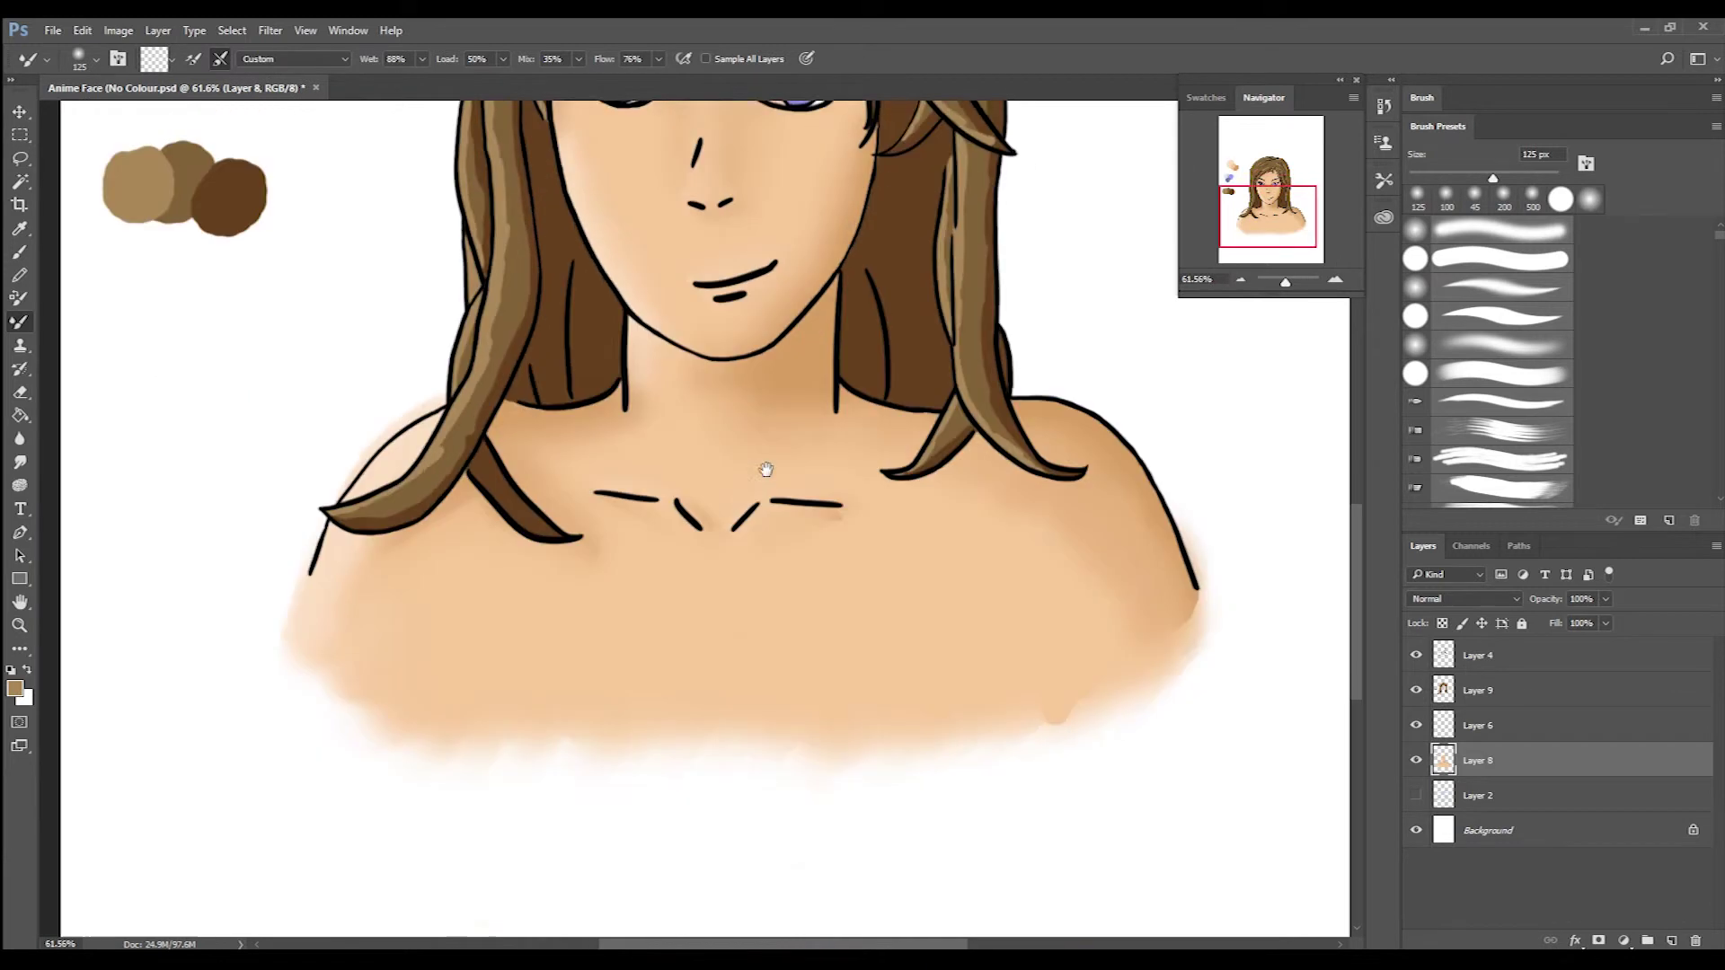
left_click_drag(765, 469, 738, 546)
left_click_drag(1081, 794, 1173, 714)
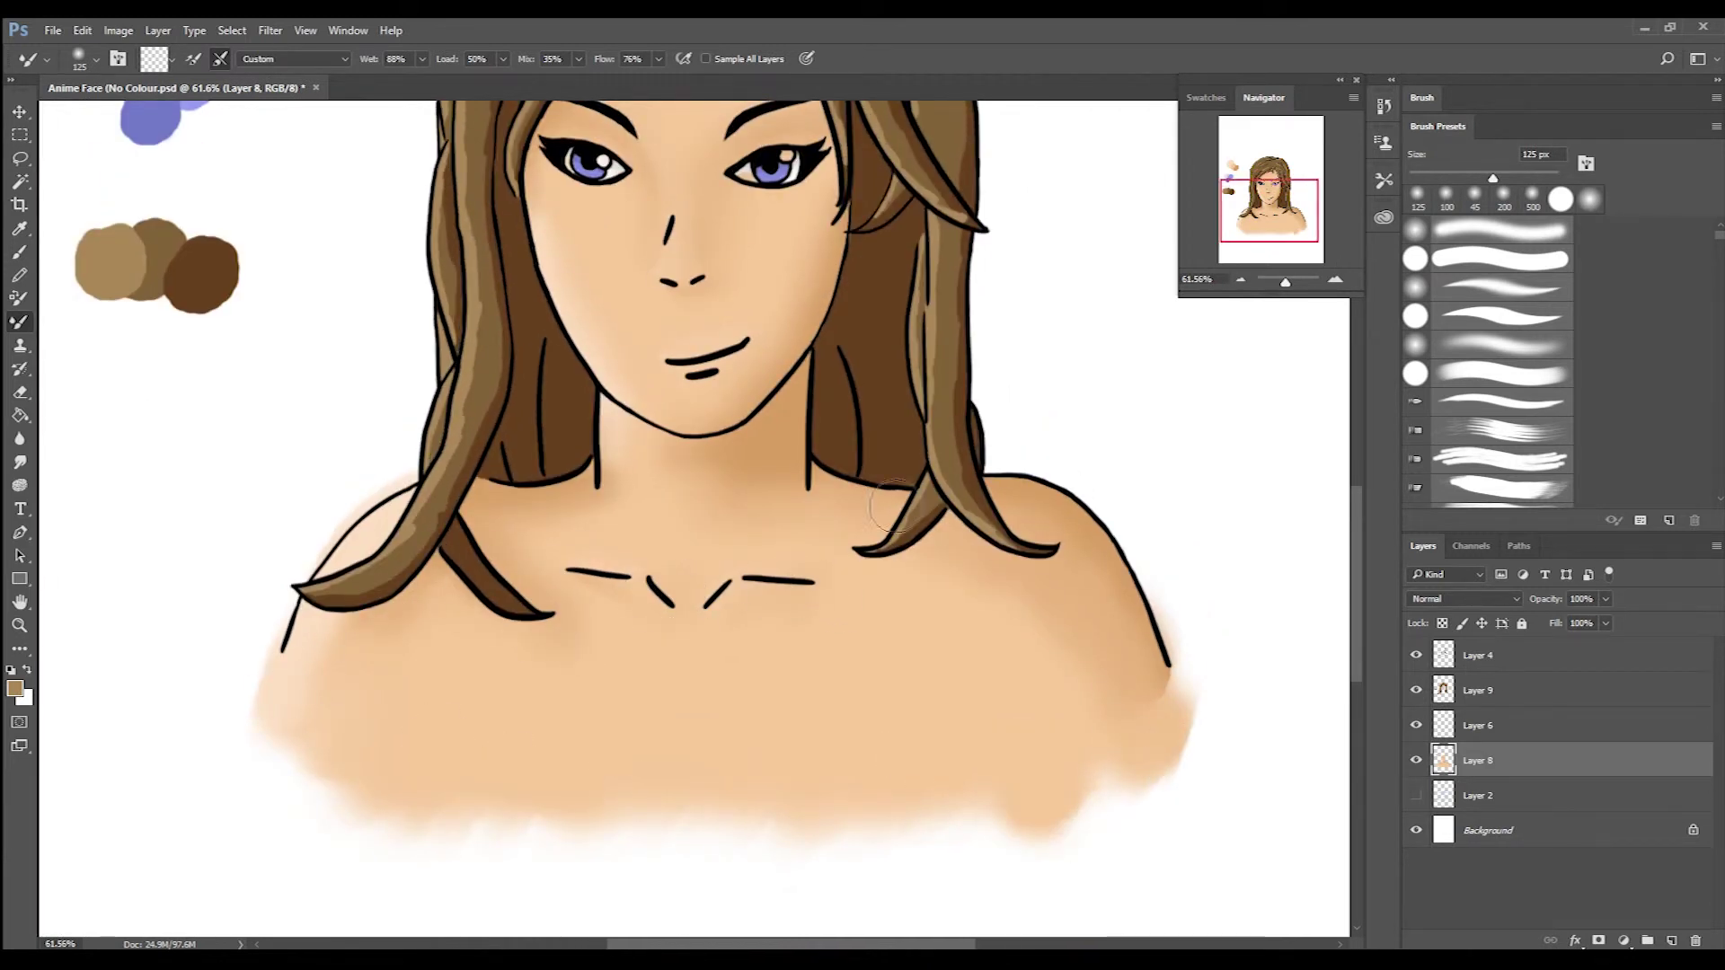
left_click_drag(868, 255, 847, 491)
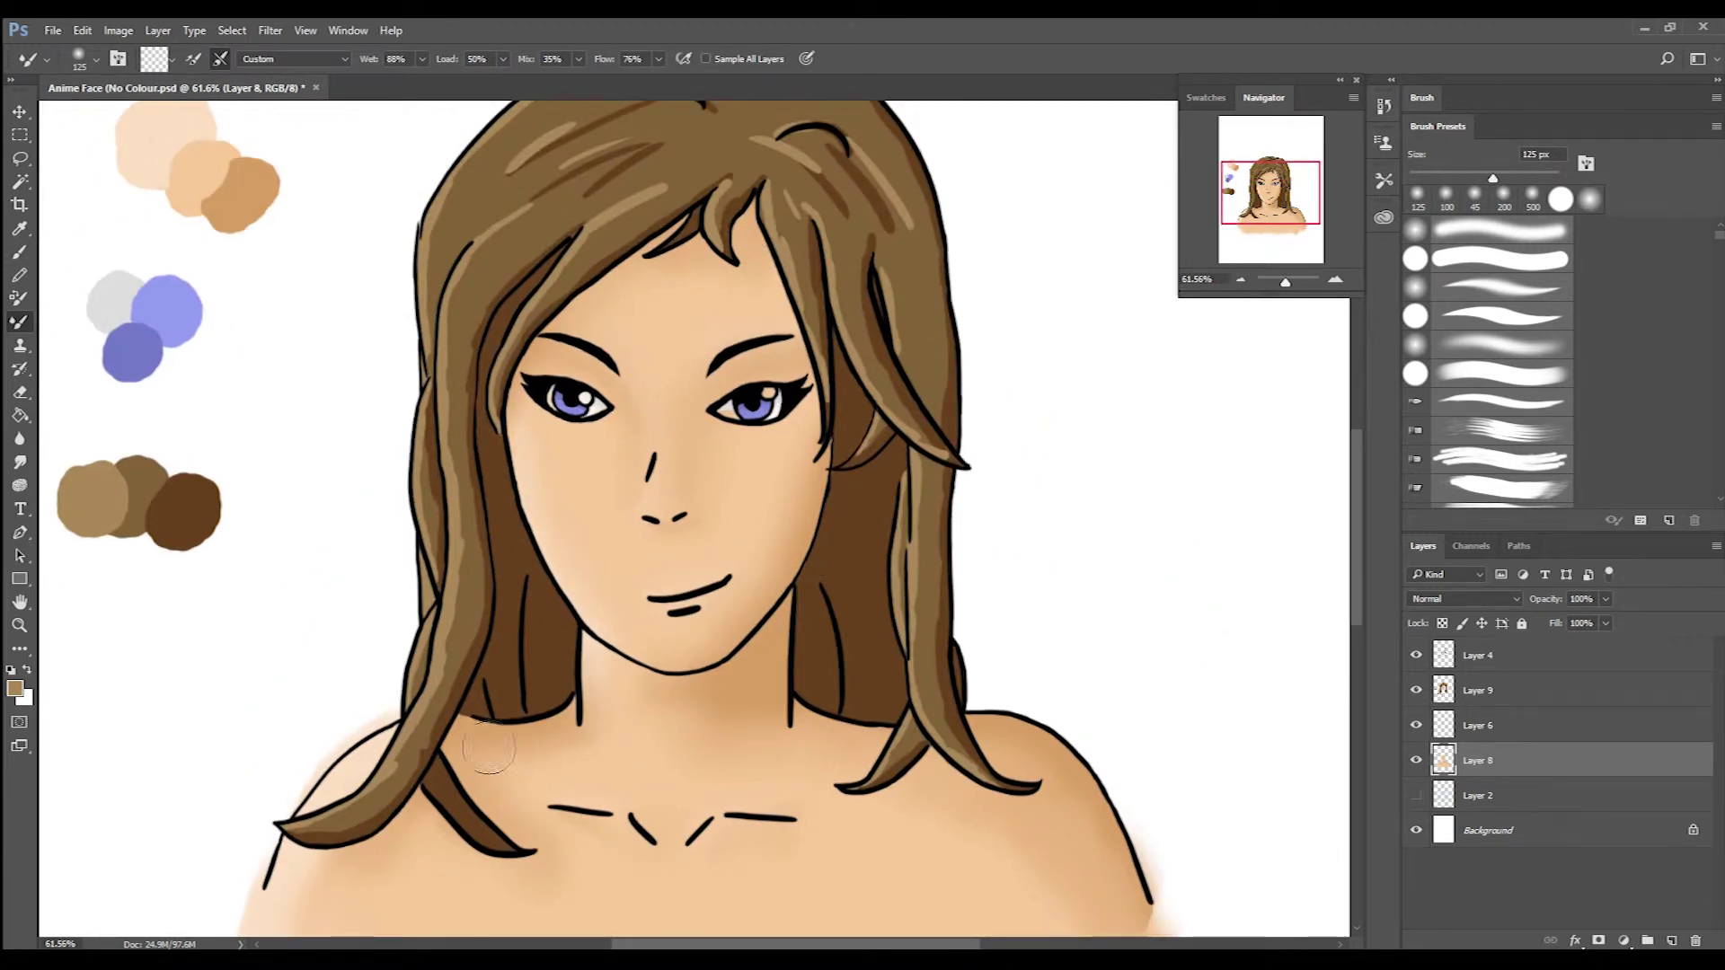
Erase the skin colour spilling outside the shoulder outlines on both sides with a 40 px Eraser.
scroll(1051, 412, "down", 5)
scroll(1005, 504, "up", 5)
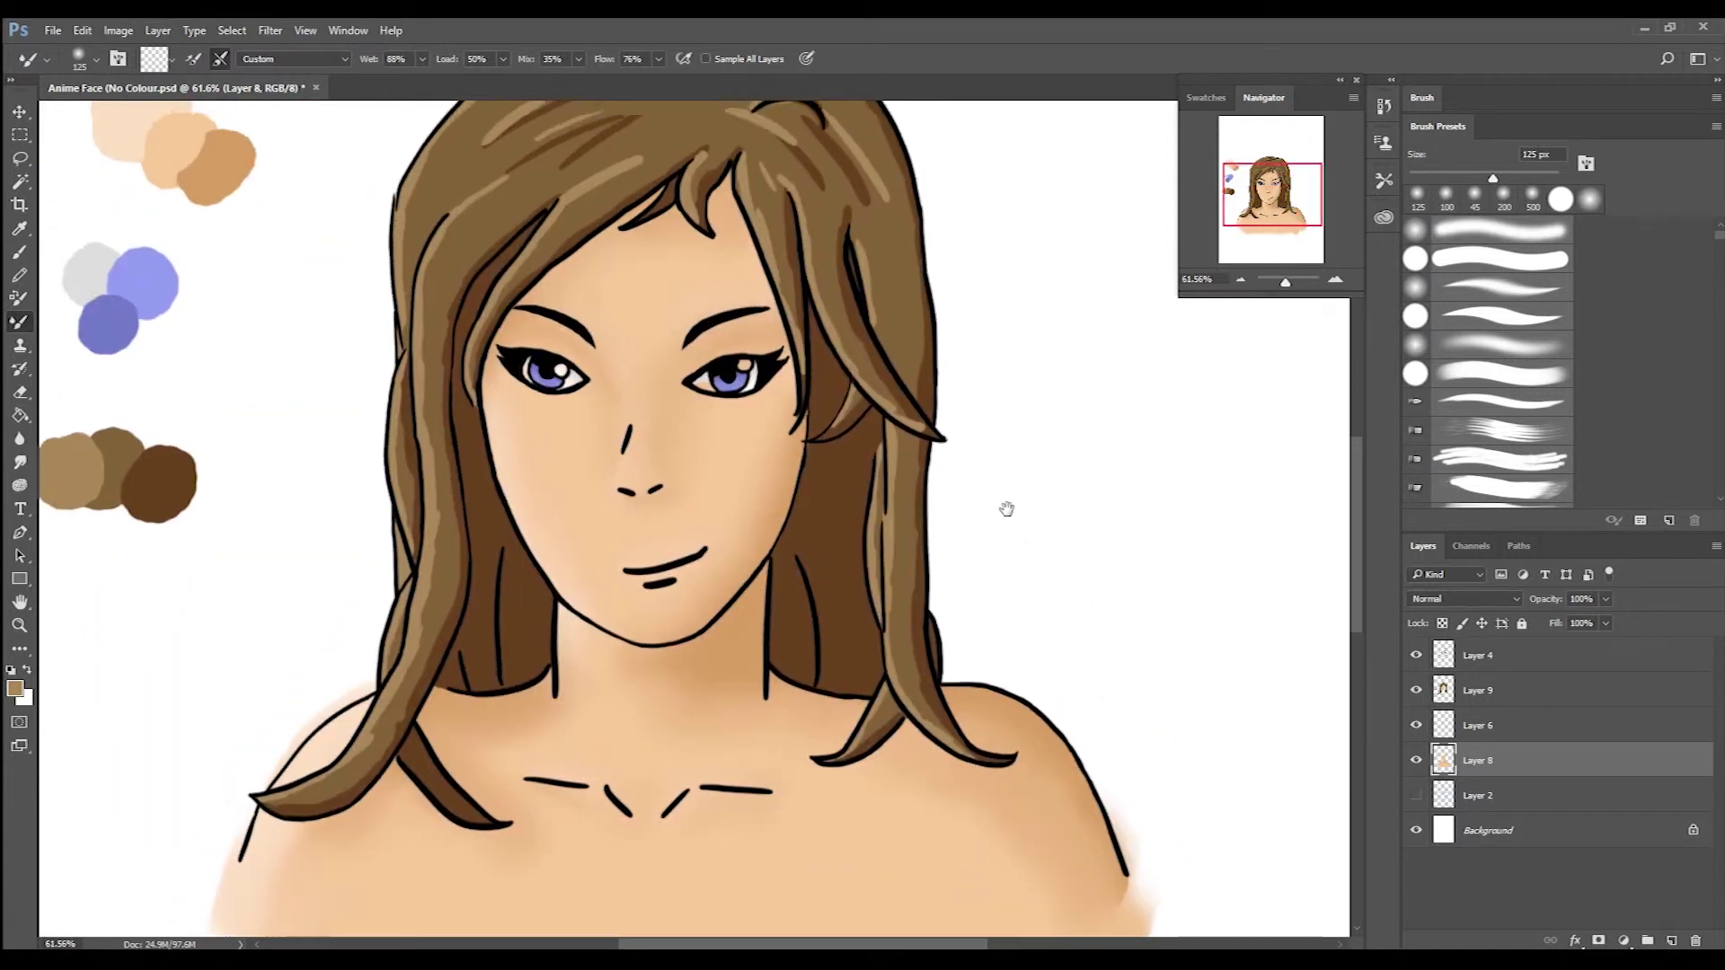
scroll(753, 602, "up", 1)
key("e")
scroll(580, 612, "up", 5)
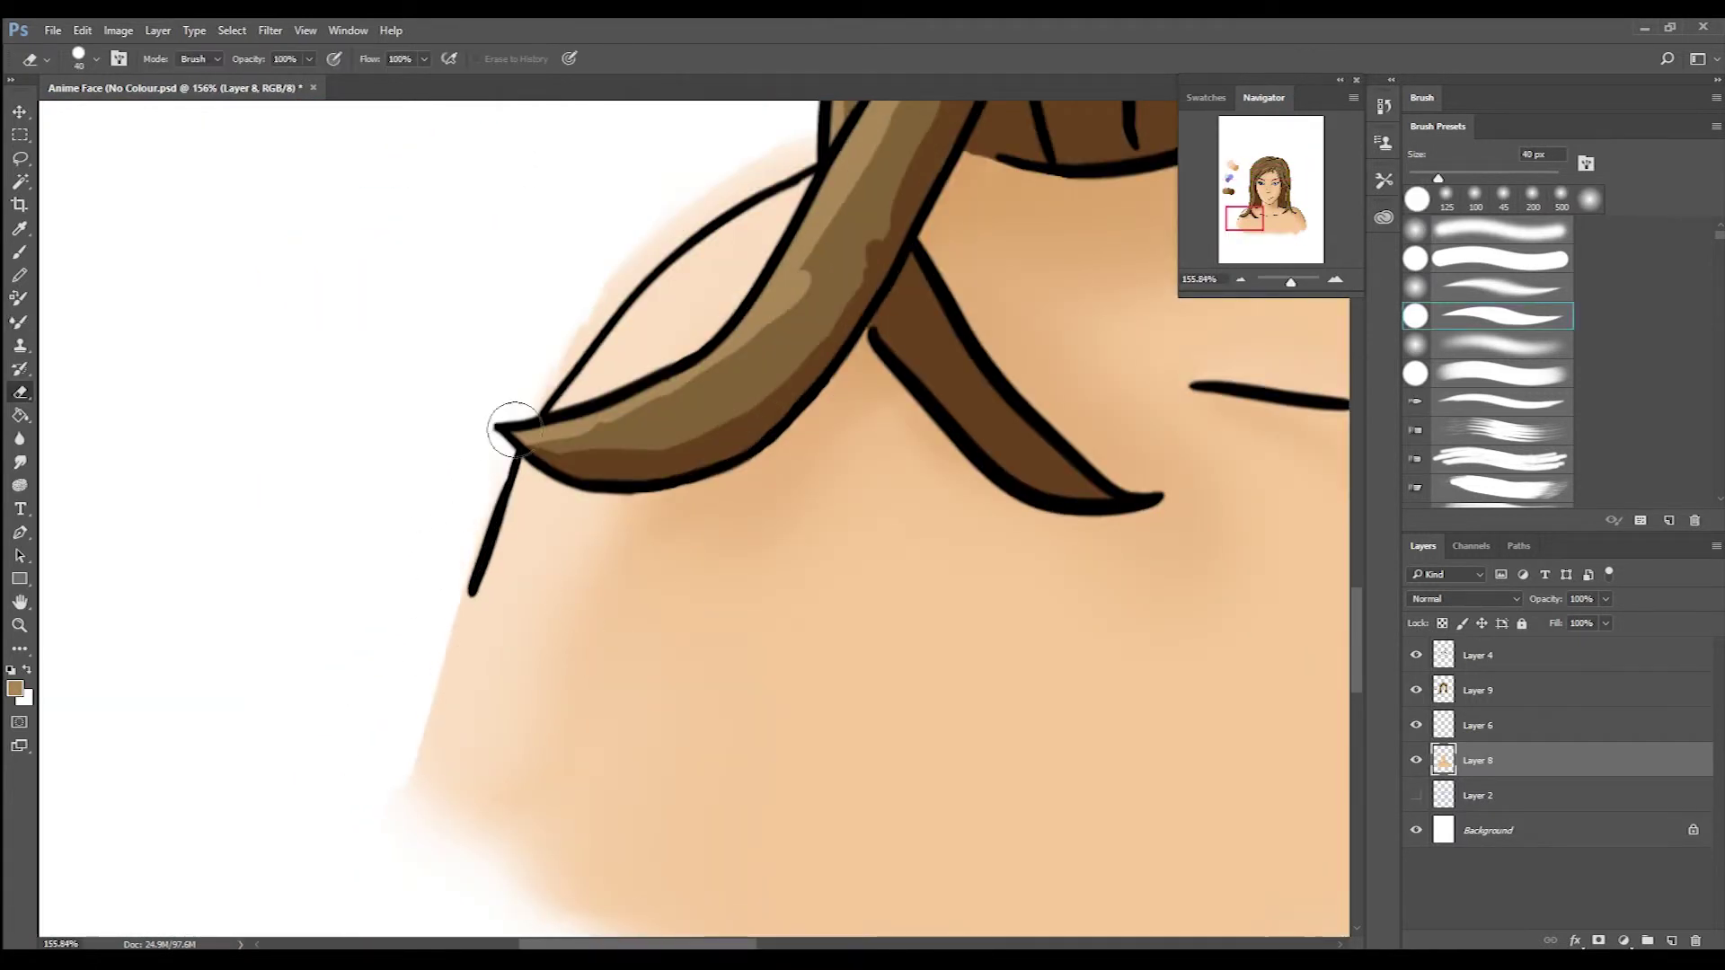
scroll(678, 466, "right", 15)
left_click_drag(676, 399, 651, 327)
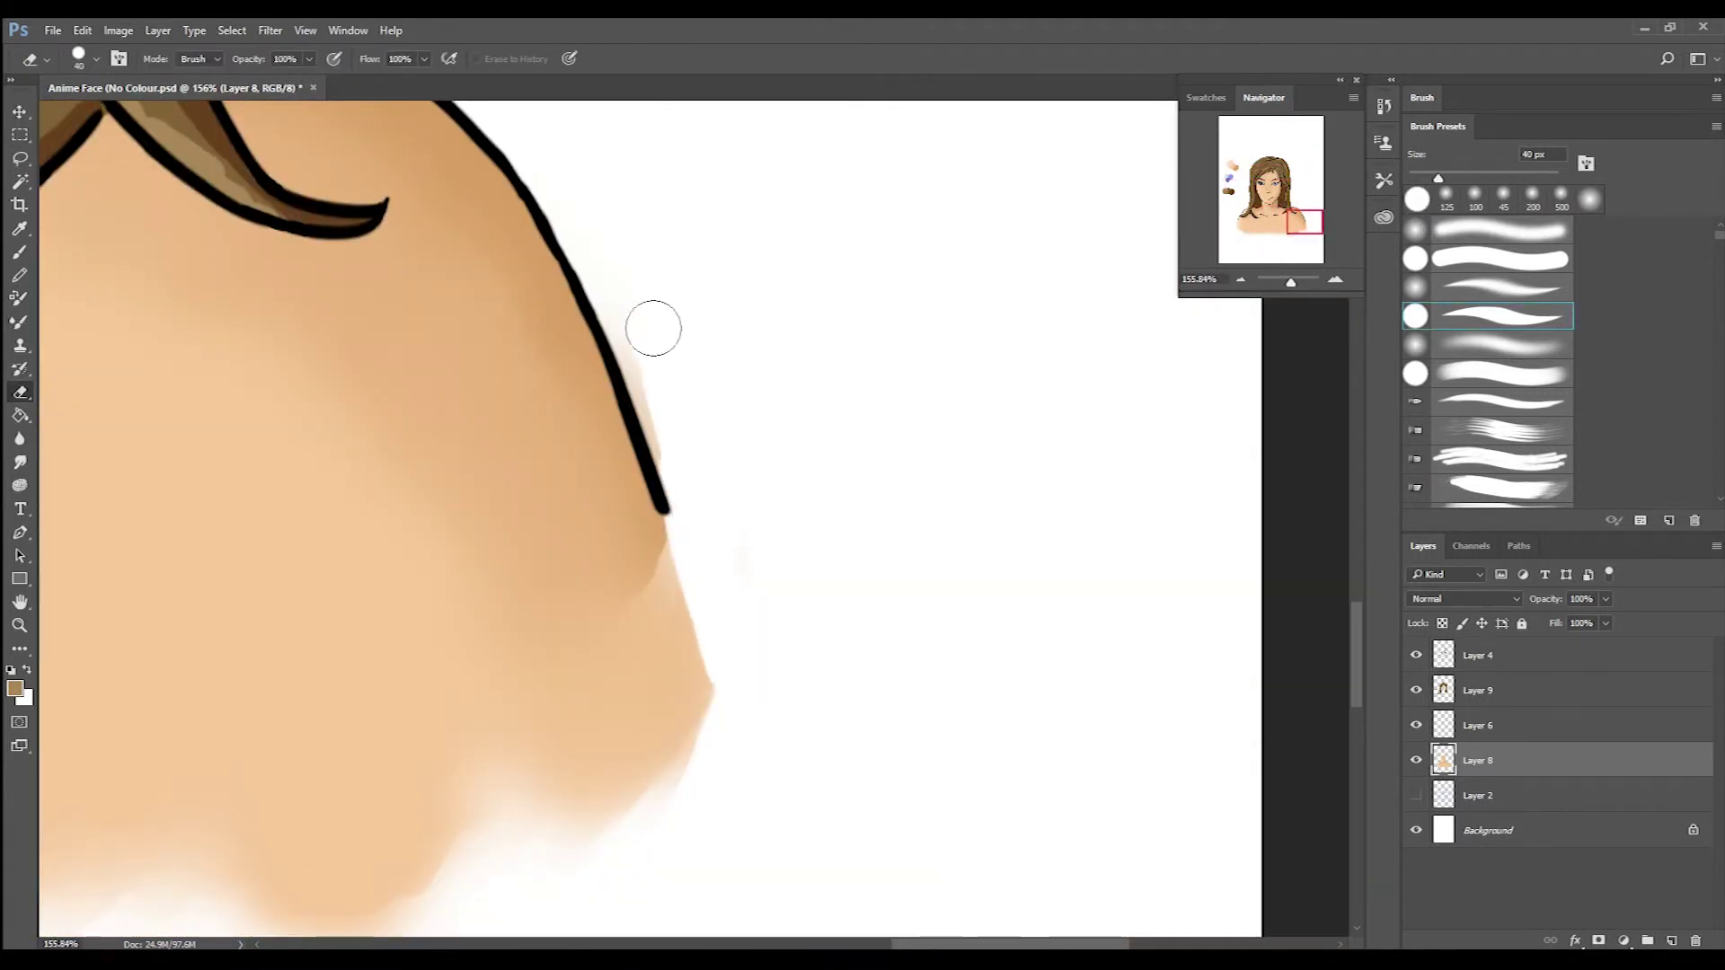
scroll(724, 577, "up", 5)
scroll(585, 413, "left", 8)
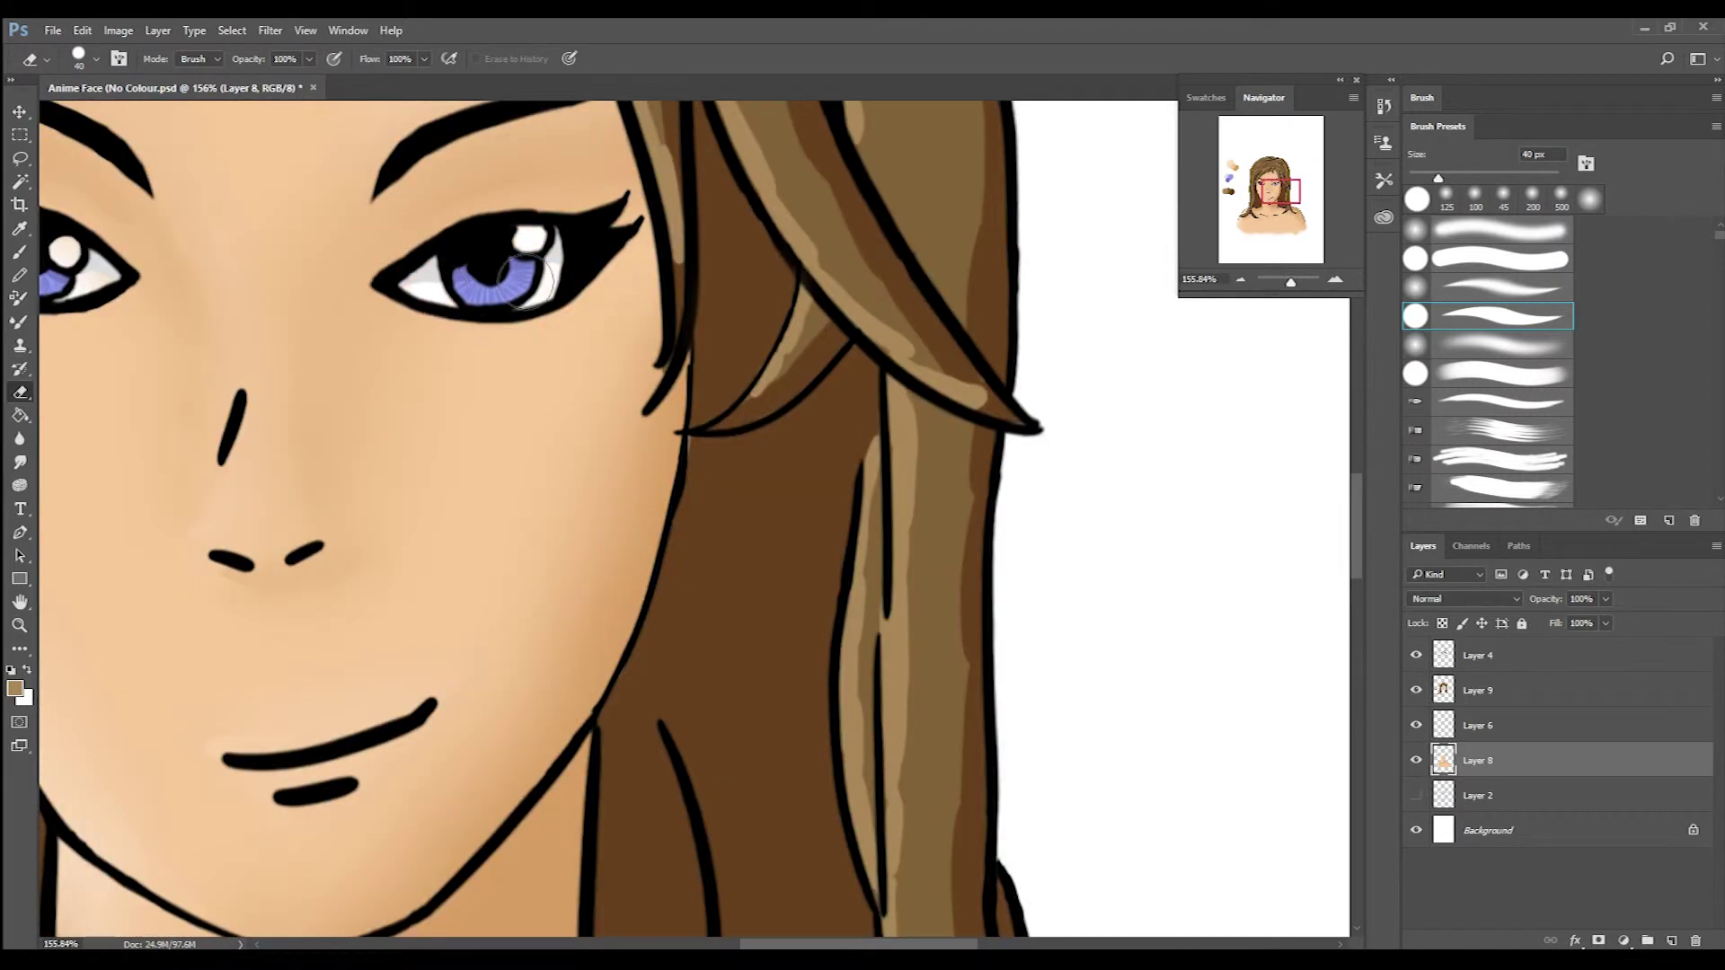
scroll(404, 297, "left", 4)
scroll(286, 314, "up", 1)
Blend the iris and eye-white shading of both eyes on Layer 6 using a 9 px Mixer Brush.
key("ctrl+0")
key("alt+bracketright")
key("shift+b")
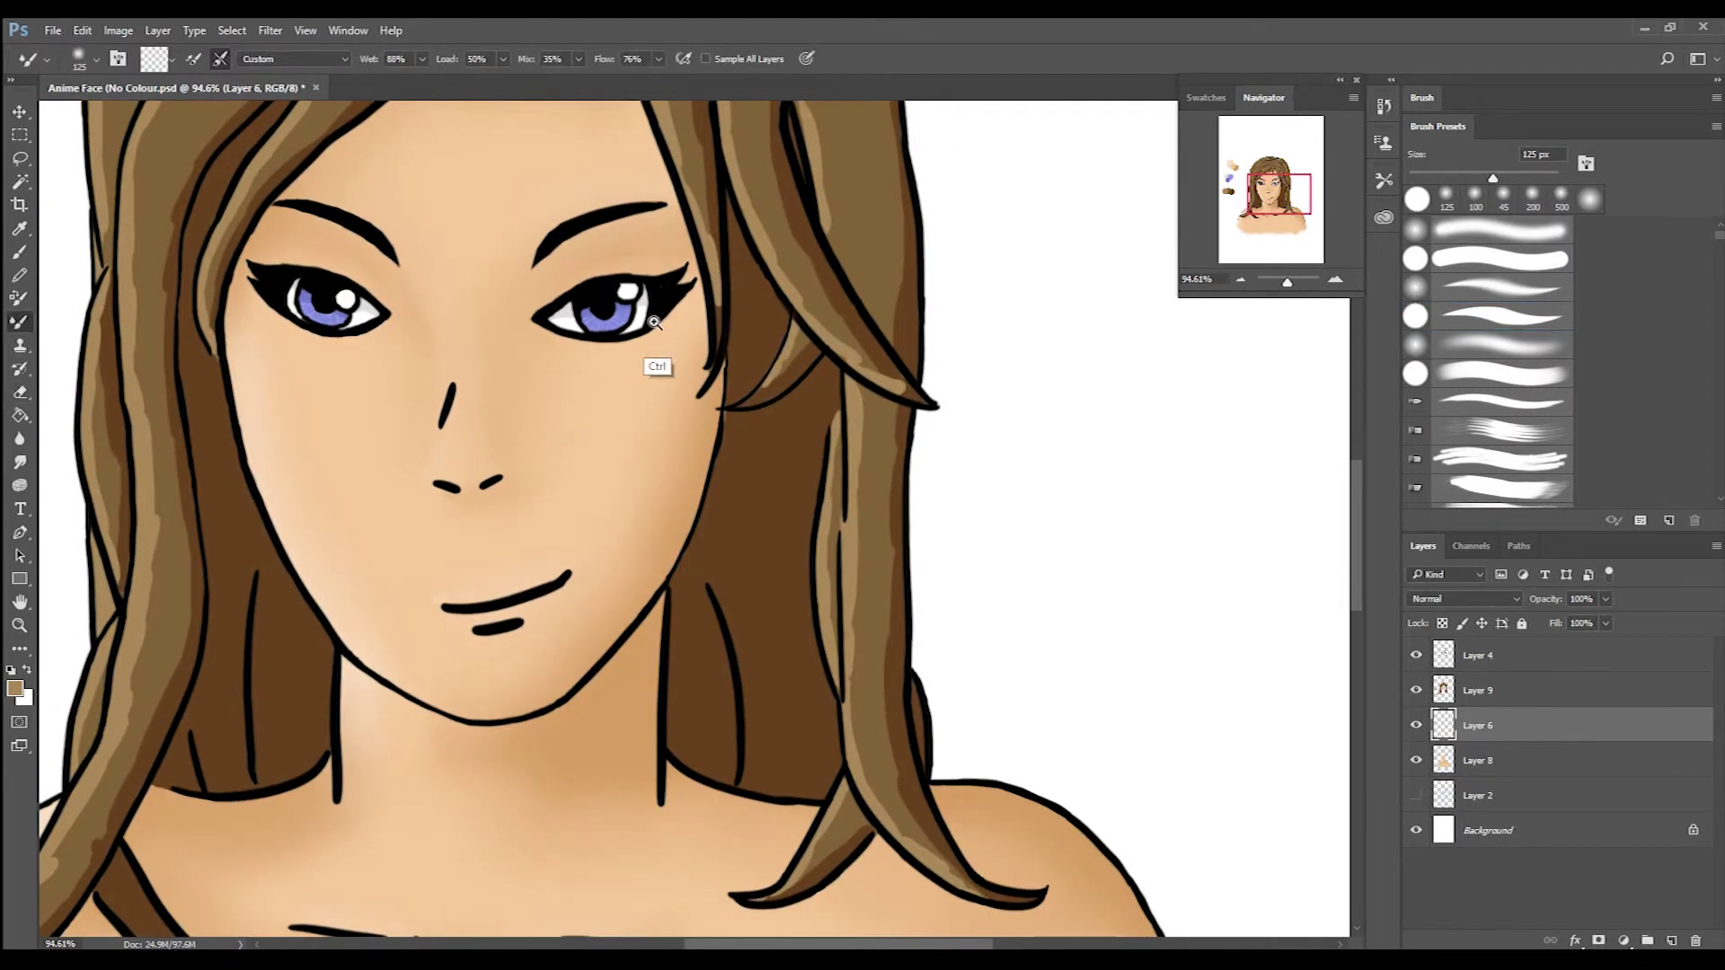
left_click(654, 364, "ctrl")
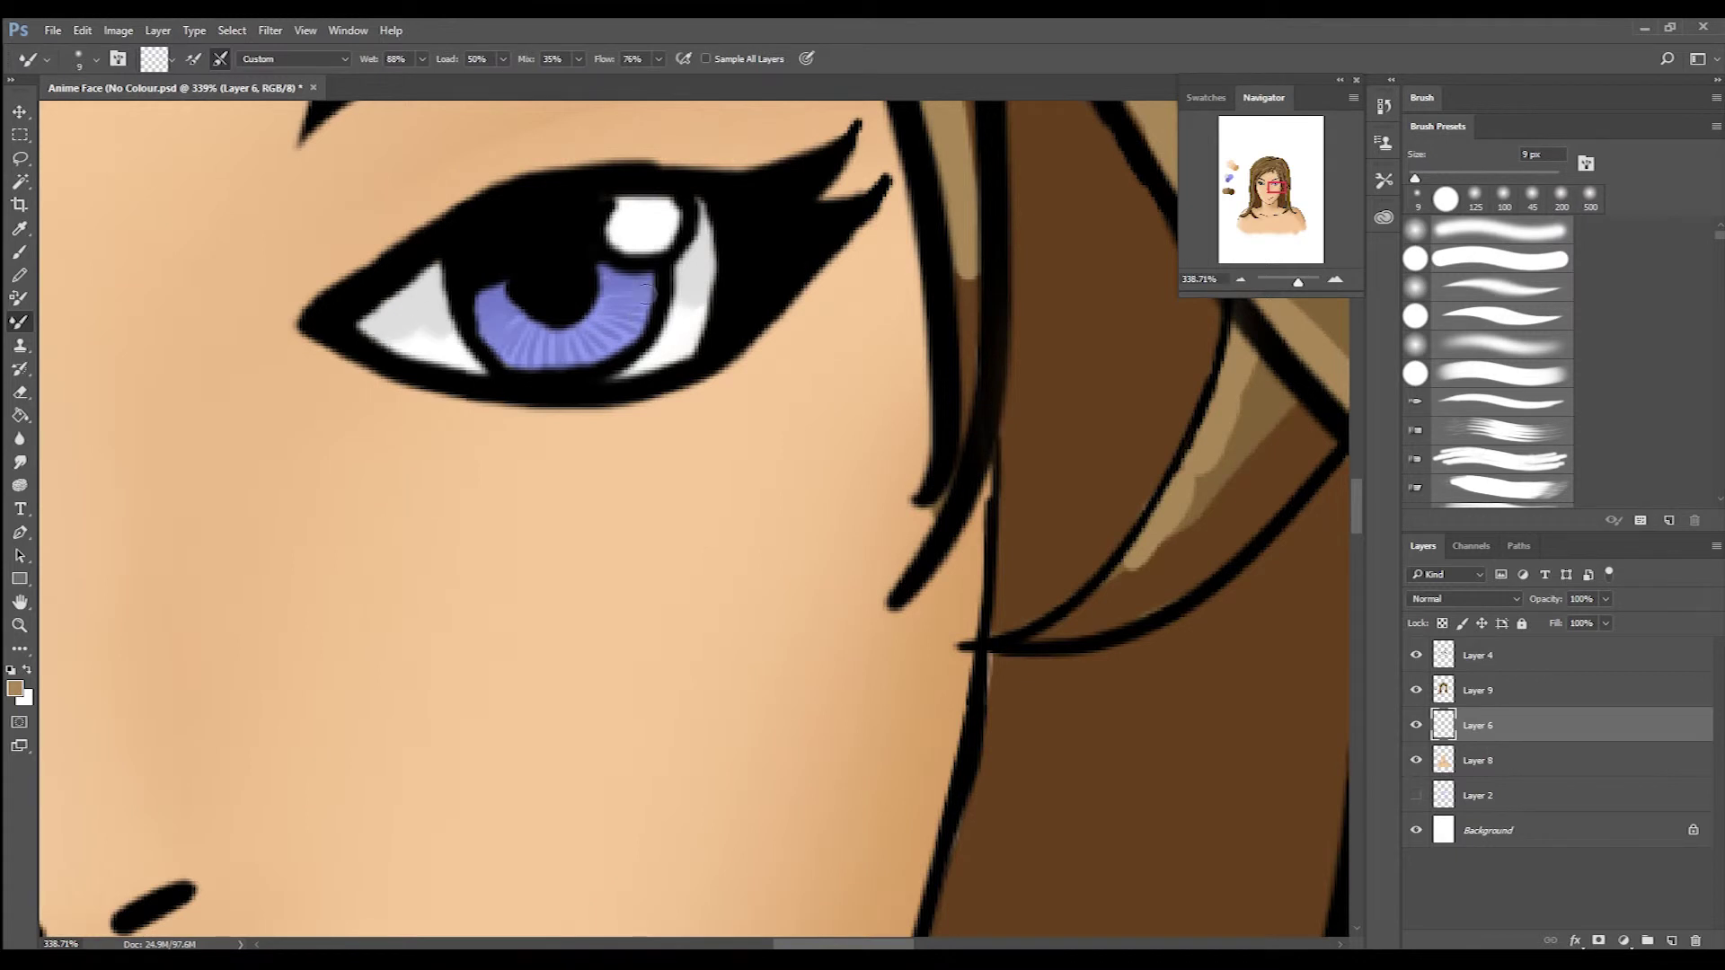
scroll(611, 325, "left", 12)
scroll(611, 325, "up", 2)
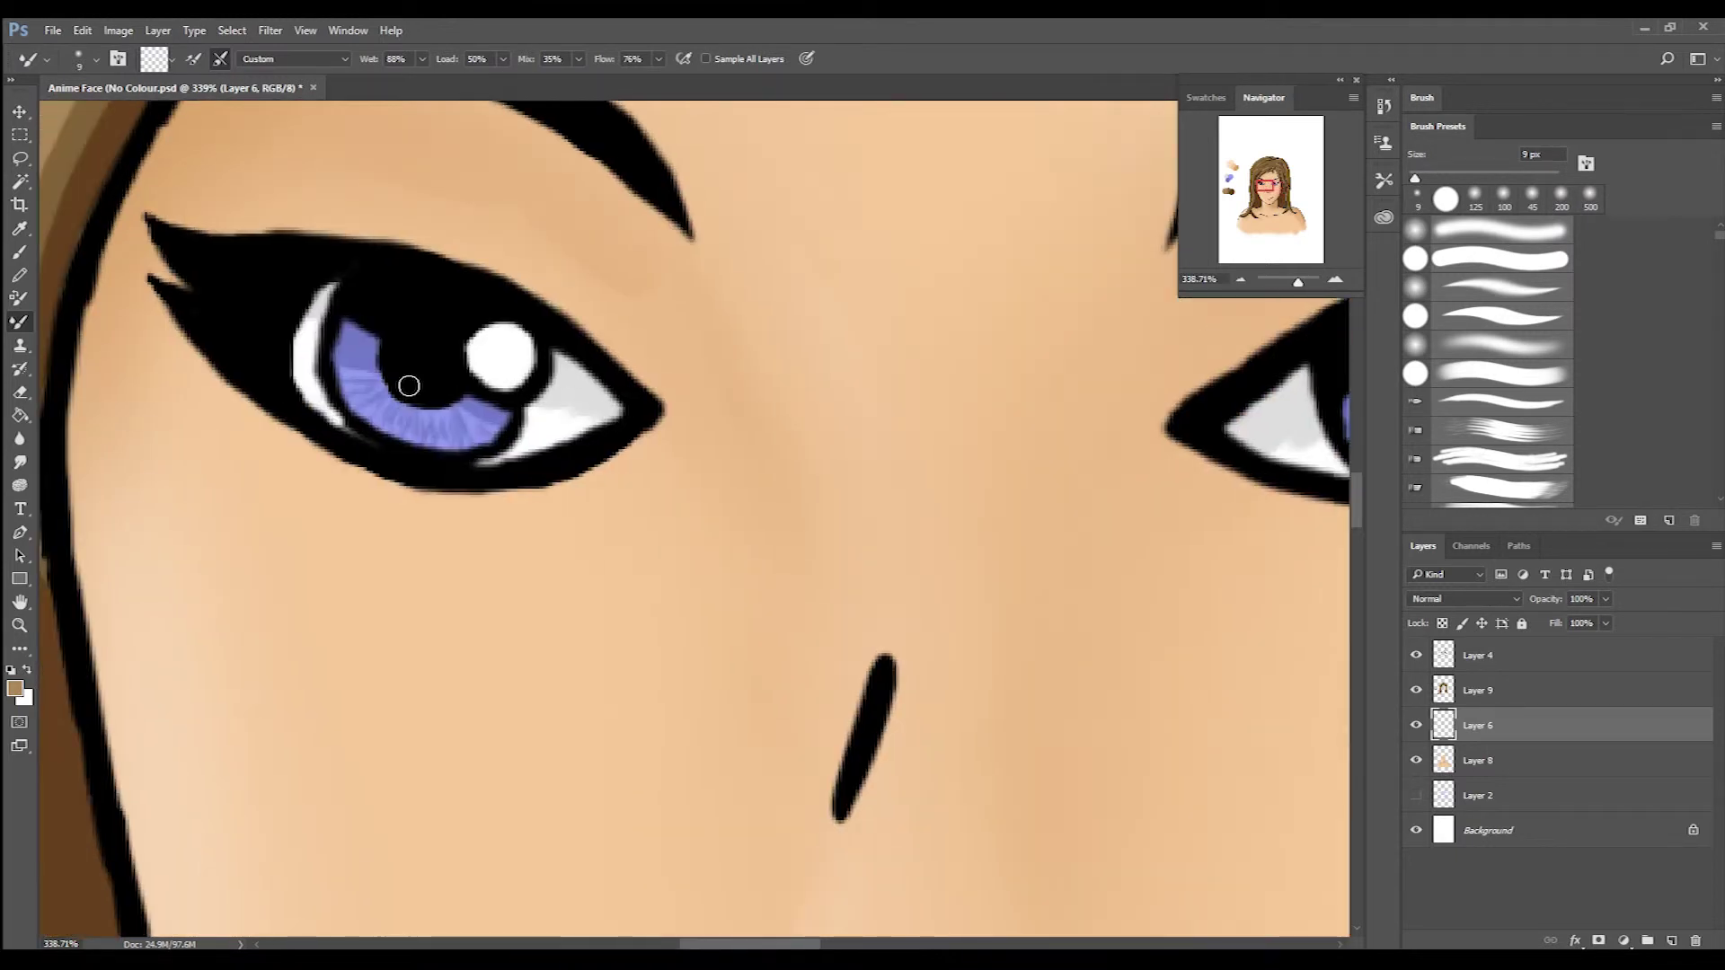
scroll(536, 407, "down", 8)
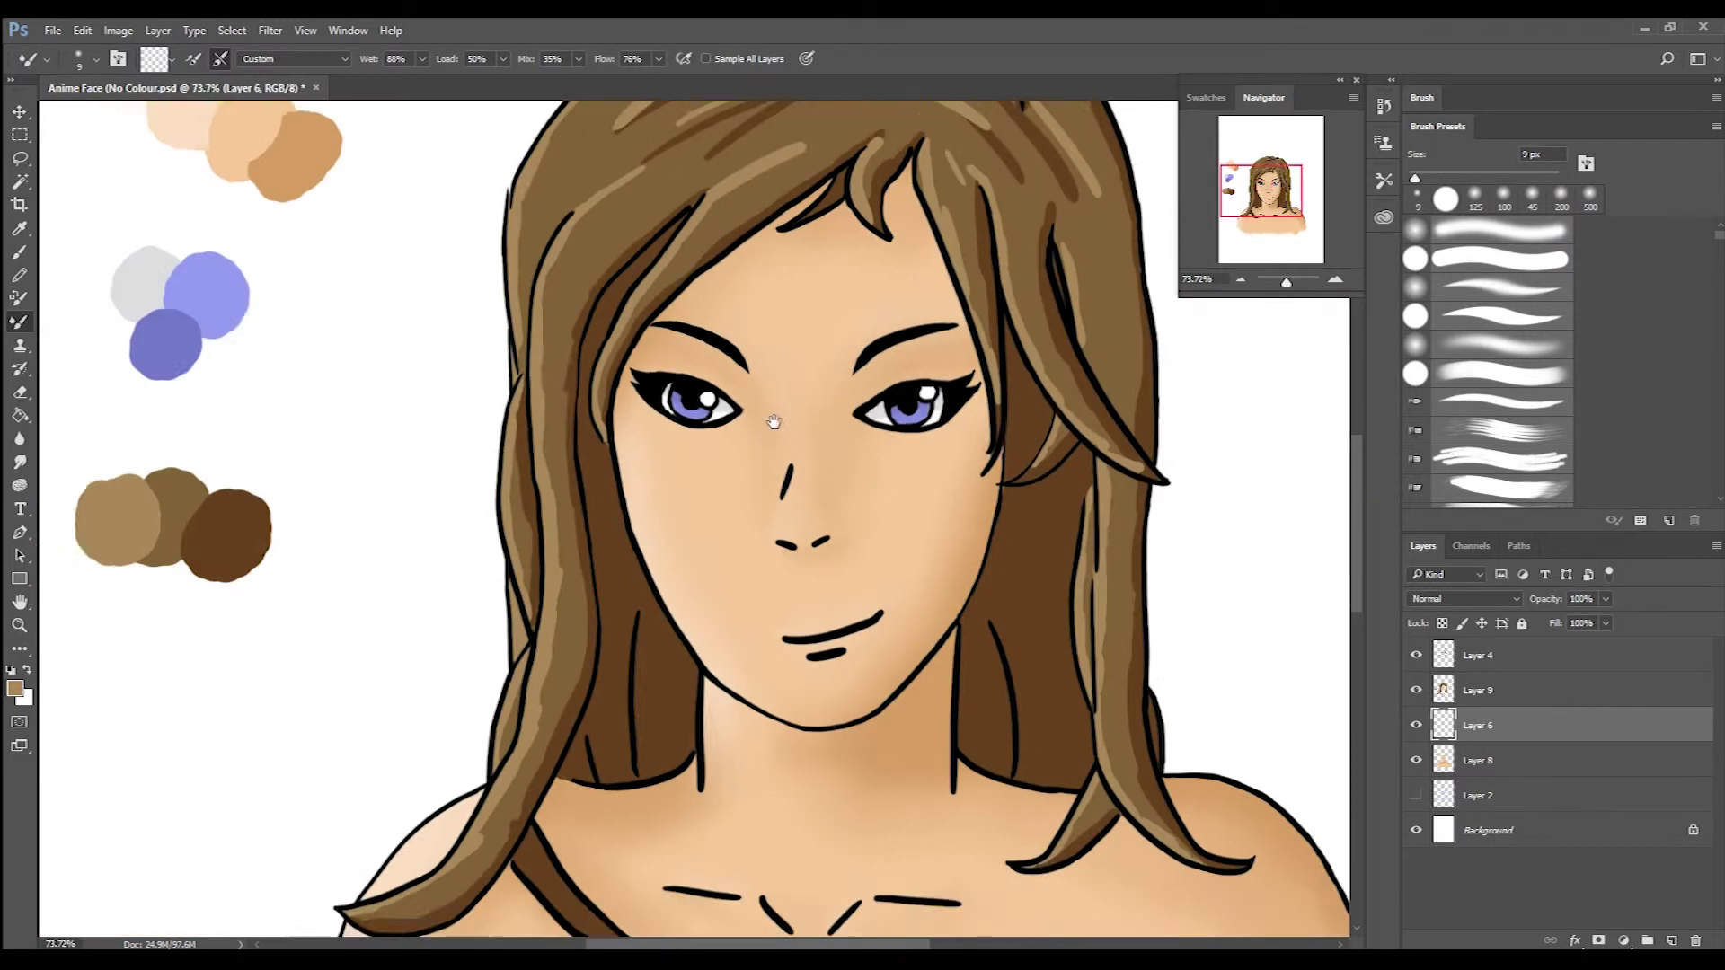
Blend the shading of the lower left hair strands over the shoulder on Layer 9 with a 50 px Mixer Brush.
scroll(536, 407, "up", 1)
key("alt+bracketright")
scroll(692, 691, "down", 3)
scroll(692, 692, "up", 3)
scroll(692, 692, "up", 3)
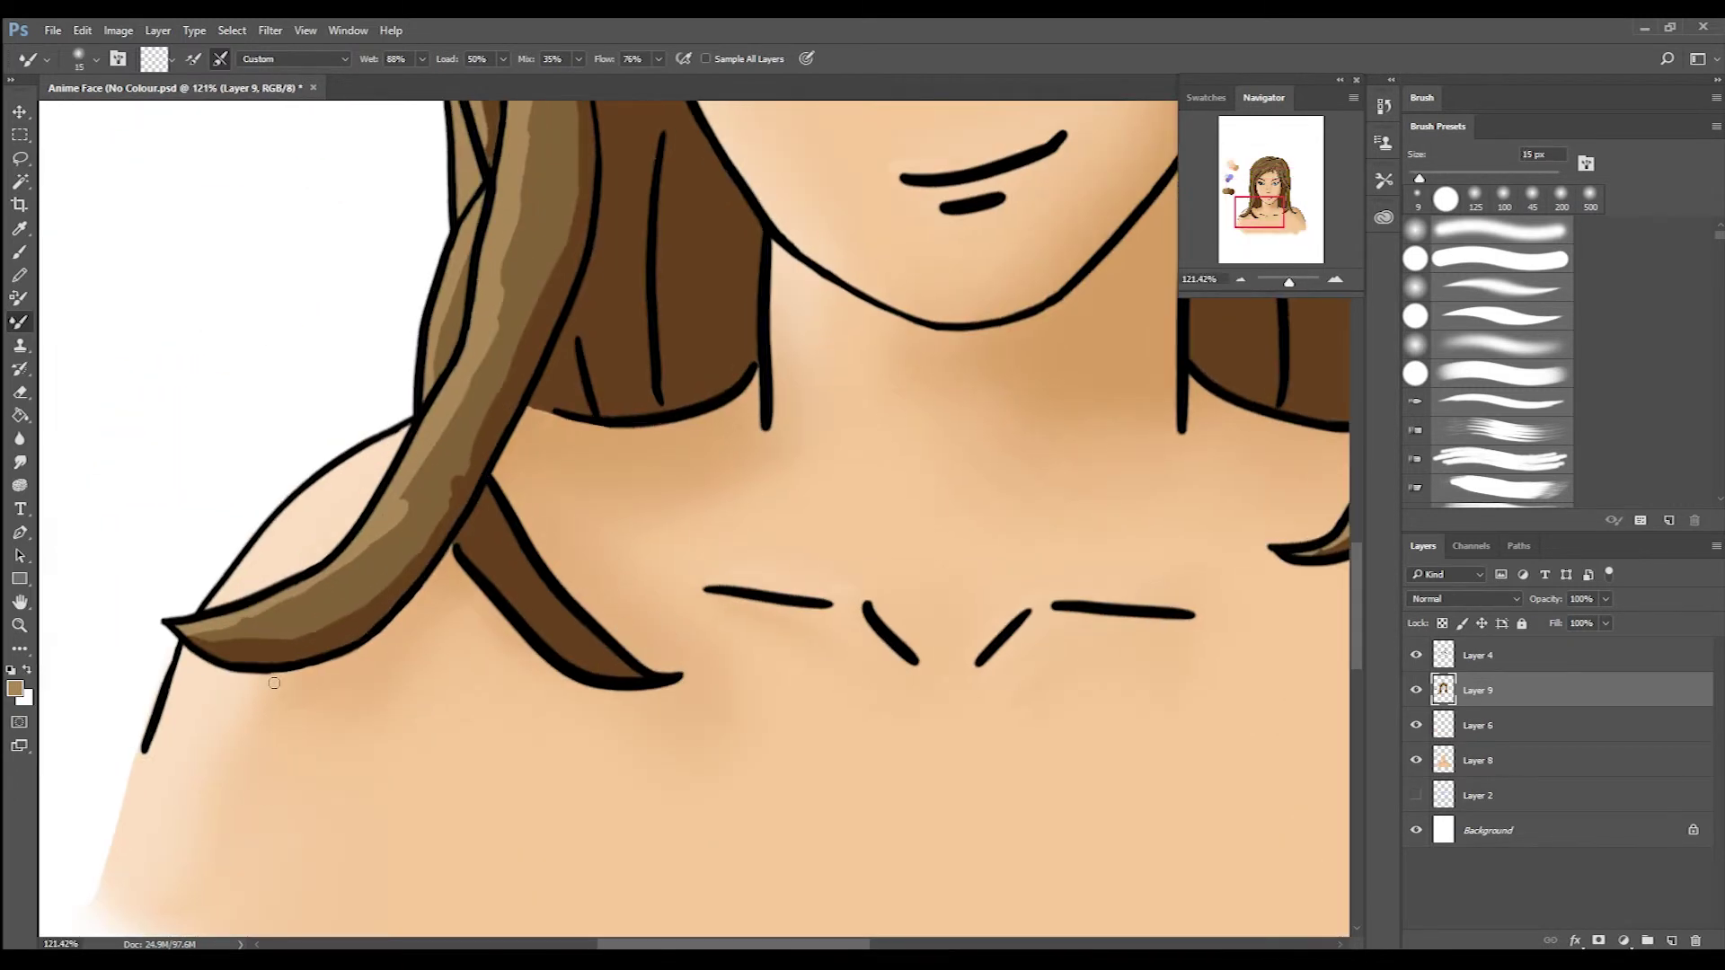
mouse_move(266, 632)
left_mouse_down()
mouse_move(332, 612)
mouse_move(363, 543)
left_mouse_up()
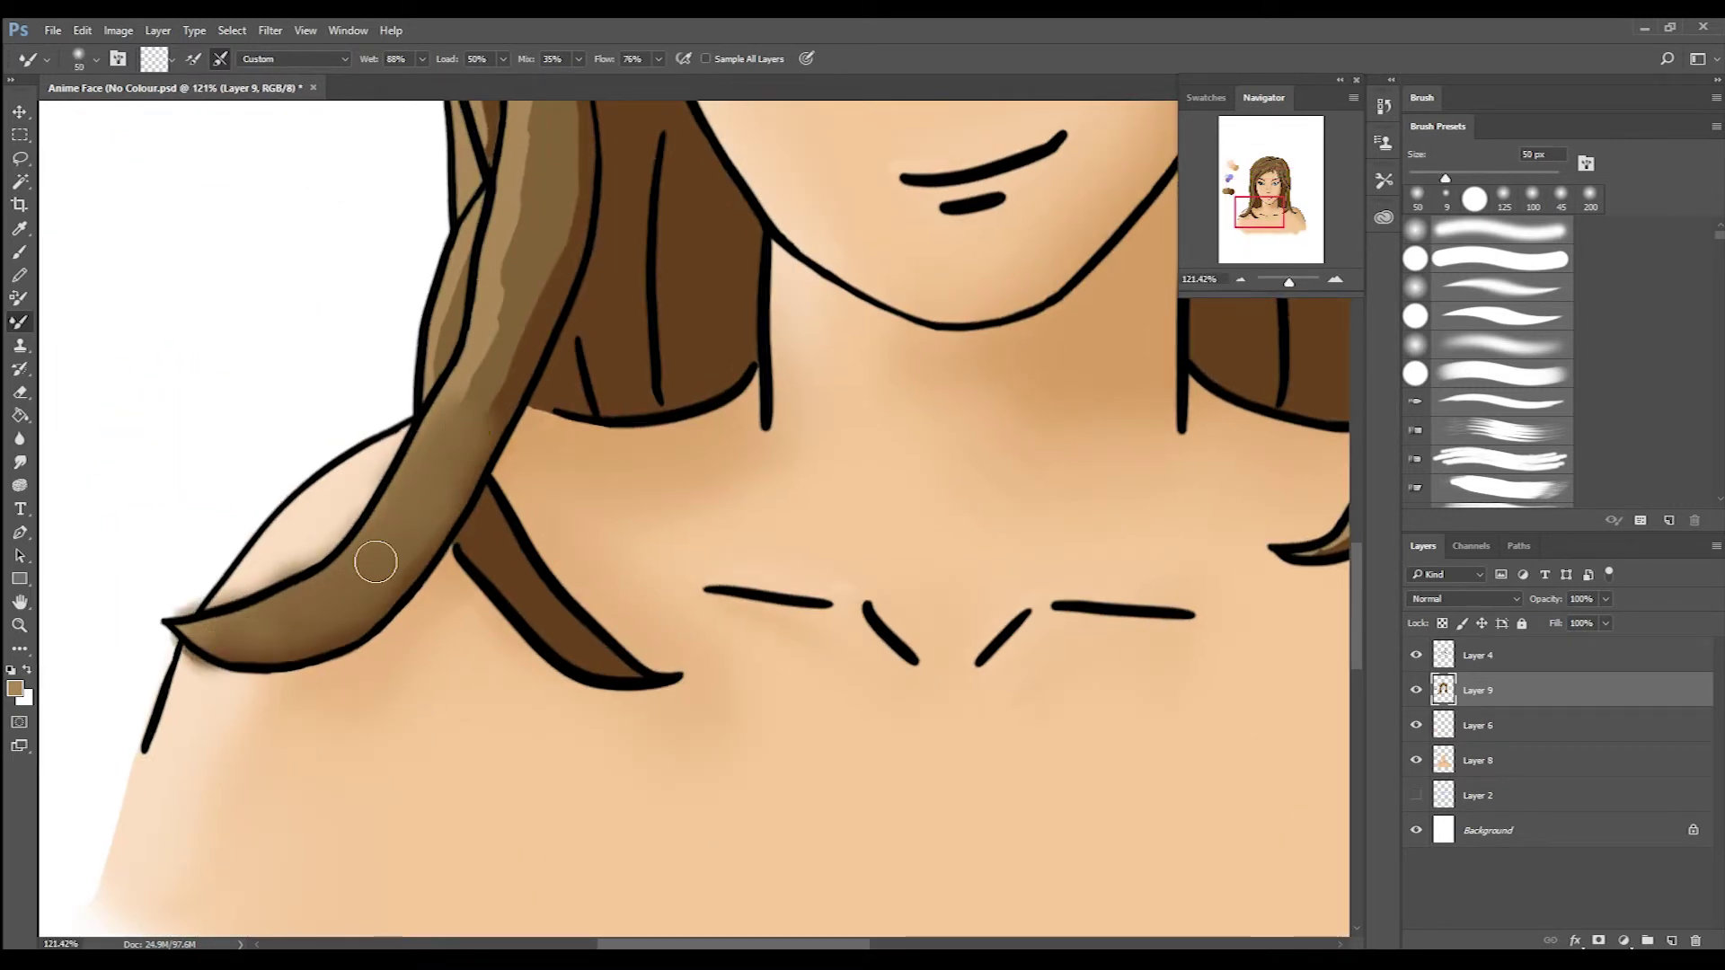
left_click_drag(507, 492, 560, 627)
left_click_drag(468, 387, 516, 283)
scroll(522, 442, "up", 3)
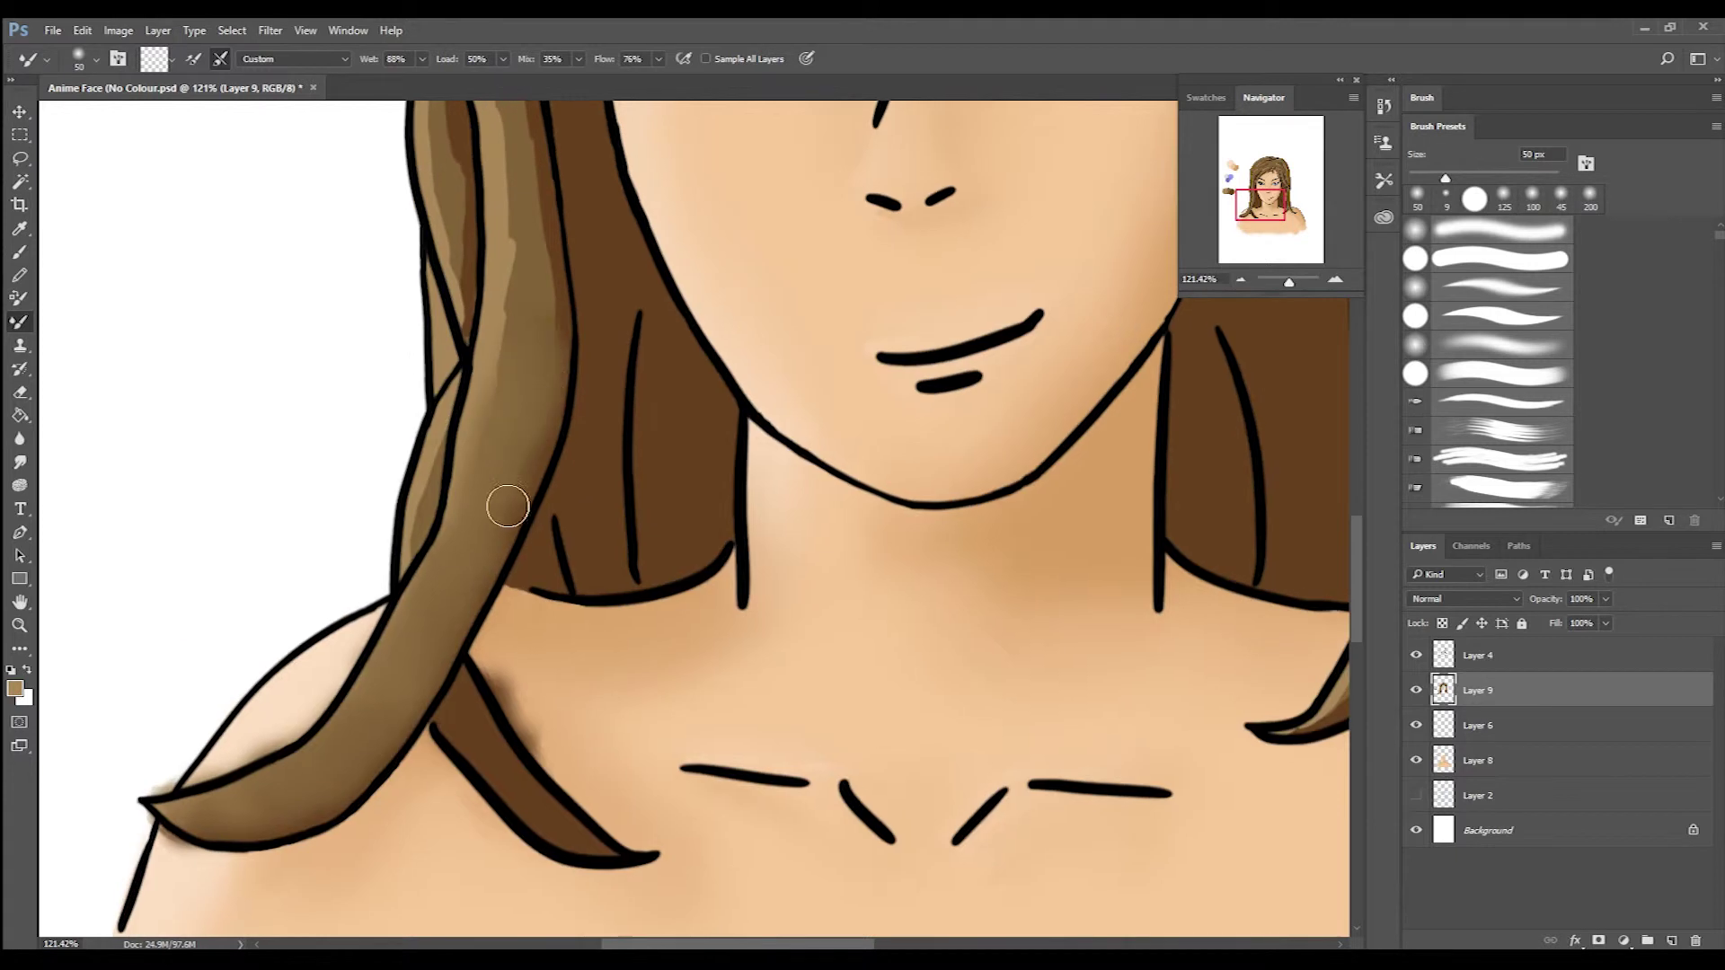
Blend the hair shadows and highlights up the left side, along the fringe and through the outer left strands.
scroll(549, 304, "up", 6)
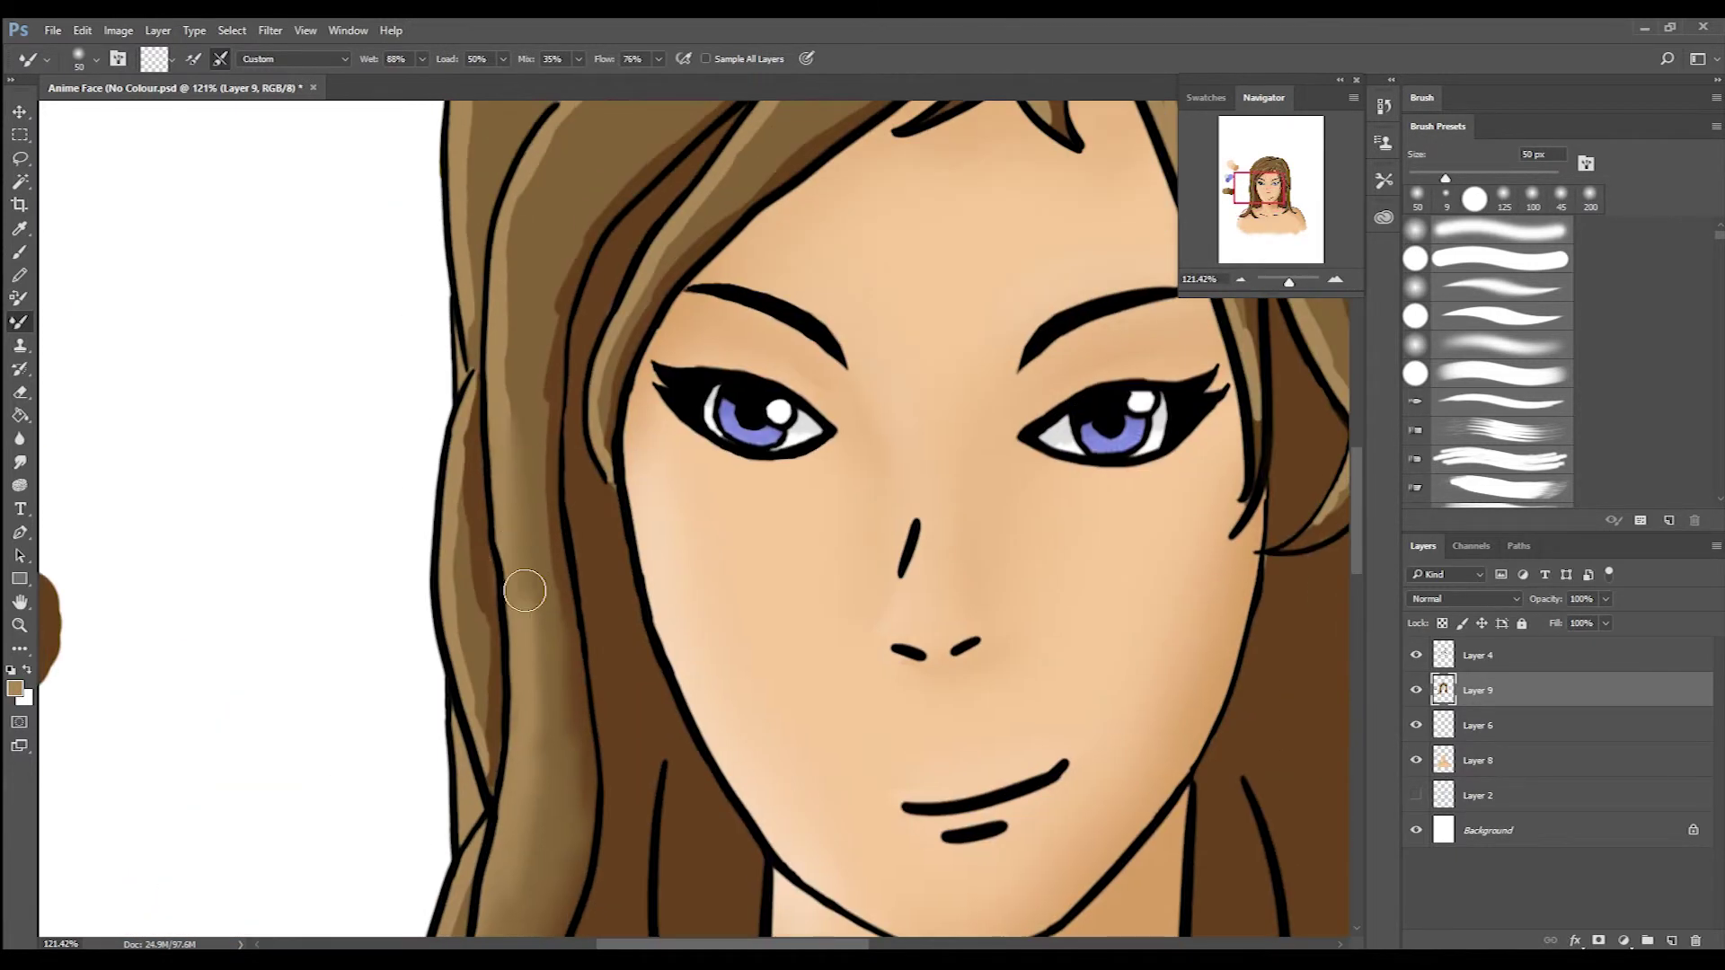
scroll(578, 135, "up", 3)
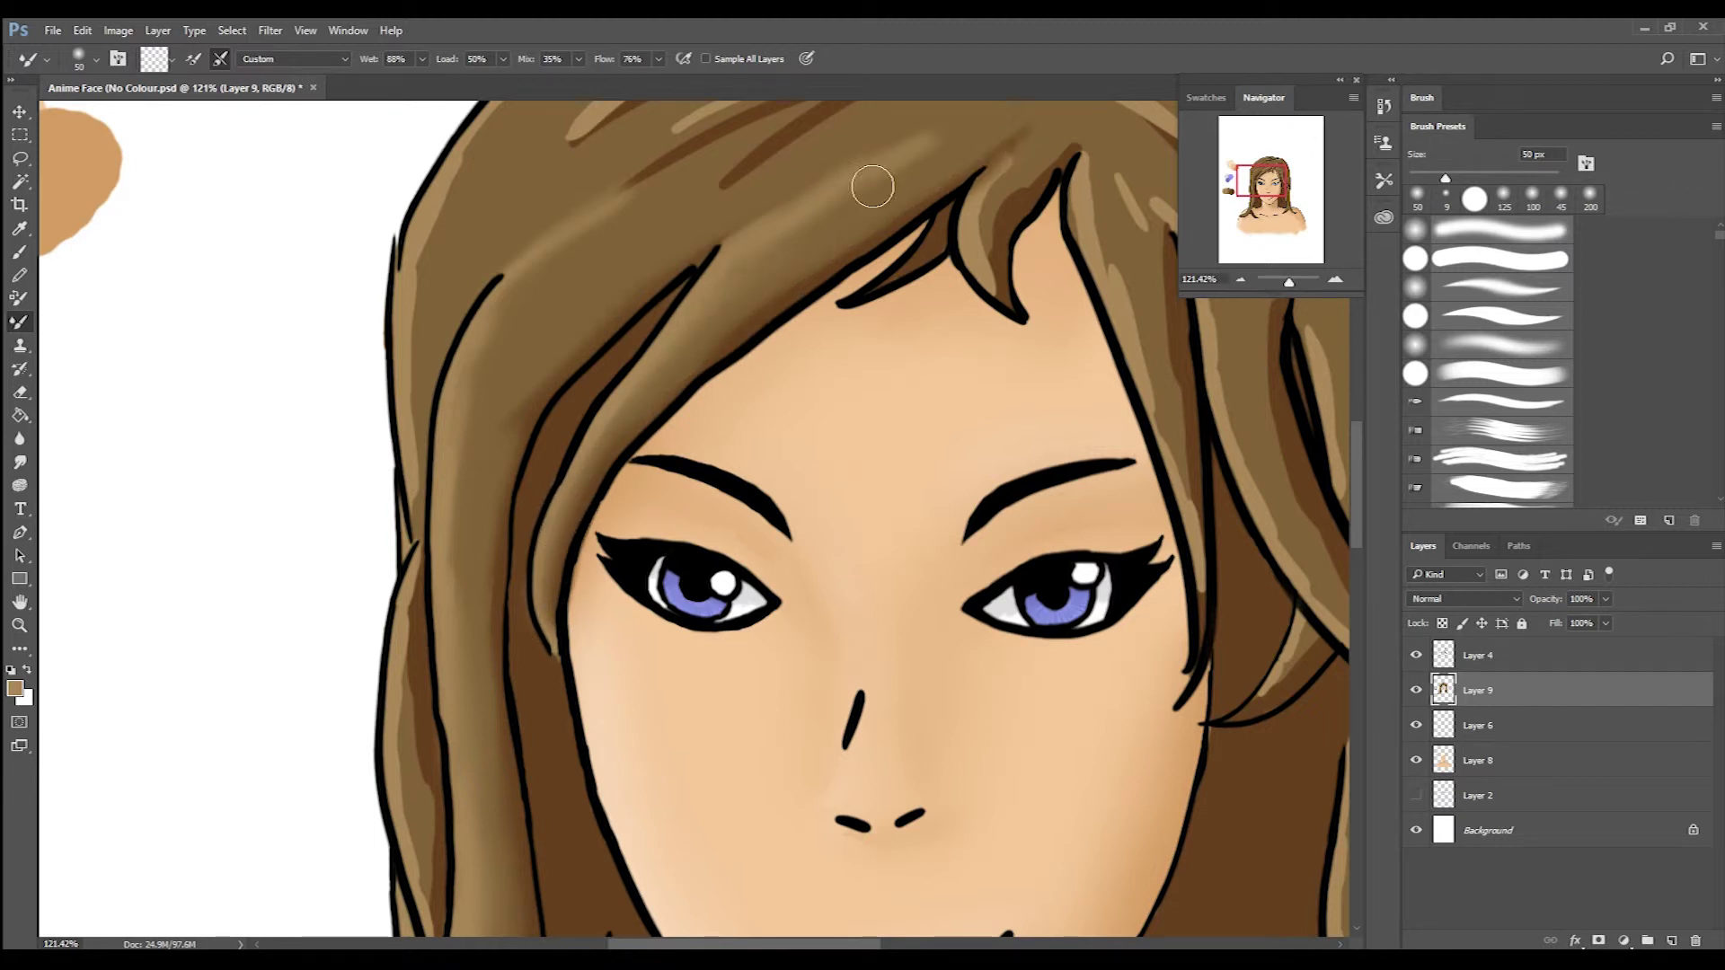
scroll(705, 423, "down", 12)
scroll(725, 466, "up", 2)
scroll(698, 274, "up", 12)
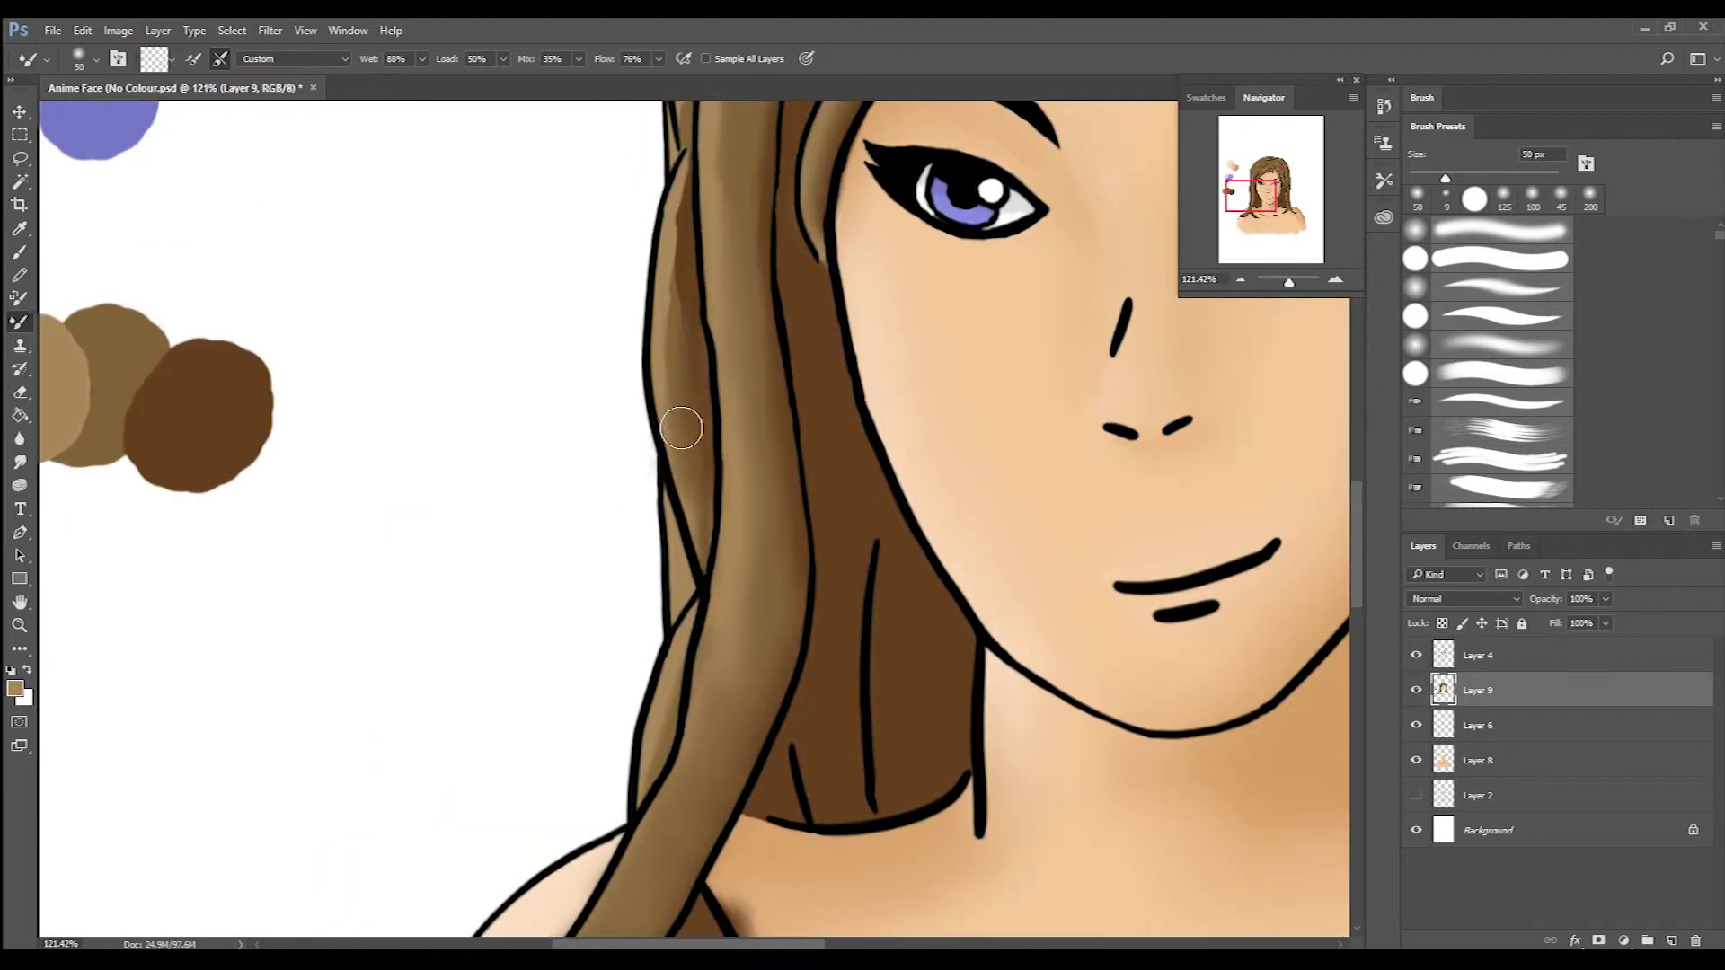
scroll(815, 198, "up", 1)
scroll(815, 199, "right", 1)
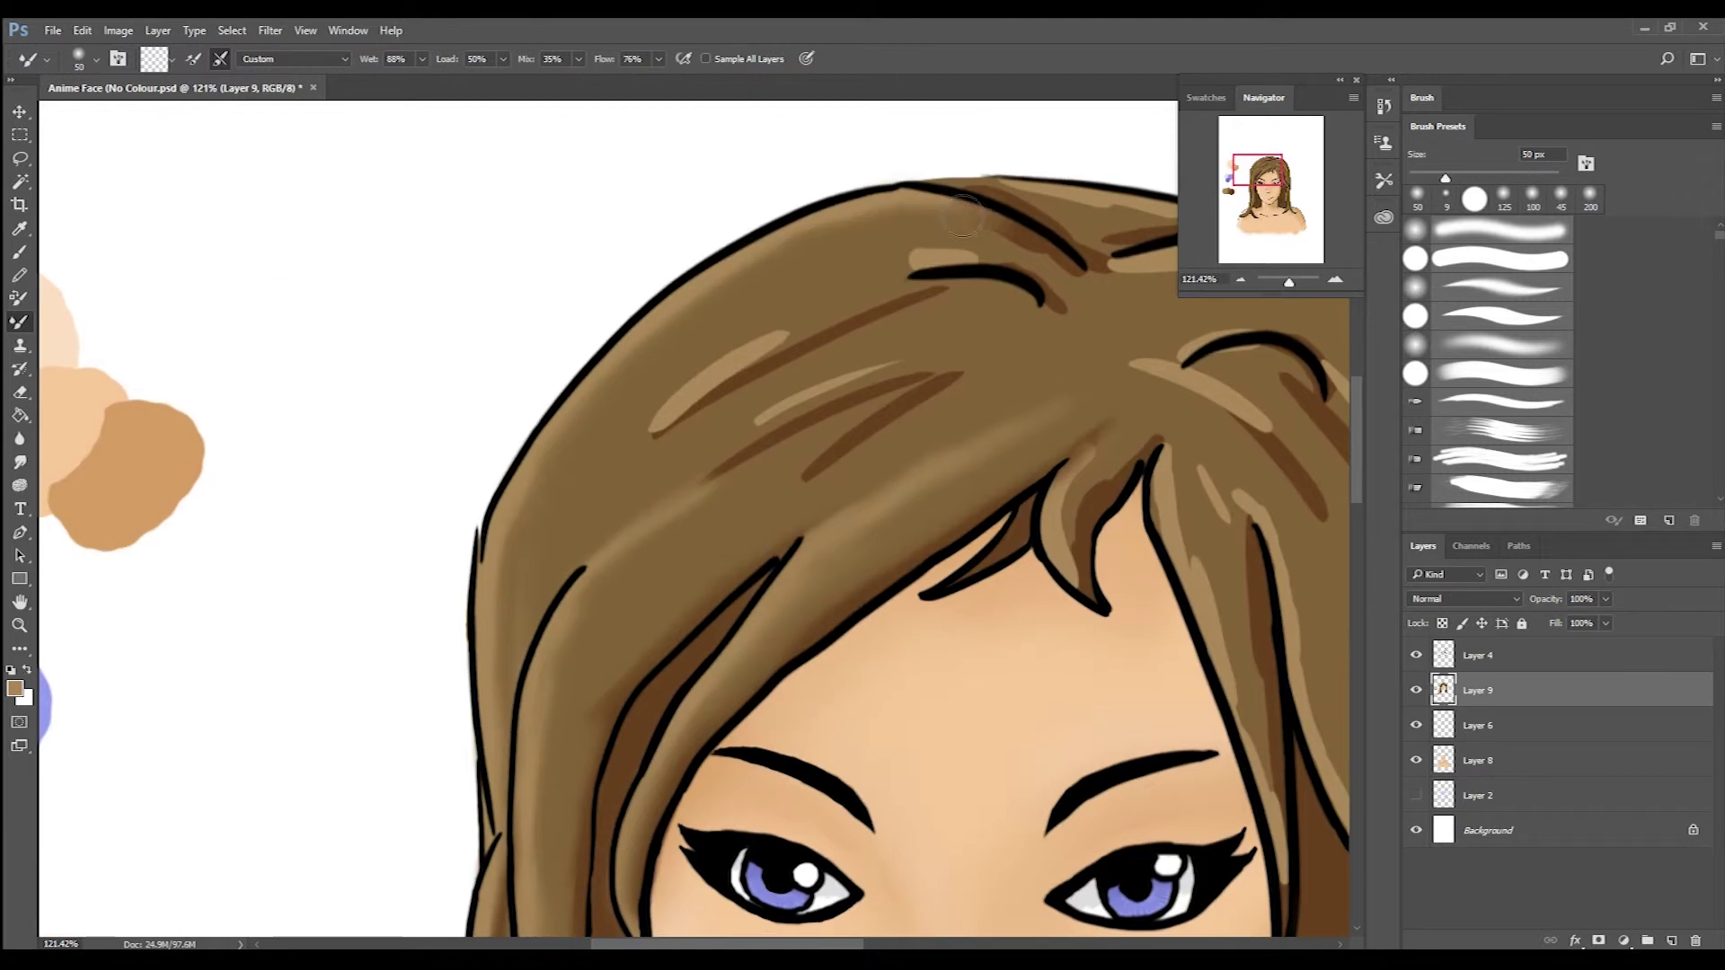
Blend the shadow and highlight streaks across the crown, the parting and the small central fringe strands.
scroll(1063, 343, "up", 1)
scroll(1063, 343, "right", 3)
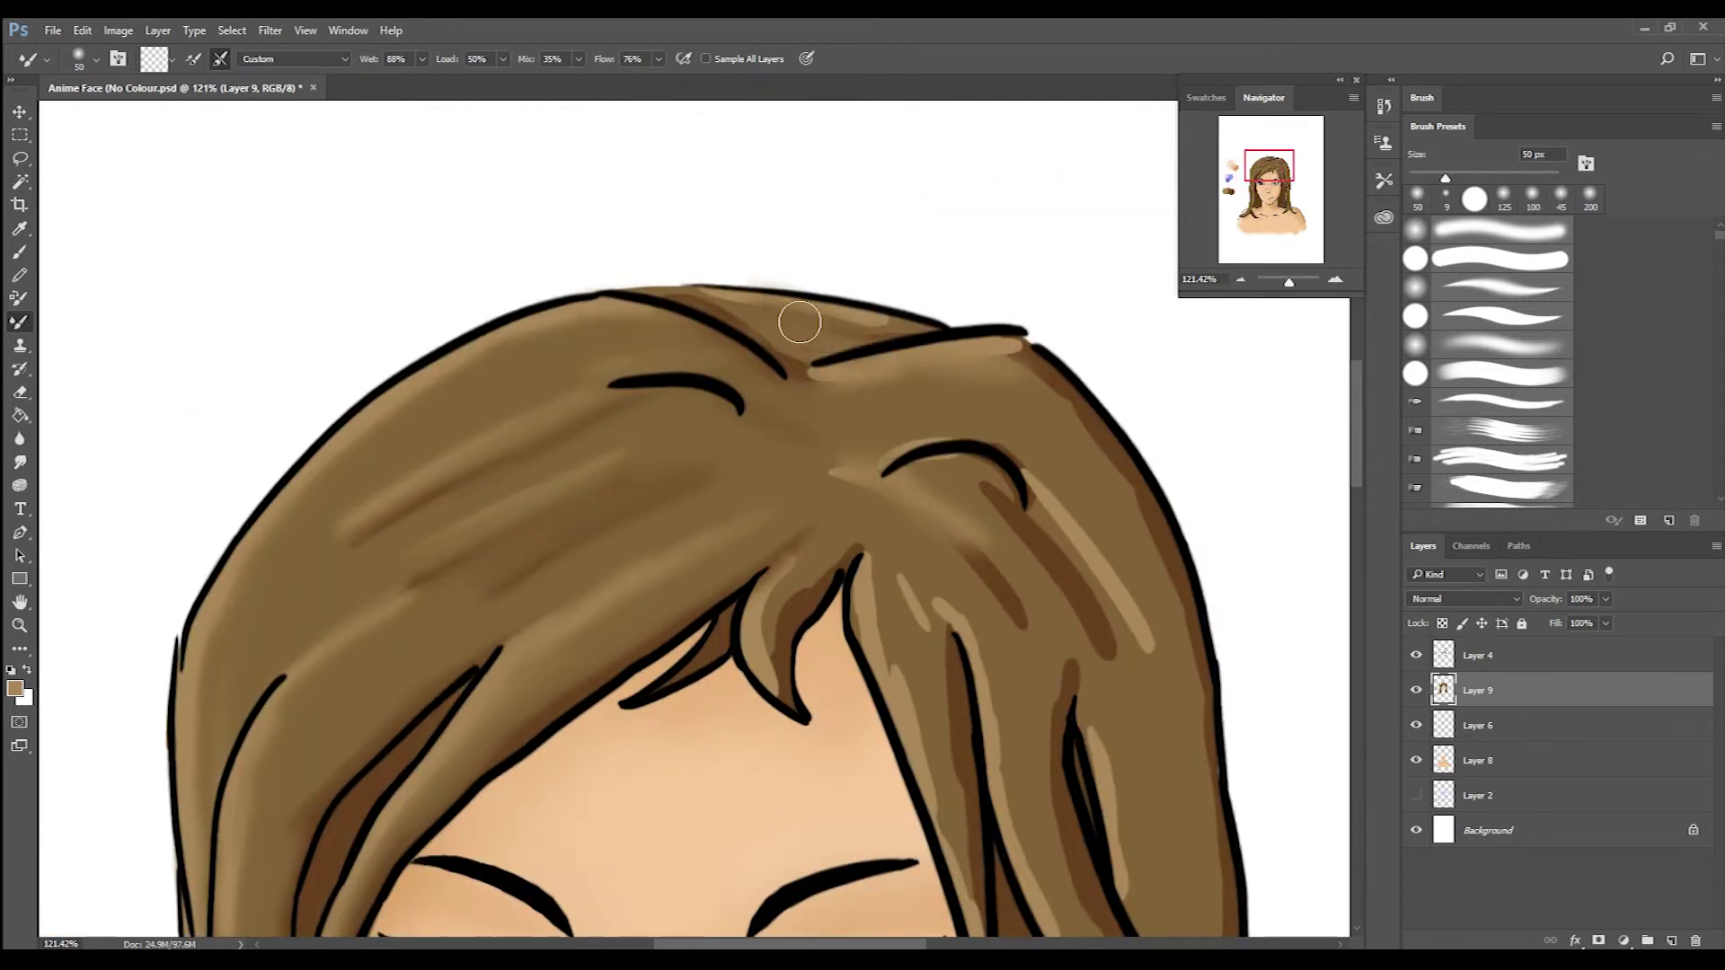
scroll(898, 422, "down", 2)
scroll(898, 422, "right", 1)
mouse_move(750, 373)
left_mouse_down()
mouse_move(744, 412)
mouse_move(838, 727)
left_mouse_up()
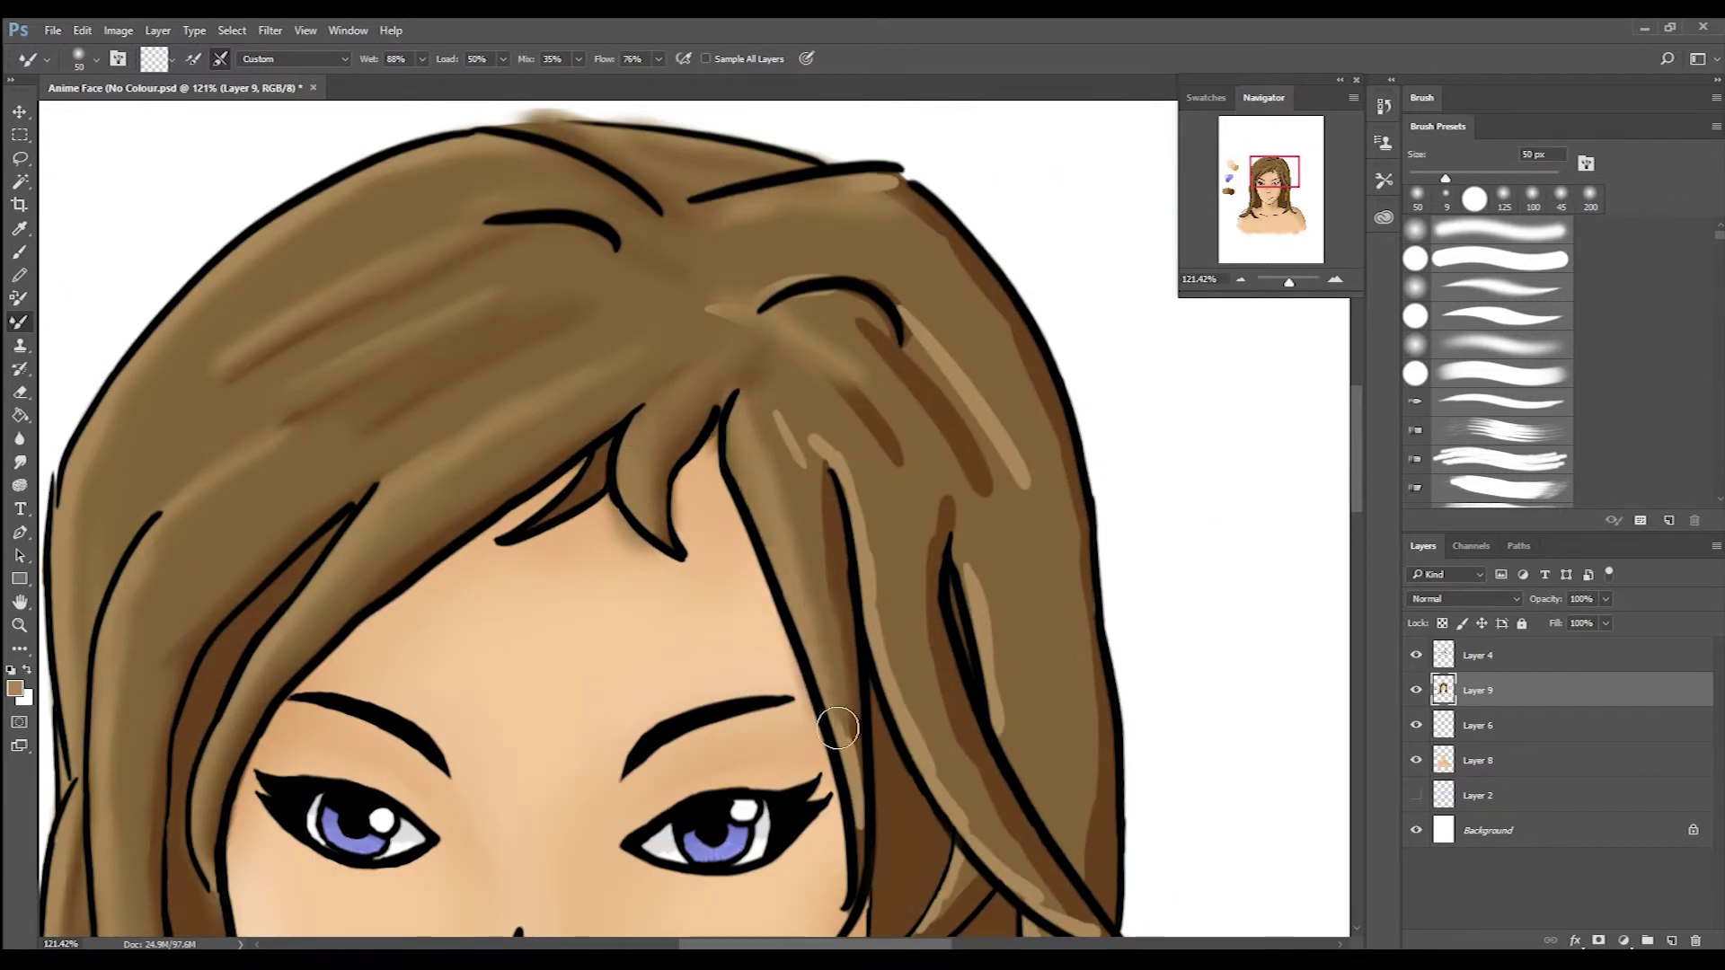
Blend the shading of the right-hand hair strands from beside the eye down to the tips on the shoulder.
scroll(818, 469, "down", 3)
scroll(791, 504, "right", 1)
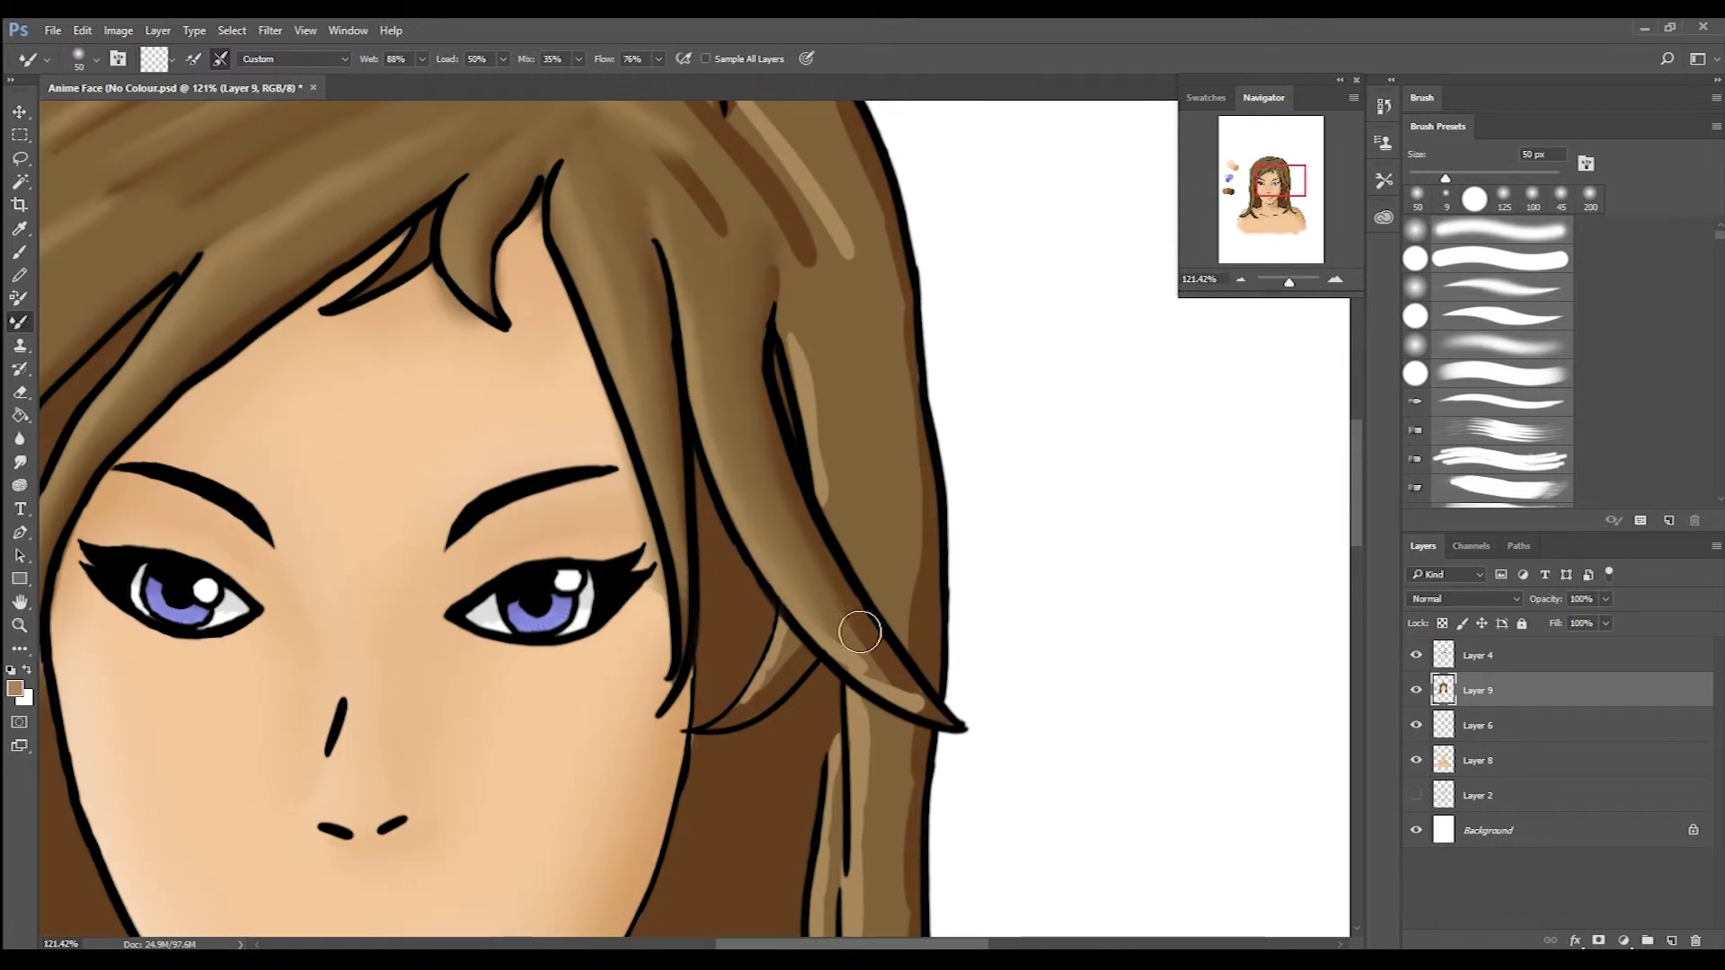
scroll(746, 699, "down", 4)
scroll(746, 700, "right", 1)
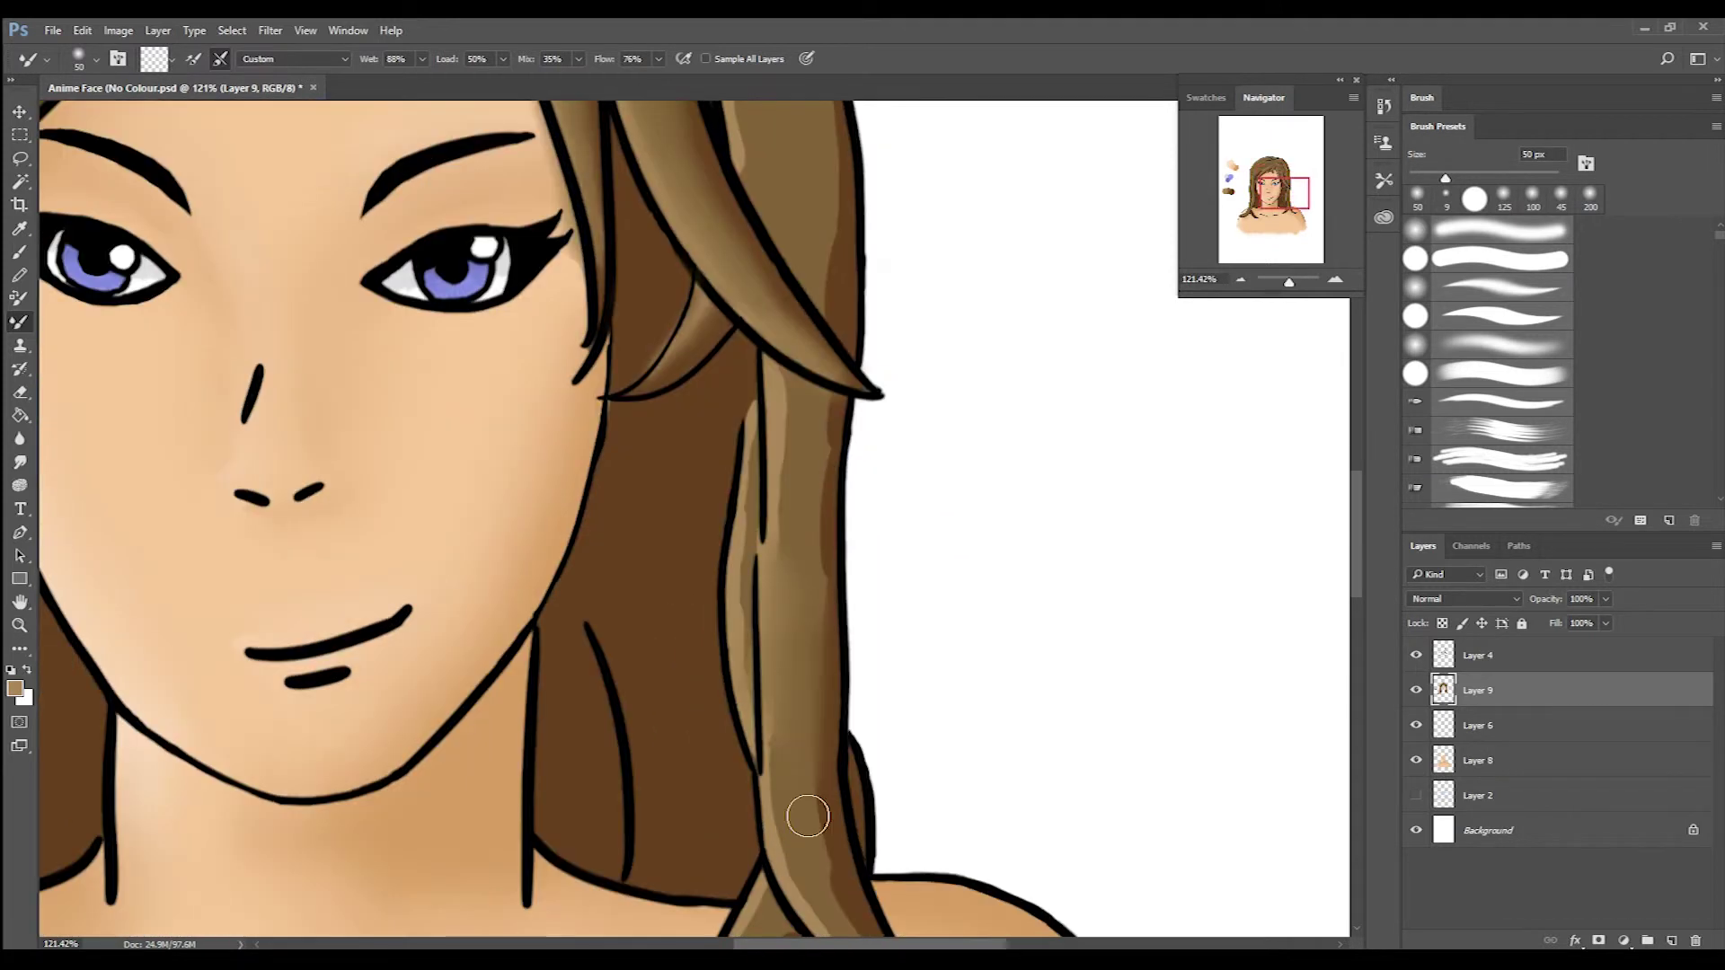
scroll(823, 877, "down", 3)
scroll(825, 766, "right", 1)
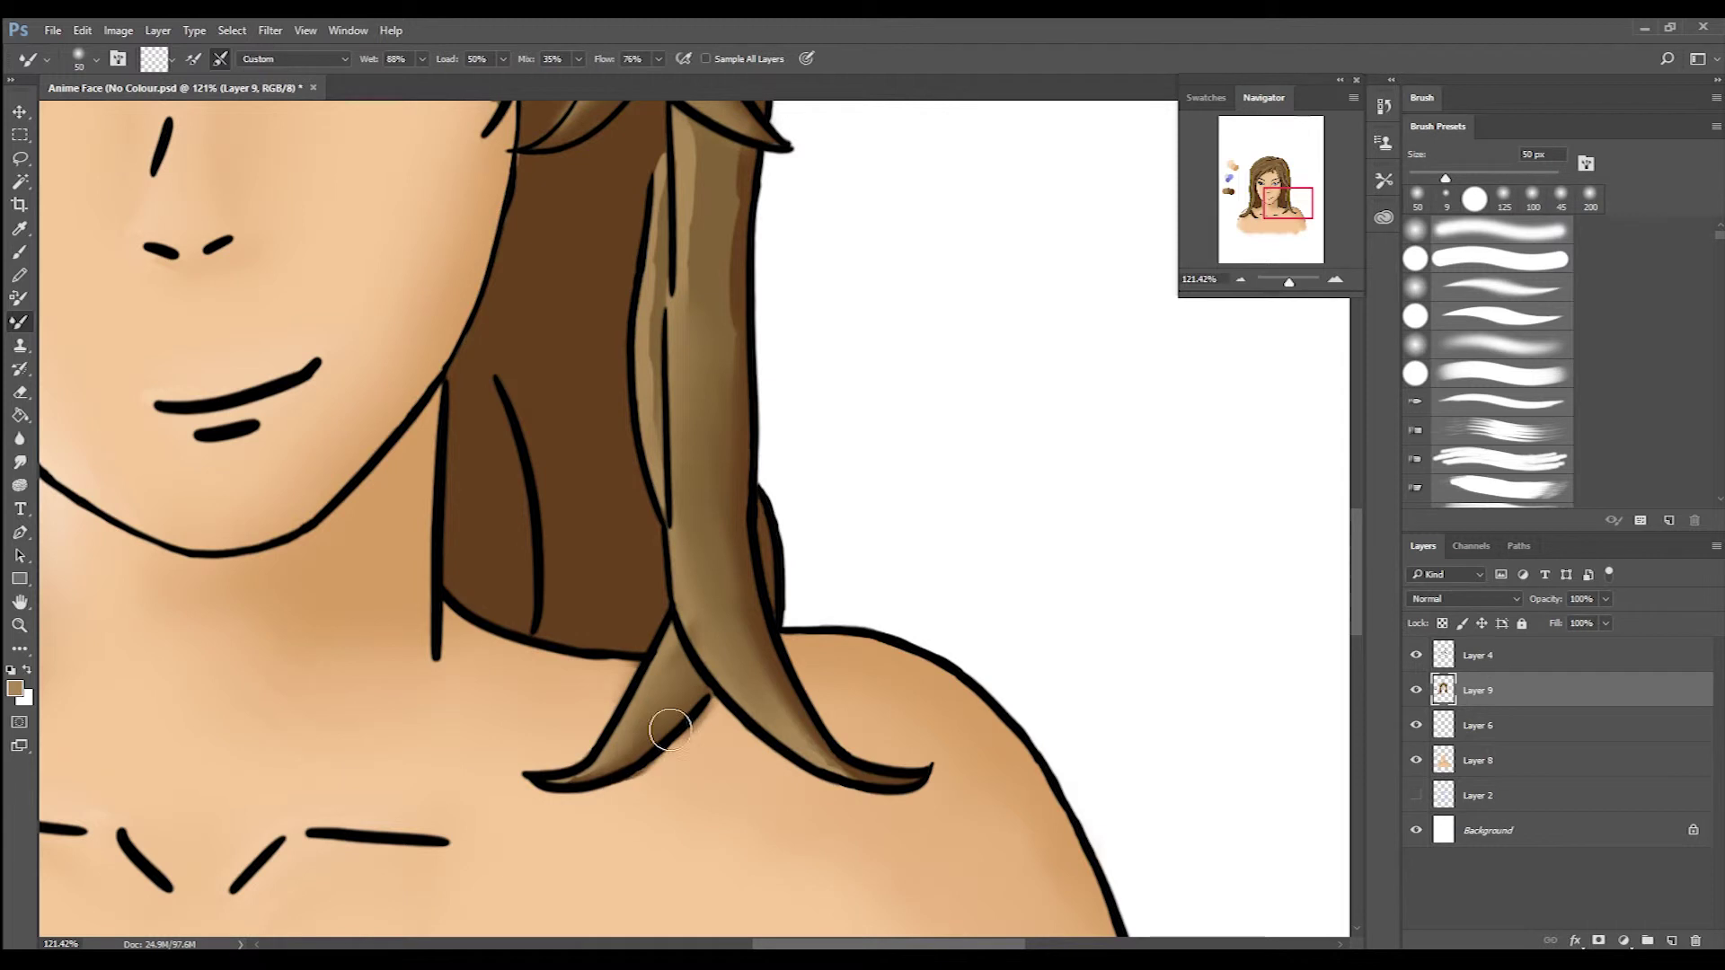
scroll(622, 748, "up", 3)
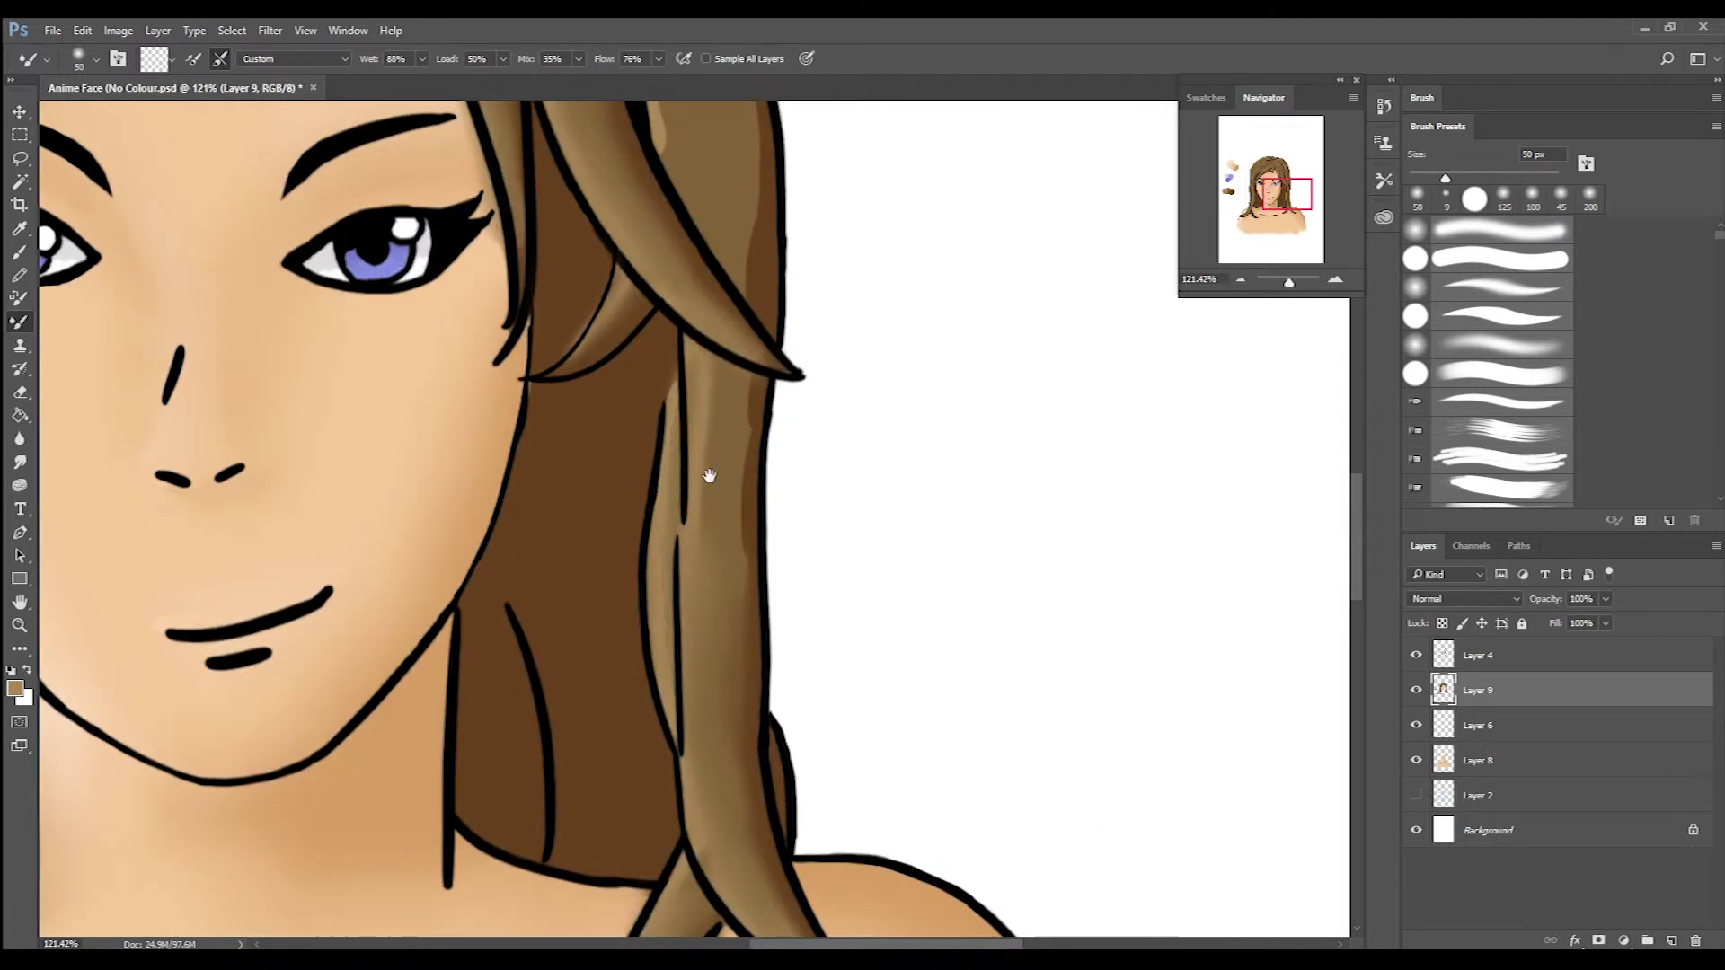
Blend the remaining shadows and highlights in the outer right hair, from beside the face up to the crown.
scroll(709, 476, "up", 5)
scroll(805, 439, "down", 3)
scroll(759, 451, "up", 4)
mouse_move(795, 476)
left_mouse_down()
mouse_move(675, 412)
mouse_move(778, 583)
left_mouse_up()
scroll(715, 420, "up", 1)
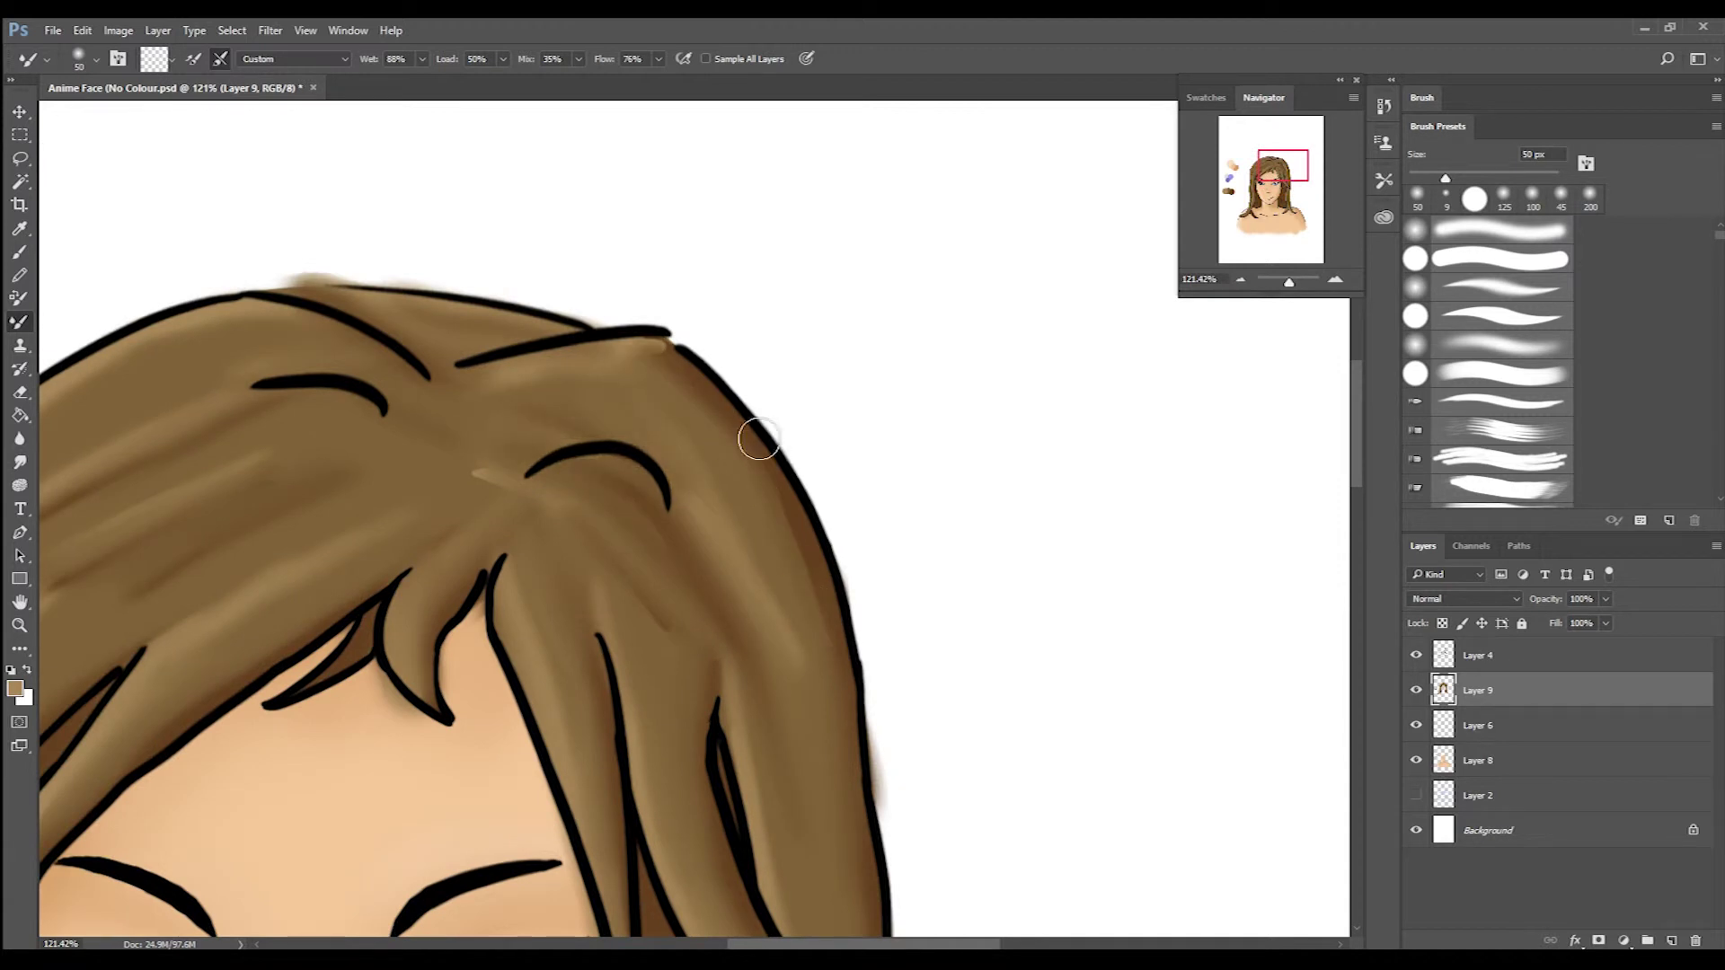
Erase the hair colour smudged outside the outlines around the shoulders, crown, fringe and strand tips with a 40 px Eraser.
scroll(760, 439, "down", 6)
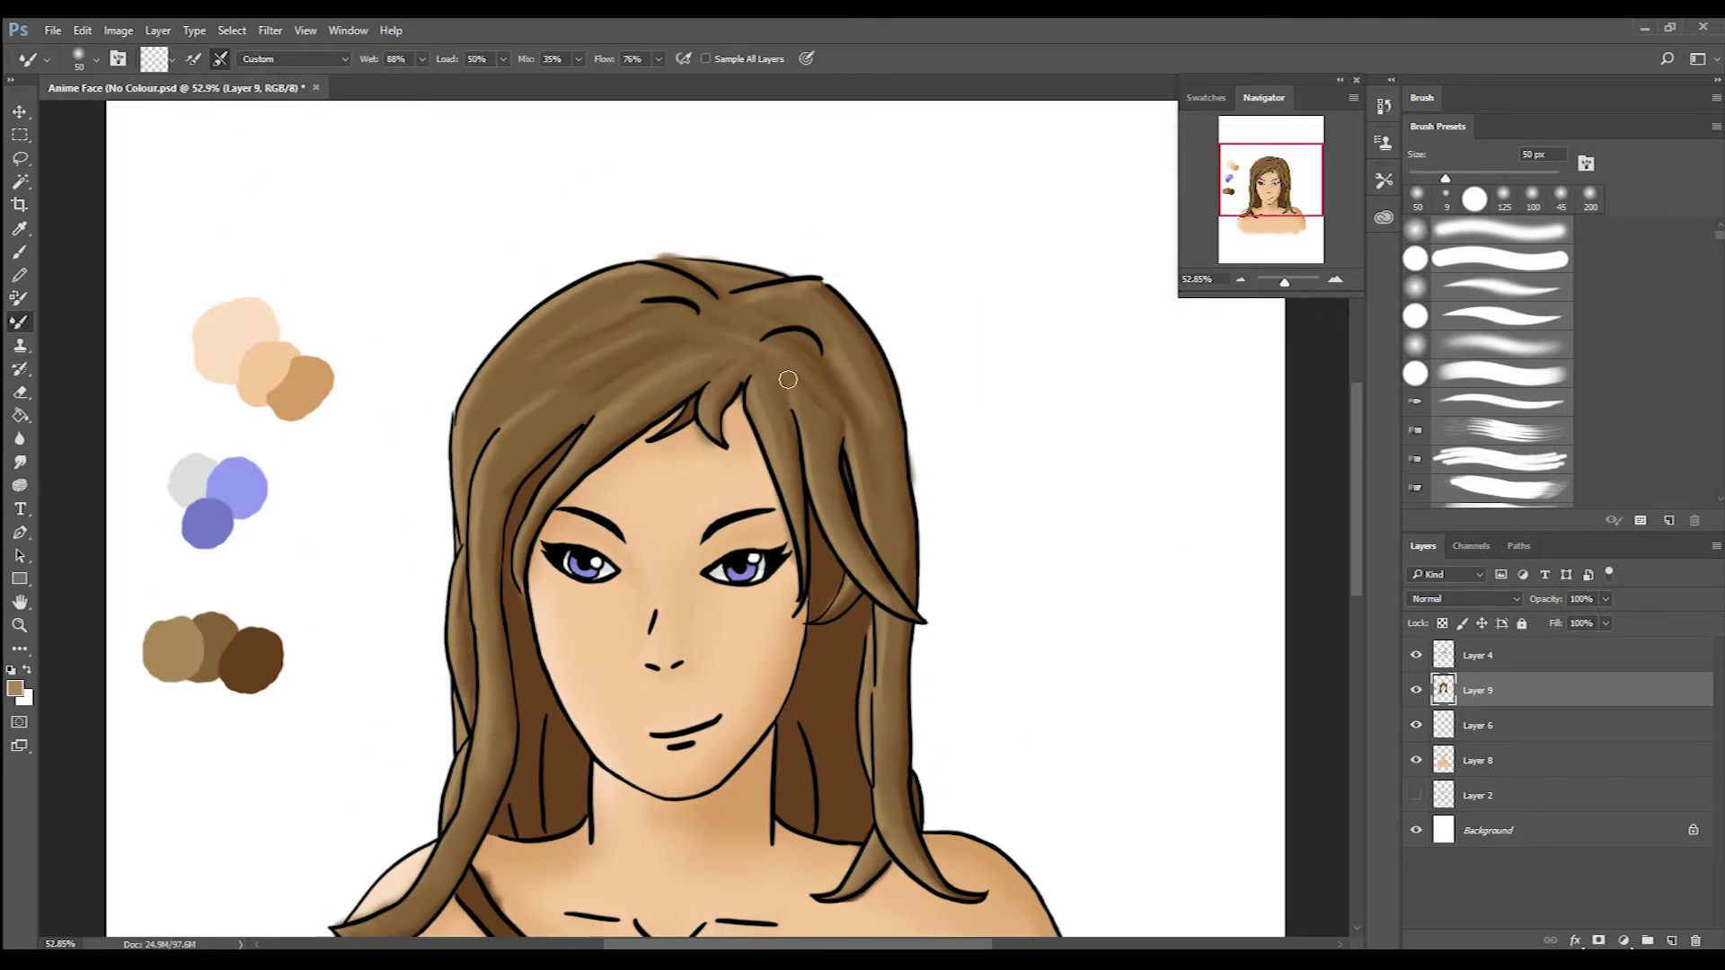
scroll(788, 379, "down", 4)
scroll(685, 628, "up", 5)
key("e")
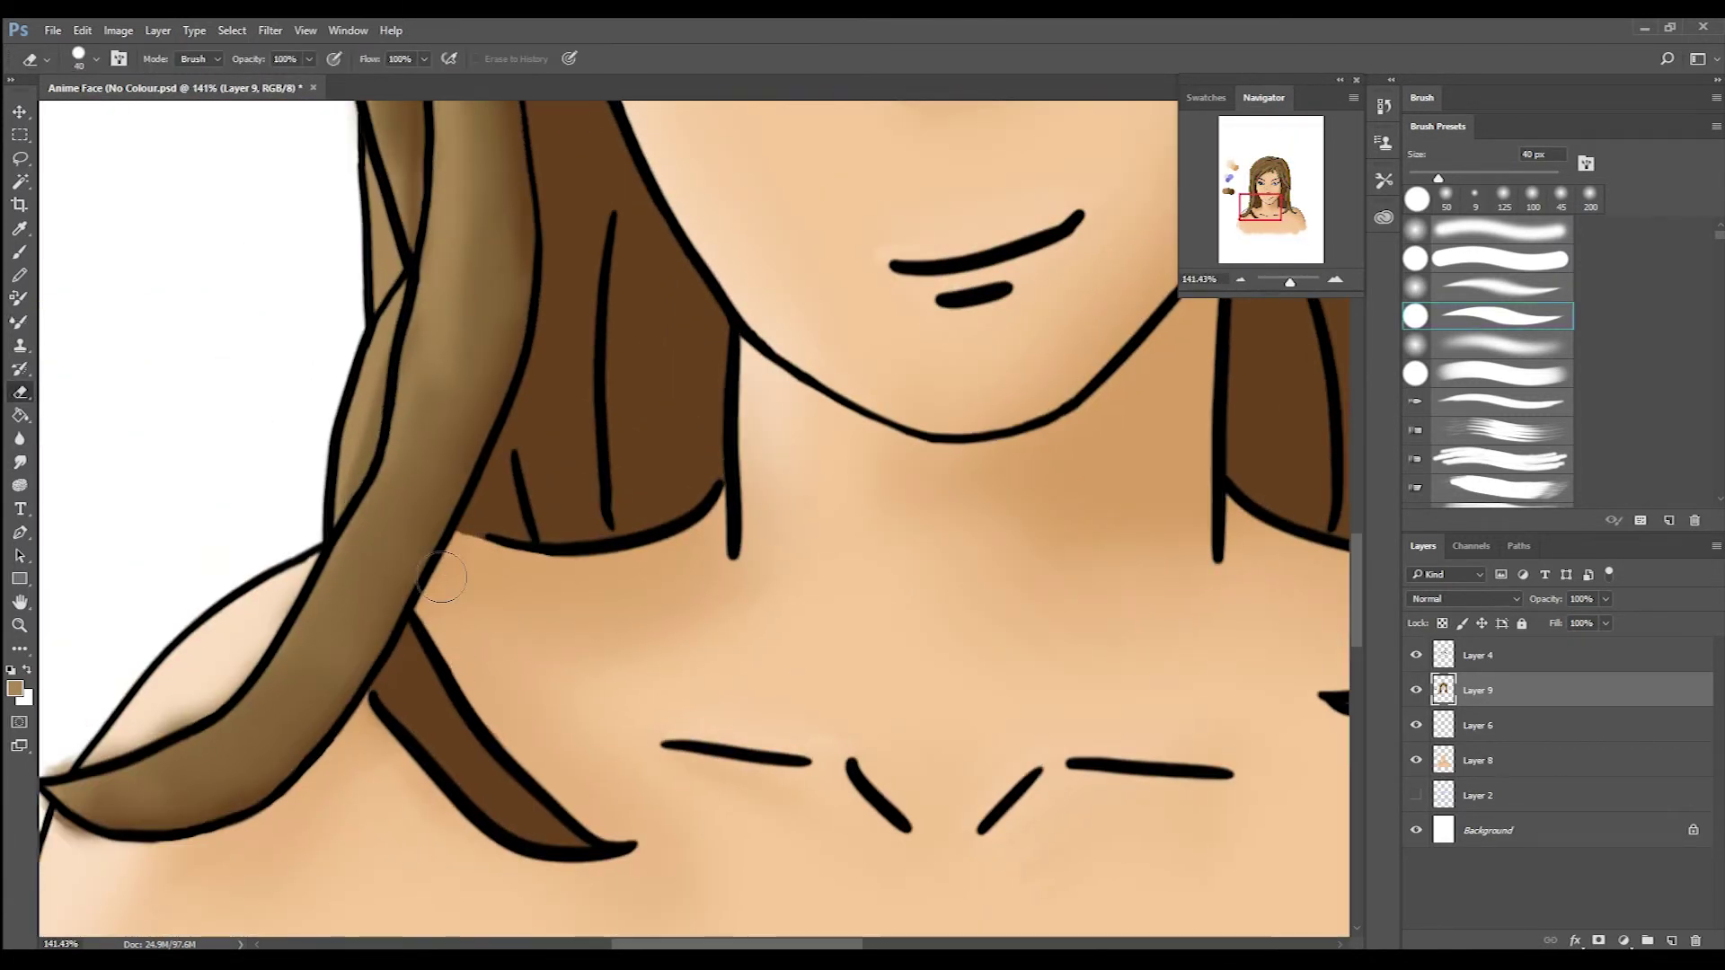
left_click_drag(200, 702, 207, 601)
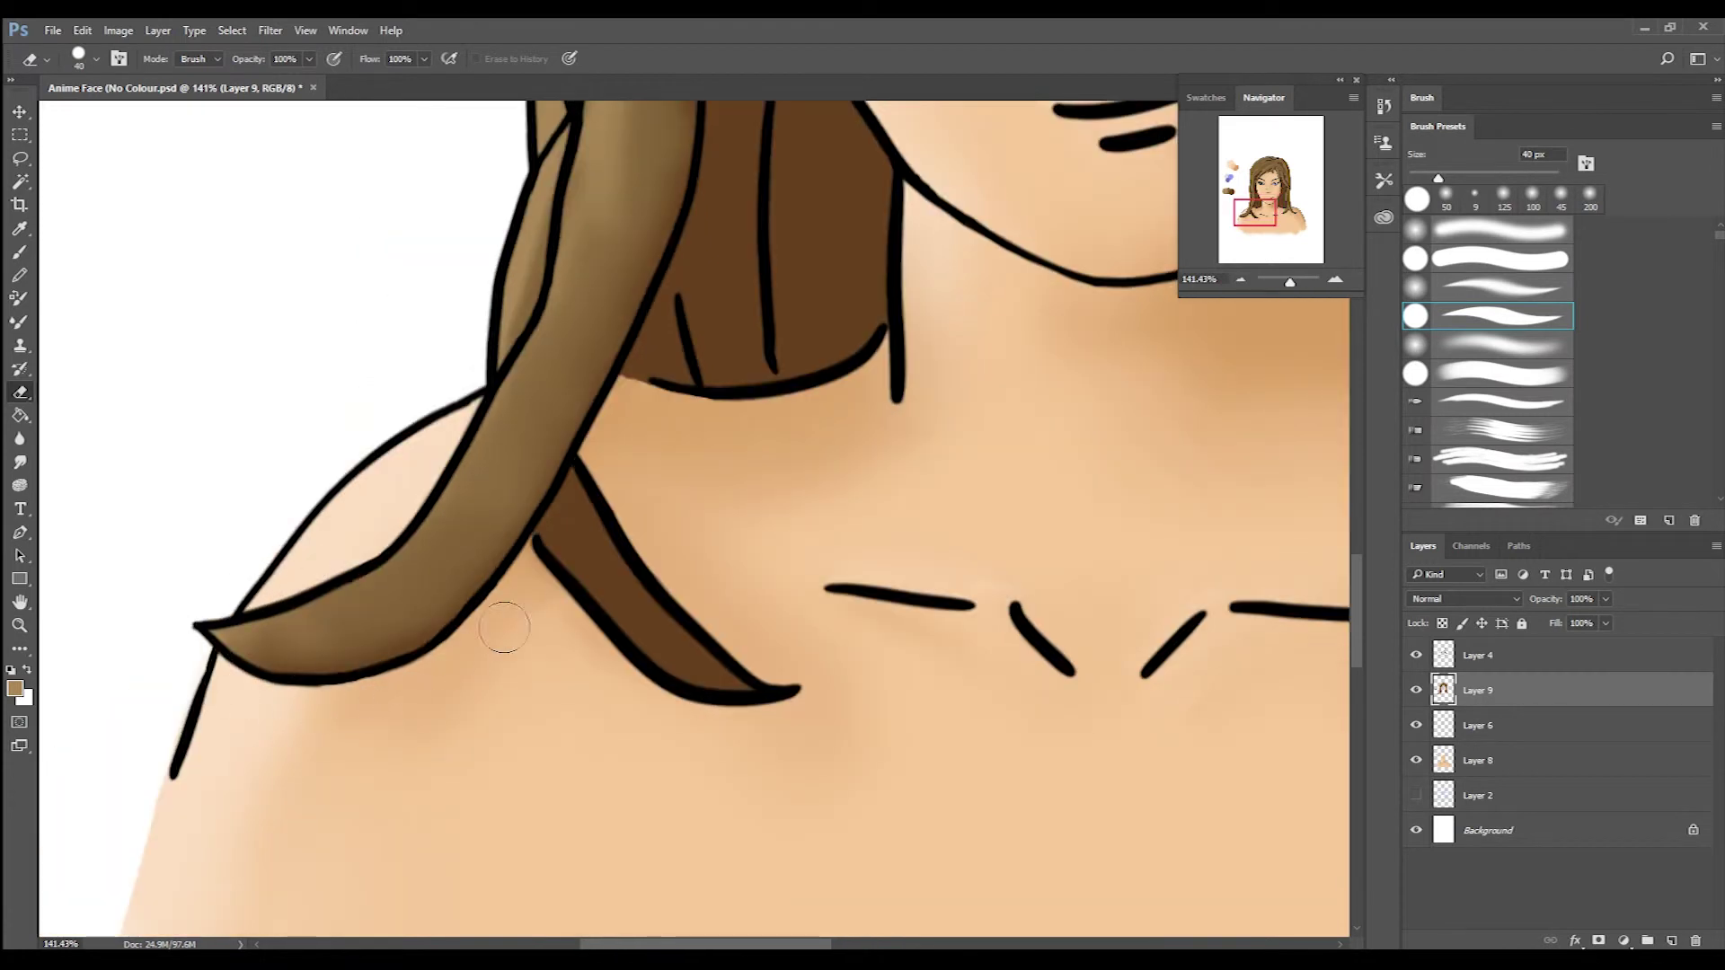
scroll(396, 470, "up", 12)
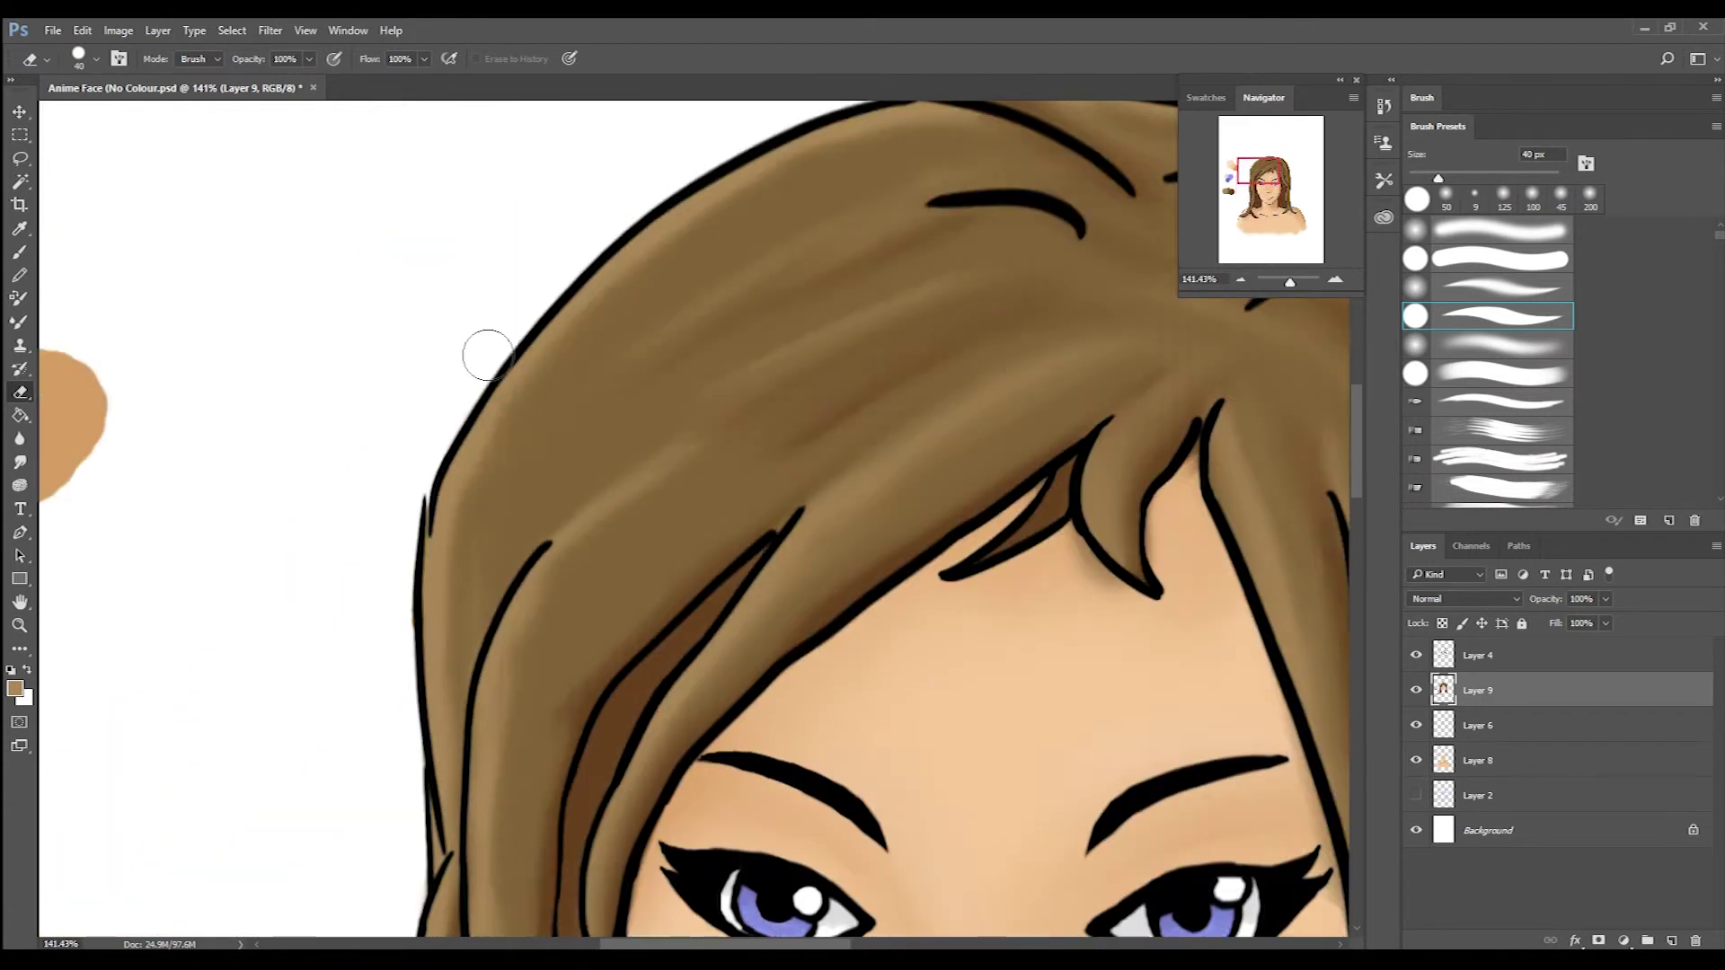
scroll(1066, 291, "down", 12)
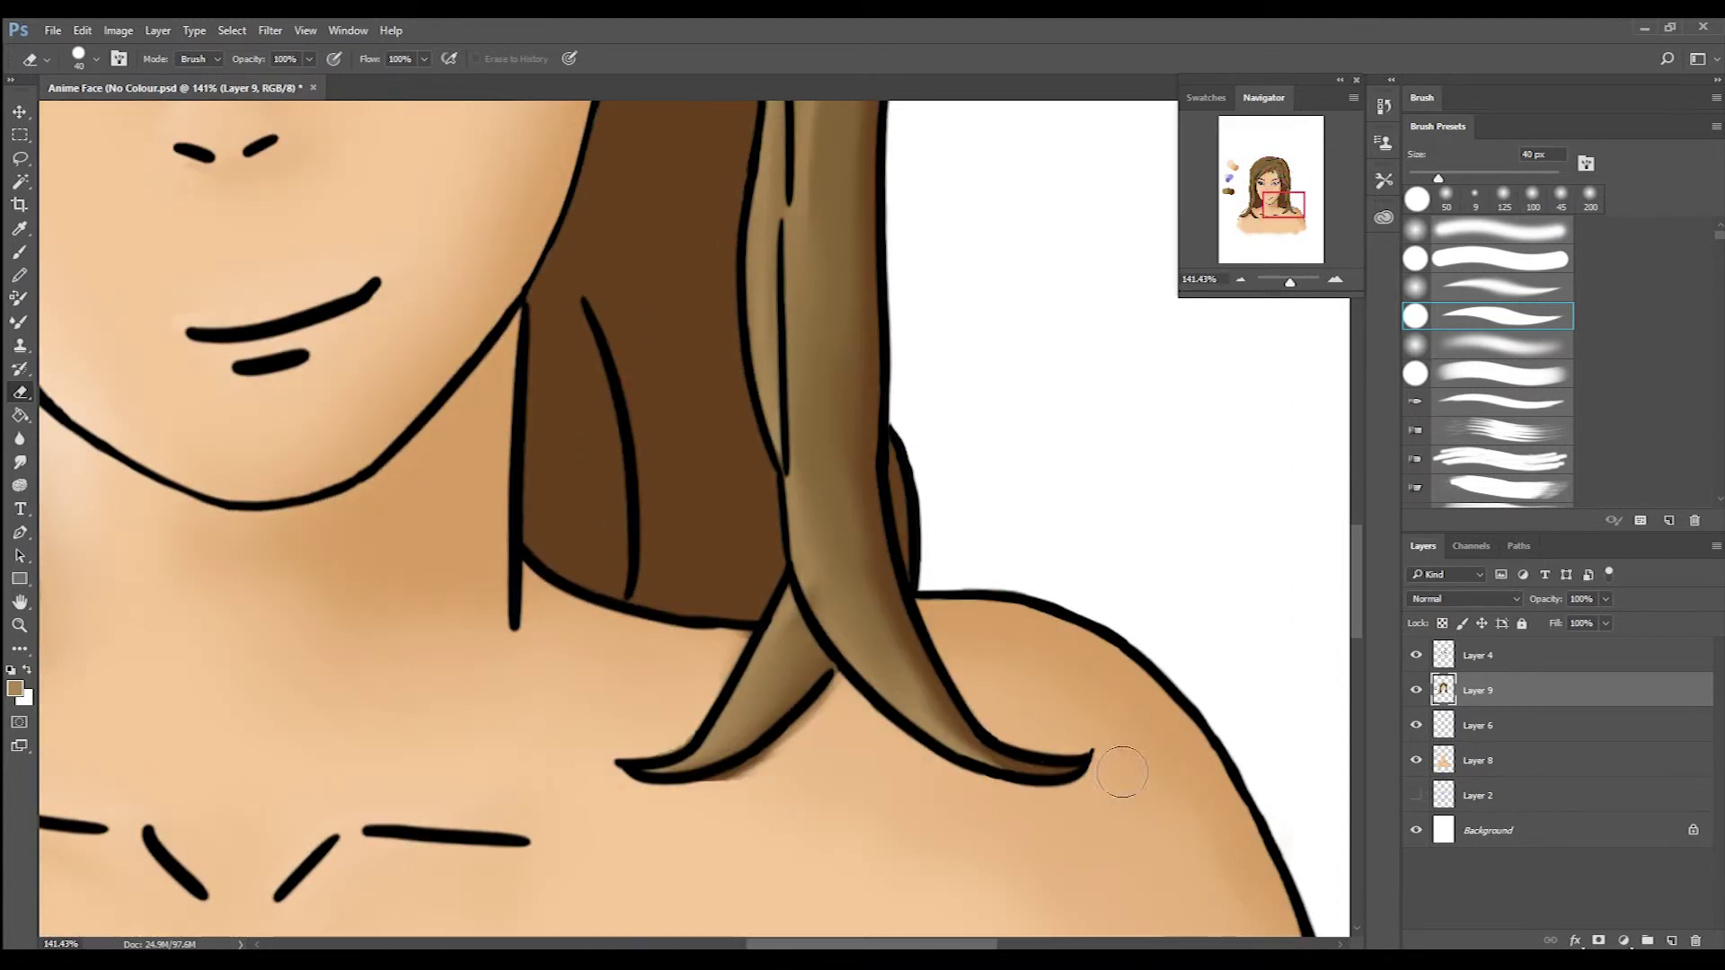
scroll(499, 533, "up", 5)
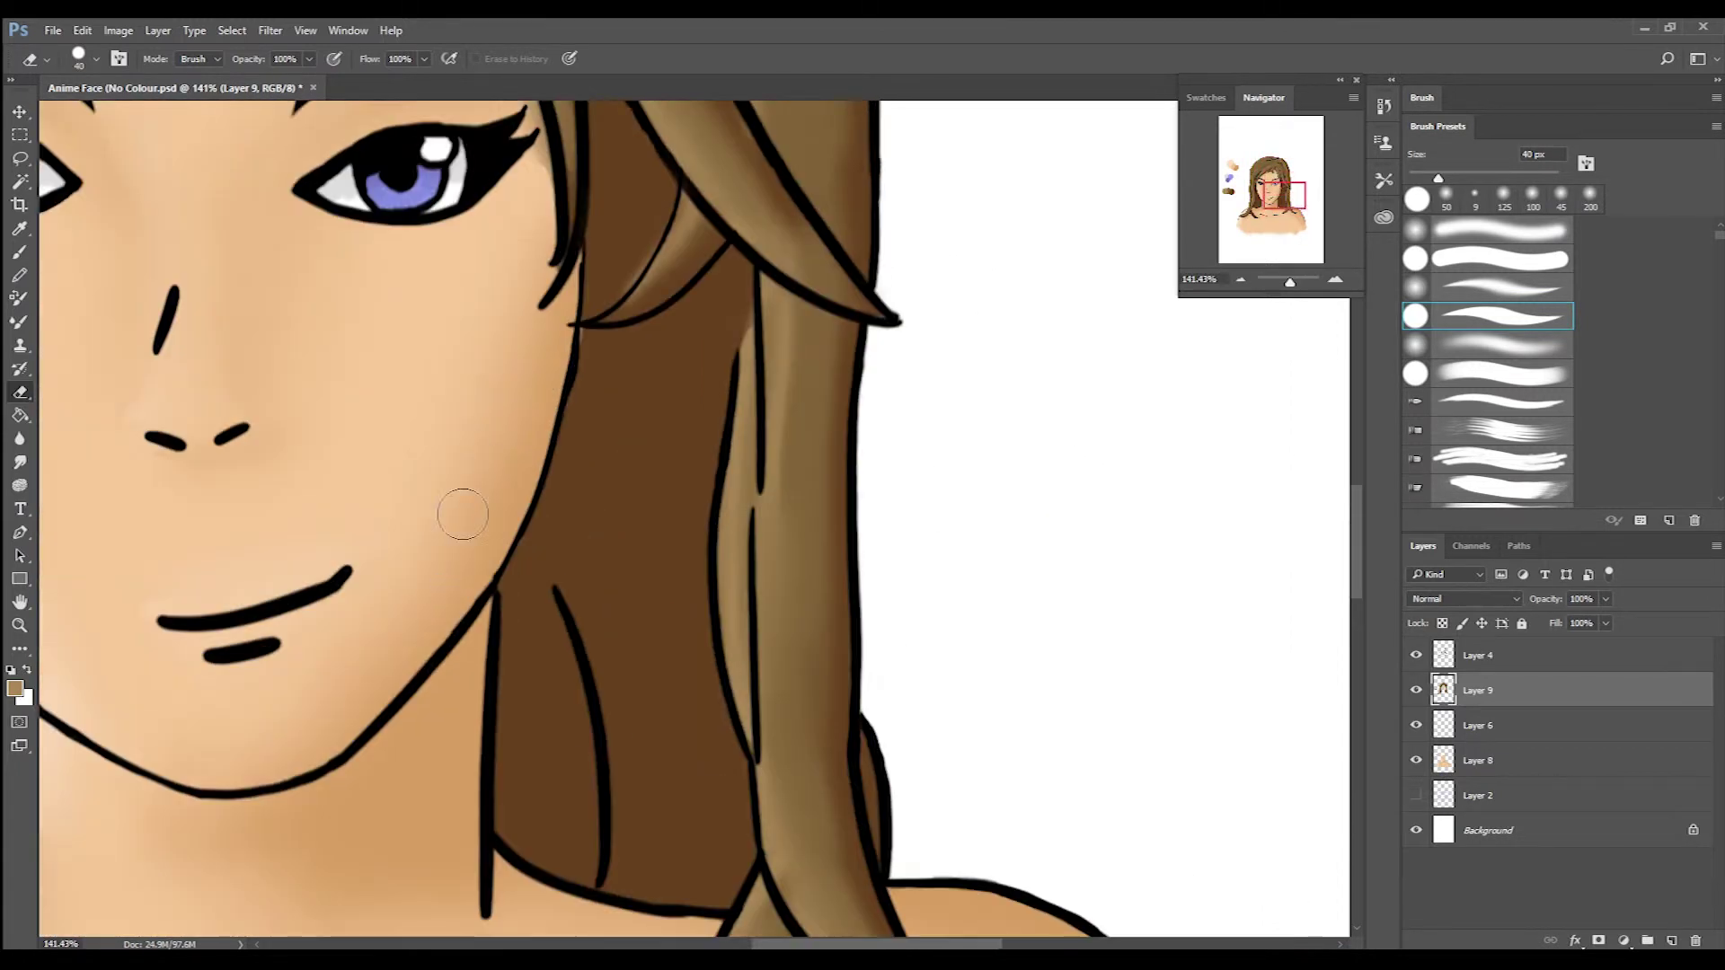
scroll(460, 245, "up", 4)
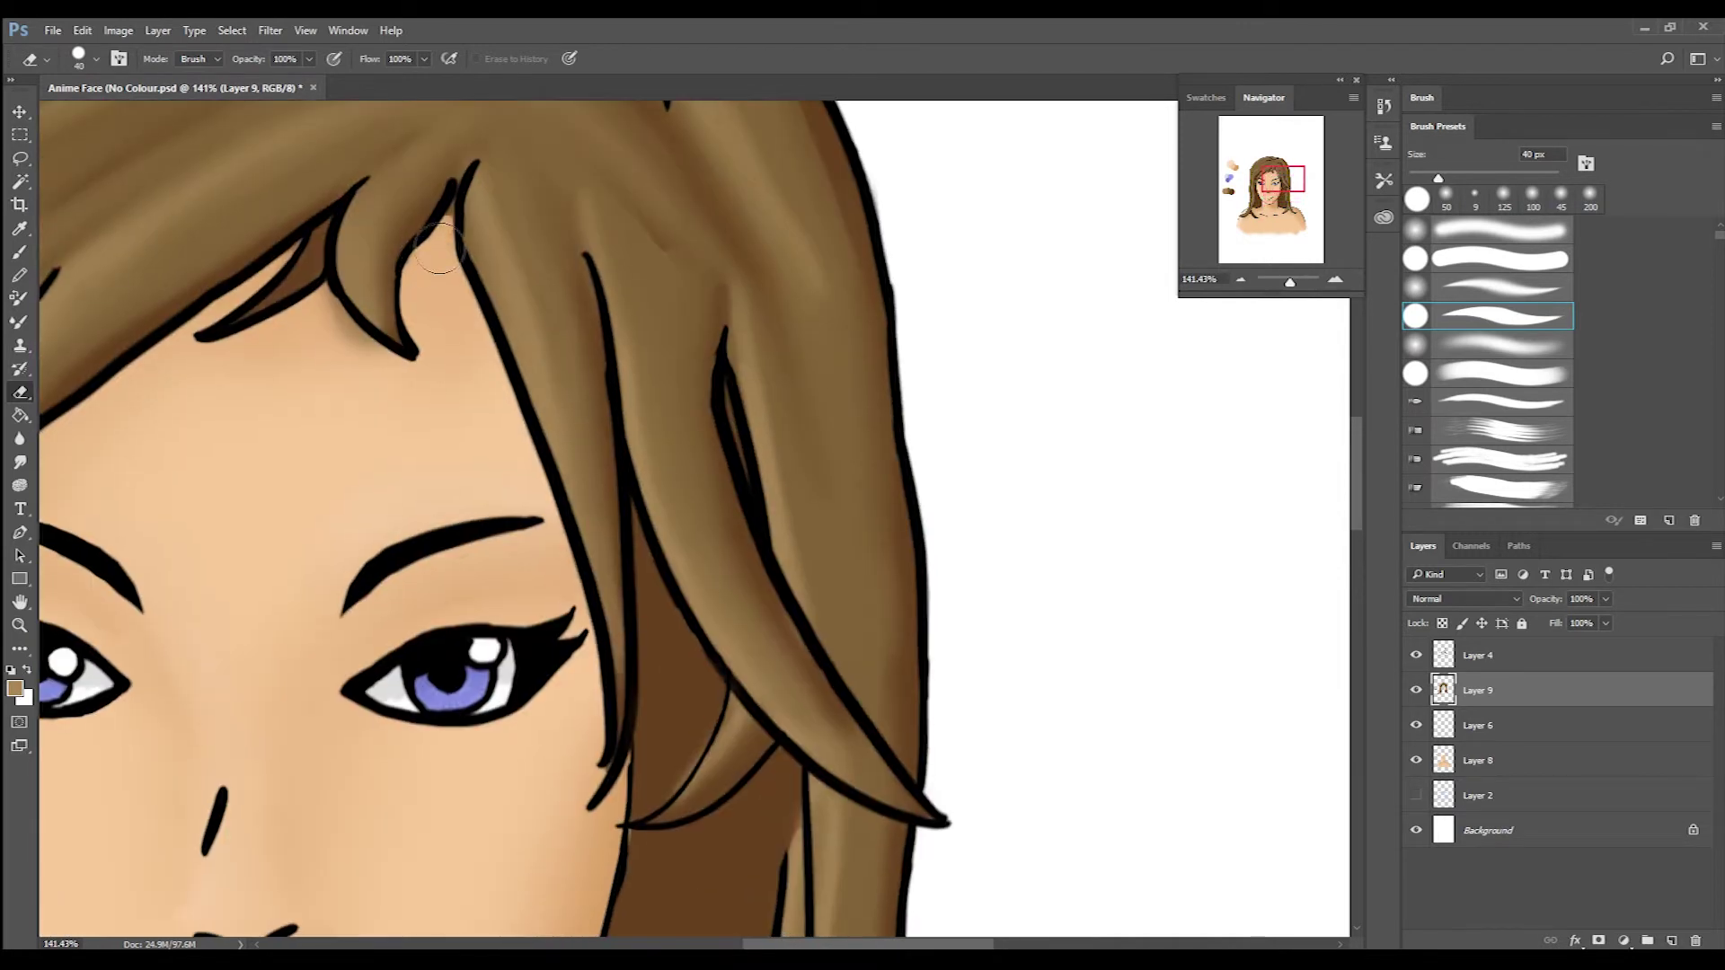
scroll(306, 306, "left", 2)
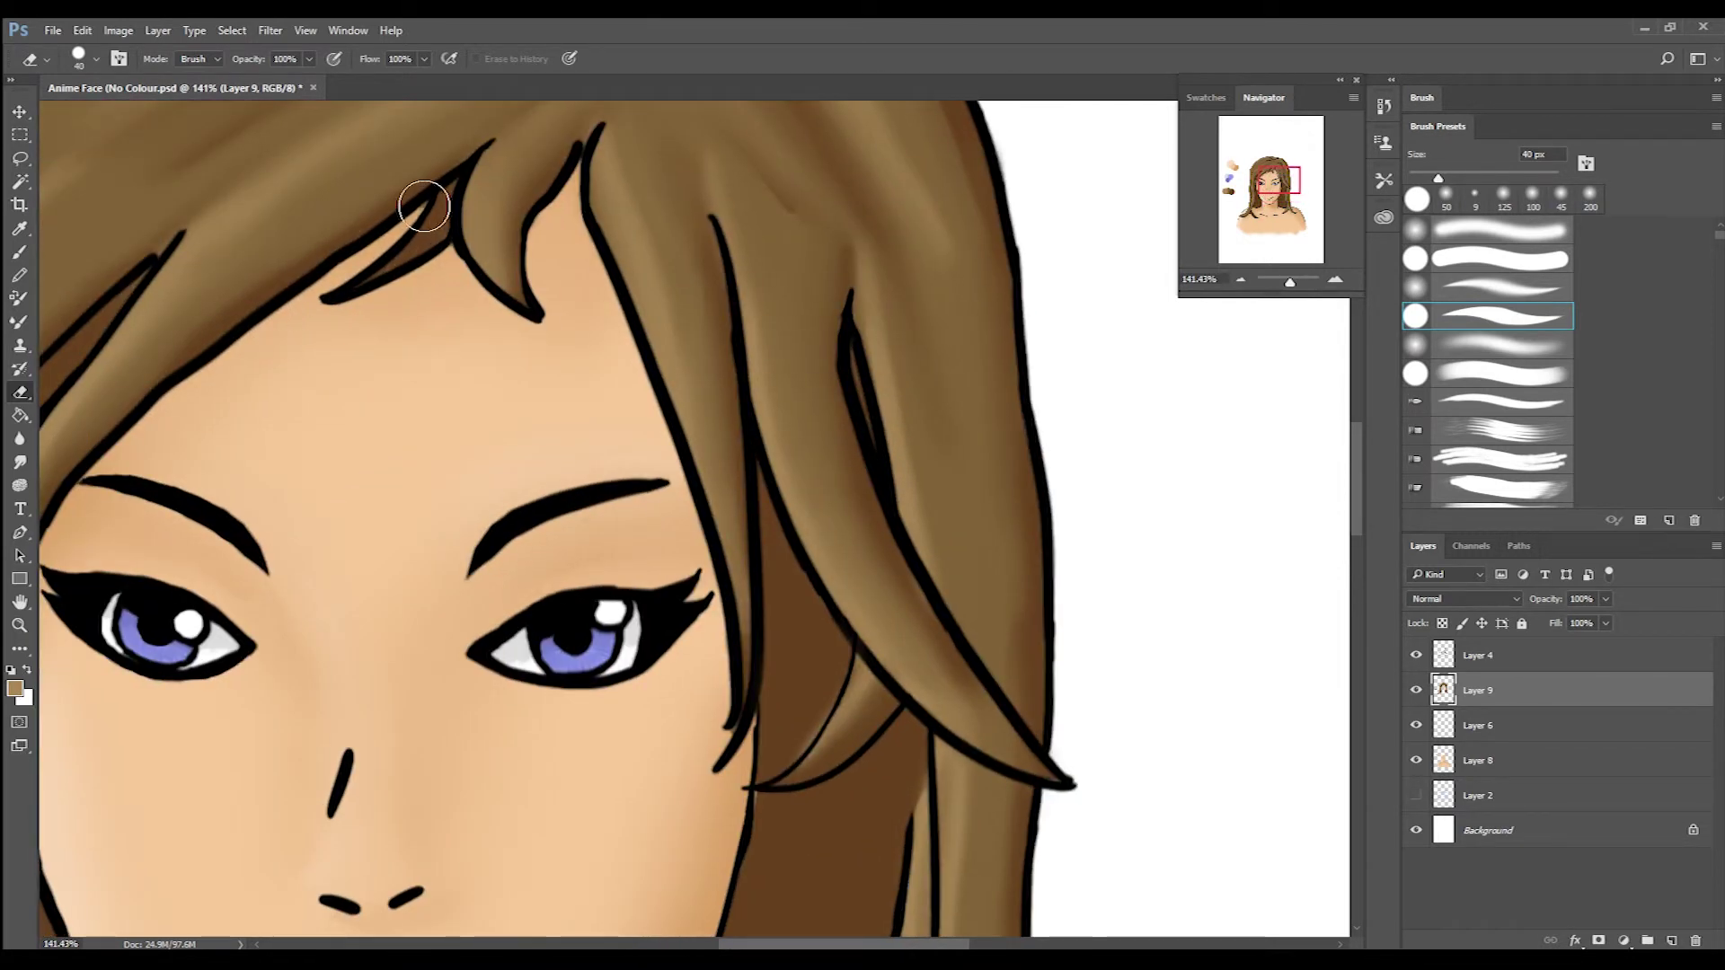
scroll(424, 206, "down", 15)
key("ctrl+0")
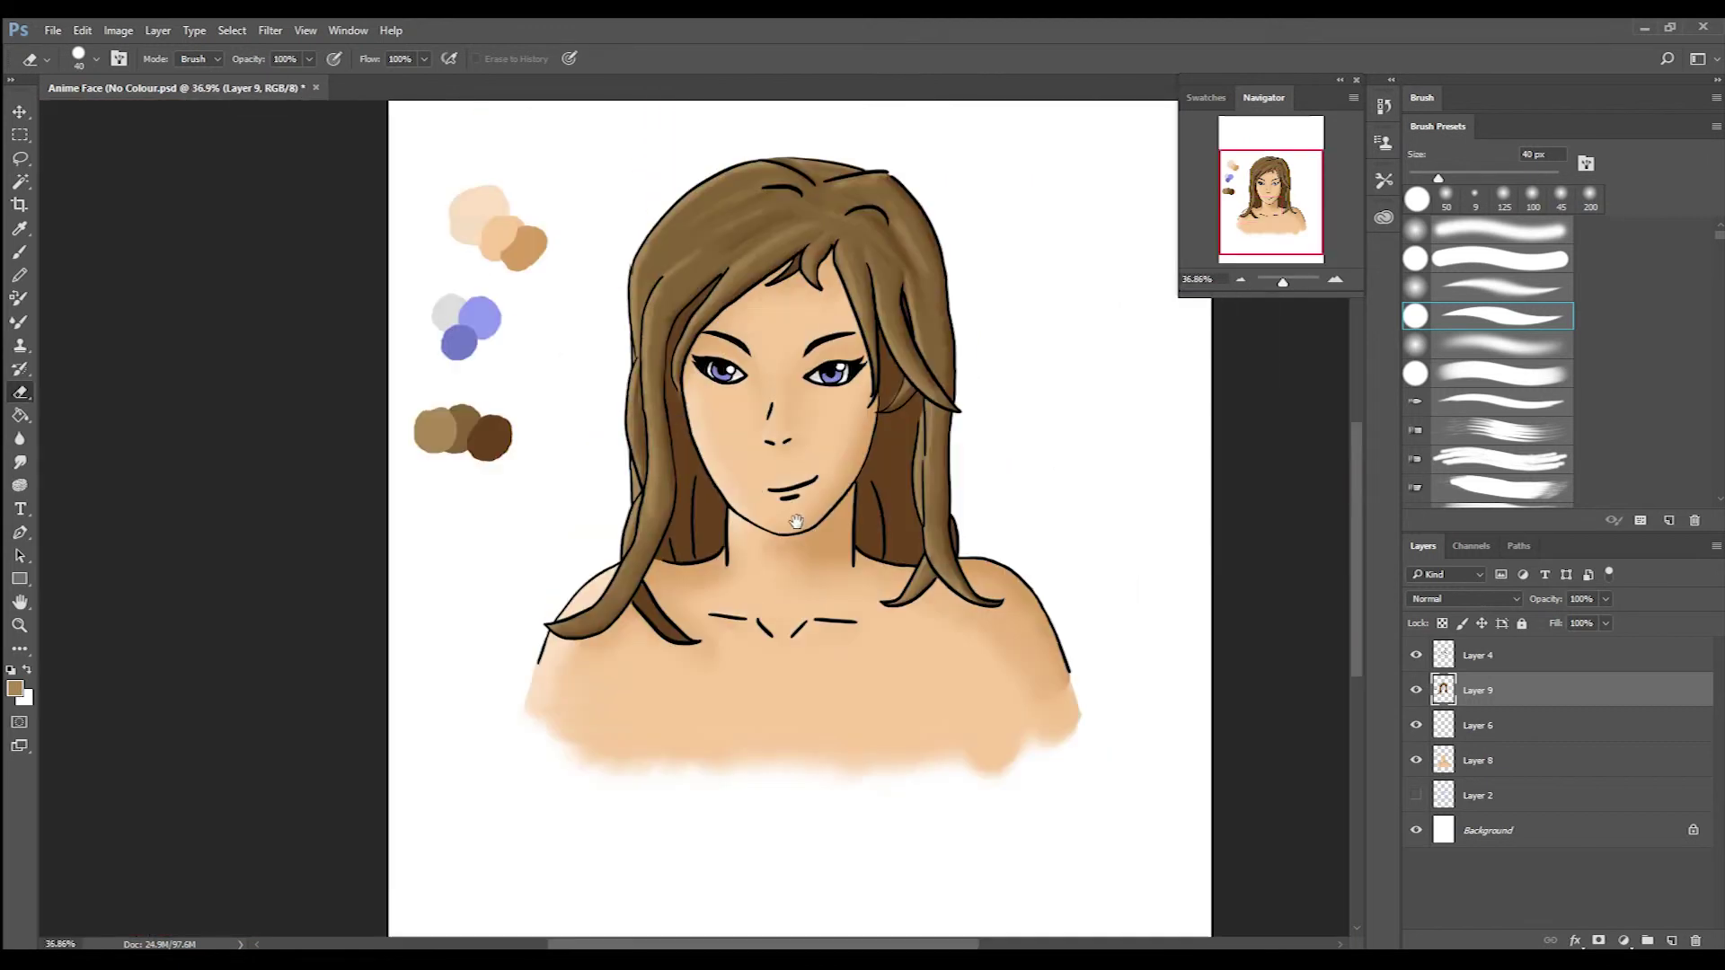
scroll(869, 485, "up", 4)
scroll(863, 501, "down", 3)
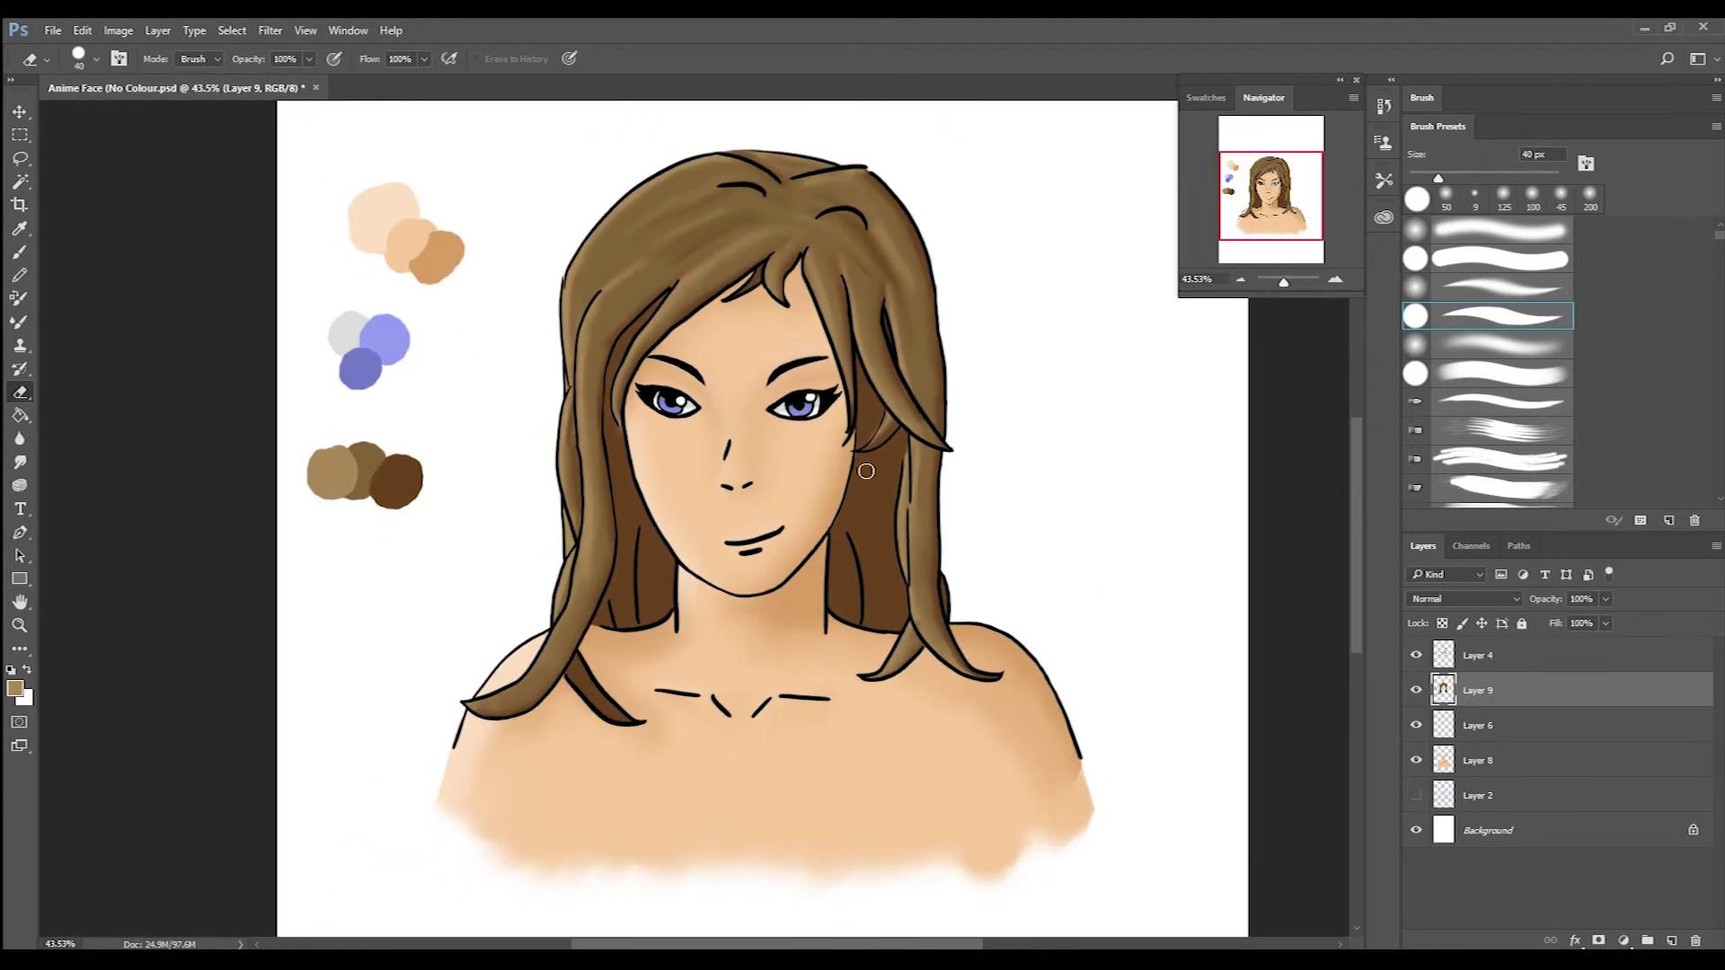
Add a new layer above the hair colour, set its blending mode to Soft Light and choose white for the Brush.
key("ctrl+shift+alt+n")
left_click(1464, 599)
left_click(1437, 775)
left_click(20, 251)
left_click(15, 688)
key("Return")
Paint a white highlight band across the upper hair with a 150 px brush and erase a gap in it at the parting.
left_click_drag(593, 260, 955, 270)
key("ctrl+z")
key("ctrl+z")
key("ctrl+z")
key("ctrl+z")
key("bracketright")
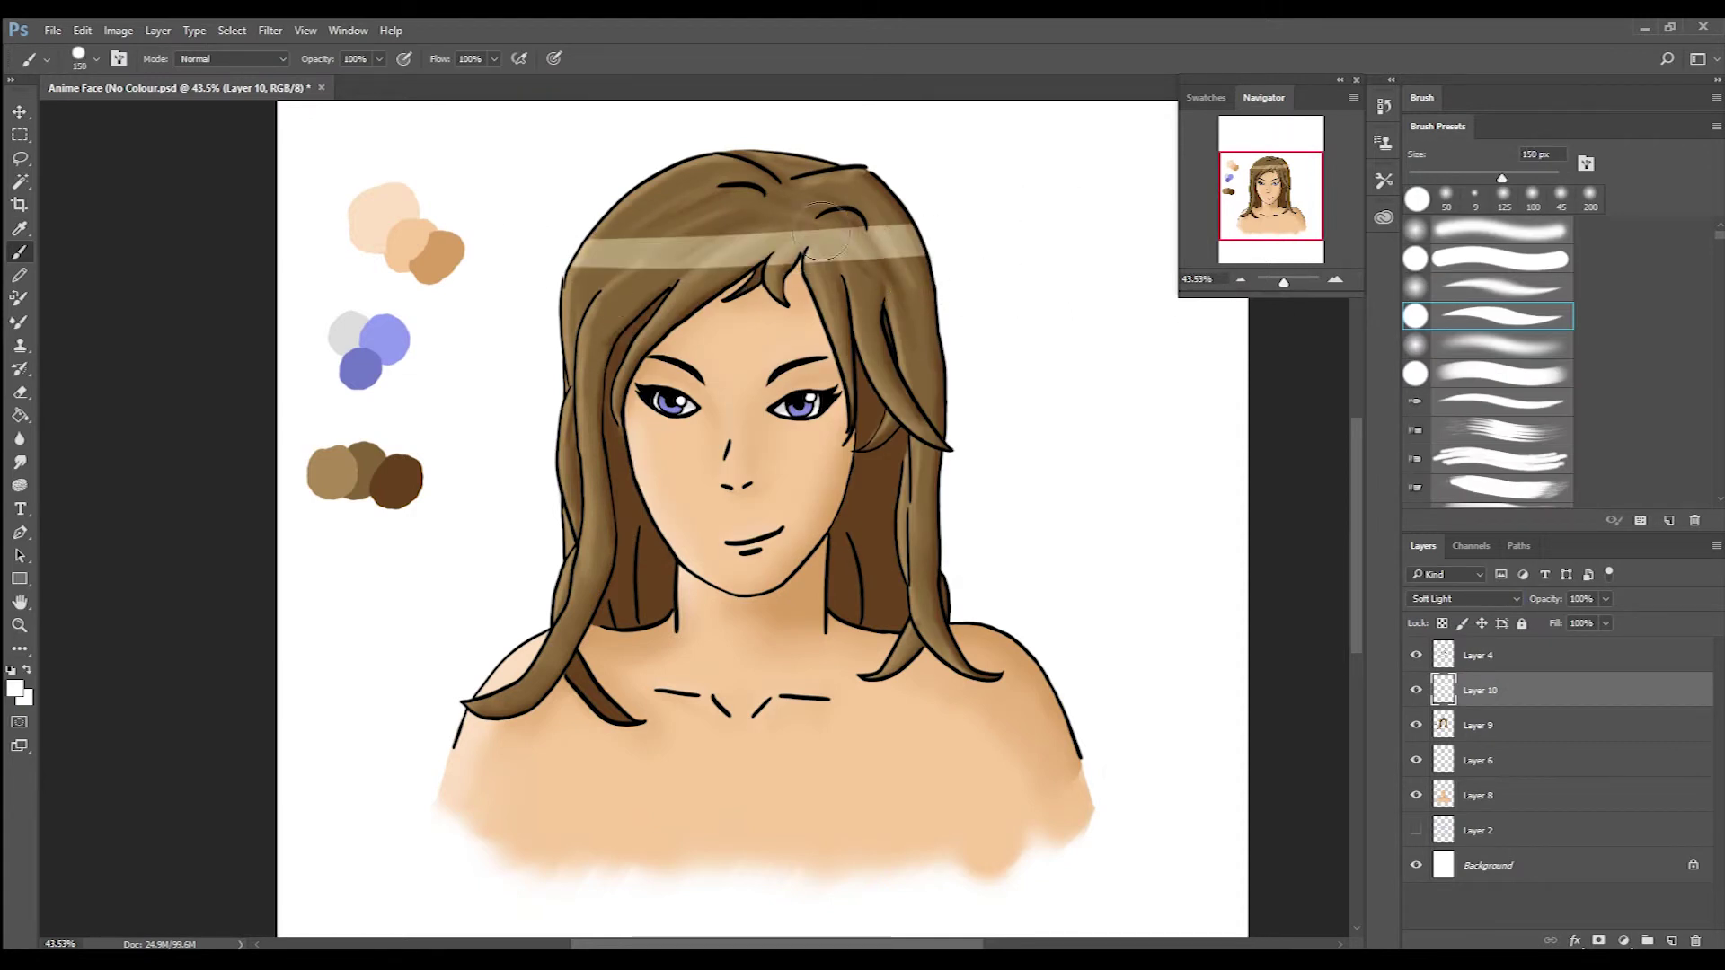
key("e")
left_click_drag(778, 236, 711, 269)
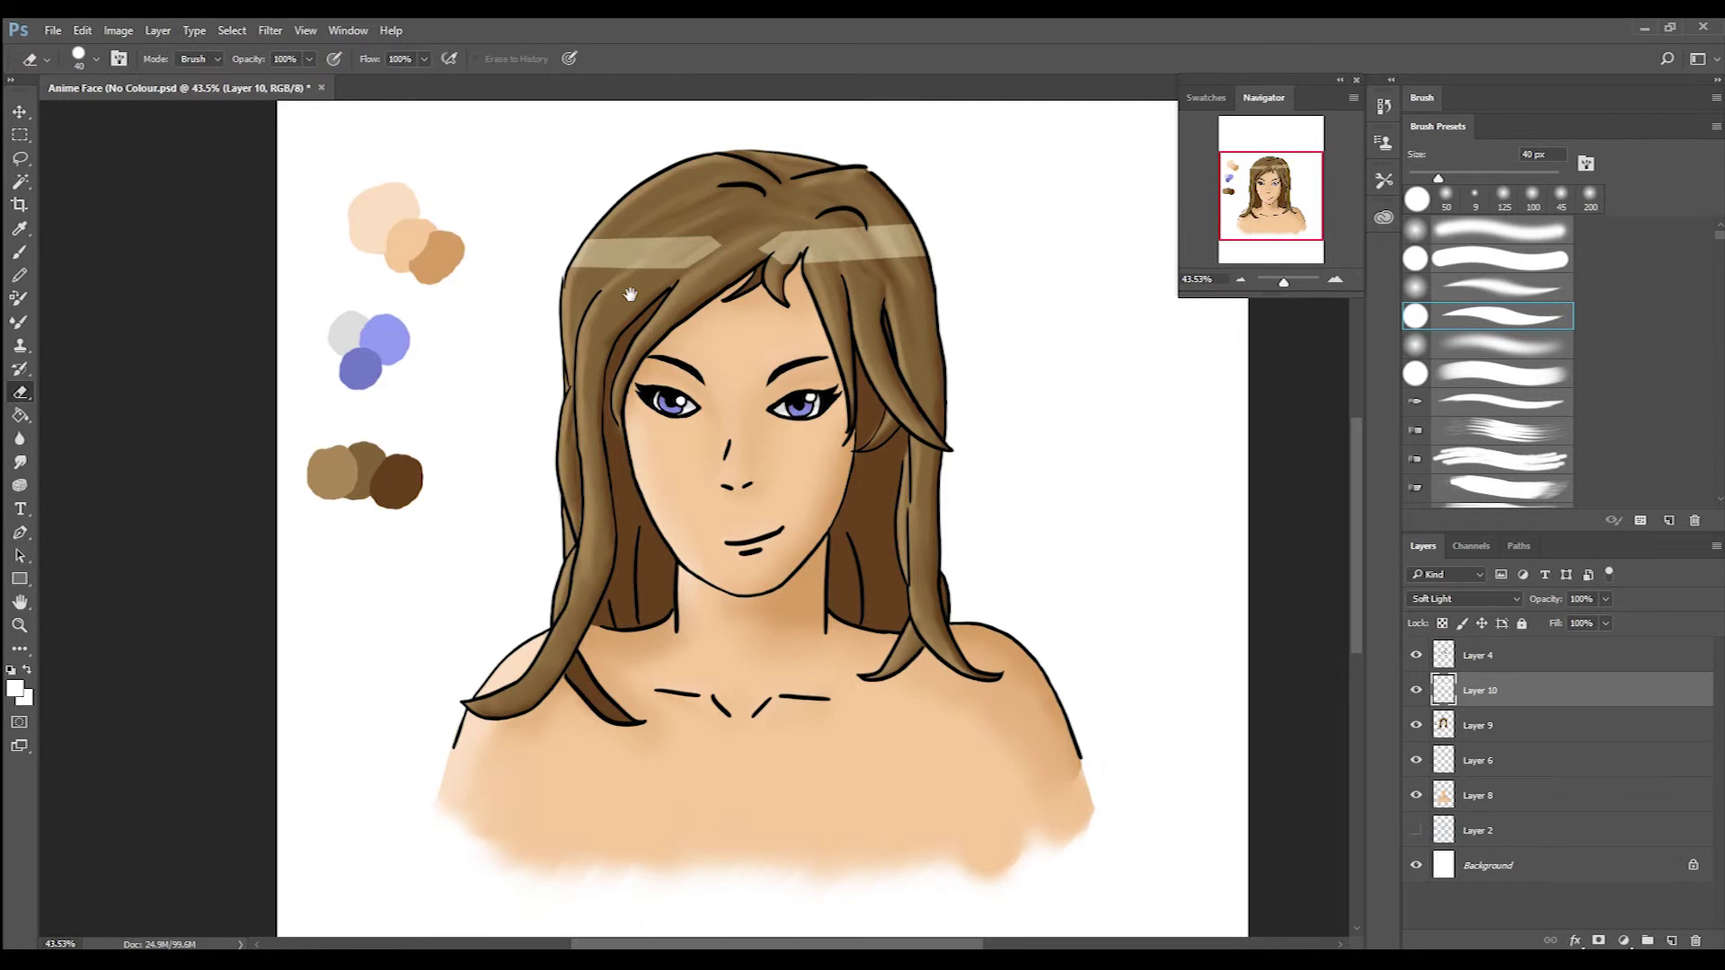
Blend the edges of the white hair highlights on both sides of the parting with a 50 px Mixer Brush.
scroll(629, 295, "up", 5)
left_click(20, 322)
mouse_move(458, 449)
left_mouse_down()
mouse_move(593, 387)
mouse_move(1060, 358)
left_mouse_up()
mouse_move(593, 198)
left_mouse_down()
mouse_move(1067, 269)
mouse_move(867, 420)
mouse_move(296, 539)
left_mouse_up()
left_click_drag(252, 206, 467, 224)
scroll(899, 413, "down", 6)
scroll(921, 409, "up", 4)
mouse_move(921, 409)
left_mouse_down()
mouse_move(1115, 494)
mouse_move(899, 507)
left_mouse_up()
mouse_move(1240, 485)
left_mouse_down()
mouse_move(988, 507)
mouse_move(1130, 454)
left_mouse_up()
scroll(1131, 453, "down", 6)
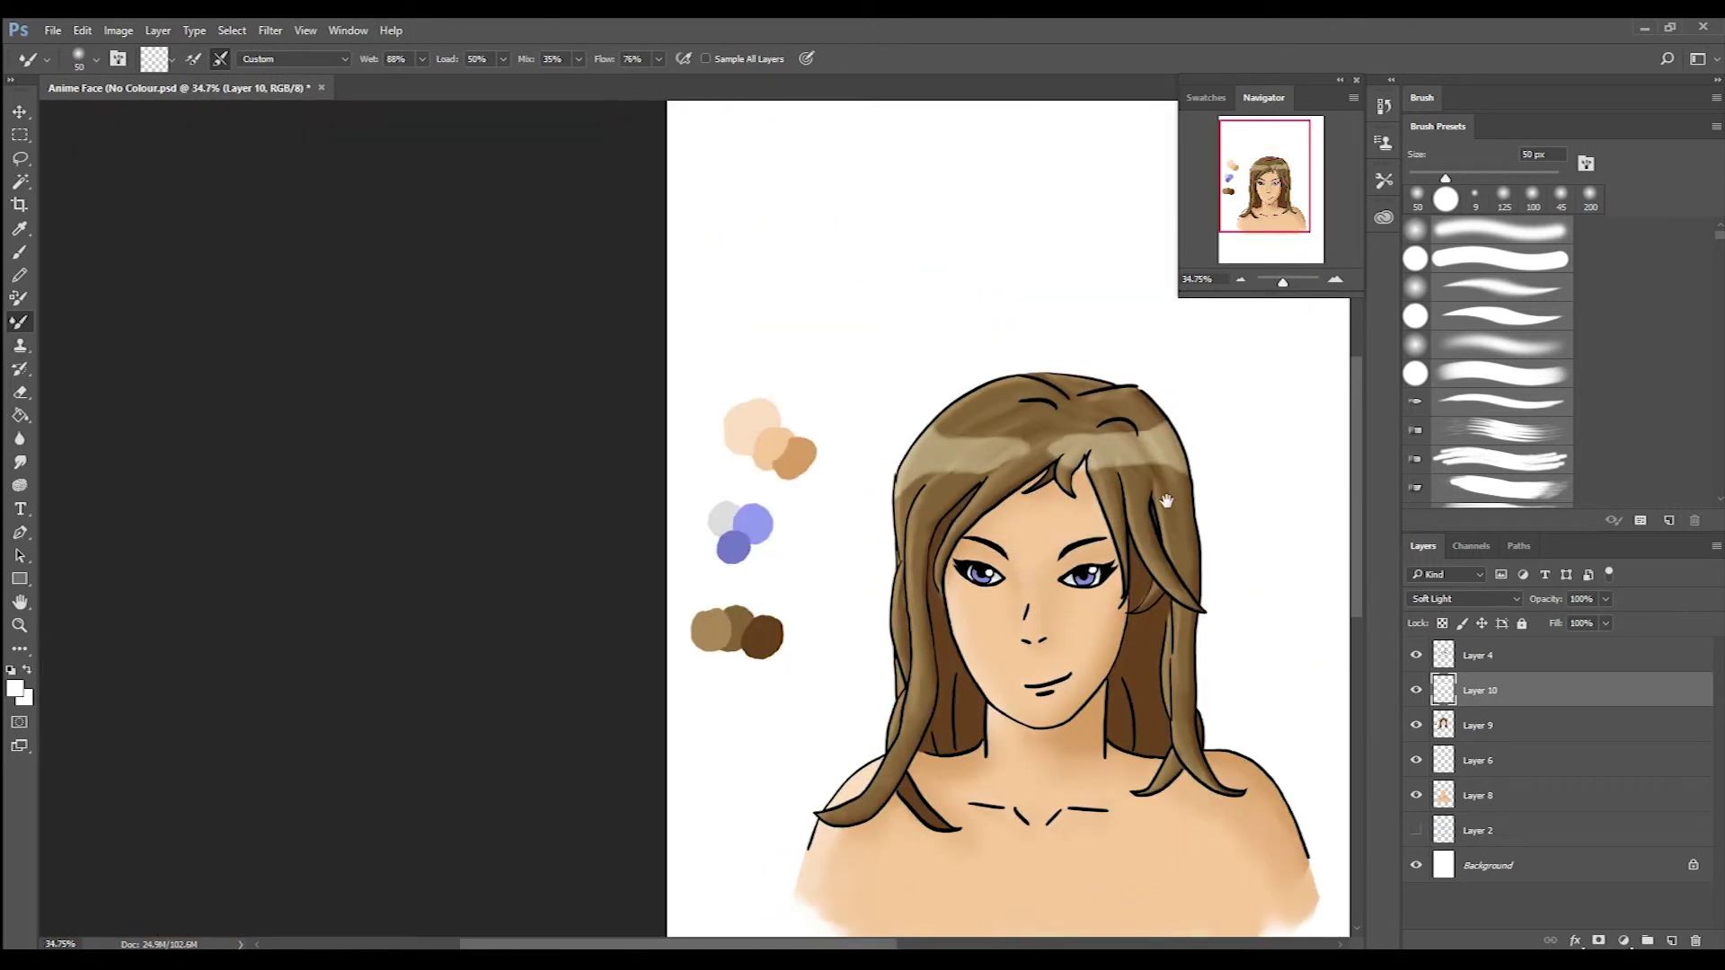
scroll(1159, 499, "up", 7)
key("e")
scroll(683, 449, "down", 6)
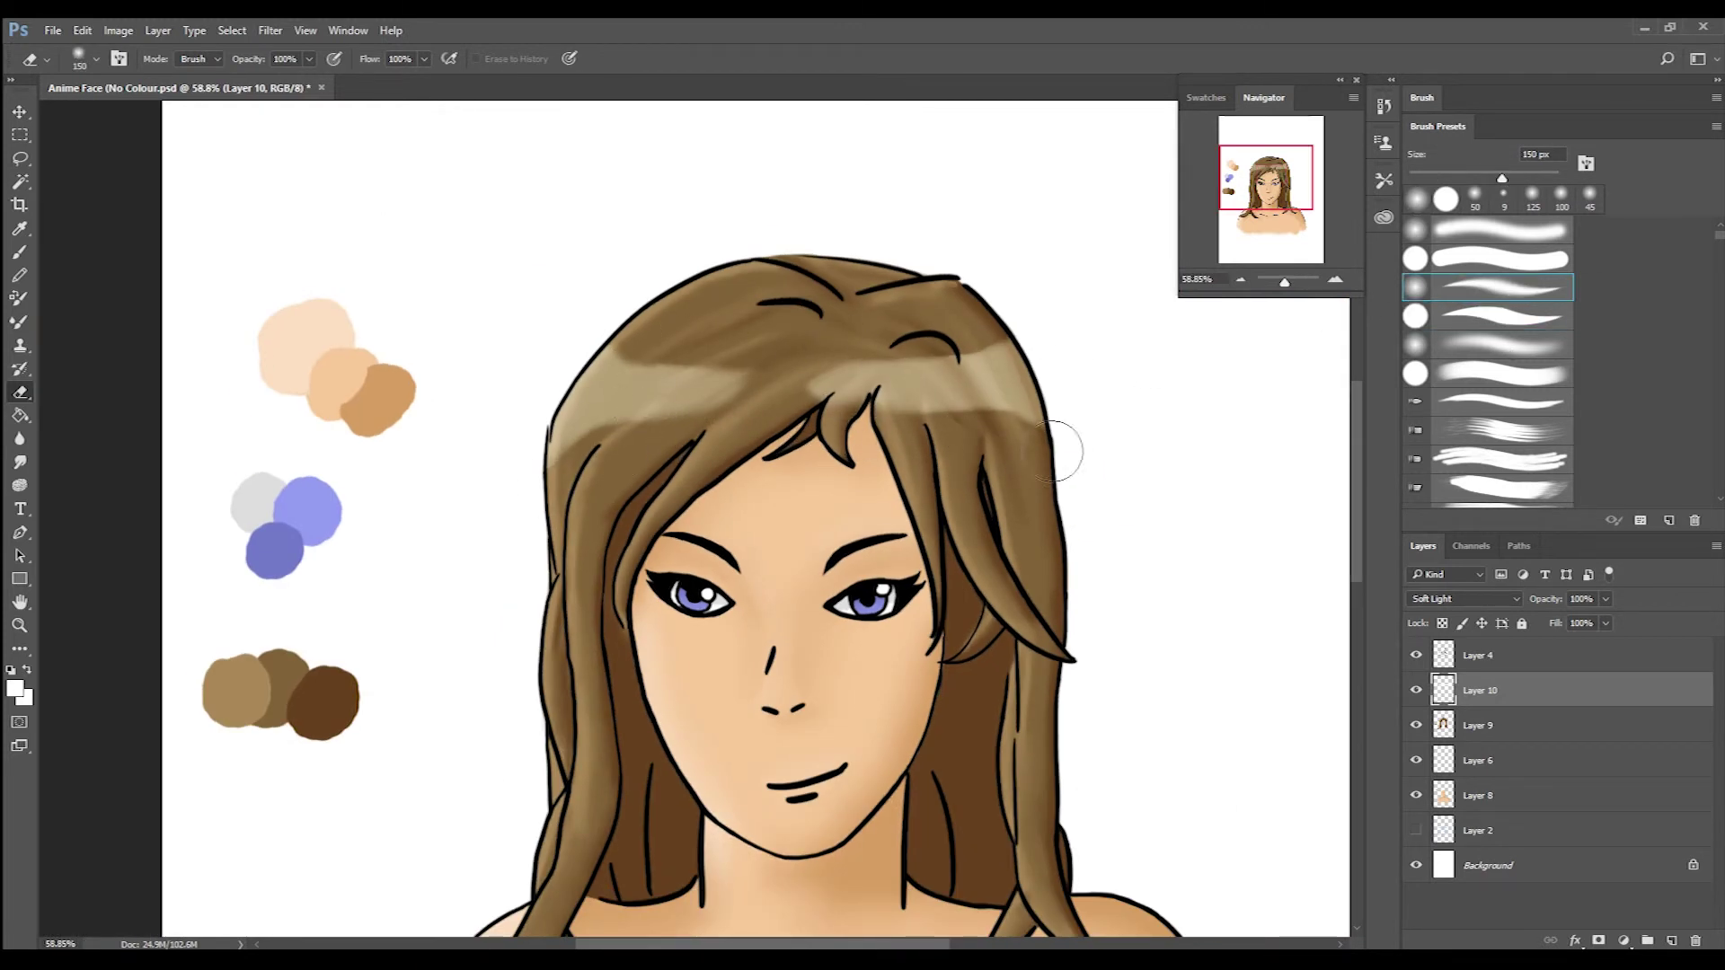
left_click_drag(1199, 468, 1145, 491)
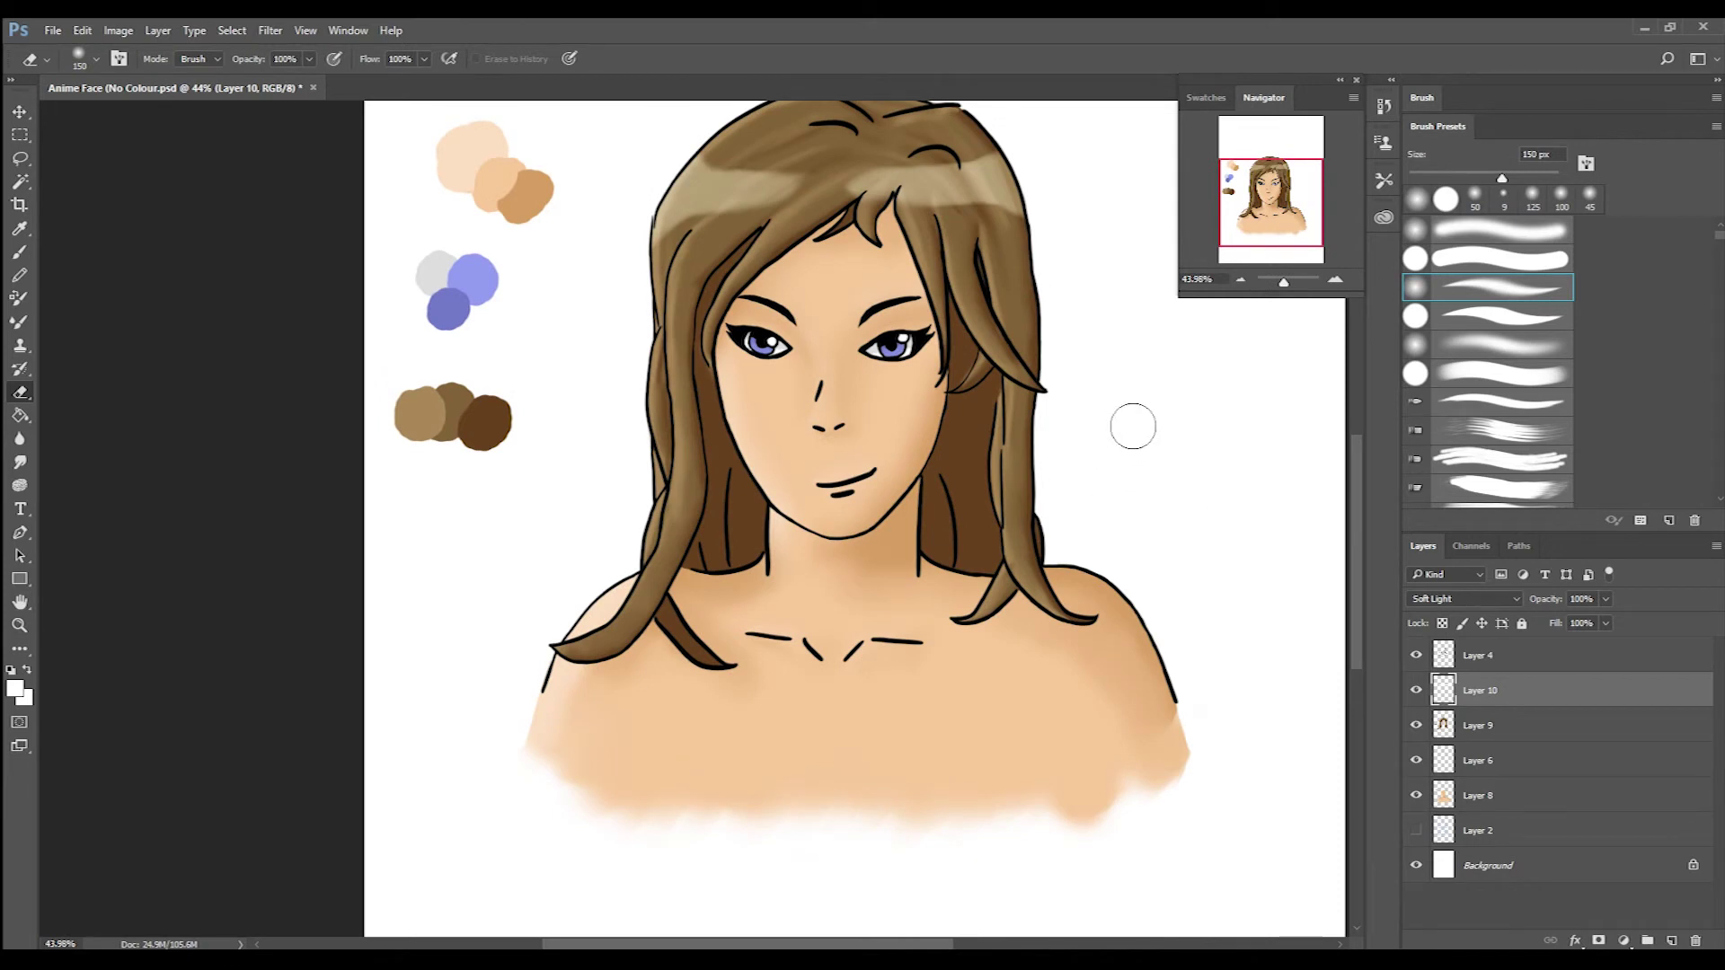
scroll(1133, 426, "up", 2)
scroll(1162, 389, "down", 1)
Touch up the dark brown inner hair beside the face on the hair colour layer with a 25 px Brush, using the sampled dark brown.
key("alt+bracketleft")
key("b")
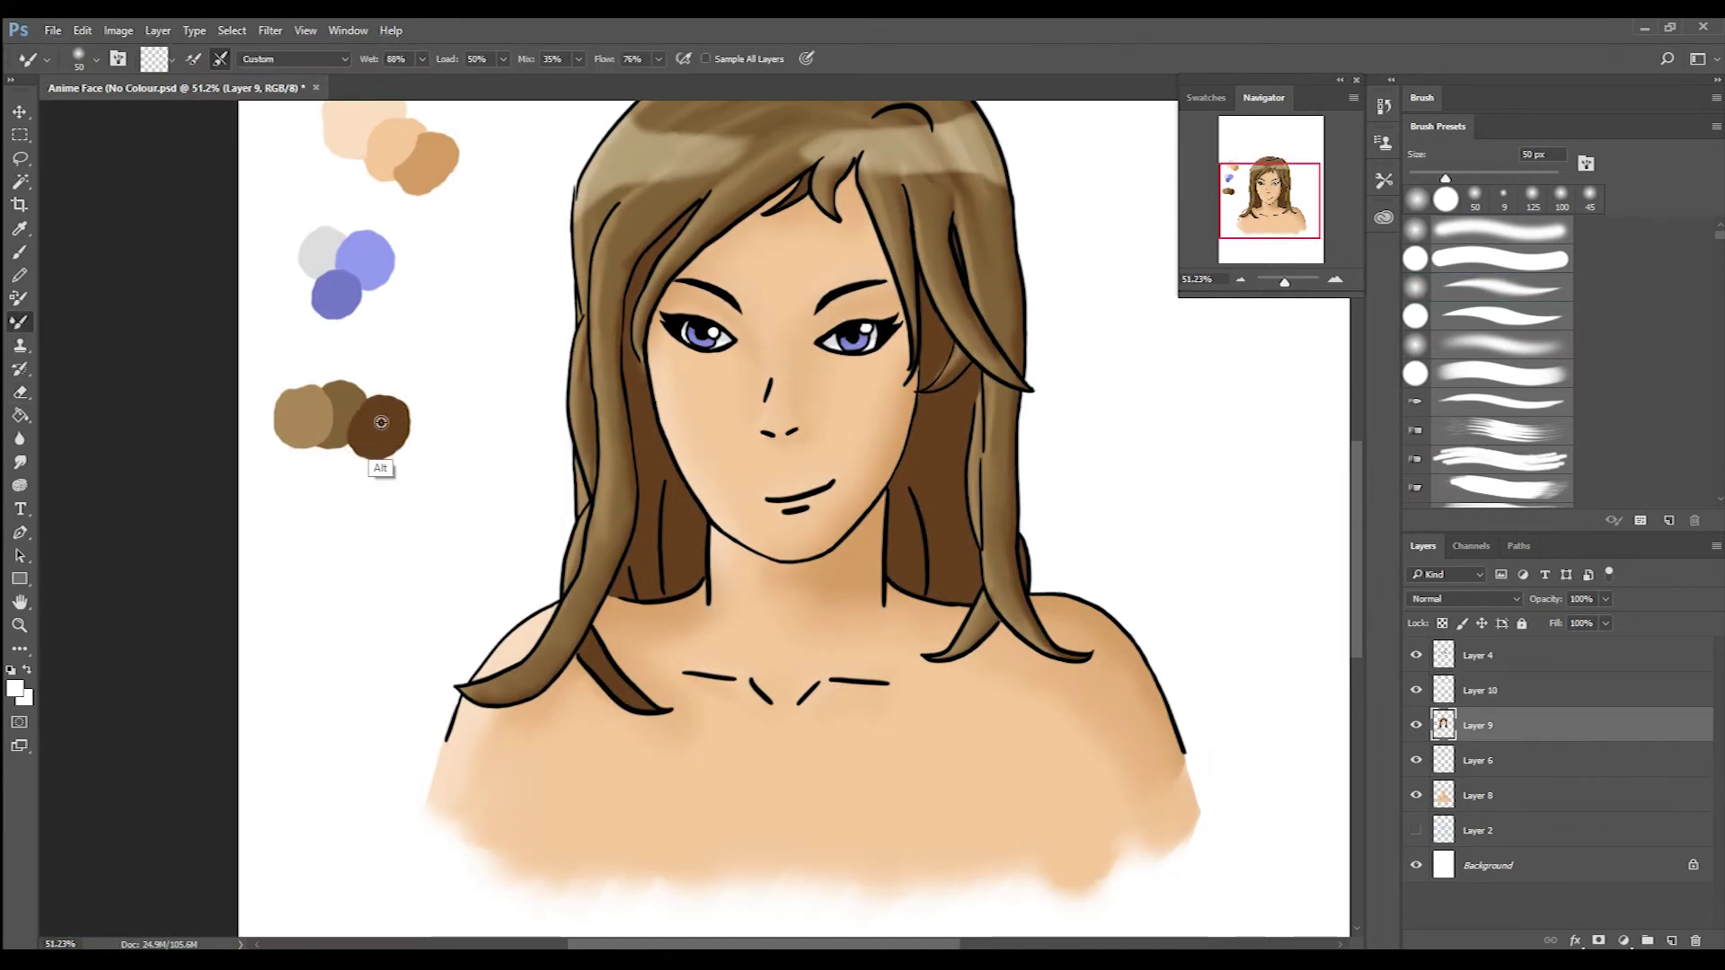
left_click(20, 254)
left_click(982, 461, "alt")
scroll(982, 462, "up", 4)
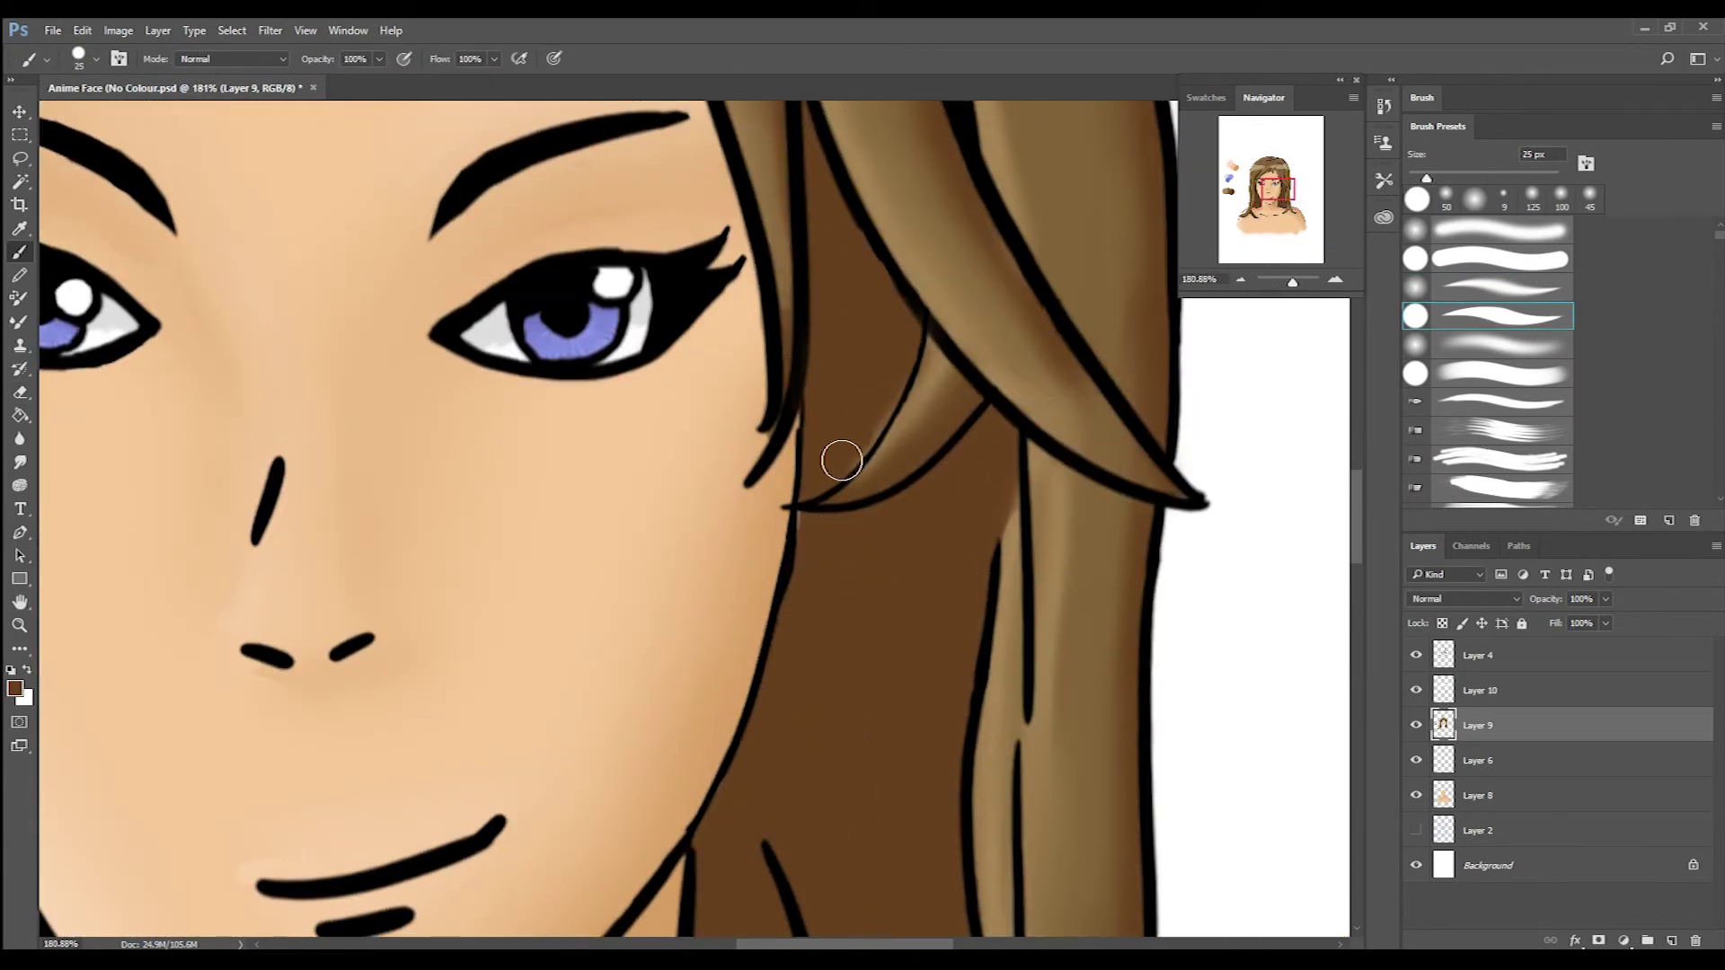
left_click_drag(804, 521, 311, 610)
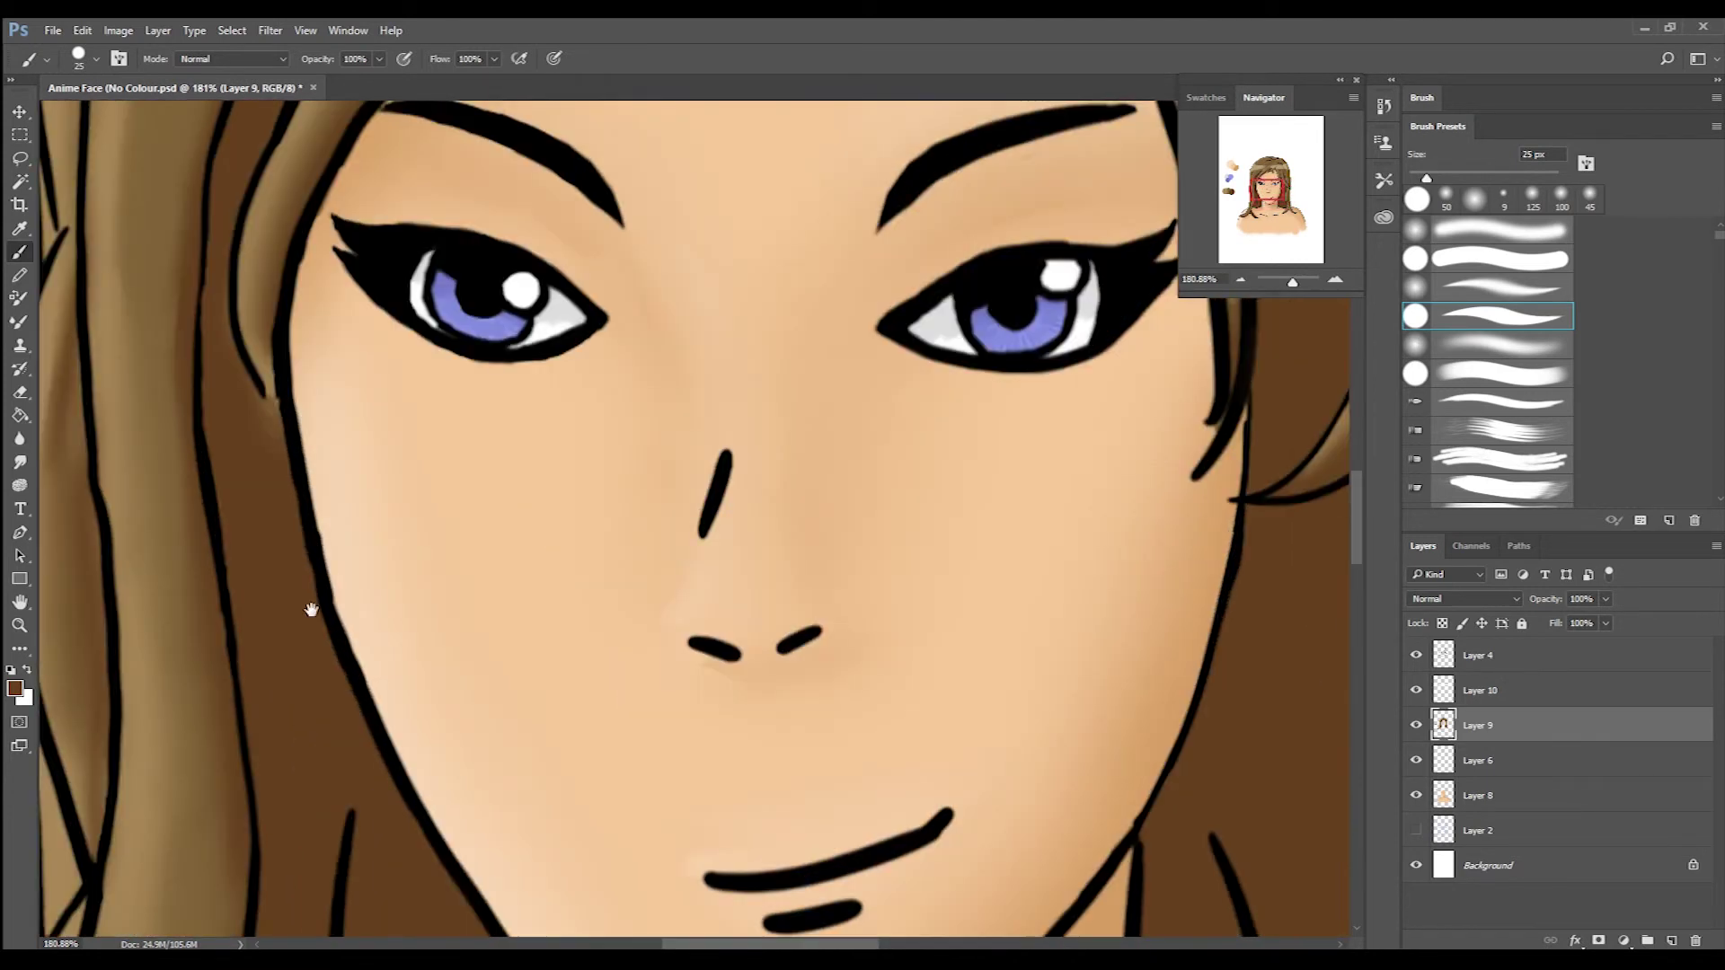
scroll(212, 302, "up", 3)
scroll(504, 212, "down", 5)
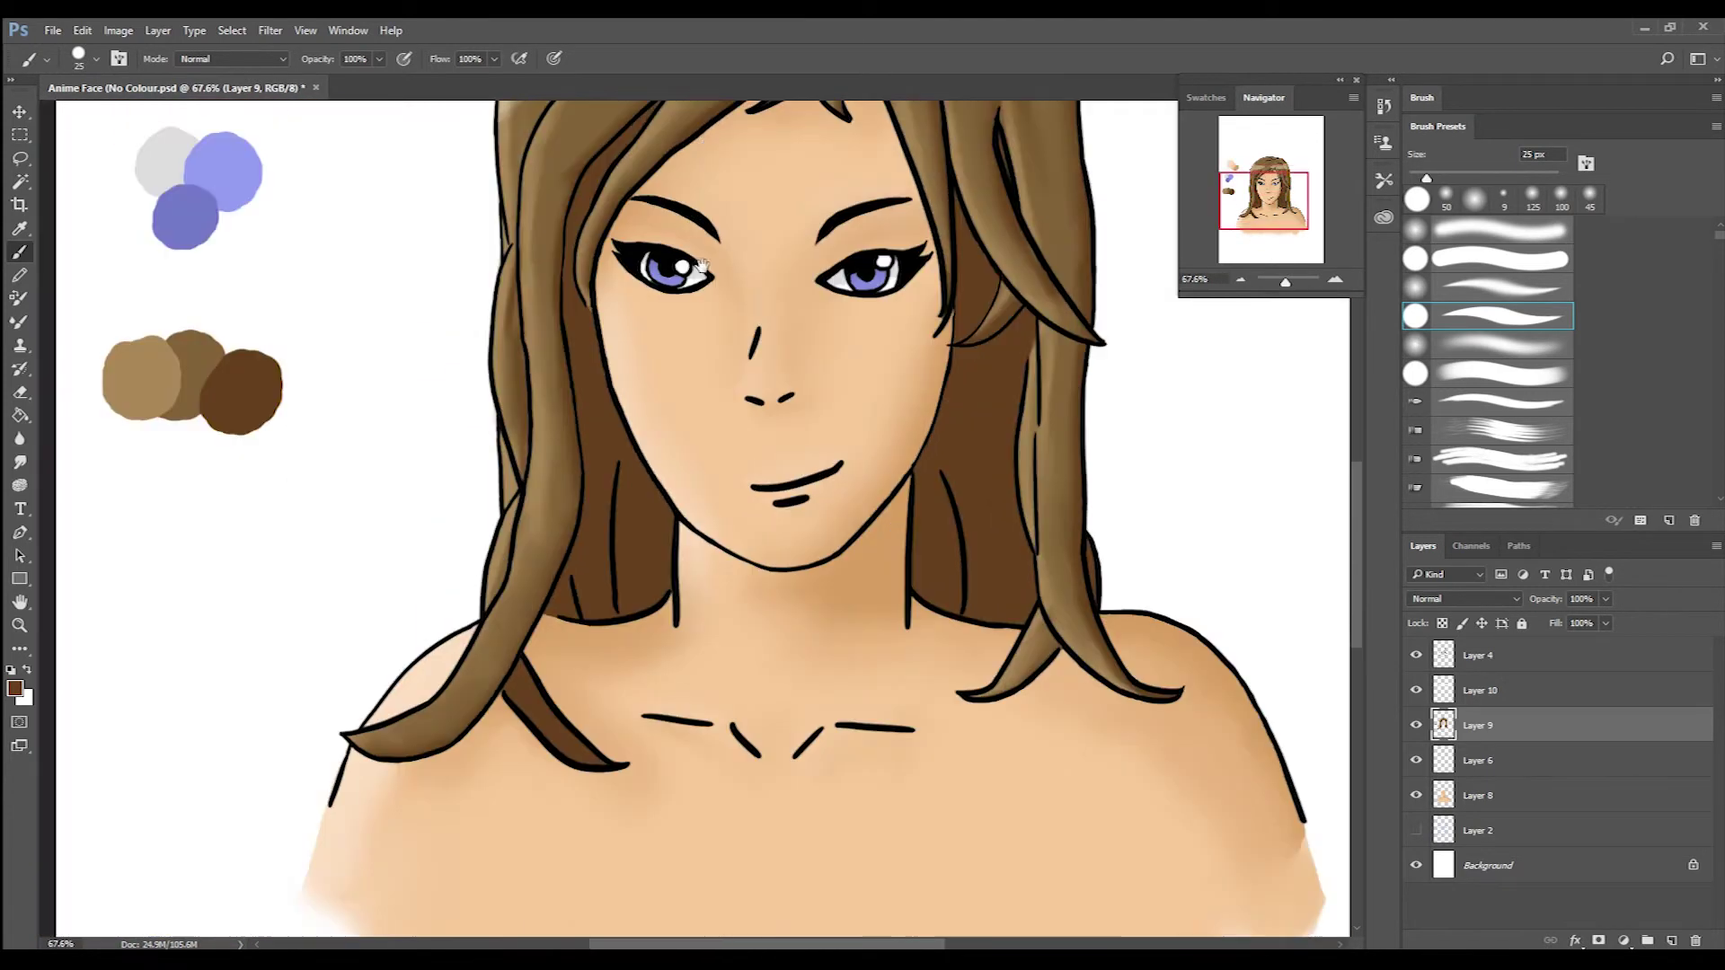
scroll(925, 719, "up", 3)
Set the foreground colour to black (#000000), try drawing an initials signature on the chest, and undo it.
left_click(15, 689)
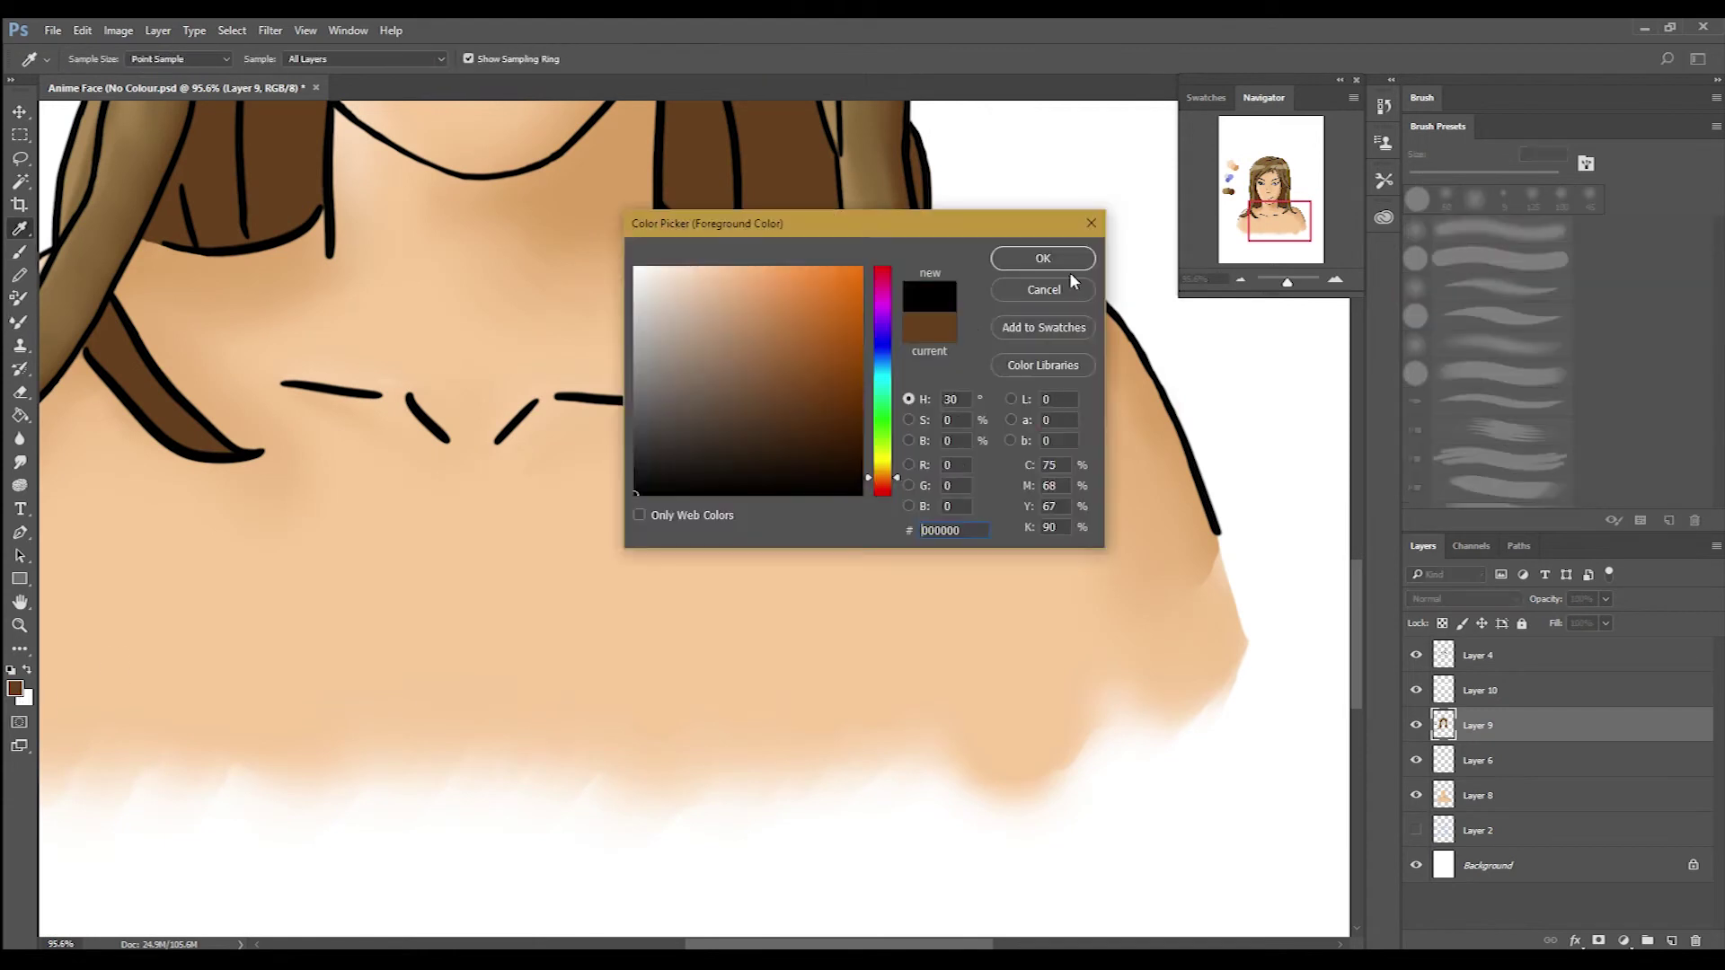
left_click(1040, 258)
scroll(839, 647, "up", 3)
mouse_move(763, 440)
left_mouse_down()
mouse_move(743, 547)
mouse_move(805, 530)
left_mouse_up()
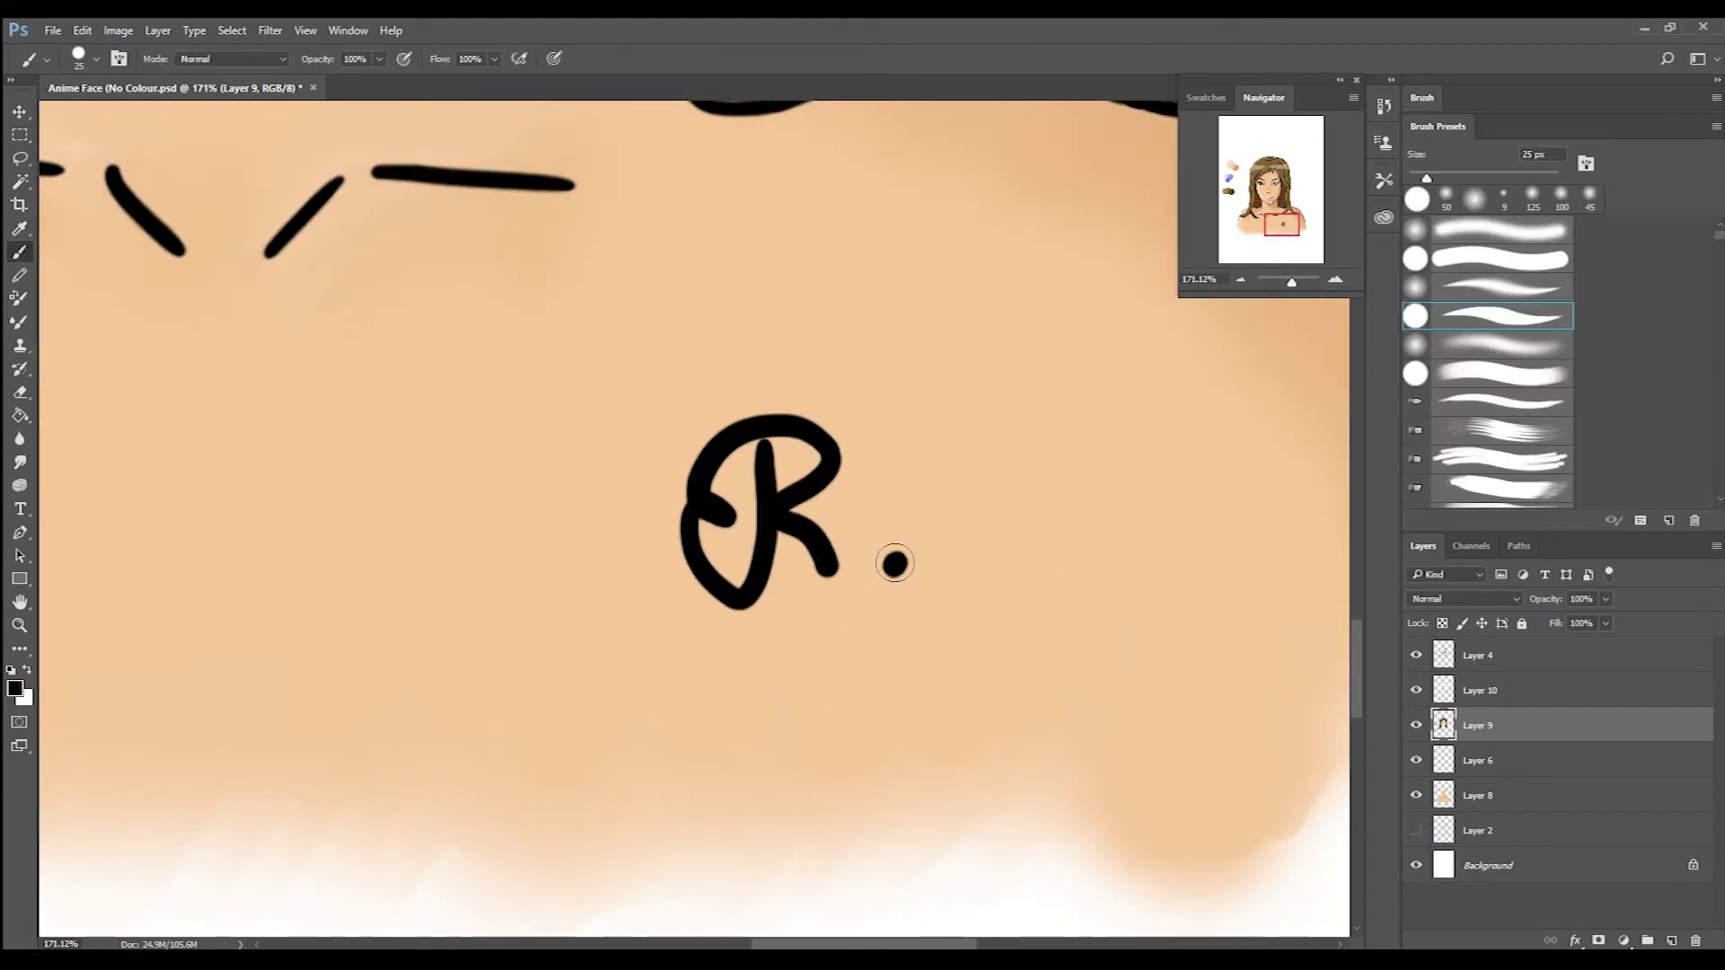
scroll(917, 656, "down", 5)
key("ctrl+z")
scroll(1003, 669, "up", 3)
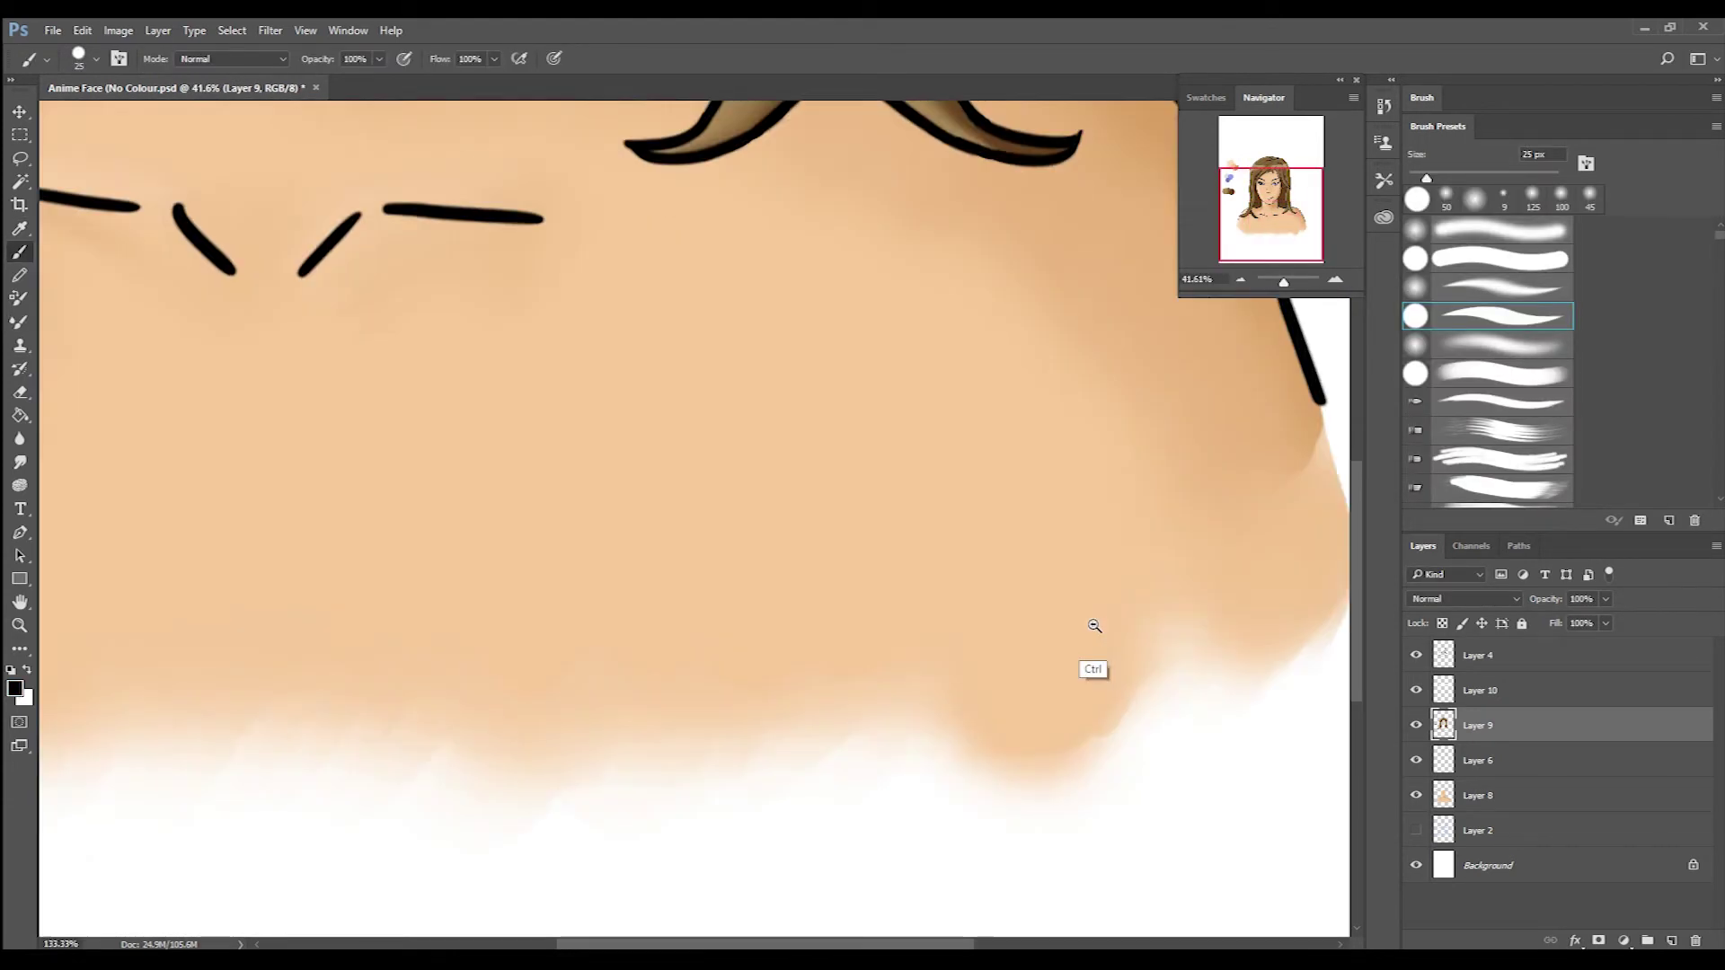
Draw the initials signature in black on a new layer above the line art and lower that layer's opacity.
left_click(1478, 655)
key("ctrl+shift+n")
key("Return")
mouse_move(701, 635)
left_mouse_down()
mouse_move(719, 730)
mouse_move(786, 687)
left_mouse_up()
left_click(868, 661)
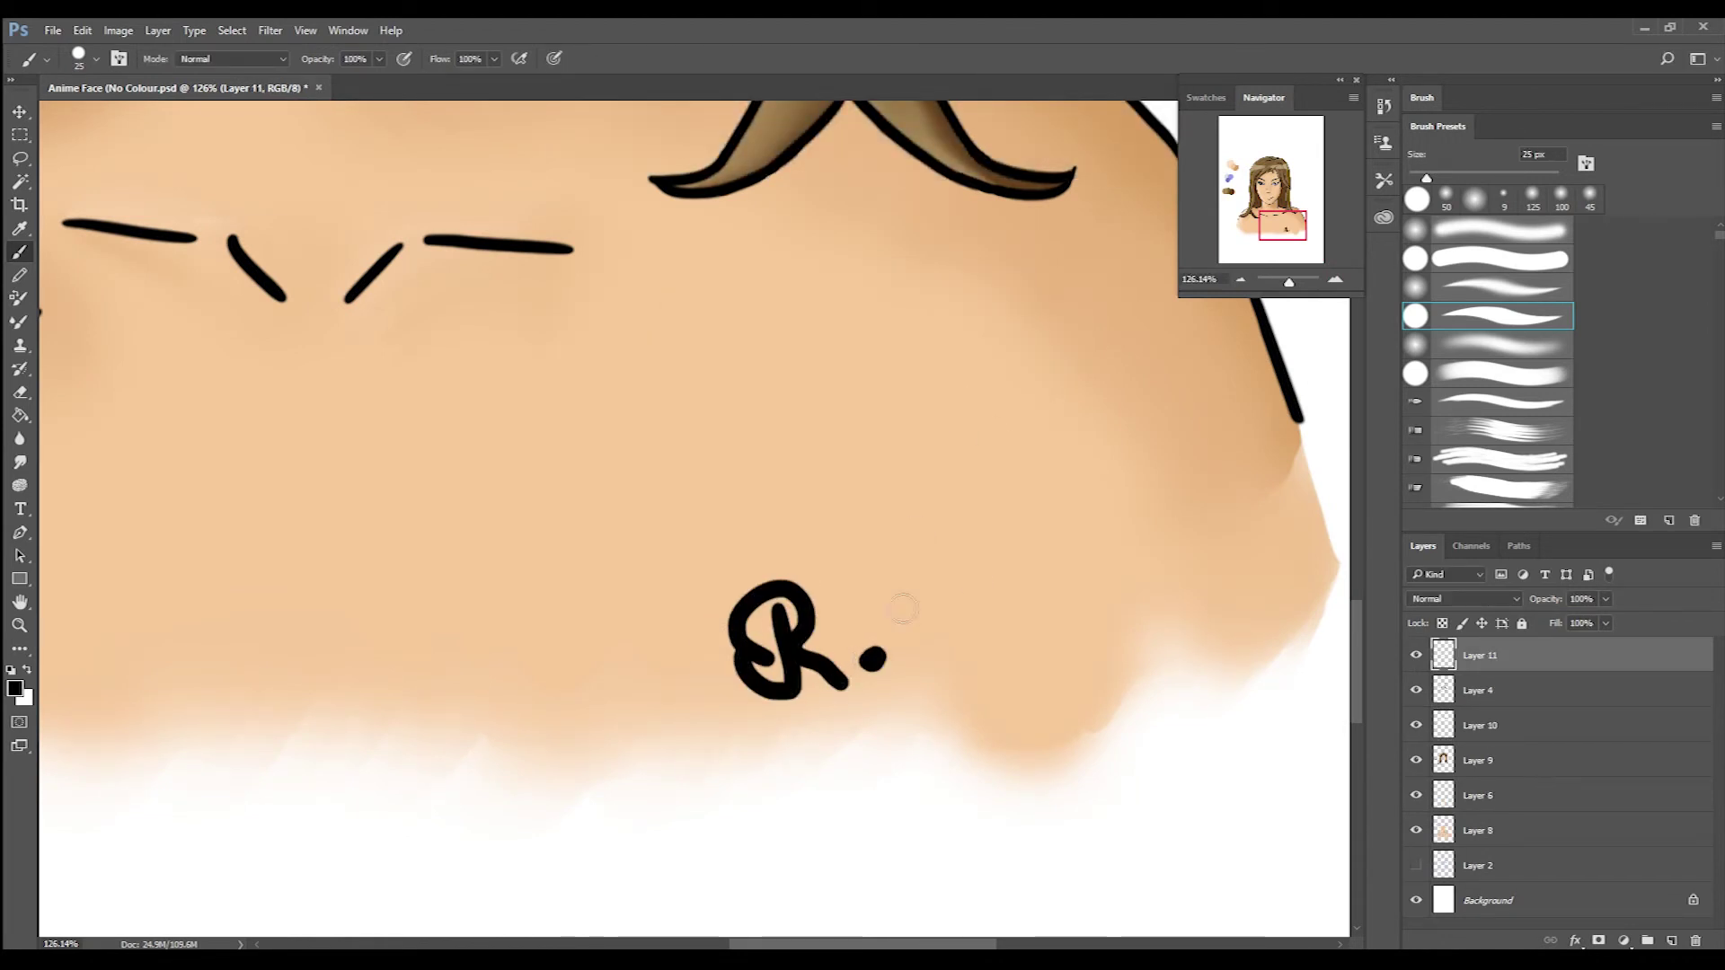
scroll(903, 609, "down", 4)
left_click(1605, 599)
mouse_move(1067, 429)
left_mouse_down()
mouse_move(1144, 512)
mouse_move(1113, 504)
left_mouse_up()
Erase the hair, skin and eye colour swatches beside the portrait with a 150 px Eraser.
left_click(1478, 760)
key("e")
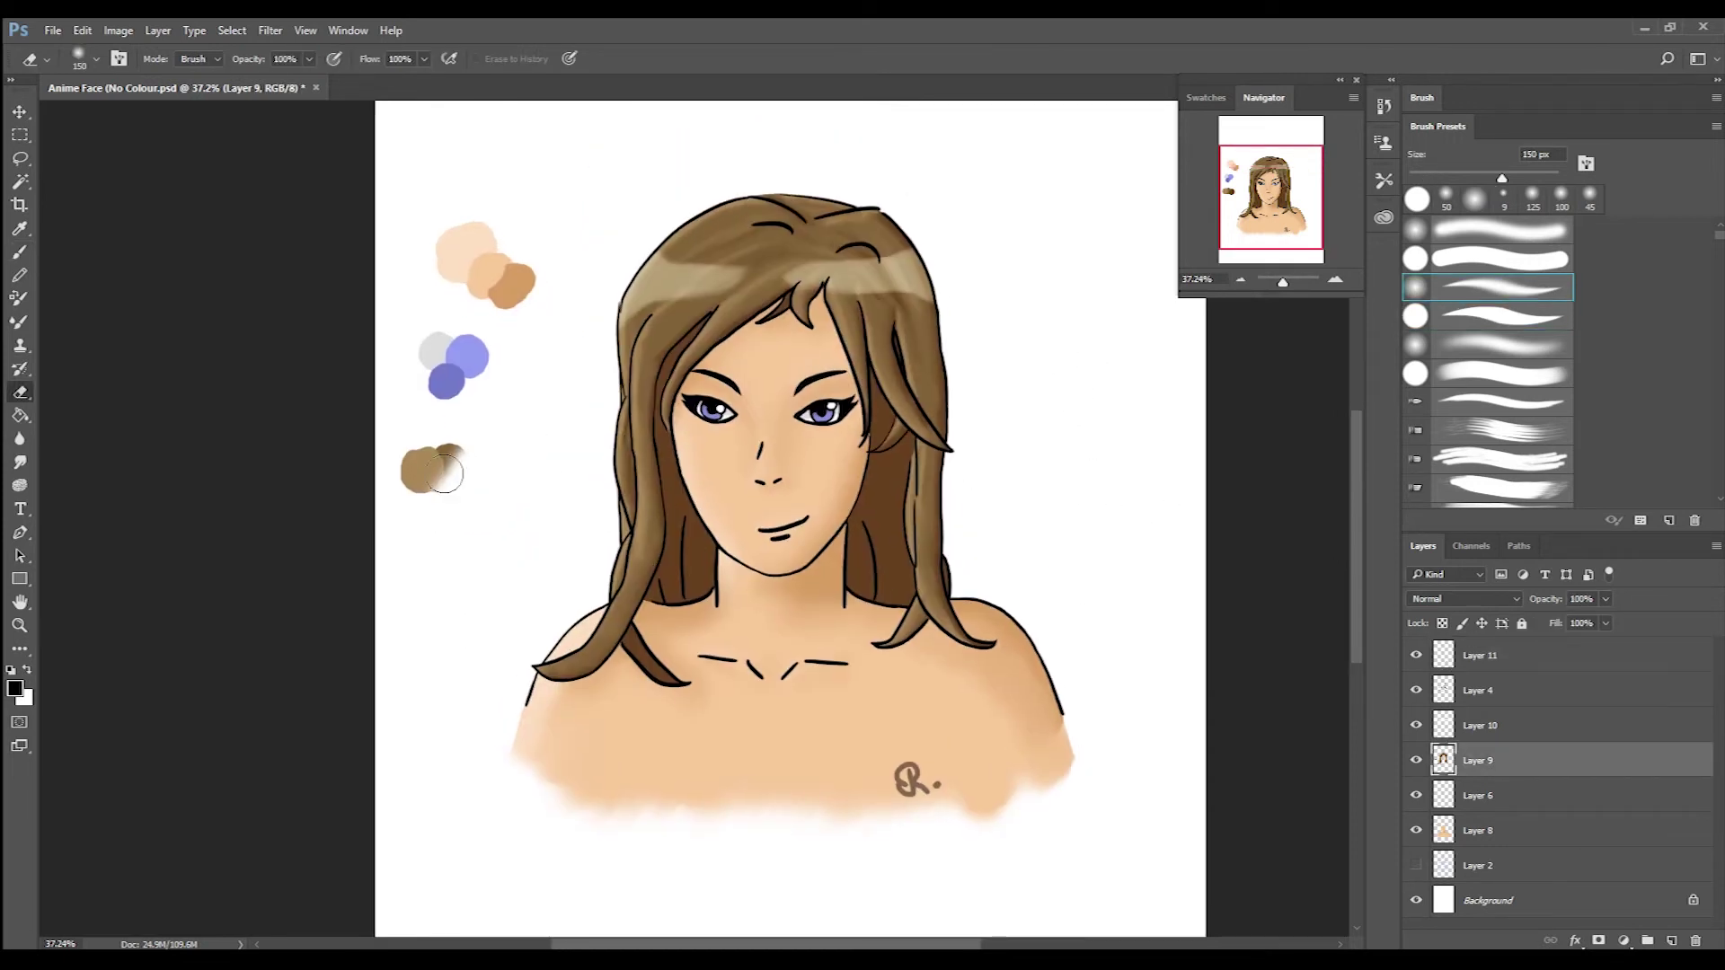
left_click(1485, 830)
left_click_drag(512, 265, 439, 429)
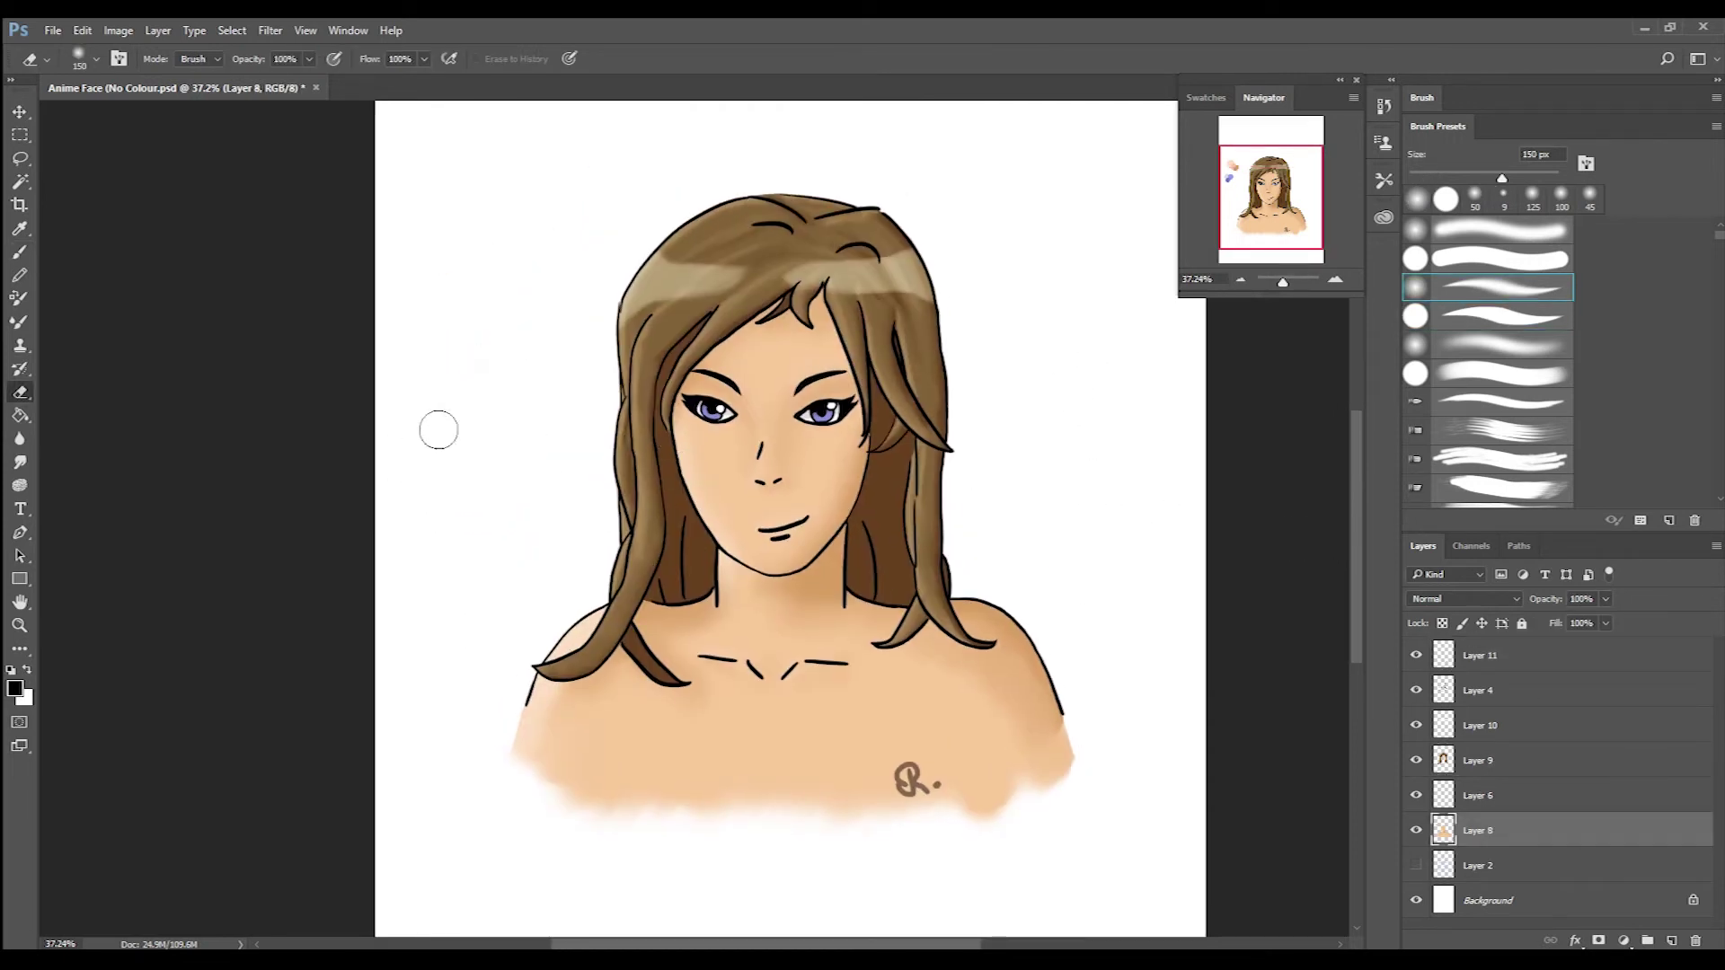
Add a new layer beneath the skin colour layer and choose a light periwinkle blue for the Brush.
scroll(1102, 502, "down", 1)
key("alt+bracketleft")
key("ctrl+shift+n")
key("Return")
key("b")
left_click(1501, 316)
left_click(13, 690)
left_click(824, 278)
left_click_drag(878, 384, 877, 338)
key("Return")
Test several brush presets with periwinkle strokes around the portrait, undoing the test strokes.
mouse_move(759, 337)
left_mouse_down()
mouse_move(940, 360)
mouse_move(879, 565)
mouse_move(982, 770)
left_mouse_up()
key("ctrl+z")
left_click(1500, 488)
left_click_drag(611, 369, 730, 172)
left_click_drag(871, 252, 580, 427)
key("ctrl+z")
left_click(1501, 429)
mouse_move(665, 359)
left_mouse_down()
mouse_move(570, 454)
mouse_move(575, 521)
left_mouse_up()
key("ctrl+z")
scroll(1500, 378, "down", 3)
left_click(1500, 451)
key("ctrl+z")
left_click(1501, 365)
left_click_drag(669, 382, 449, 588)
key("ctrl+z")
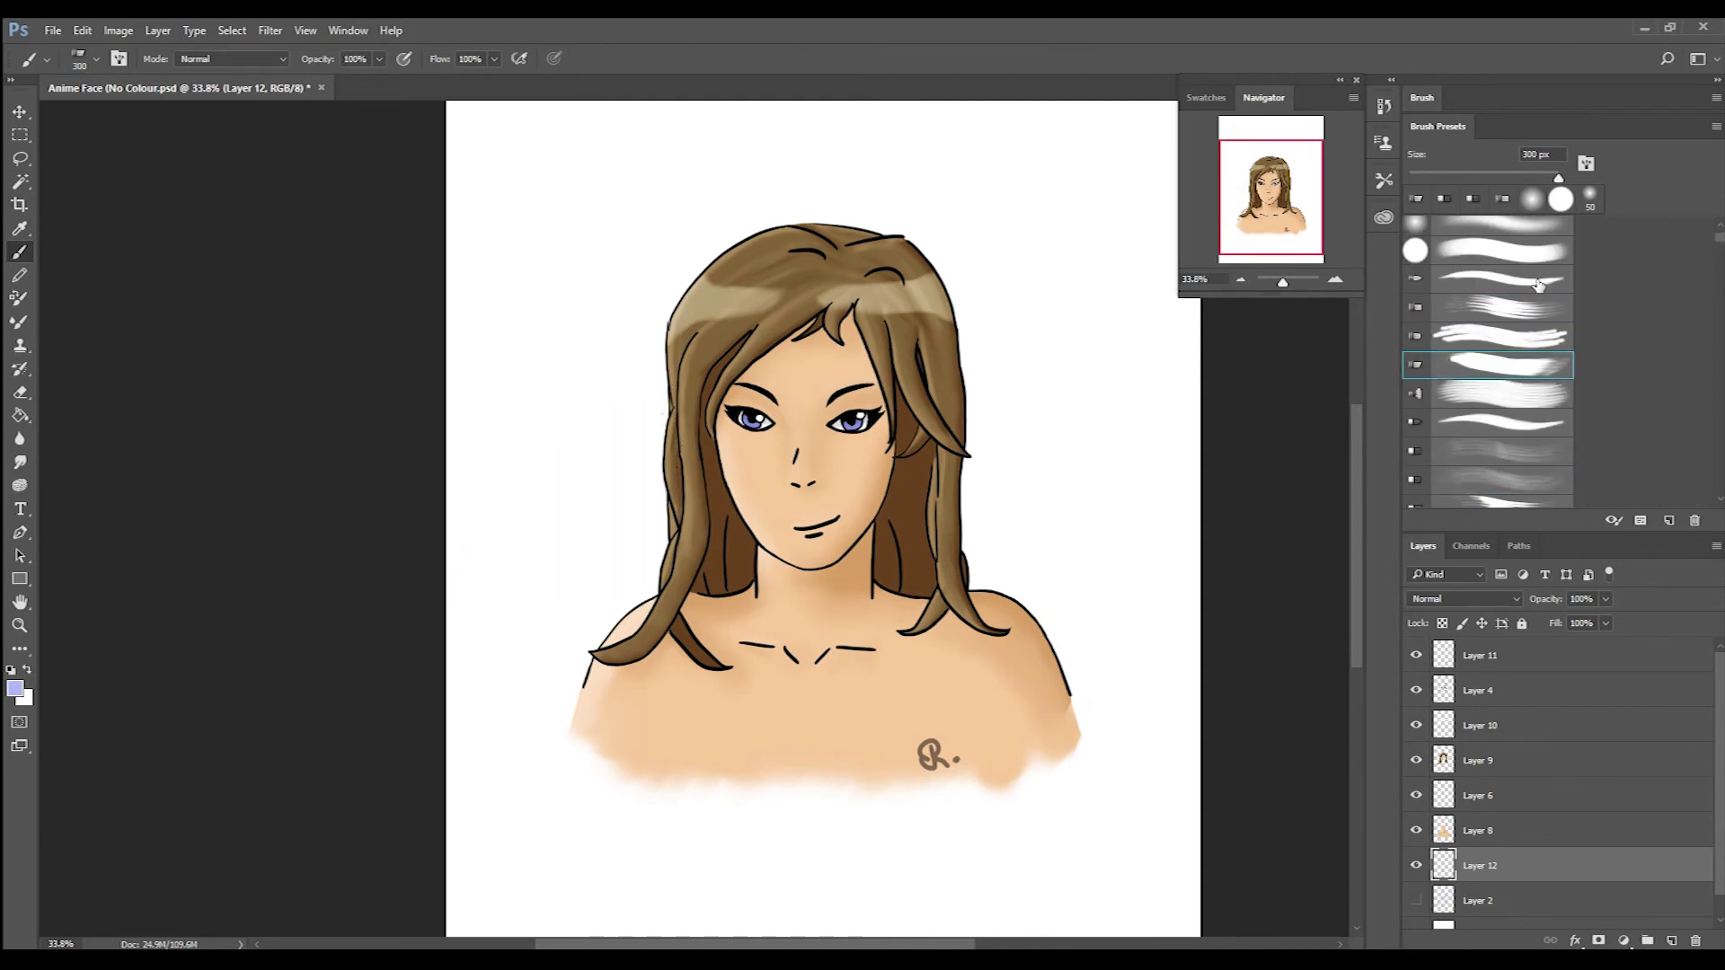
left_click_drag(647, 429, 553, 503)
key("ctrl+z")
Paint a rough-edged periwinkle background all around the portrait with a textured brush enlarged to 900 px.
left_click_drag(1719, 236, 1720, 267)
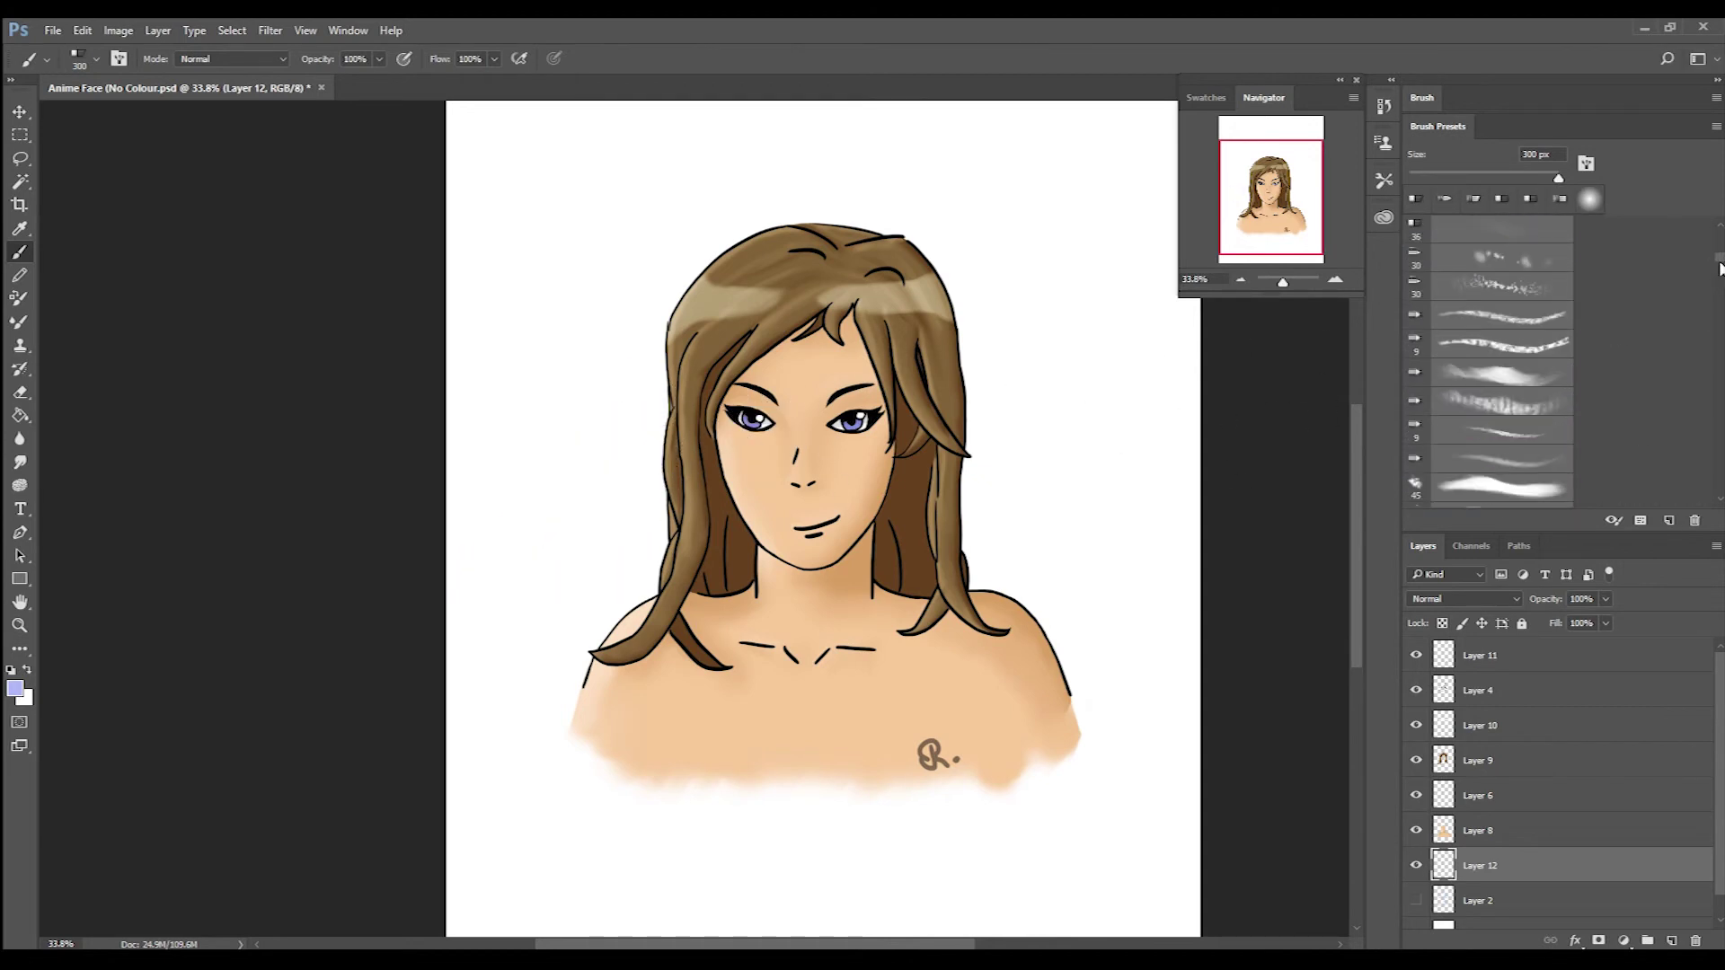
scroll(1650, 325, "down", 2)
mouse_move(642, 494)
left_mouse_down()
mouse_move(539, 405)
mouse_move(925, 750)
mouse_move(584, 692)
mouse_move(623, 231)
mouse_move(1032, 503)
left_mouse_up()
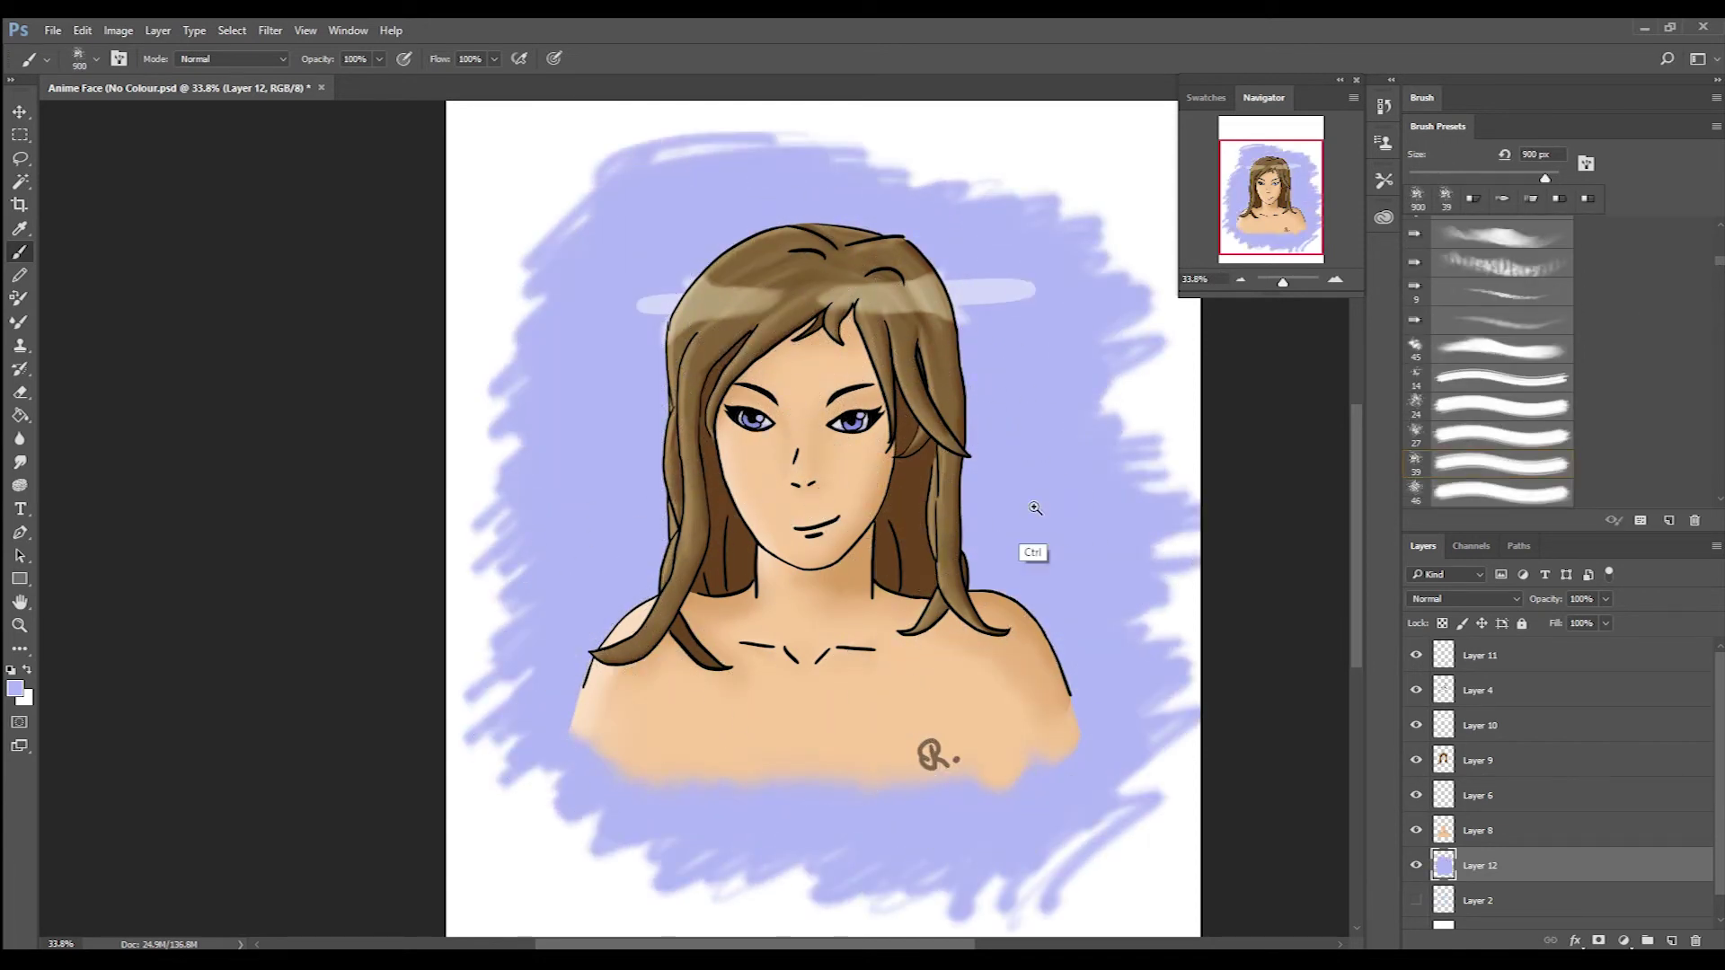
scroll(1060, 512, "down", 1)
Brush a slightly darker tone over the background left of the portrait with a 500 px textured brush, and undo the stroke on its right.
left_click(1501, 493)
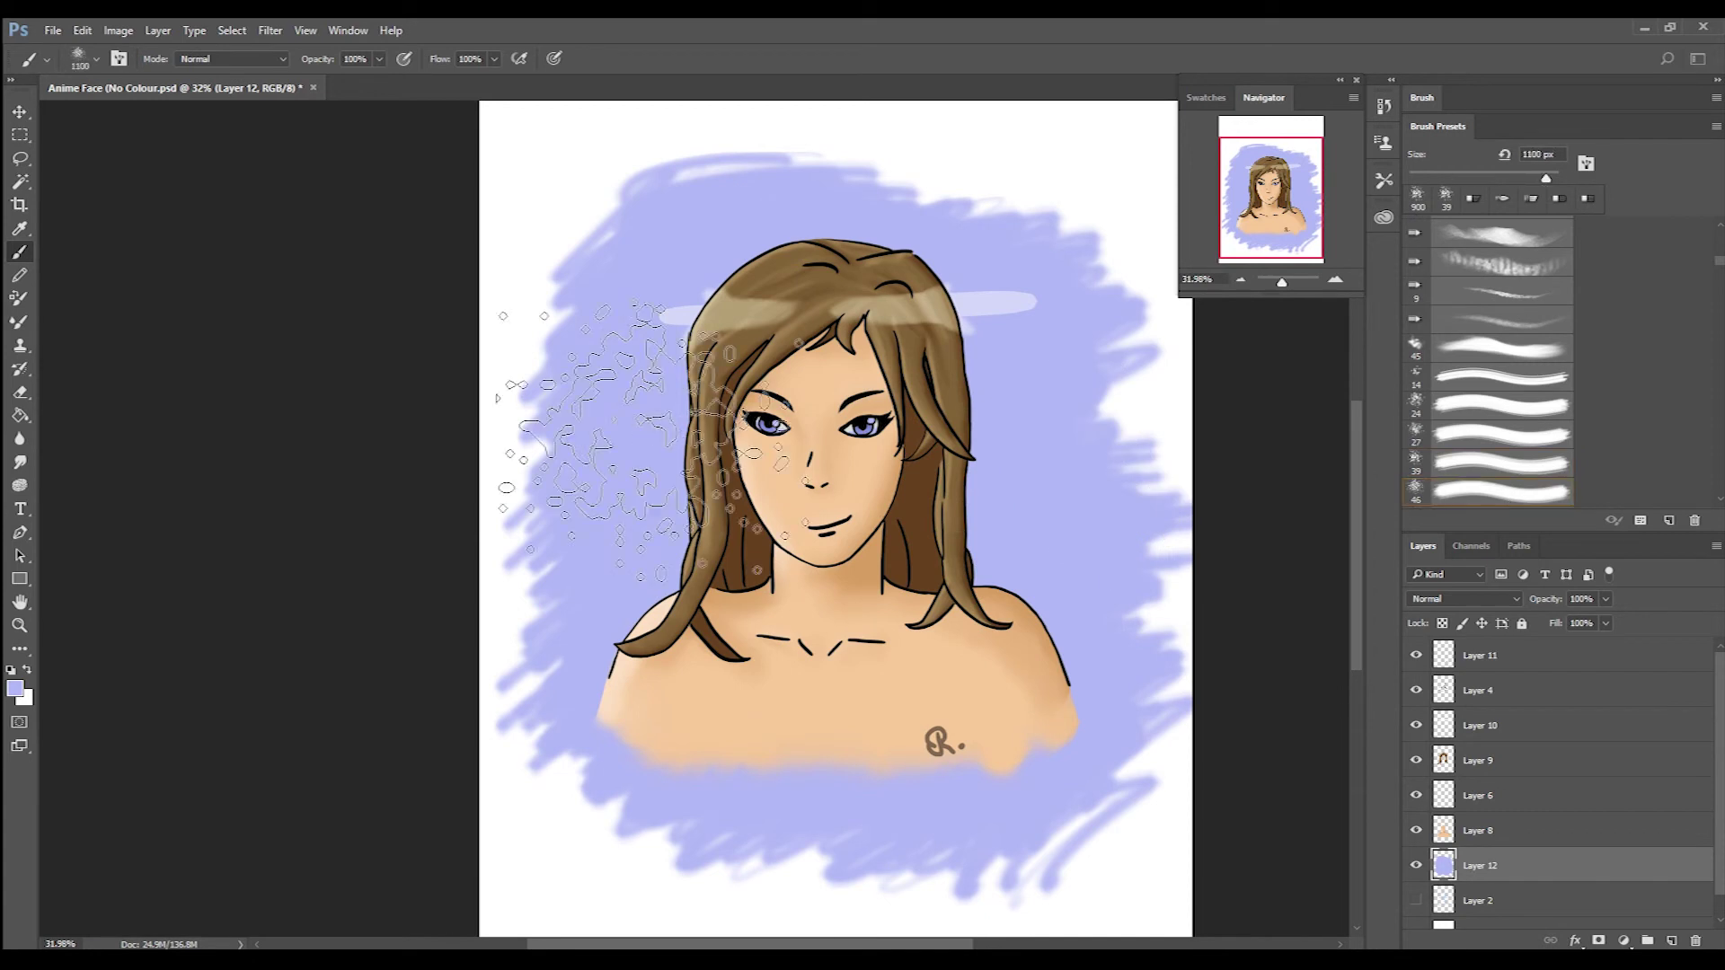
left_click_drag(549, 440, 516, 701)
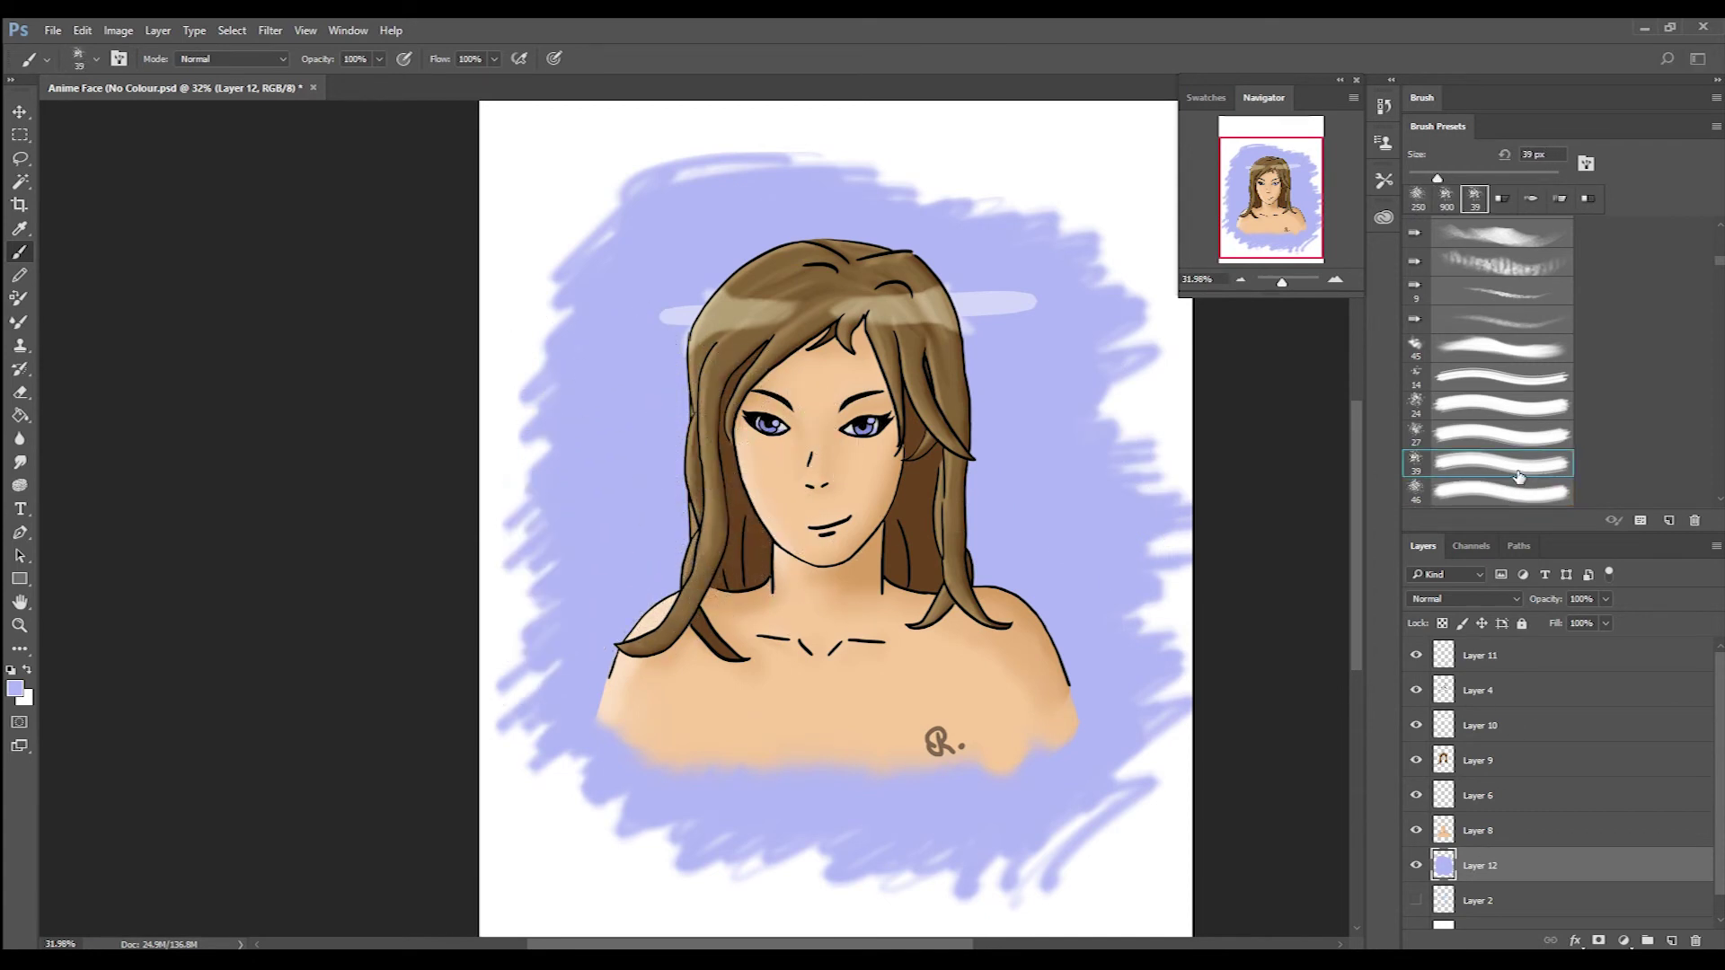
key("bracketright")
key("bracketright")
key("bracketright")
key("bracketright")
key("bracketright")
key("bracketright")
key("bracketright")
key("bracketright")
key("bracketright")
key("bracketright")
key("bracketright")
key("bracketright")
key("bracketright")
left_click_drag(584, 589, 557, 584)
mouse_move(985, 322)
left_mouse_down()
mouse_move(1042, 359)
mouse_move(1054, 493)
mouse_move(1097, 501)
left_mouse_up()
key("ctrl+z")
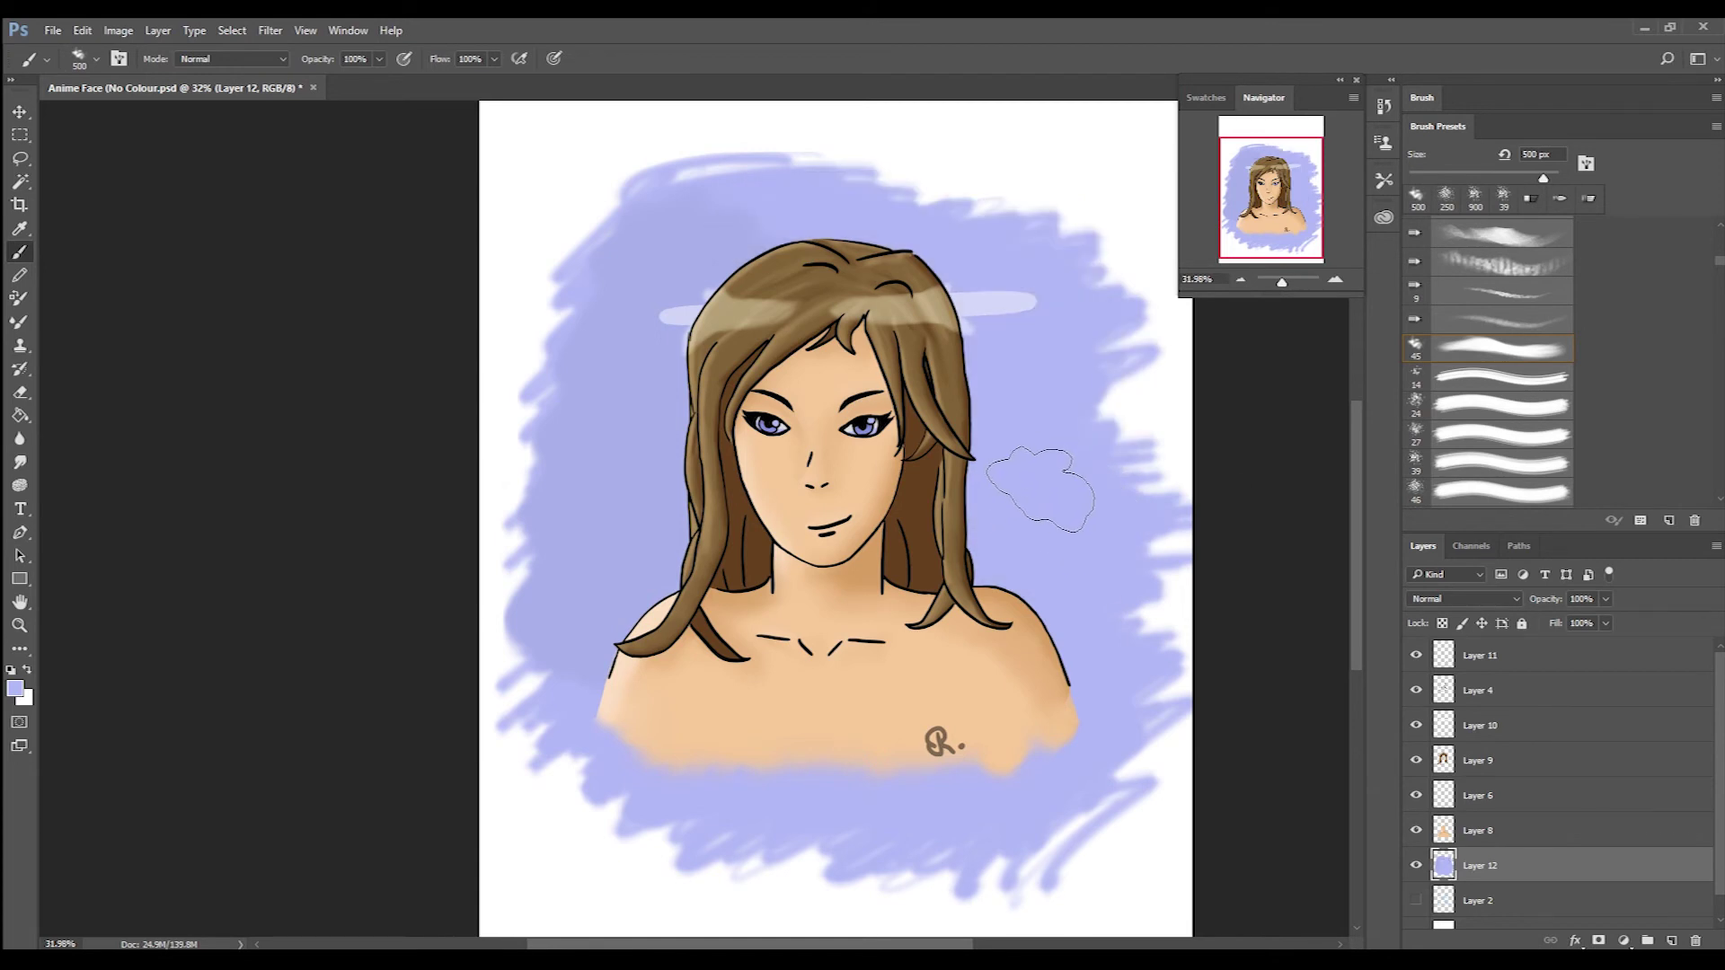
Erase the white highlight spilling past both sides of the hair on the Soft Light layer with a 150 px Eraser.
left_click(1500, 667)
key("e")
key("alt+bracketleft")
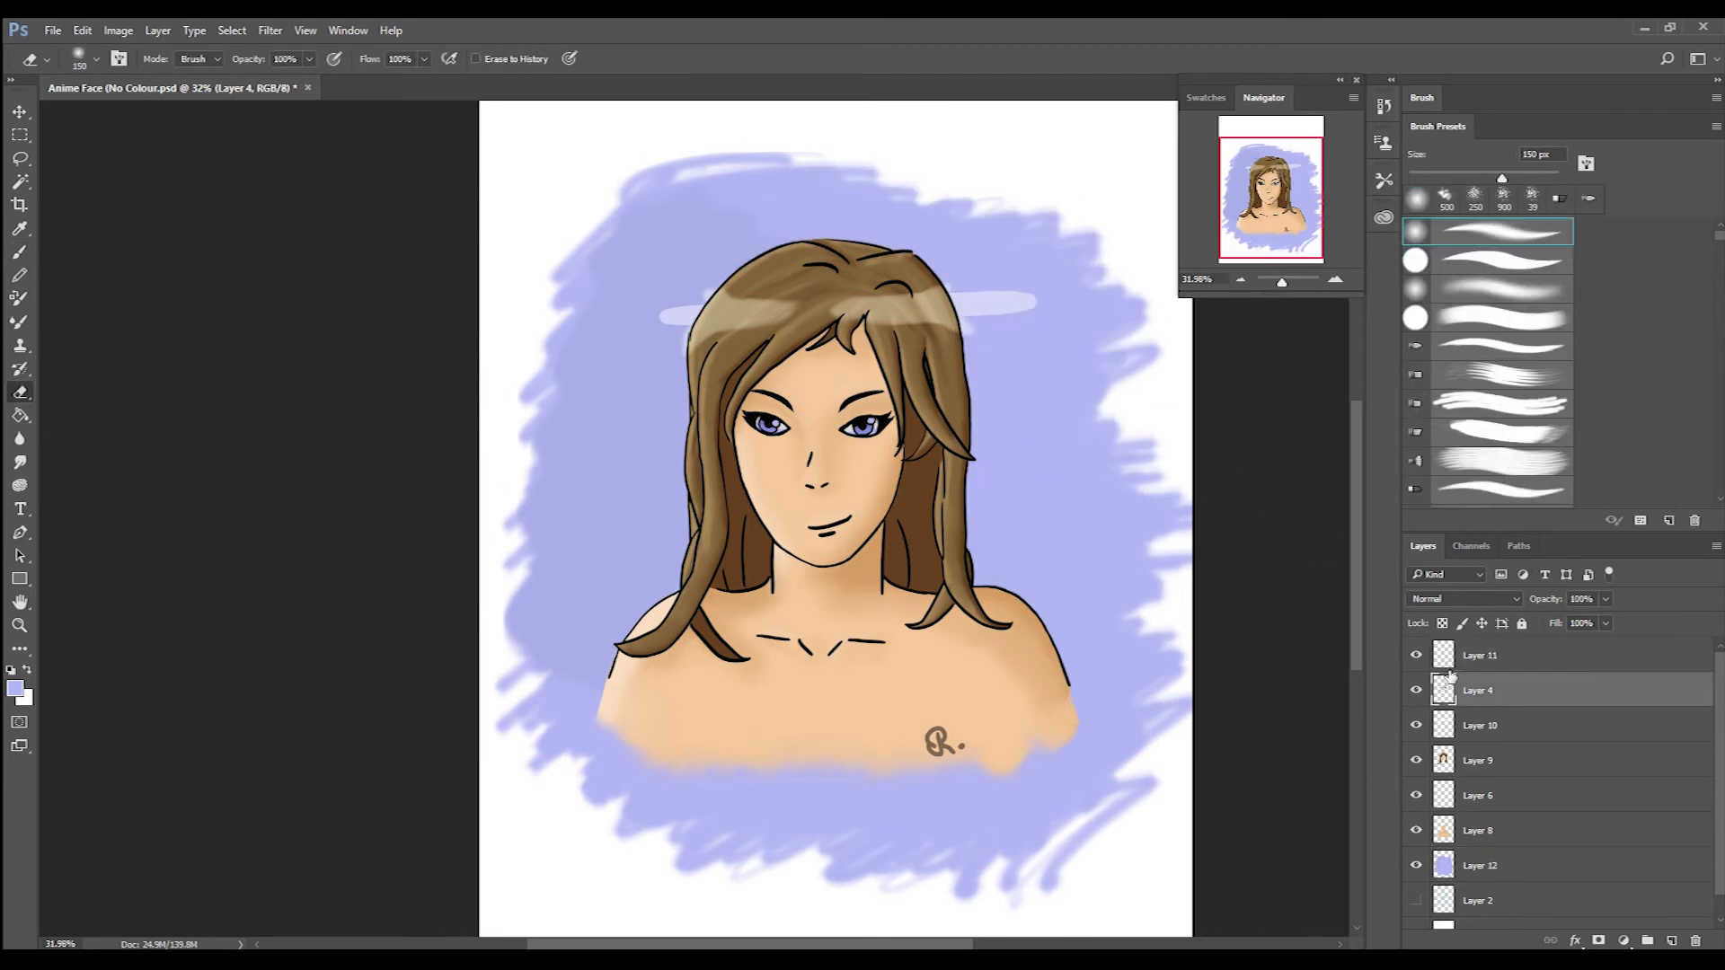
key("alt+bracketleft")
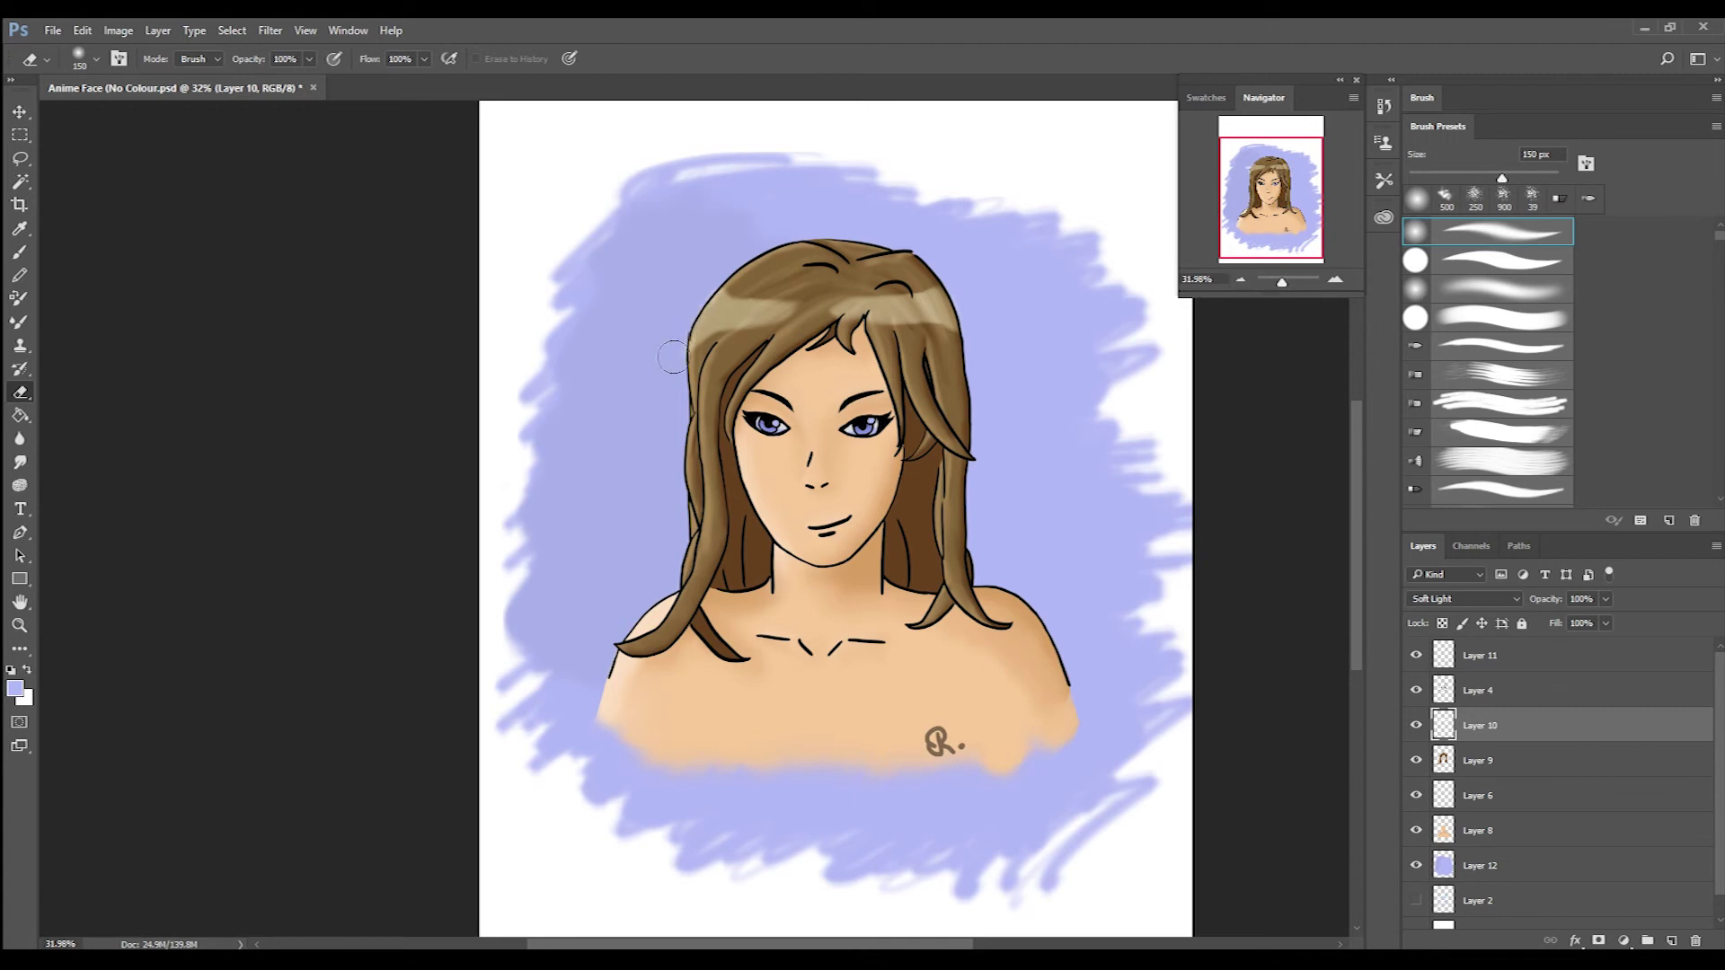
Set the signature layer's opacity to 68% and erase the existing signature from the chest.
left_click(1563, 658)
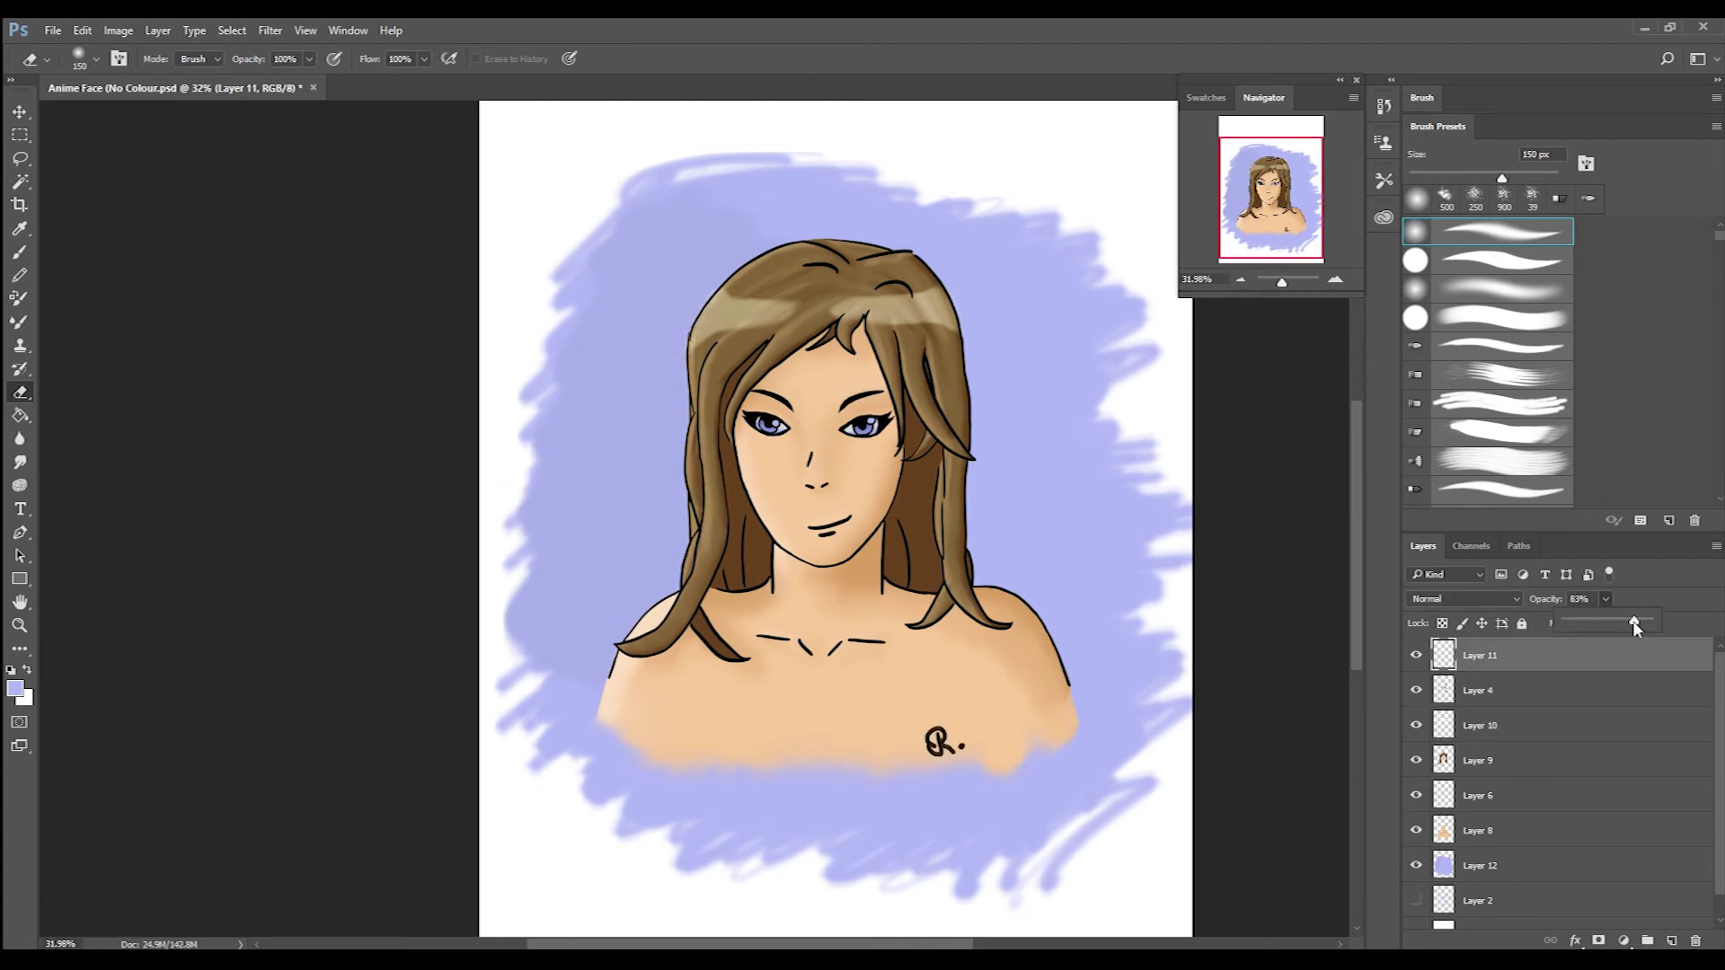
left_click_drag(943, 737, 1078, 744)
Redraw the initials signature on the chest in black (#000000) with a thinner Brush.
key("b")
left_click(1537, 313)
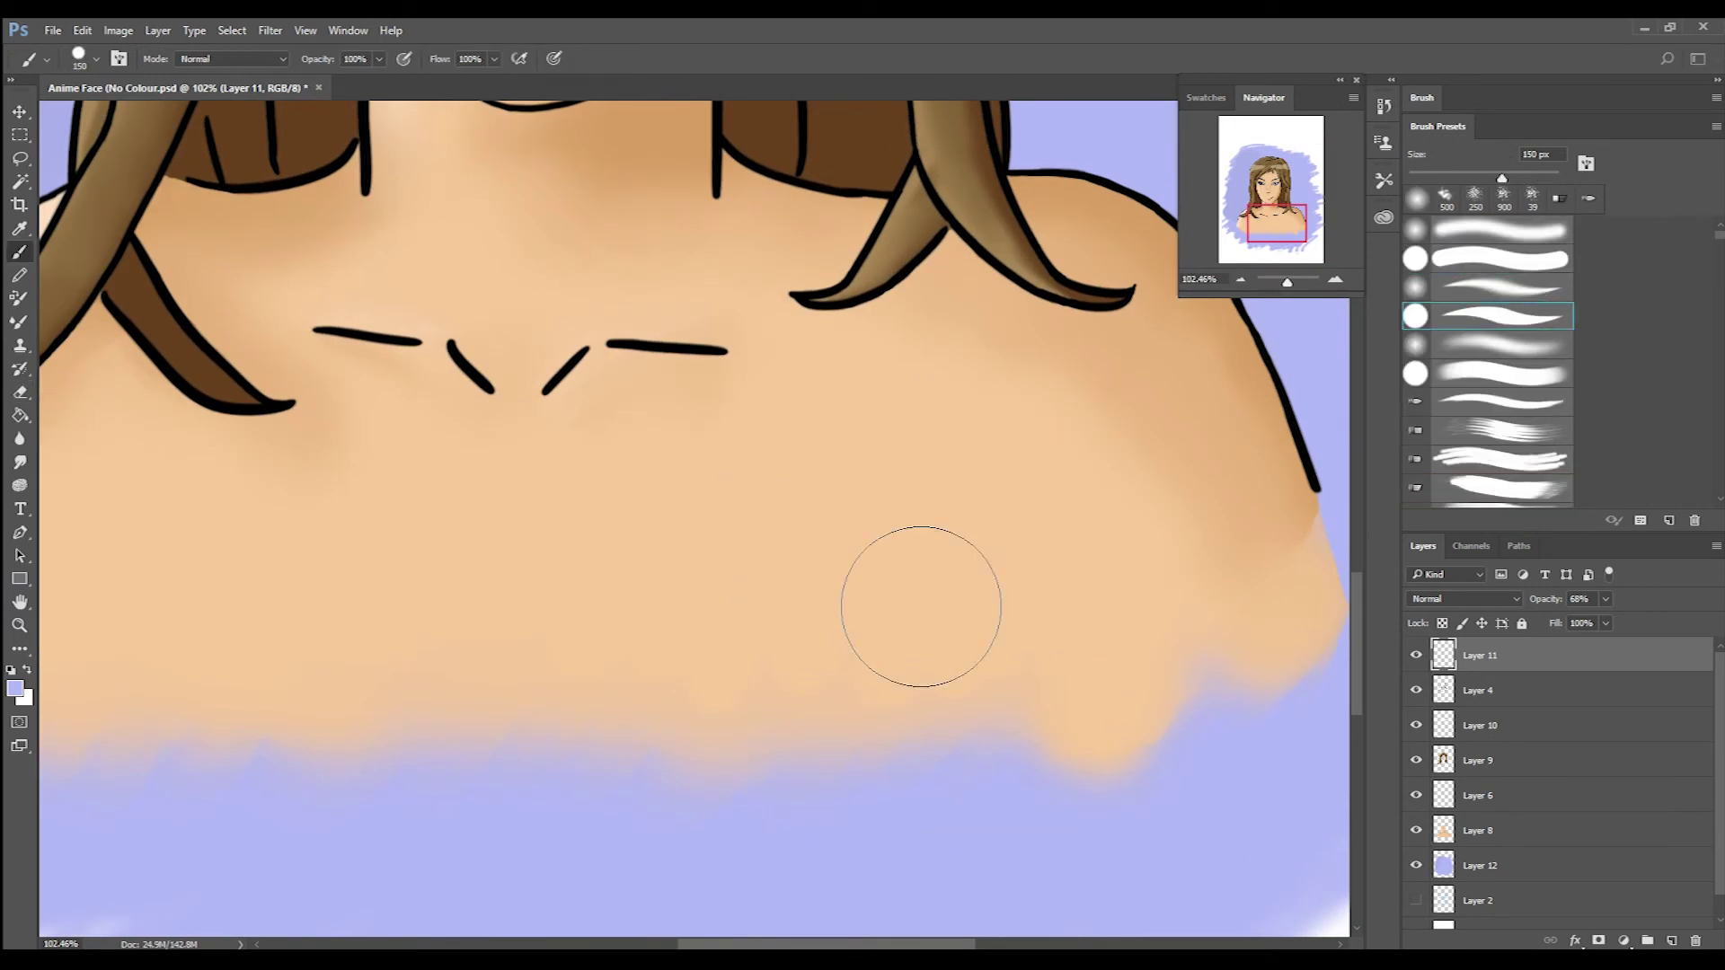
left_click(15, 689)
type("000000")
left_click(1042, 258)
mouse_move(692, 629)
left_mouse_down()
mouse_move(751, 629)
mouse_move(768, 658)
left_mouse_up()
Move the new signature across the chest towards the right-hand edge of the painted skin.
scroll(899, 573, "down", 5)
scroll(898, 574, "up", 1)
key("v")
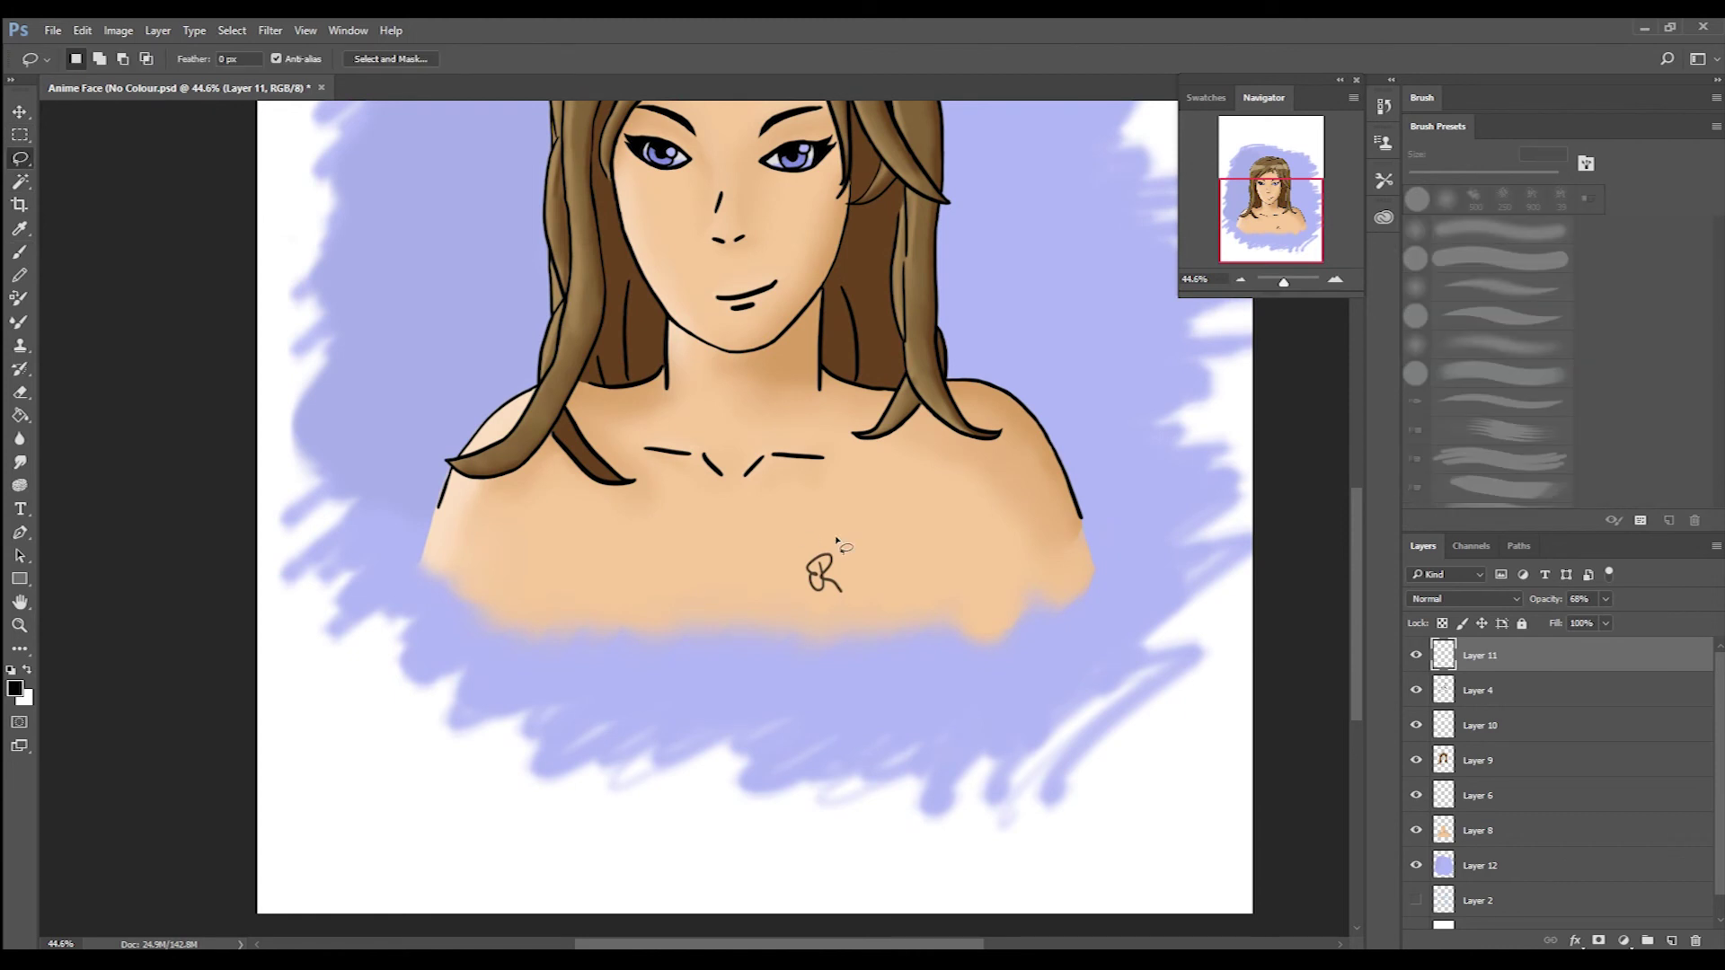
left_click_drag(871, 584, 989, 591)
left_click(1479, 690)
key("b")
scroll(1341, 511, "up", 4)
scroll(1338, 509, "down", 1)
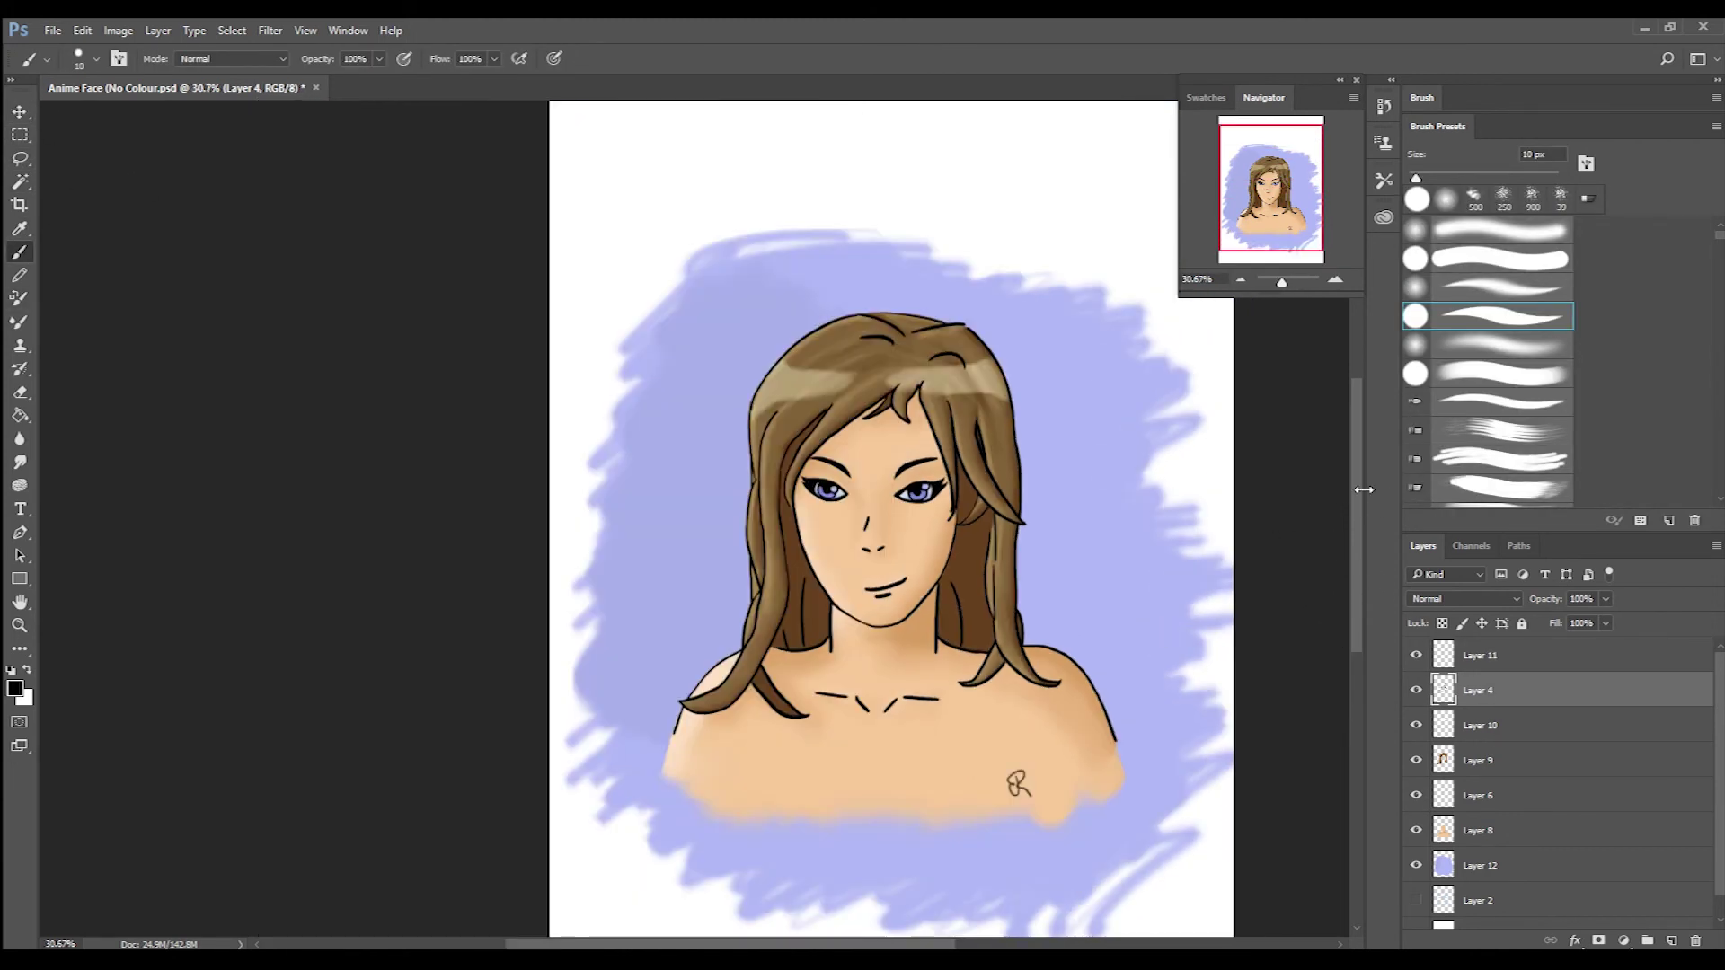
scroll(1282, 519, "down", 1)
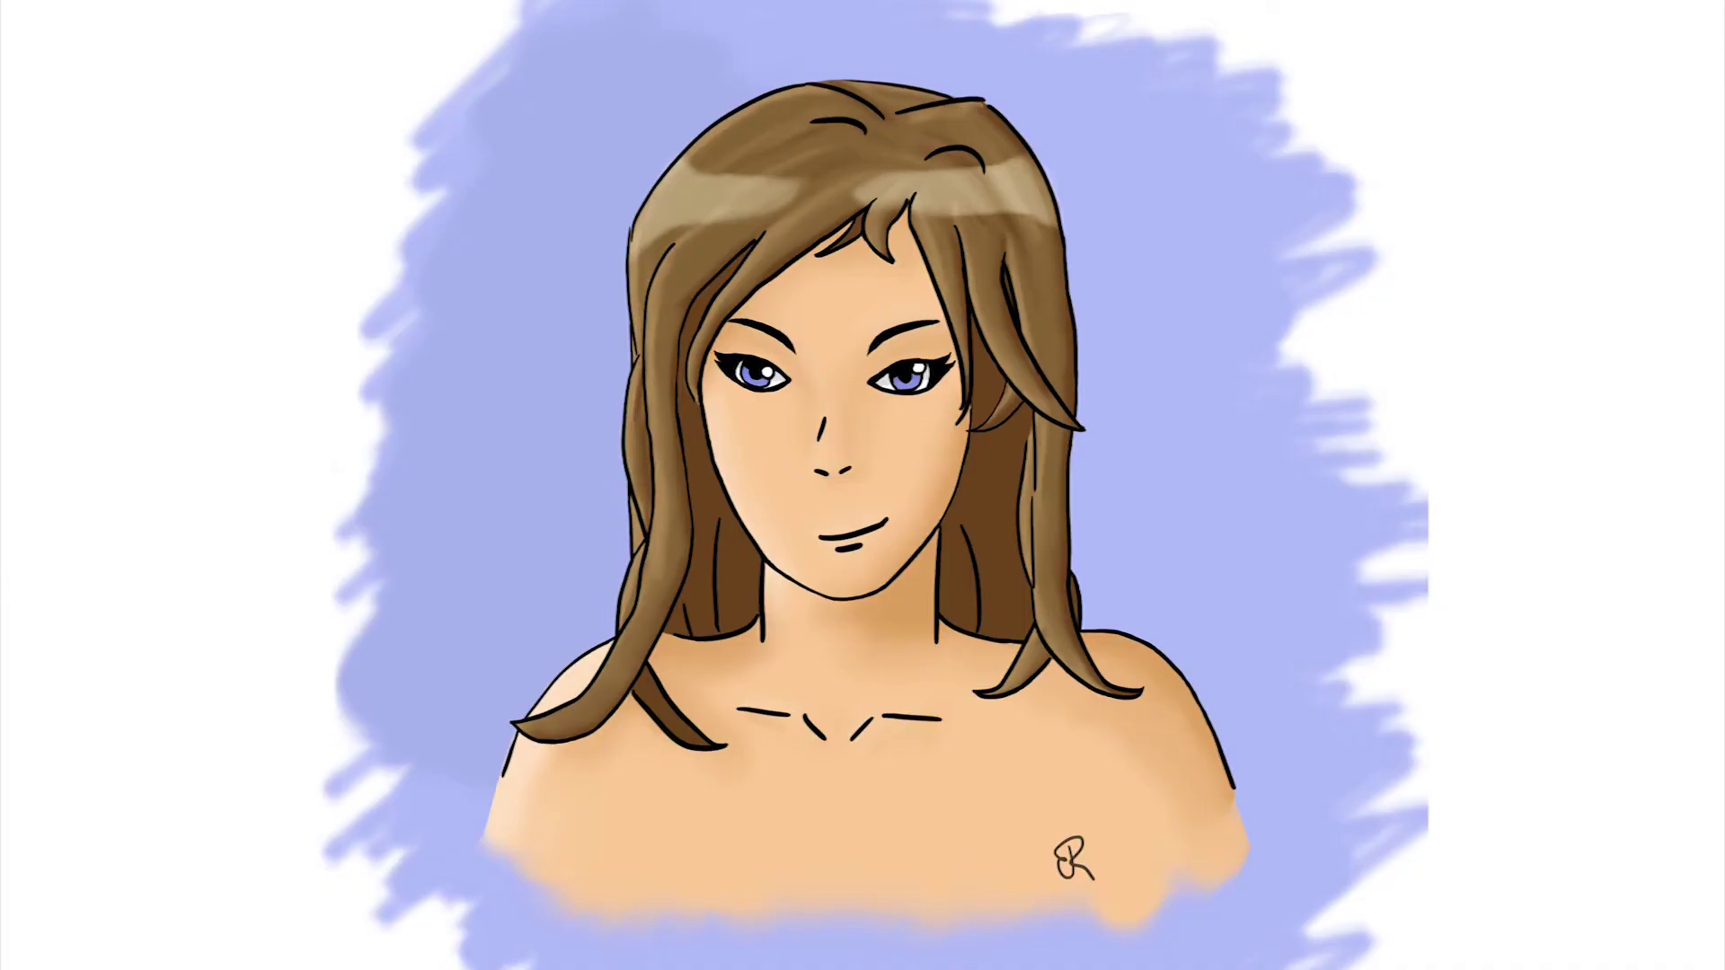